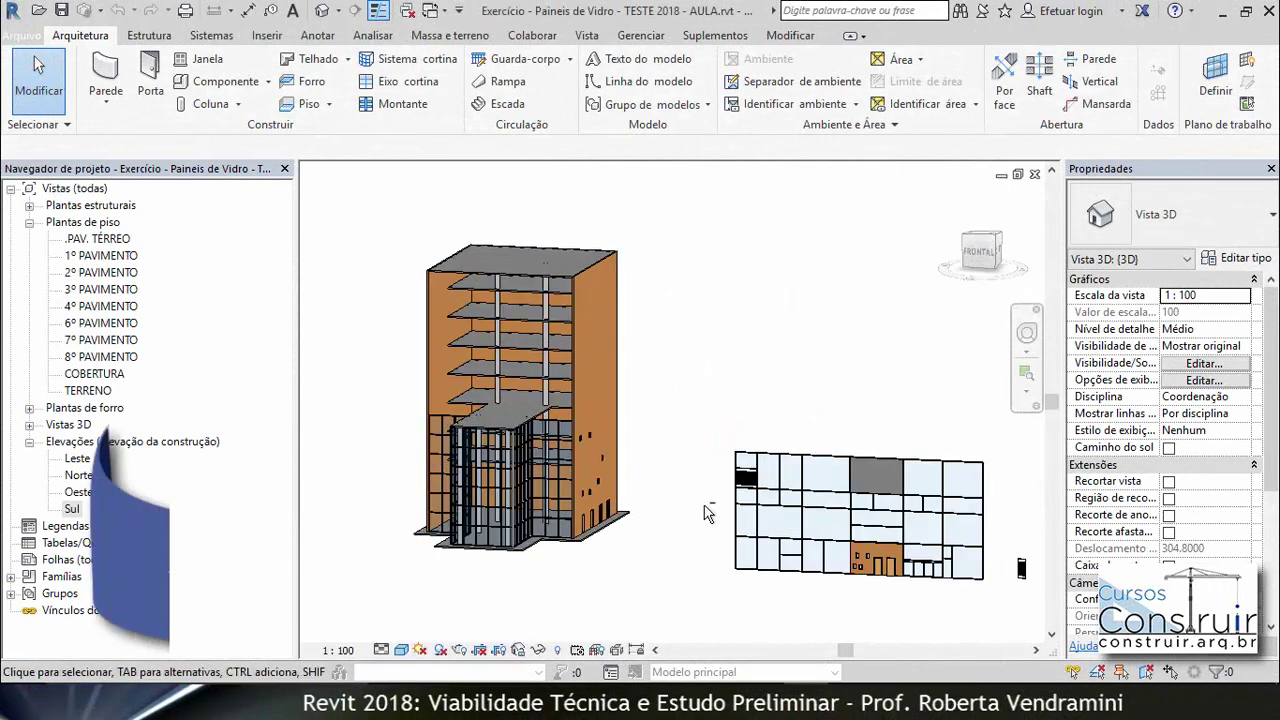
Step: Orbit and zoom the 3D view to face the glazed lower floors of the front facade
mouse_move(691, 523)
shift+middle_down()
mouse_move(680, 540)
mouse_move(508, 287)
shift+middle_up()
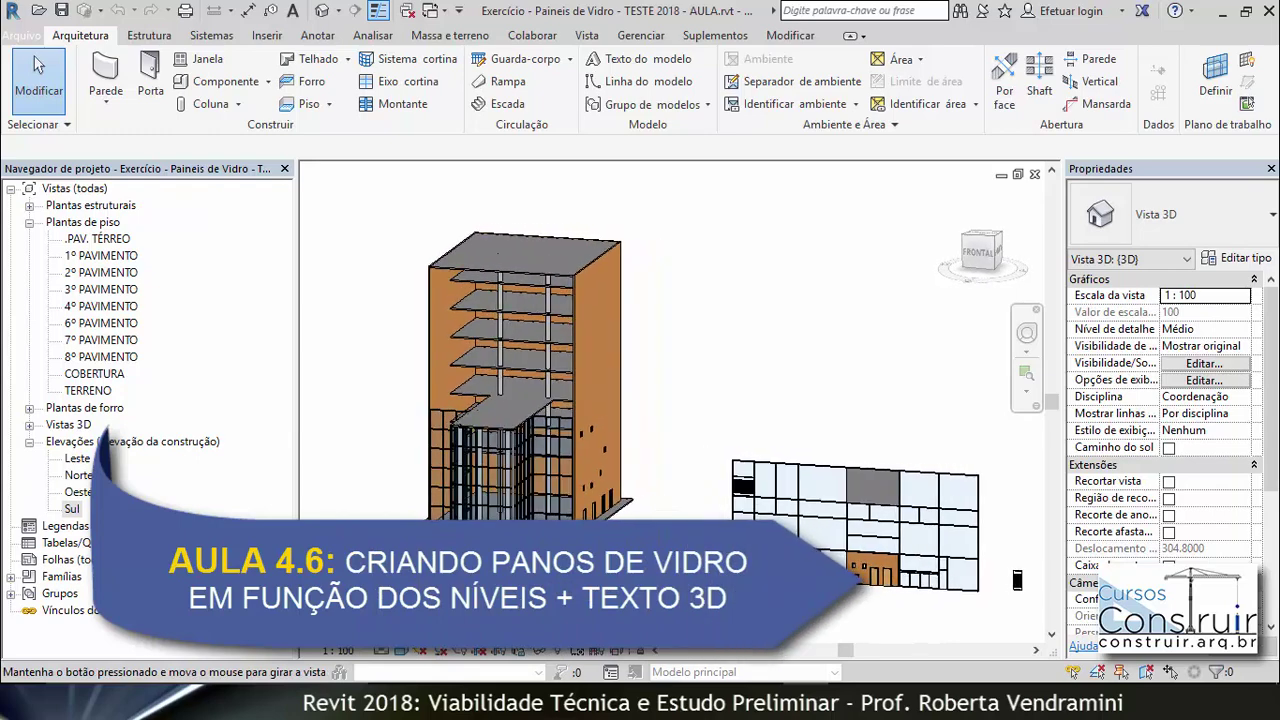
scroll(508, 287, up, 2)
scroll(508, 287, up, 2)
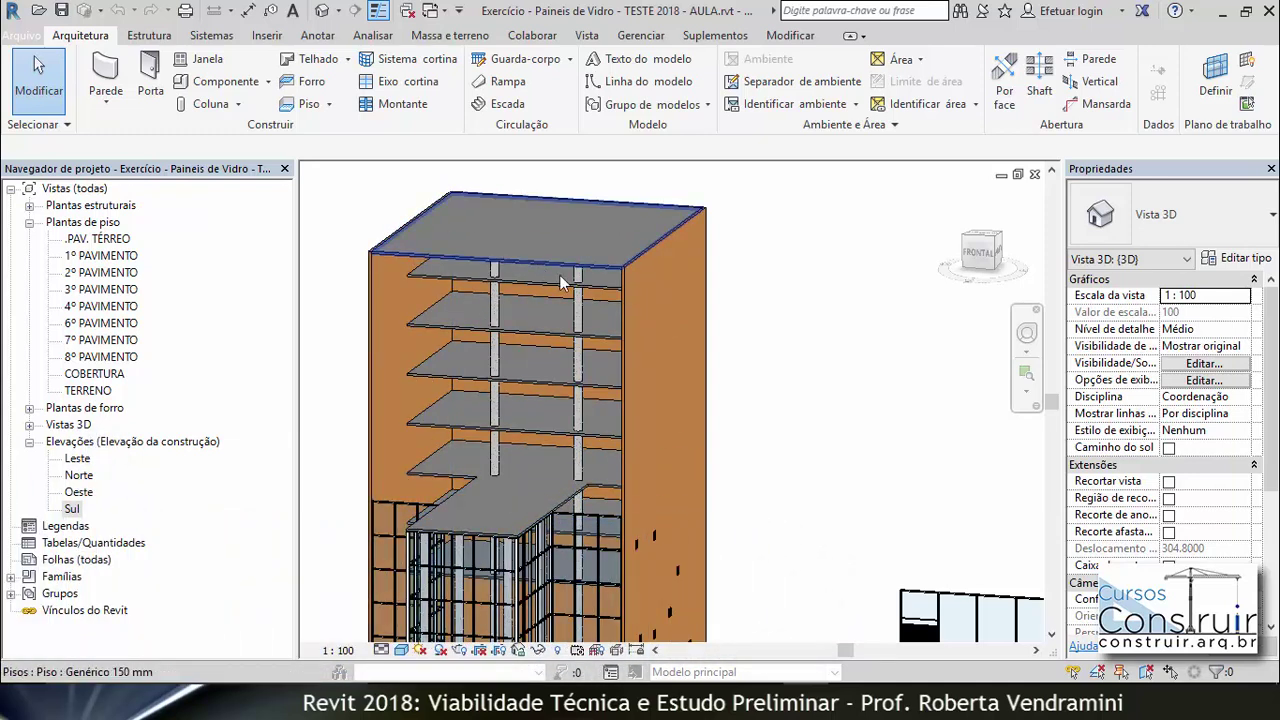
scroll(560, 275, down, 2)
mouse_move(560, 275)
shift+middle_down()
mouse_move(556, 466)
mouse_move(415, 485)
shift+middle_up()
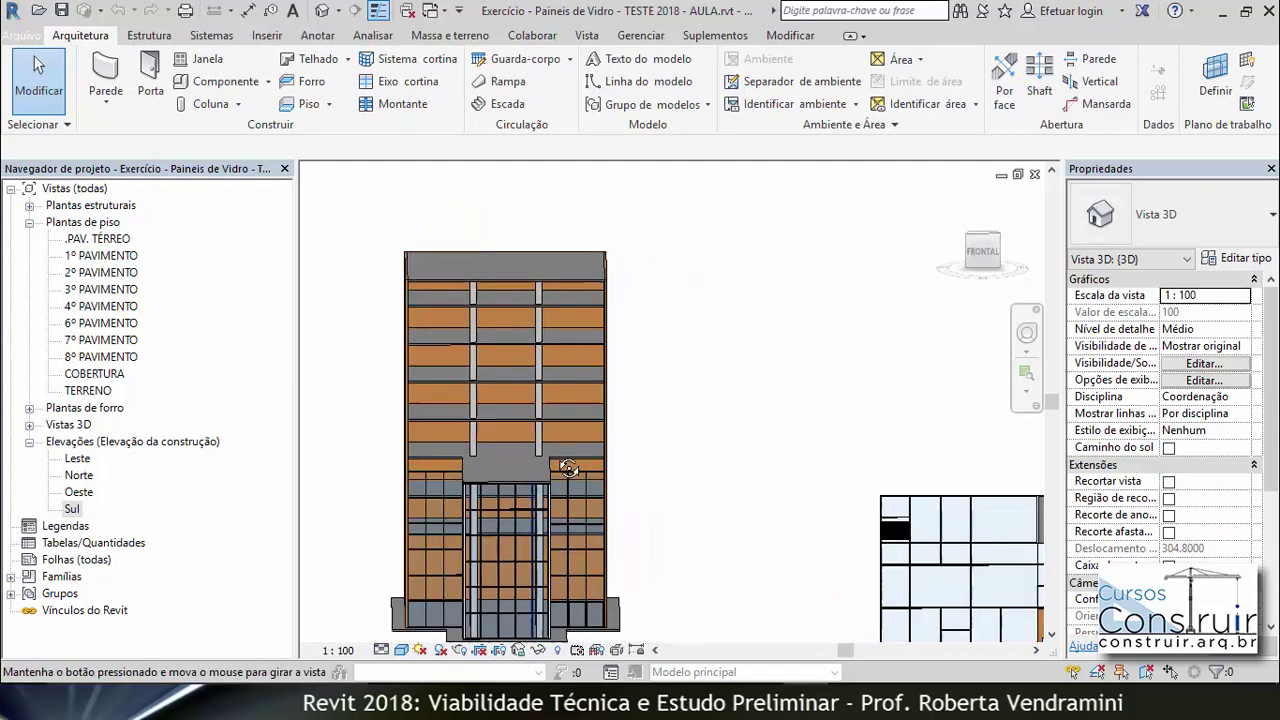
scroll(415, 485, up, 2)
scroll(415, 486, up, 2)
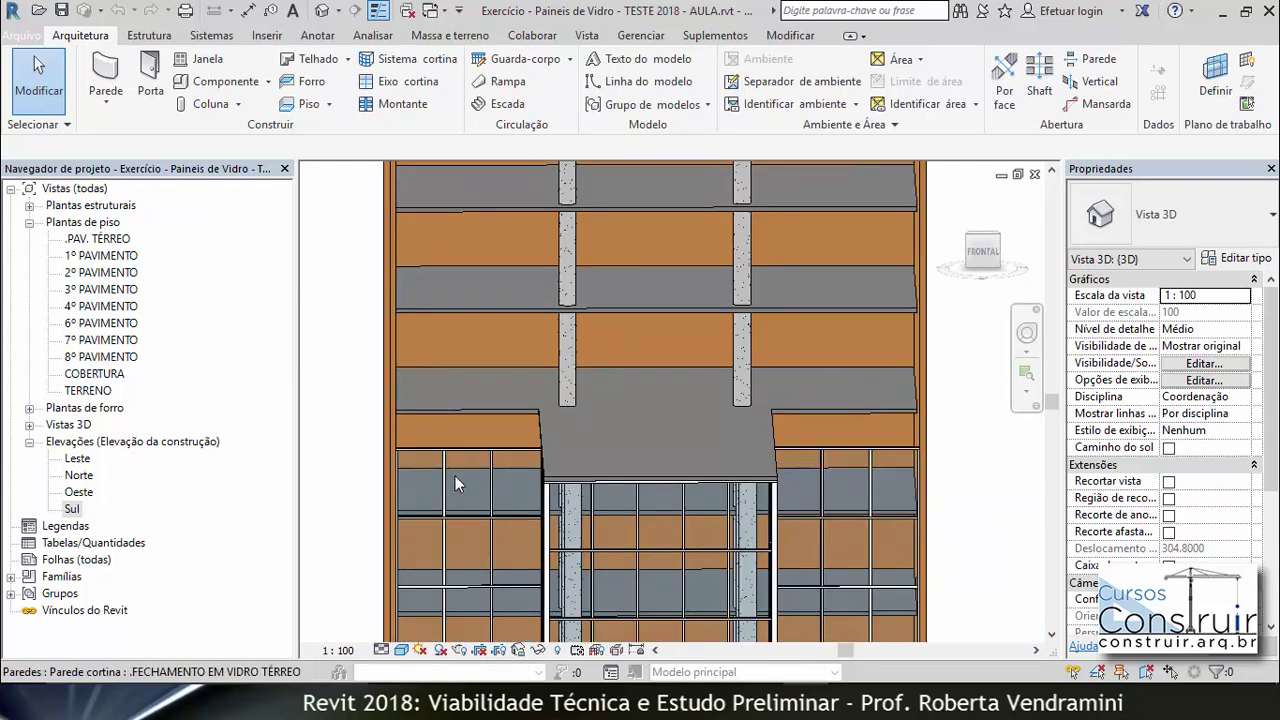
scroll(455, 472, down, 1)
scroll(455, 466, down, 2)
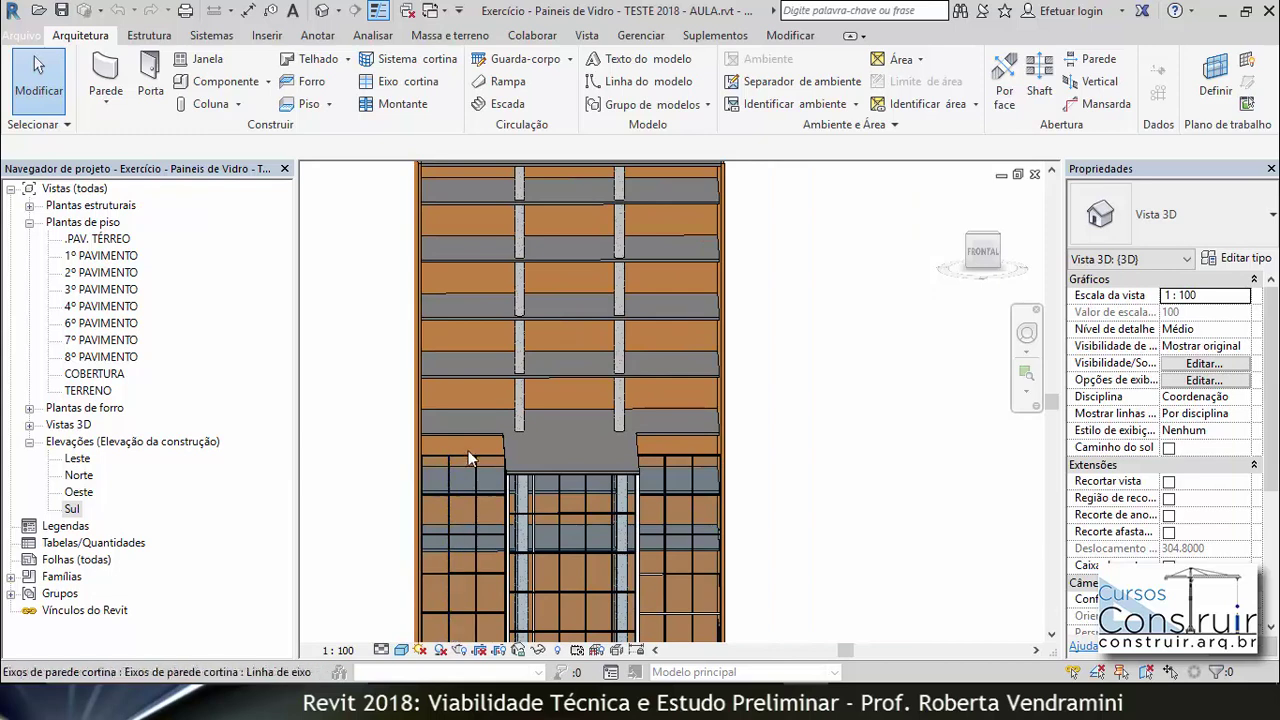
scroll(470, 460, down, 2)
scroll(475, 556, up, 3)
scroll(473, 558, up, 3)
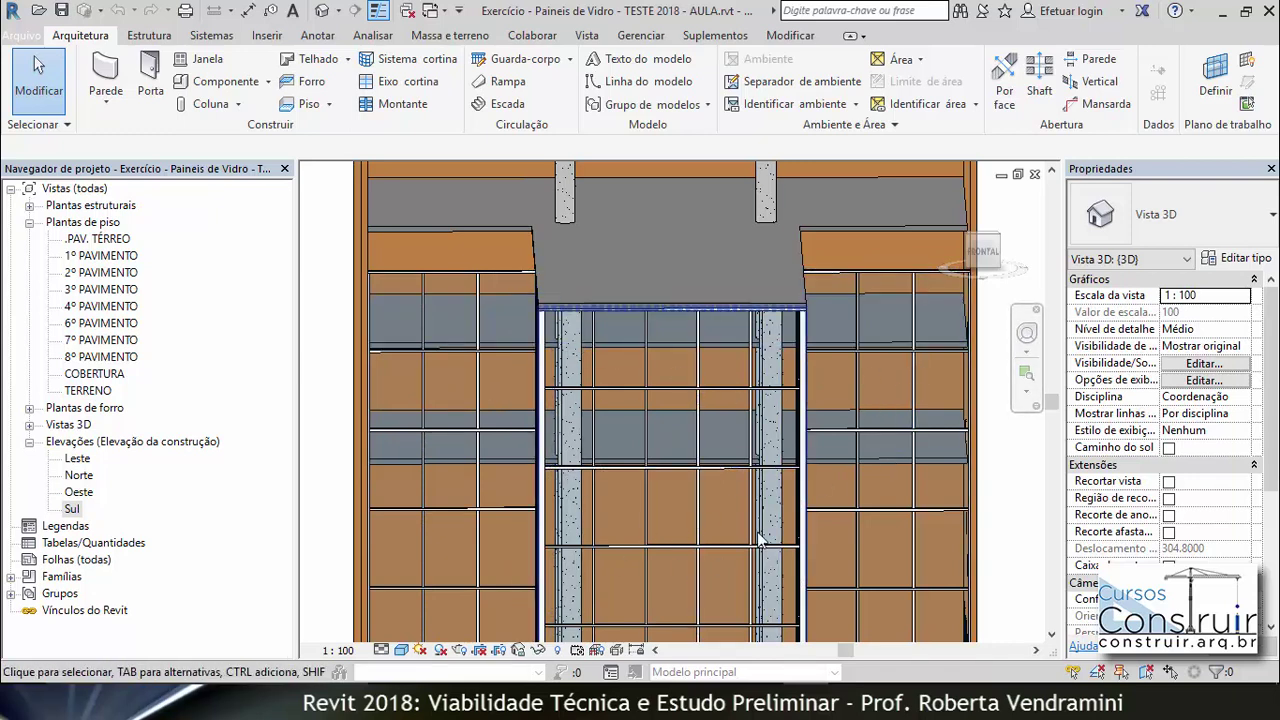
Step: Open the Sul elevation and zoom in on the curtain wall panels
double_click(72, 510)
scroll(671, 597, up, 3)
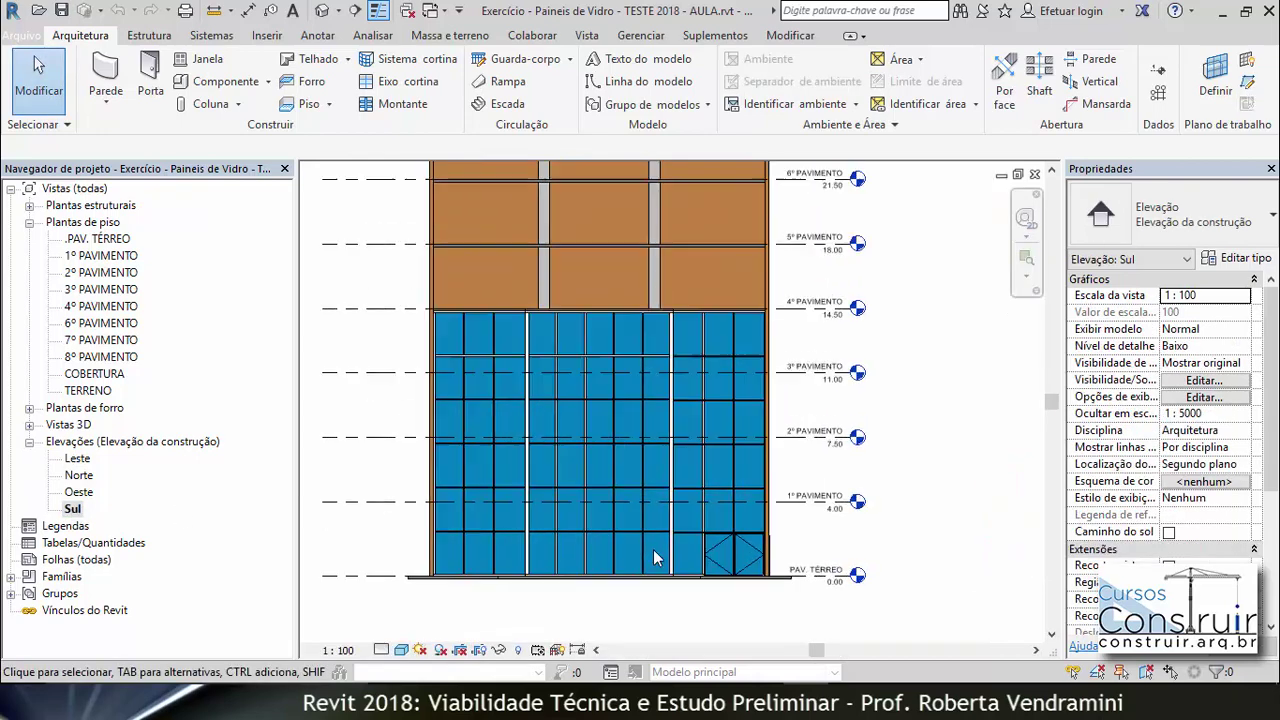
scroll(653, 549, up, 2)
scroll(500, 580, up, 2)
scroll(480, 580, up, 2)
scroll(380, 570, up, 1)
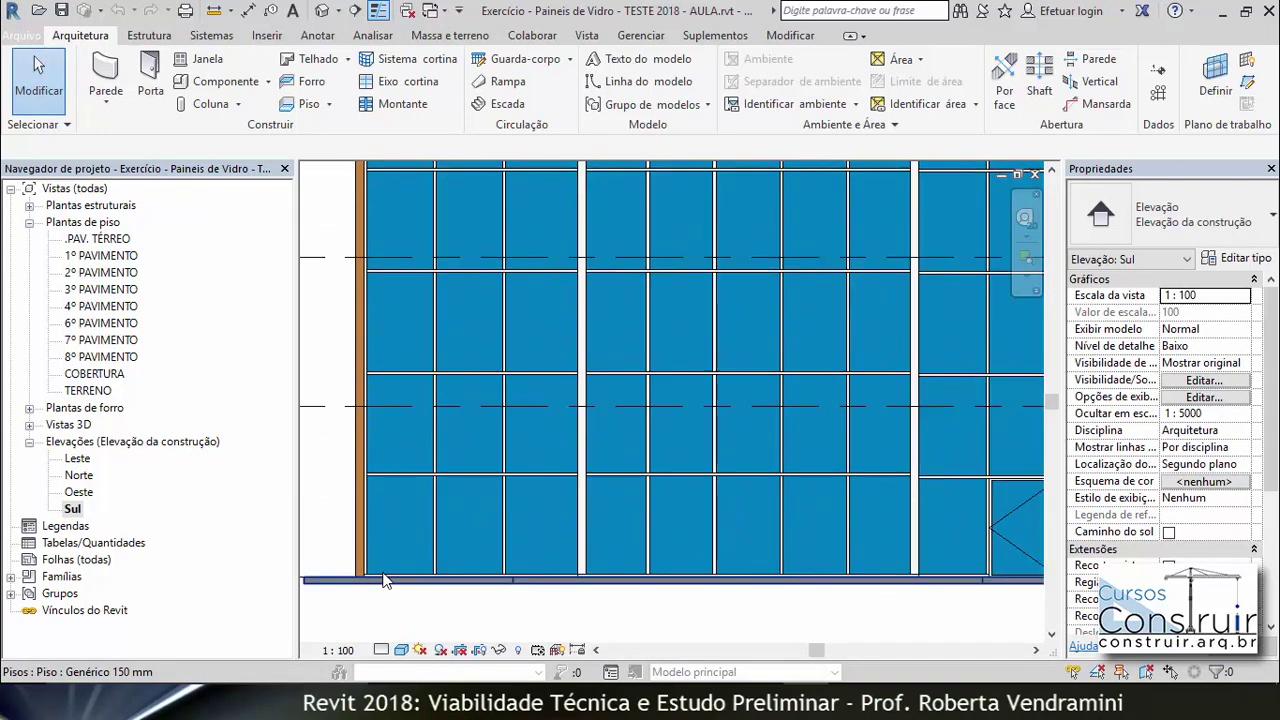
scroll(446, 539, up, 1)
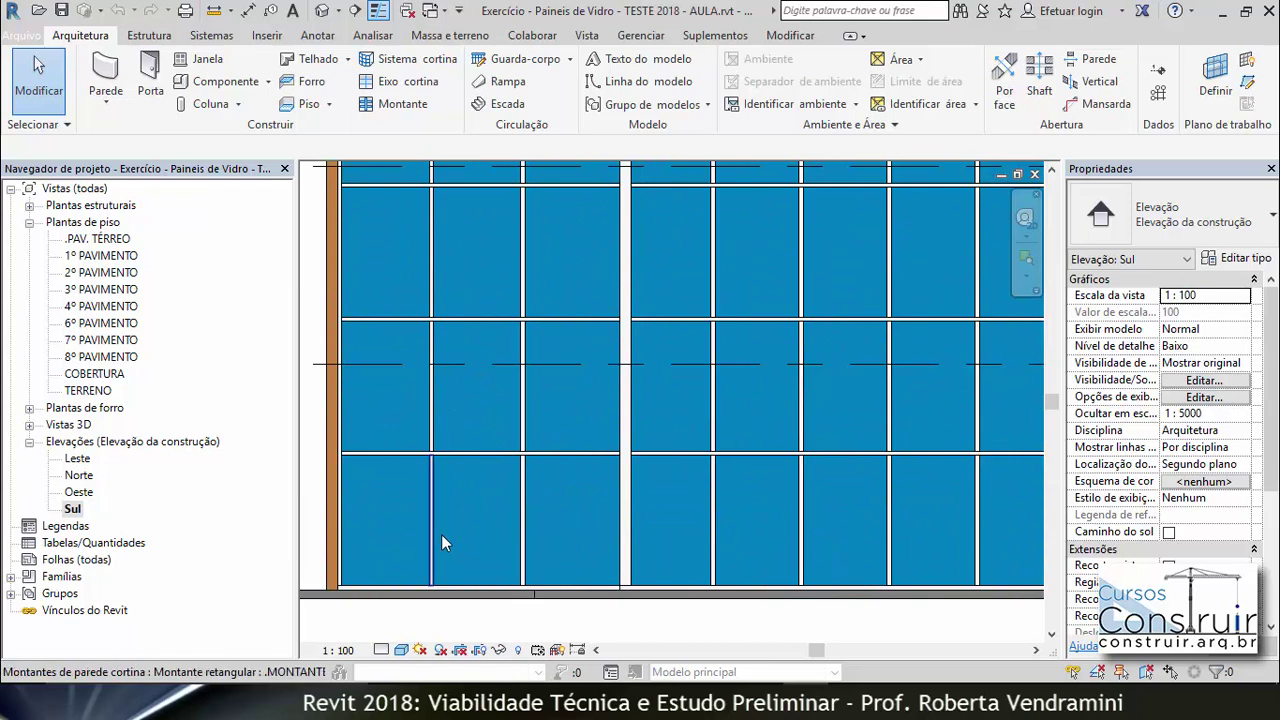
Step: Measure curtain panel widths of 1.62 and 1.56 with Aligned Dimension without placing them
click(248, 11)
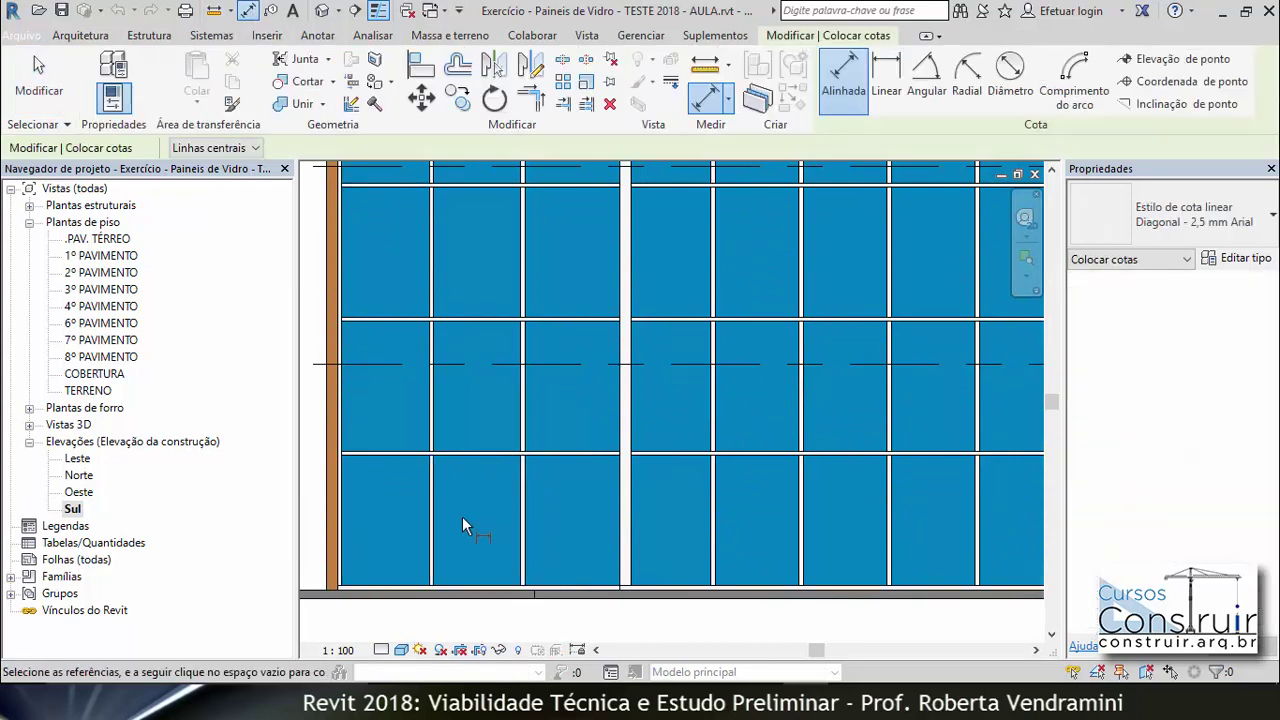
click(455, 519)
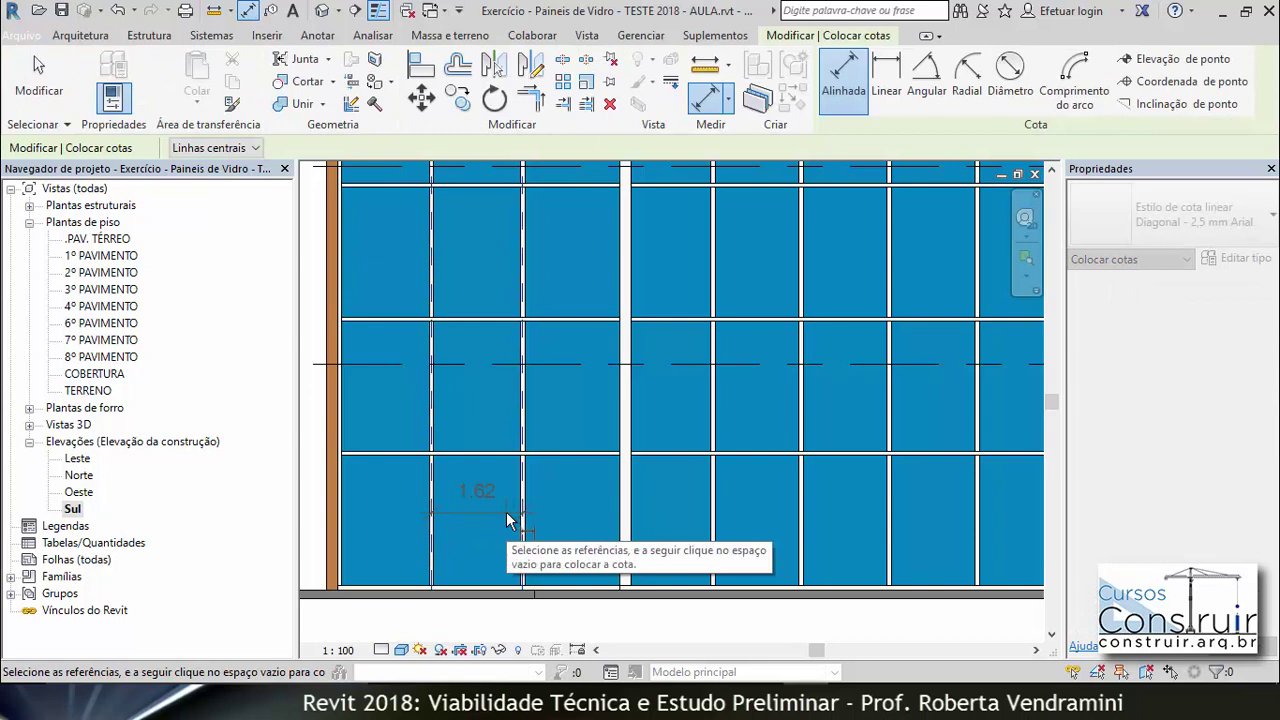
key(Escape)
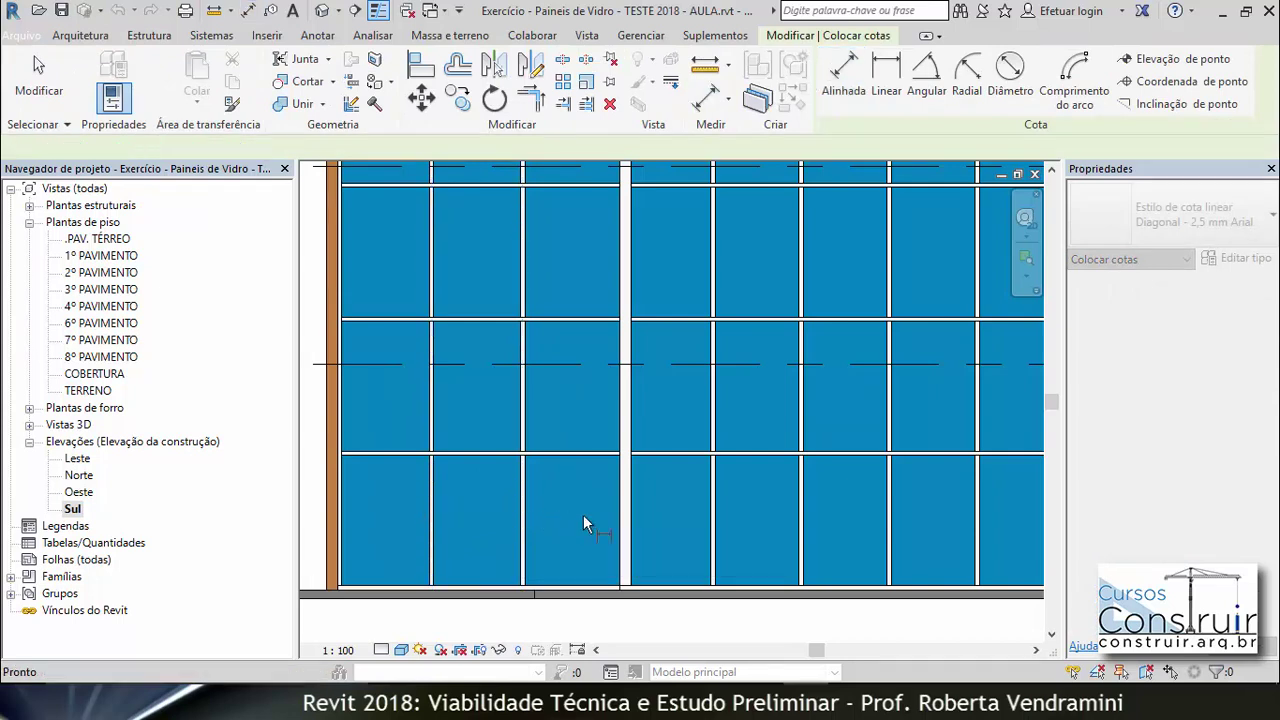
click(713, 487)
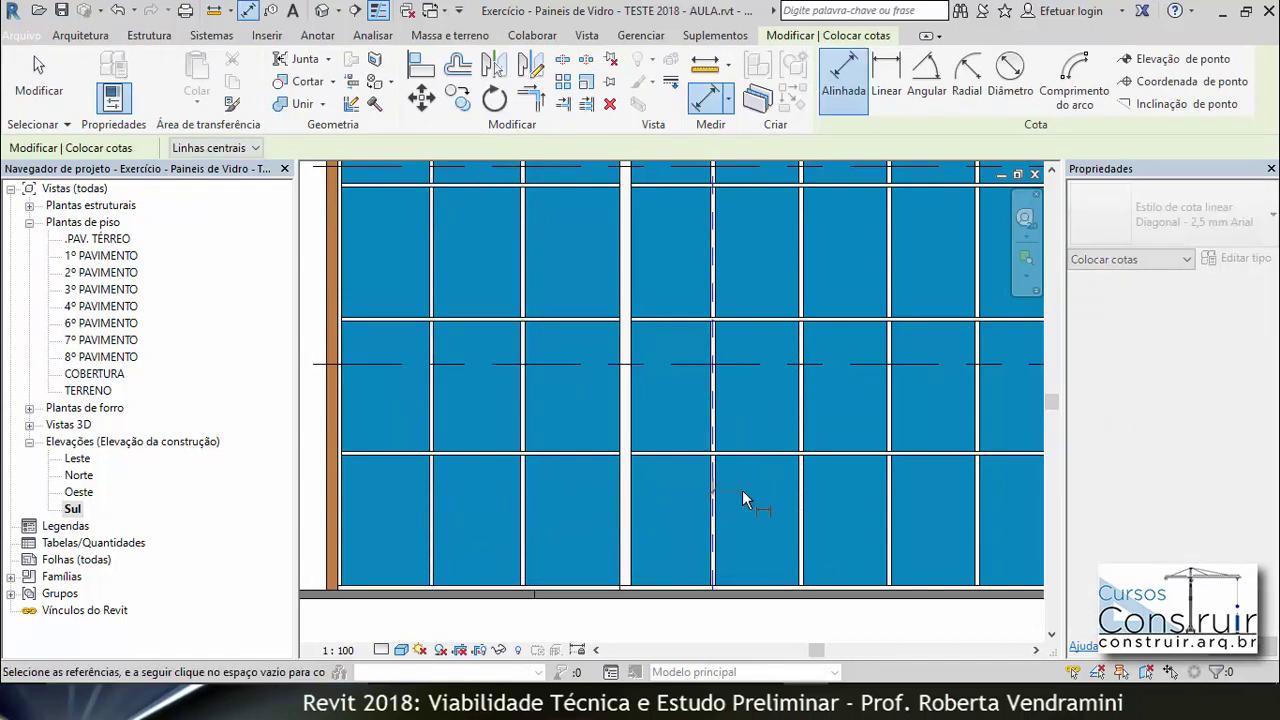
click(802, 481)
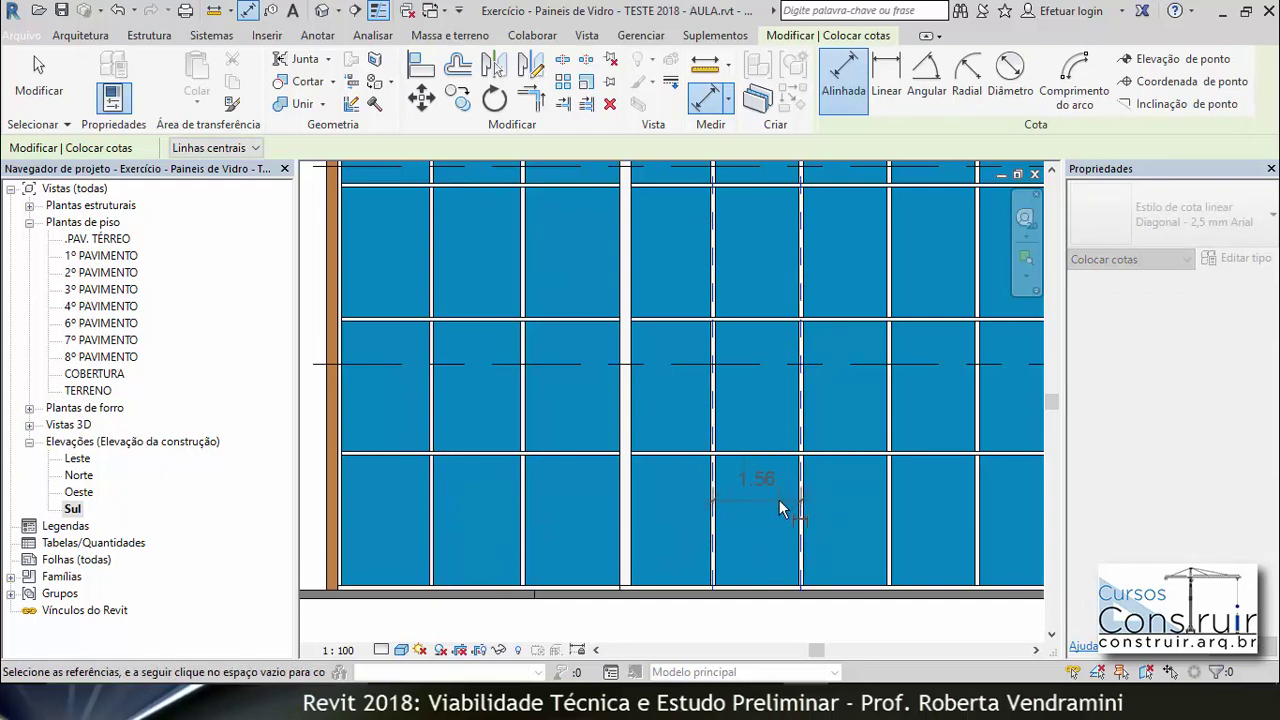
key(Escape)
key(Escape)
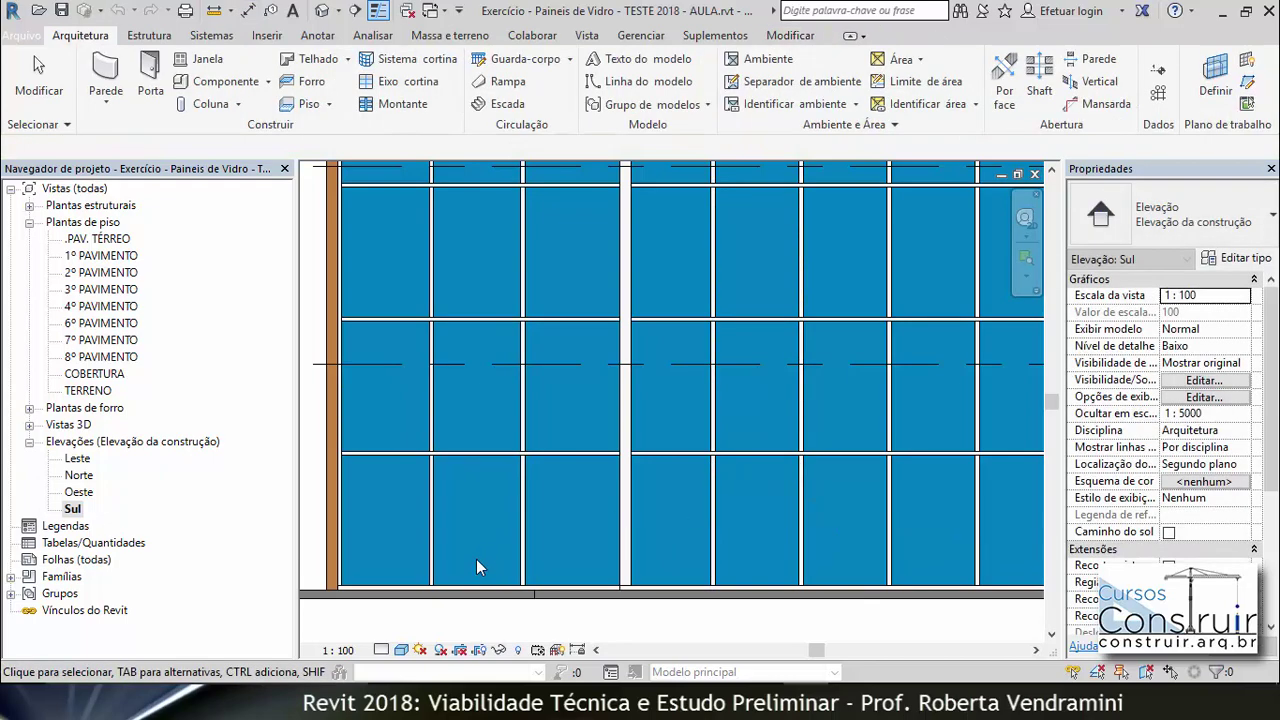
scroll(476, 559, down, 2)
scroll(475, 562, down, 3)
scroll(476, 565, down, 2)
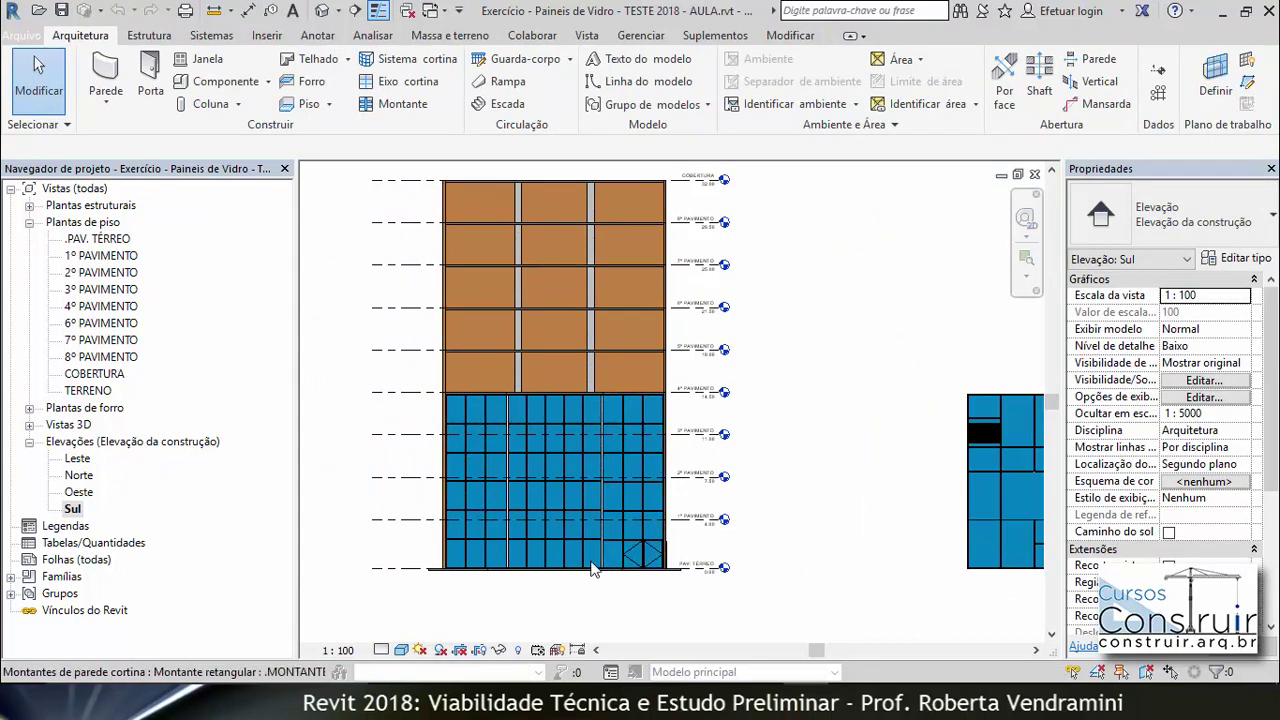
scroll(530, 295, up, 1)
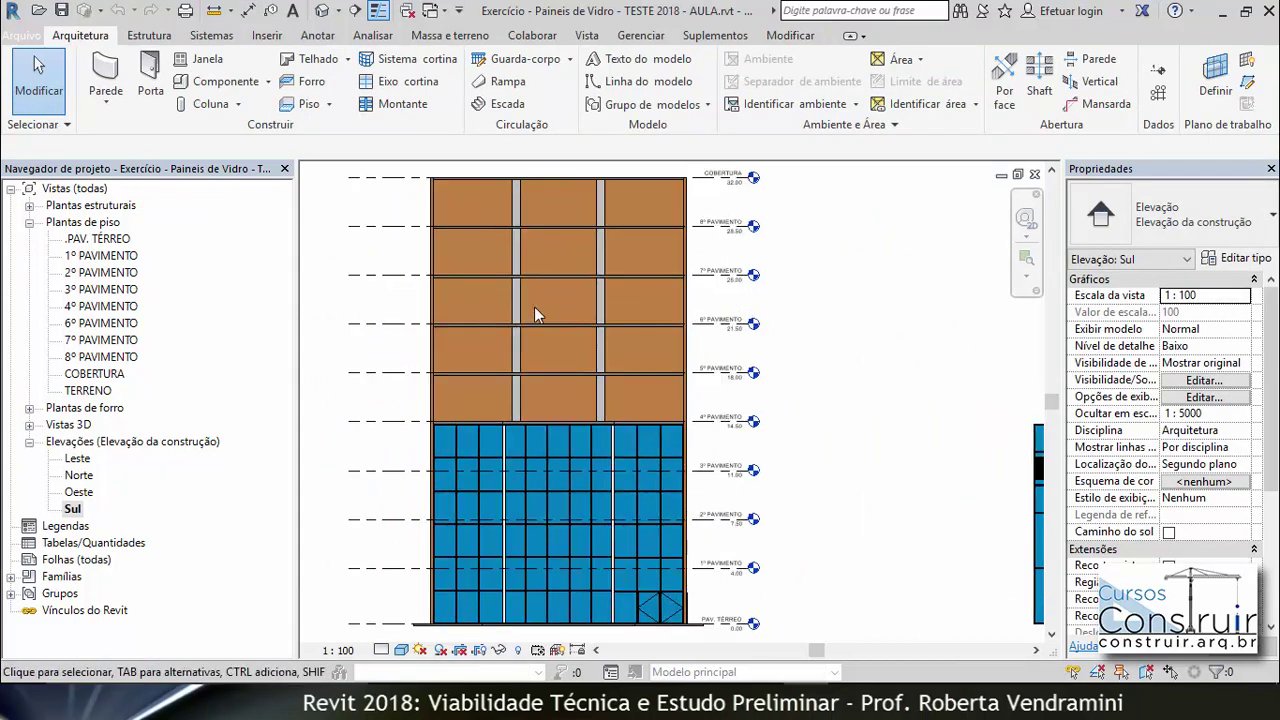
scroll(541, 420, up, 1)
scroll(548, 538, down, 1)
scroll(554, 290, up, 2)
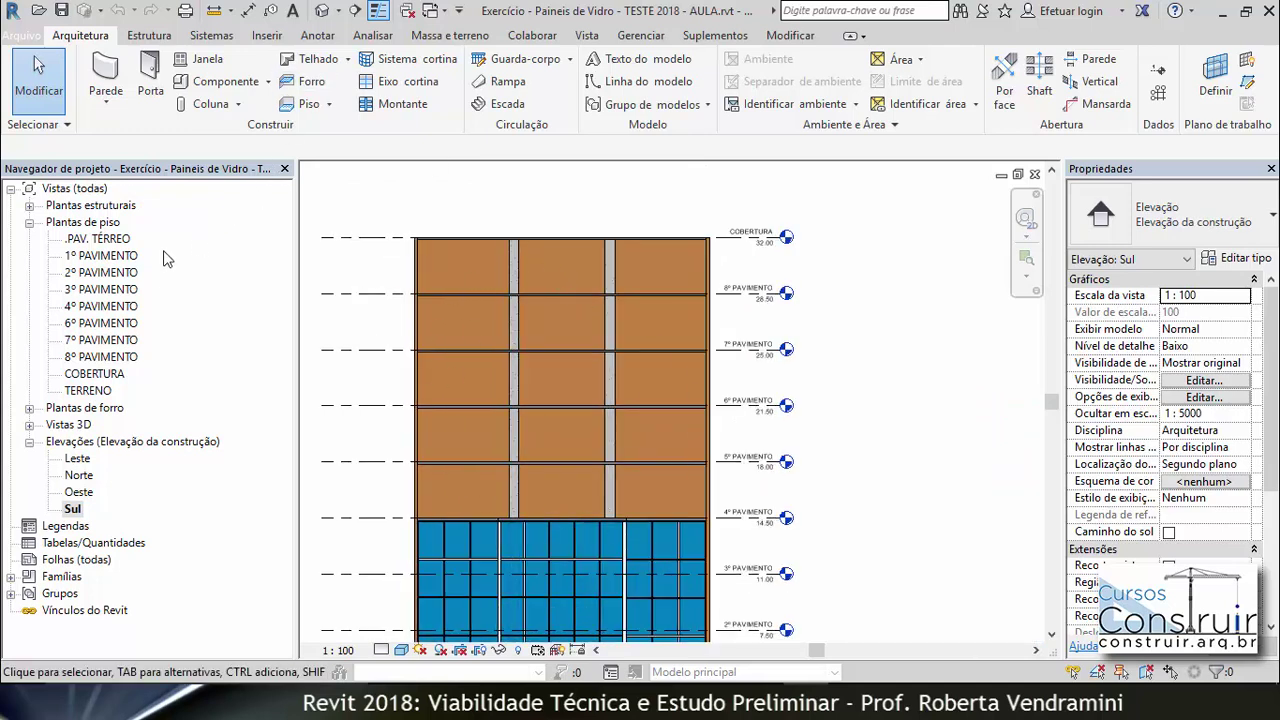
Step: Open the 4º PAVIMENTO floor plan and zoom into the central bay
double_click(96, 309)
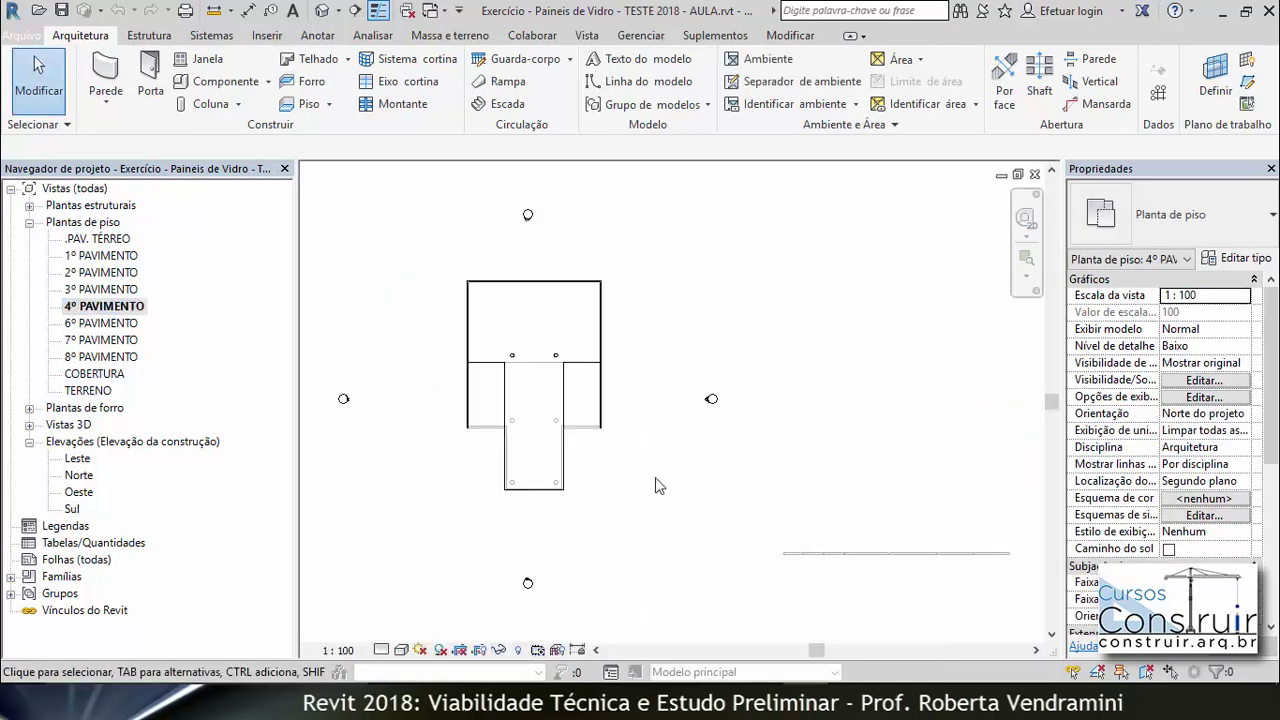
scroll(499, 451, up, 1)
scroll(437, 429, up, 1)
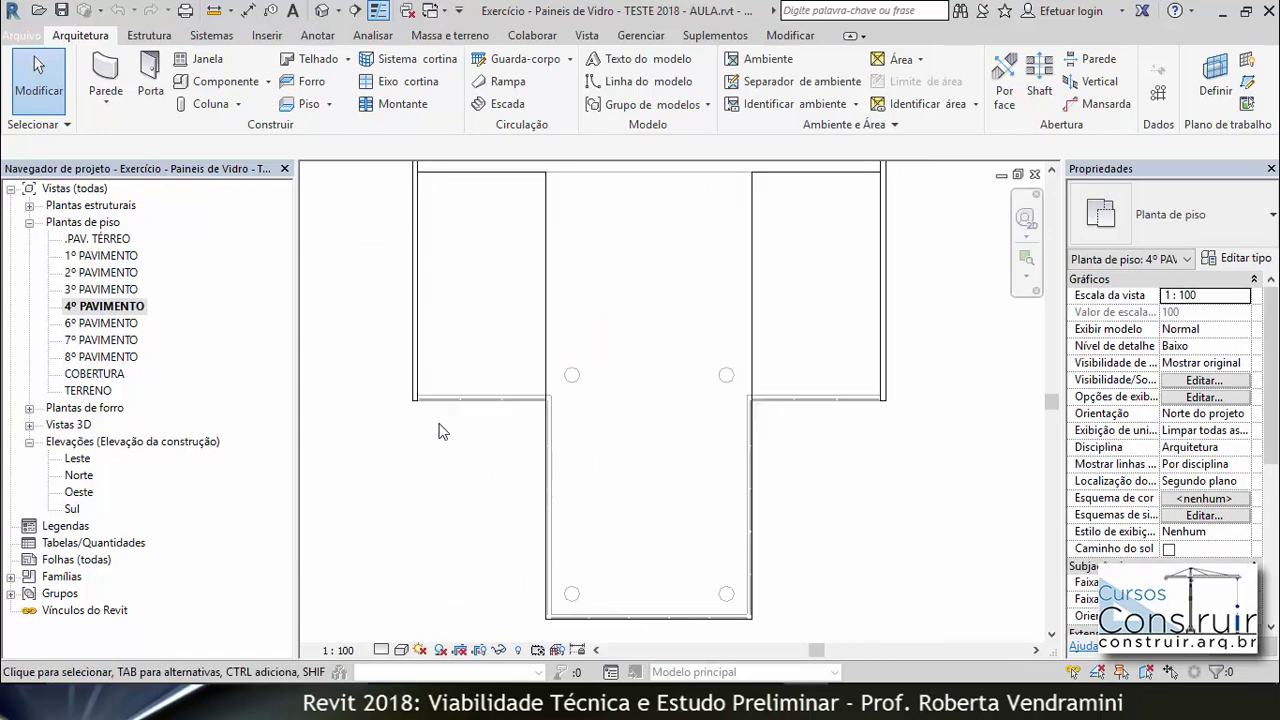
scroll(437, 429, up, 1)
scroll(435, 419, up, 1)
scroll(421, 408, down, 1)
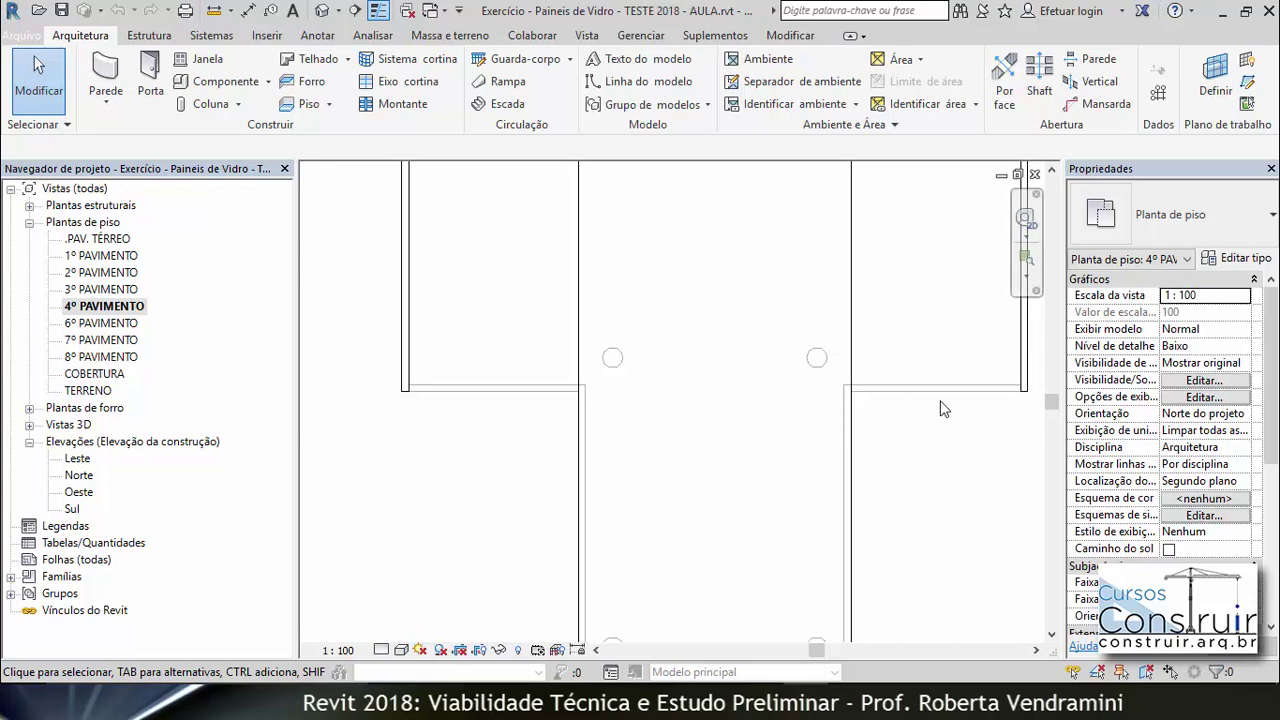
Step: Start the Wall tool with the basic Parede cortina curtain wall type
click(110, 78)
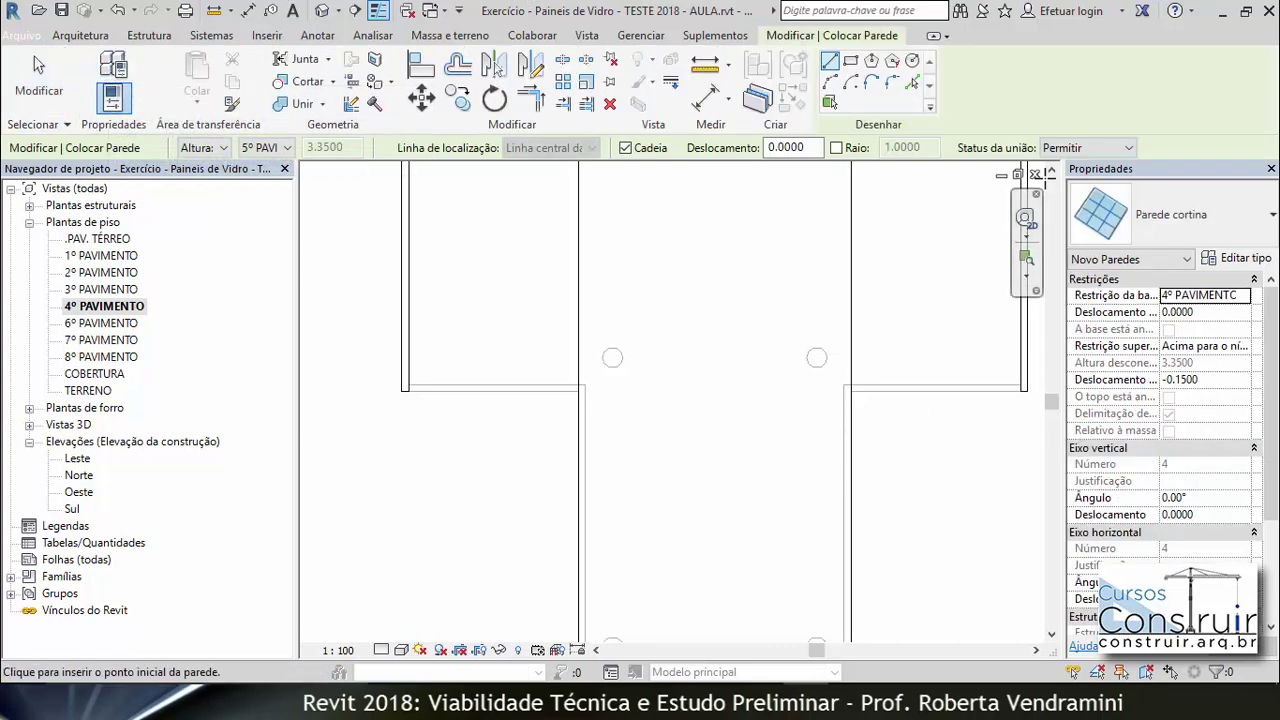
click(1270, 222)
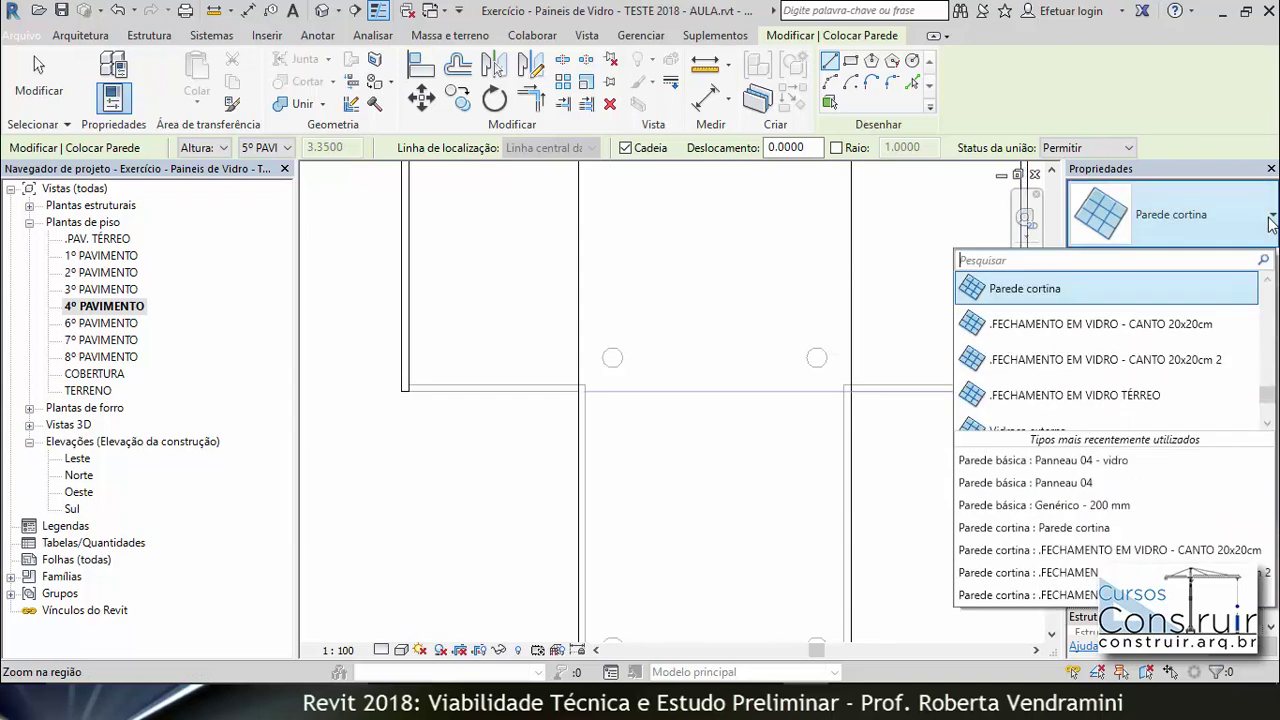
scroll(1025, 303, up, 1)
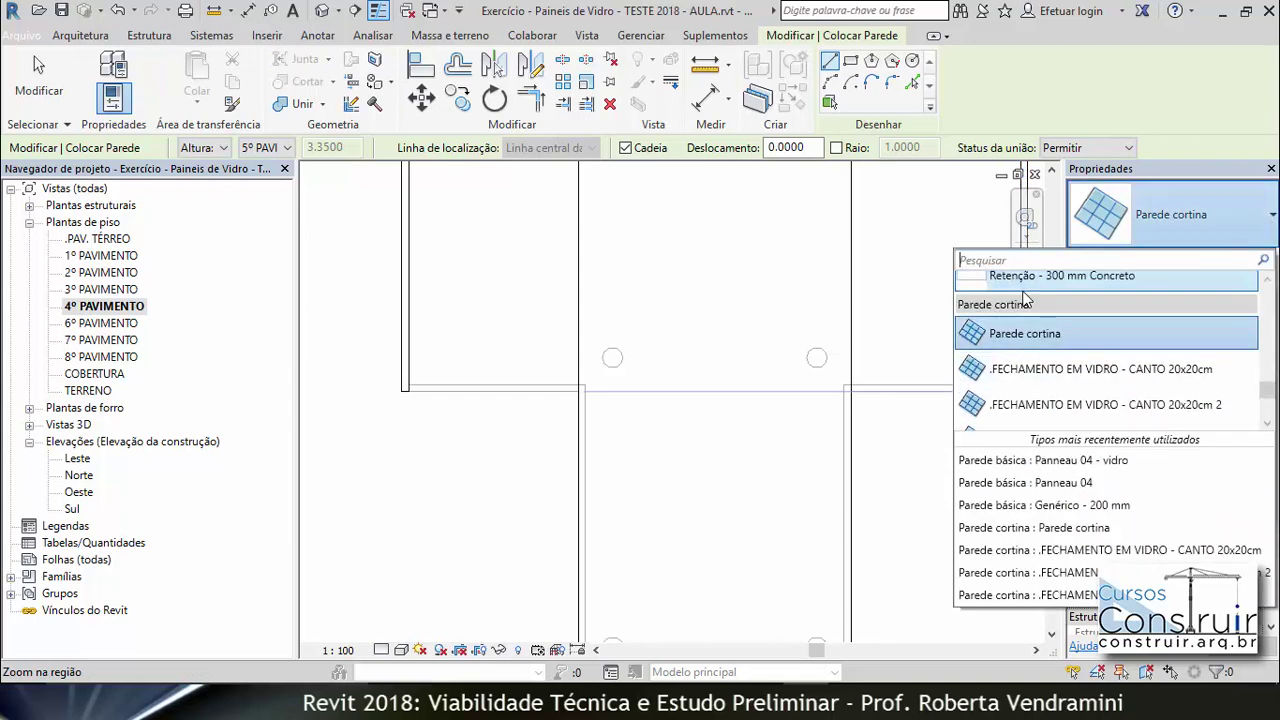
scroll(1023, 337, down, 1)
scroll(1020, 350, down, 1)
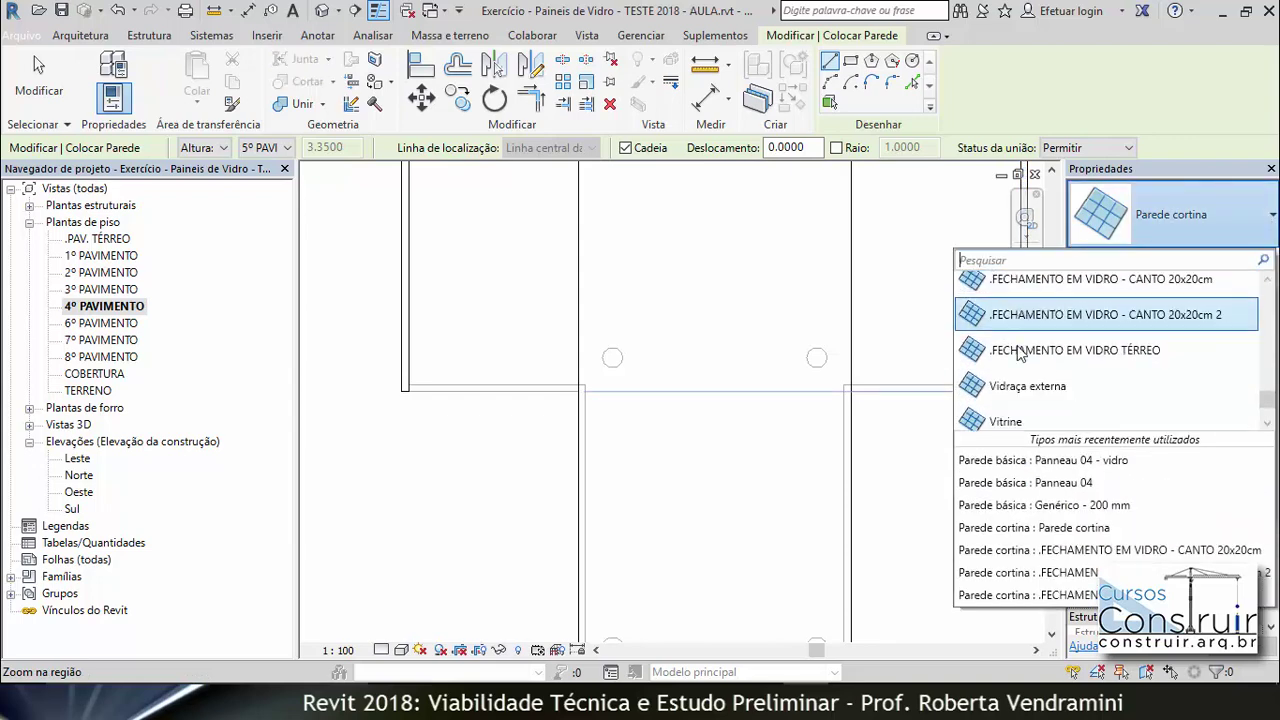
scroll(1014, 395, down, 1)
scroll(1010, 377, up, 3)
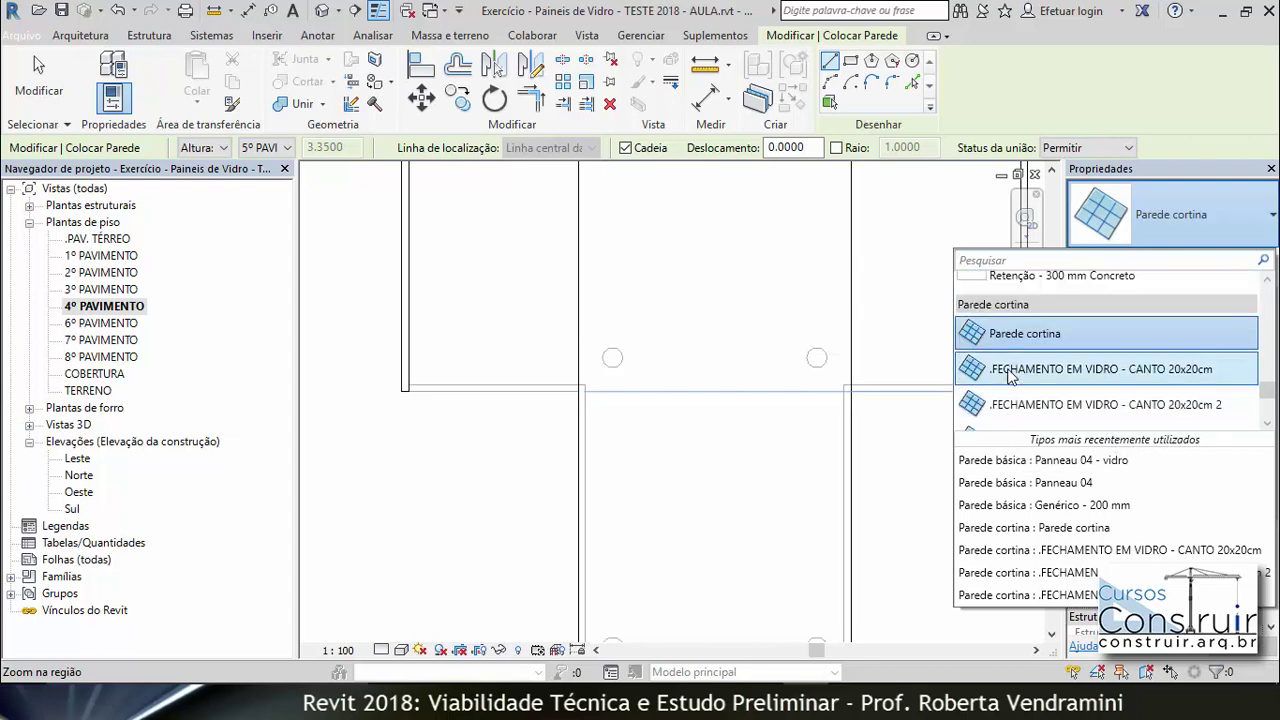
scroll(1005, 383, up, 1)
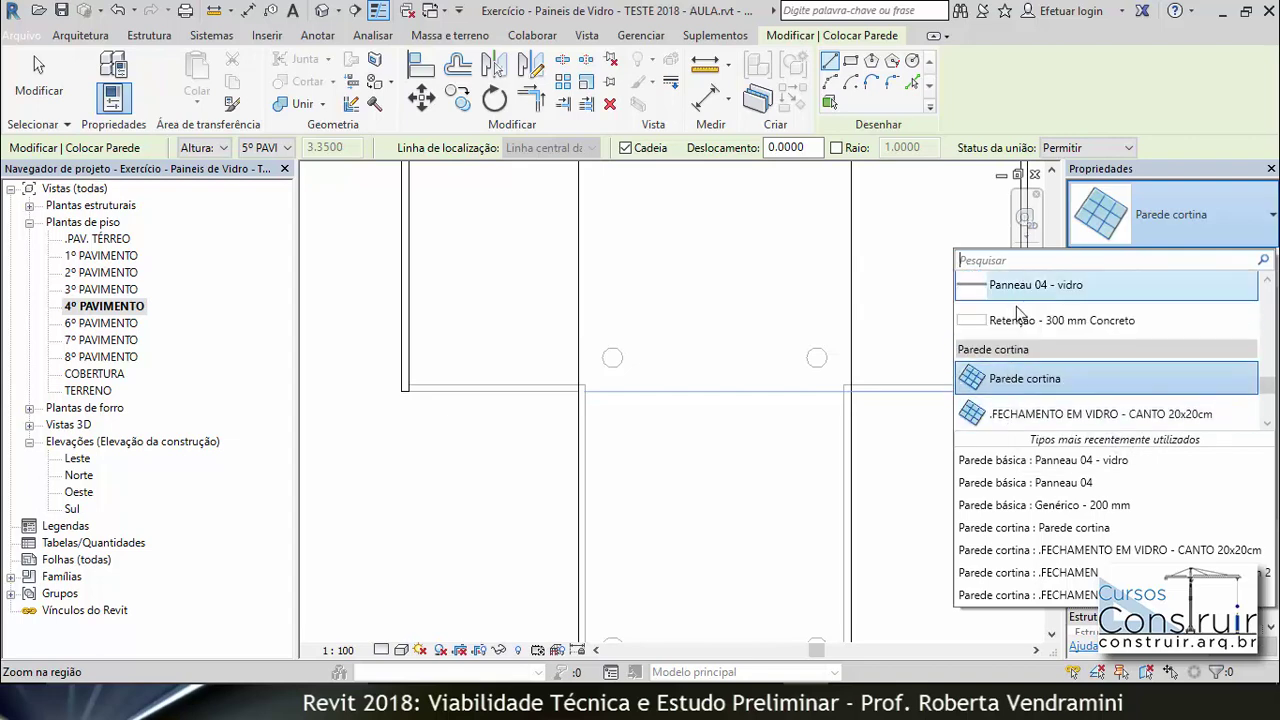
click(1000, 380)
scroll(440, 404, up, 1)
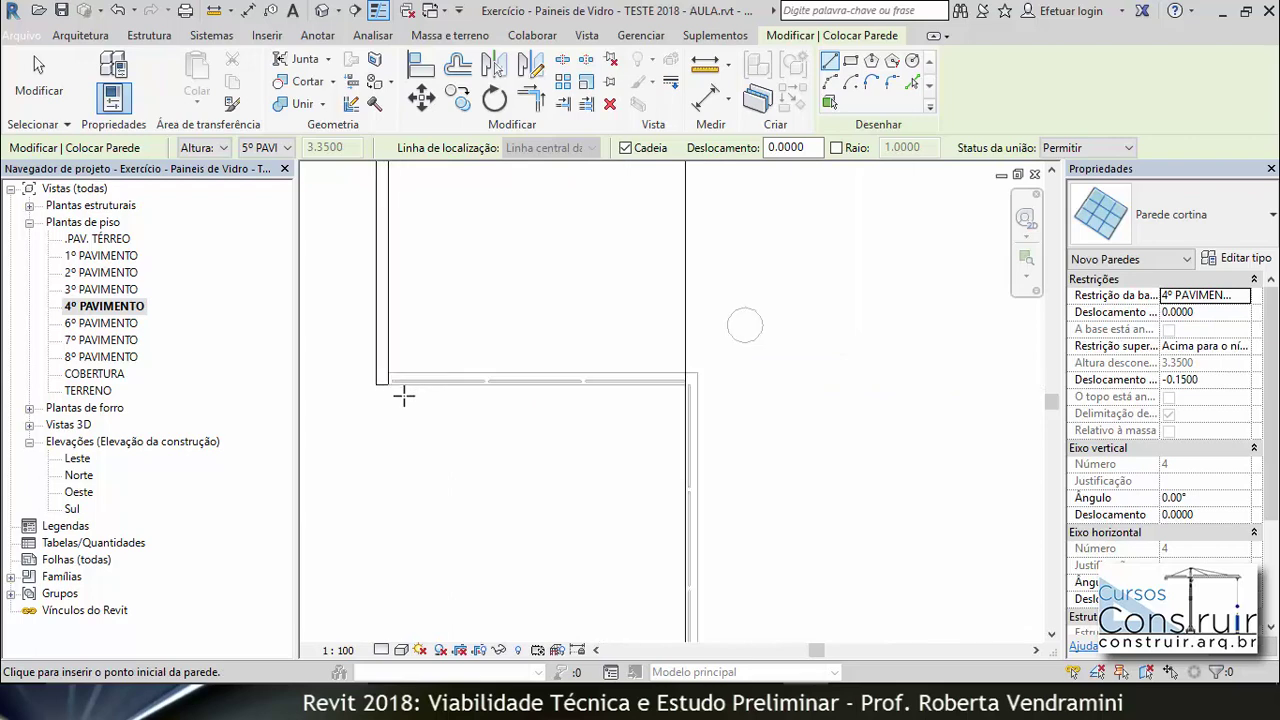
scroll(405, 392, up, 5)
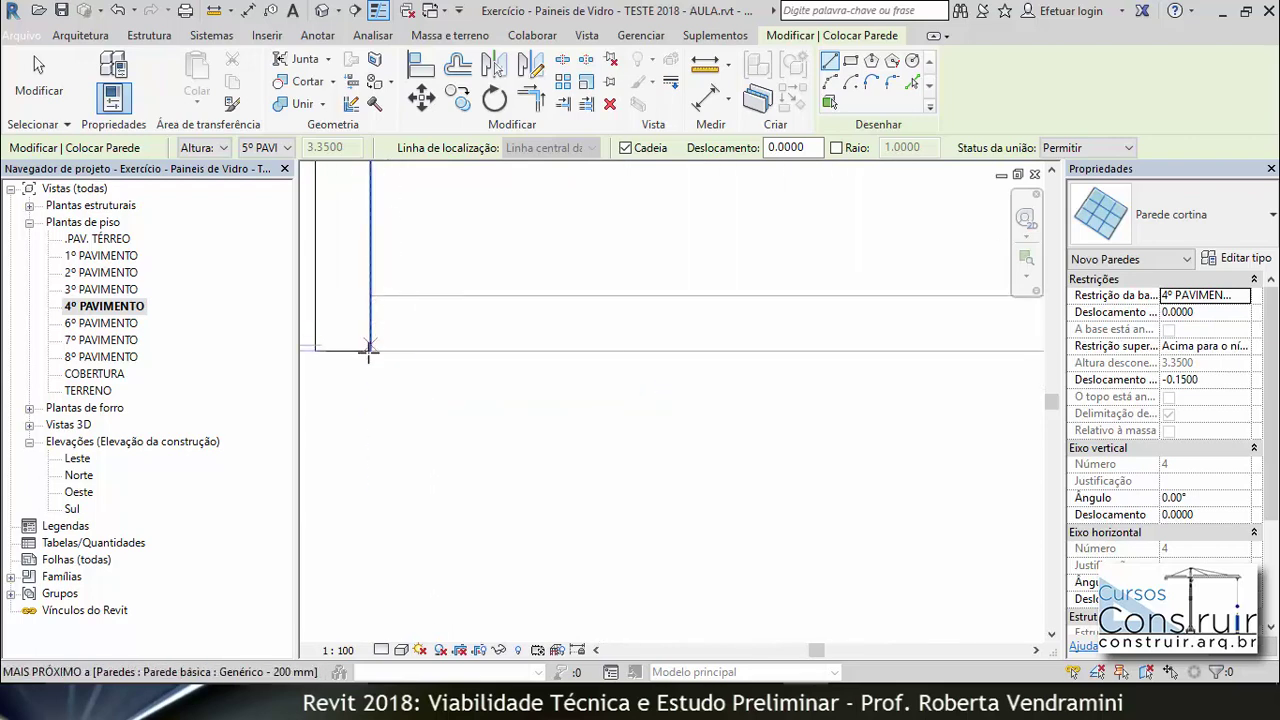
Step: Draw the curtain wall about 19.20 long from corner to corner along the central bay
click(367, 346)
scroll(436, 343, down, 3)
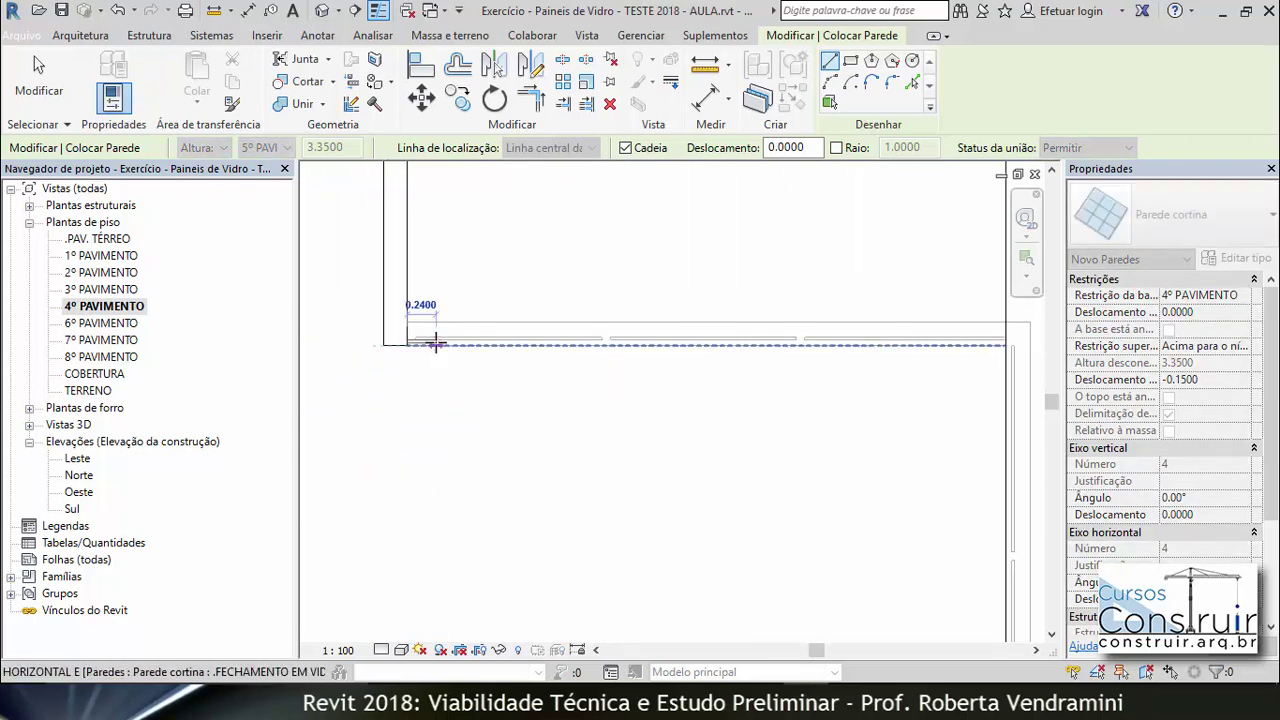
scroll(432, 343, down, 2)
scroll(430, 343, down, 2)
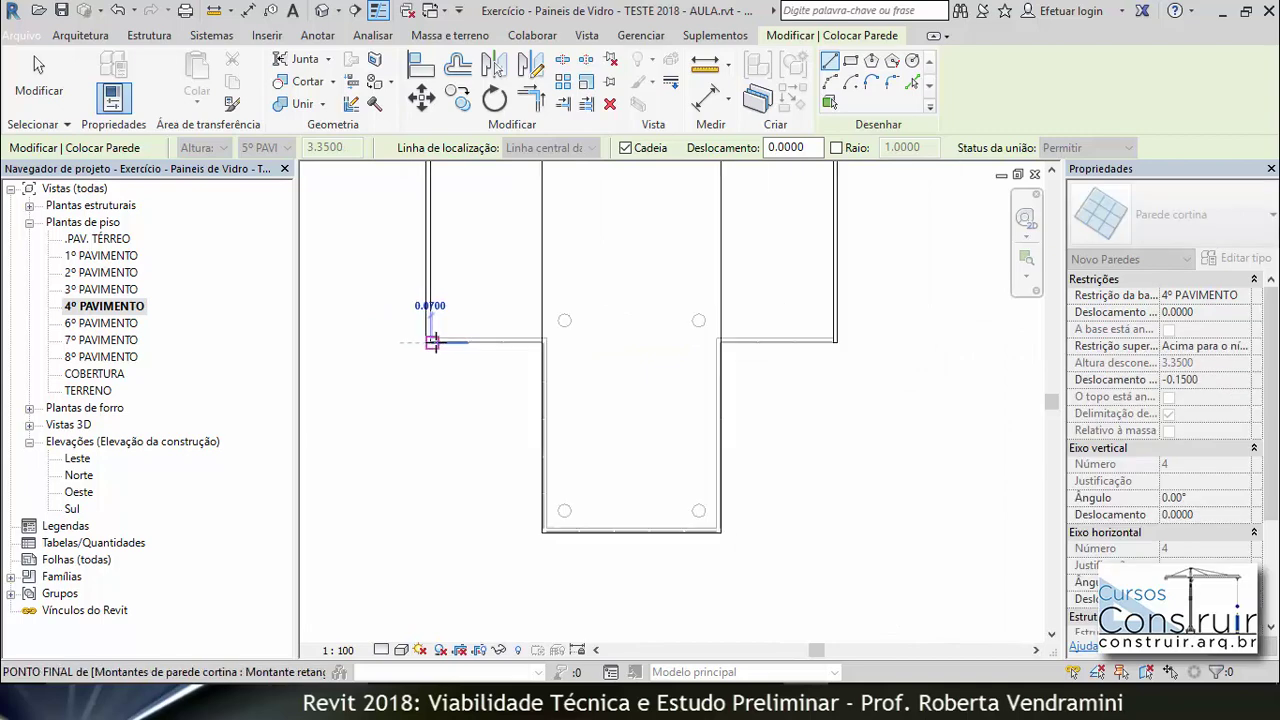
click(826, 344)
scroll(794, 344, up, 3)
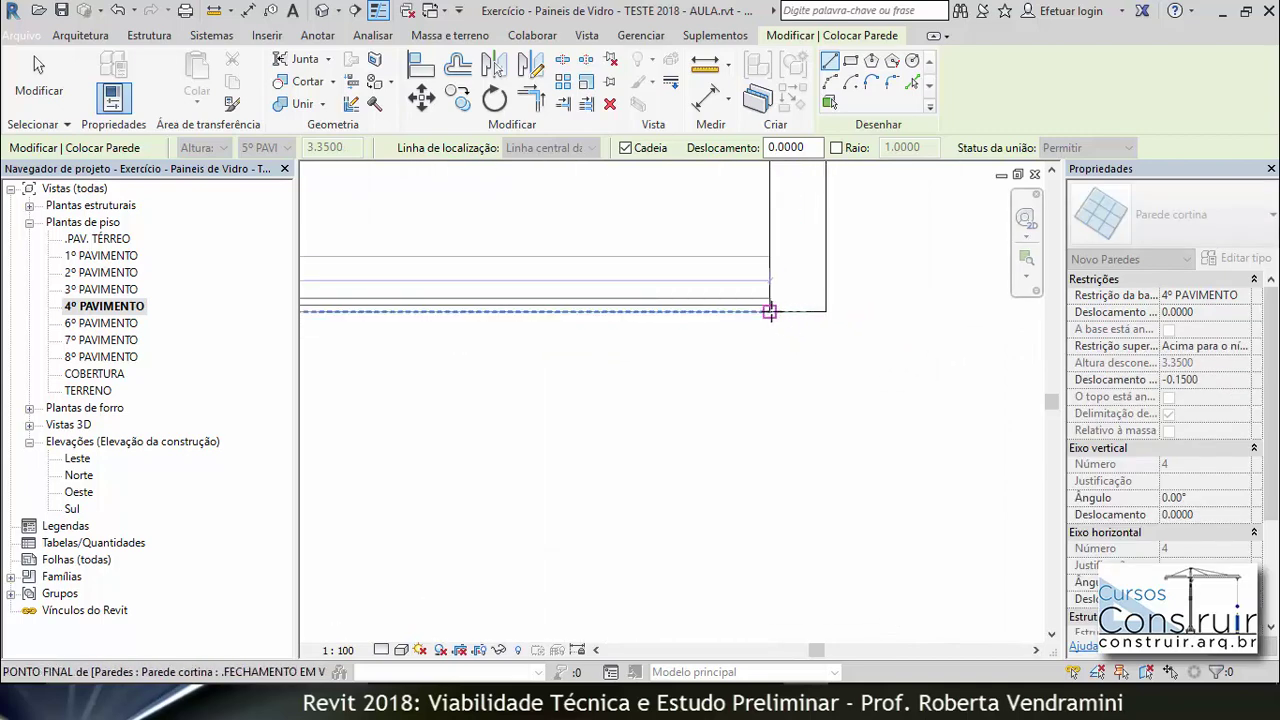
key(Escape)
key(Escape)
scroll(866, 372, down, 2)
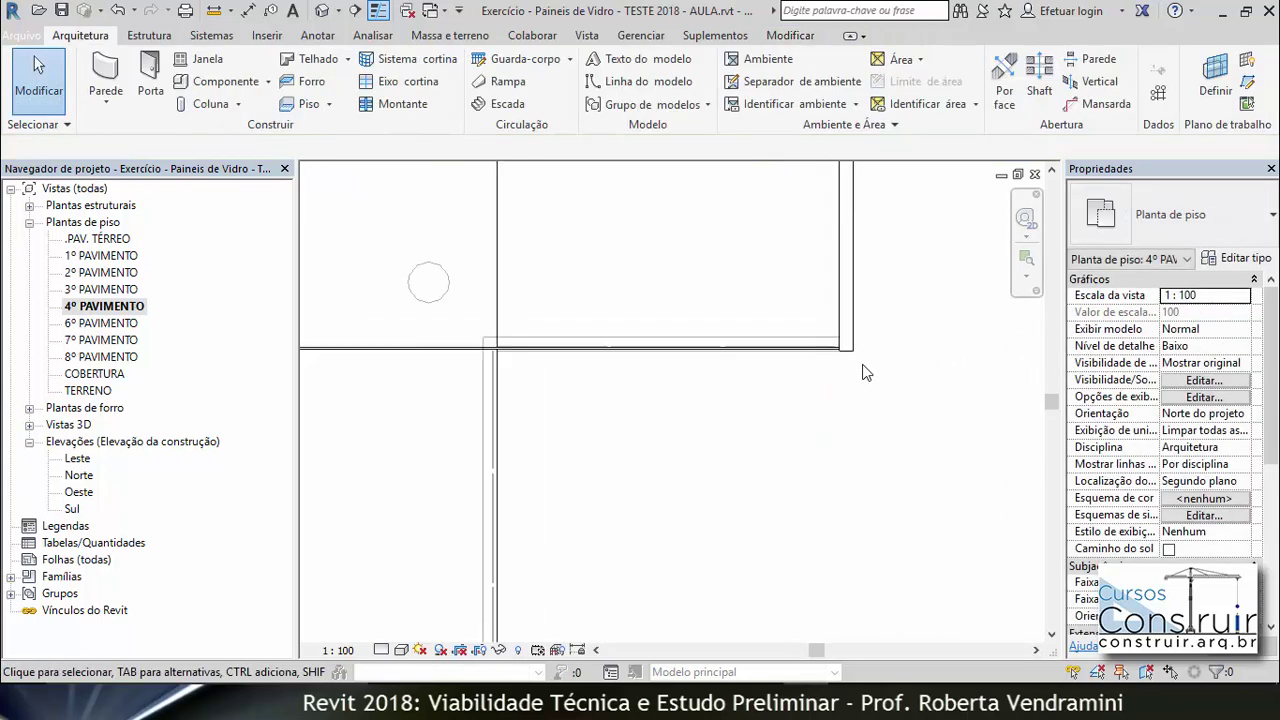
scroll(864, 371, down, 1)
scroll(863, 371, down, 1)
scroll(490, 354, up, 1)
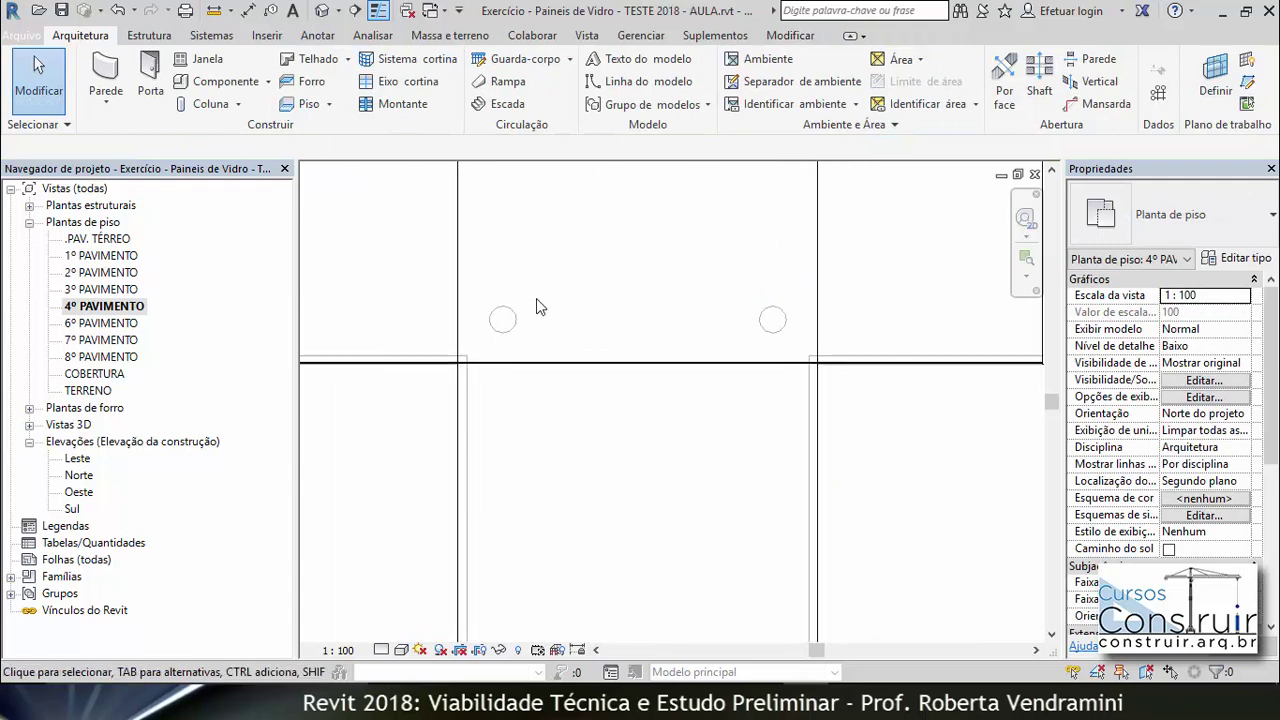
Step: Duplicate the wall's type as .FECHAMENTO VIDRO - PARTE SUPERIOR with .PAINEL VIDRO E=2cm panels
click(527, 371)
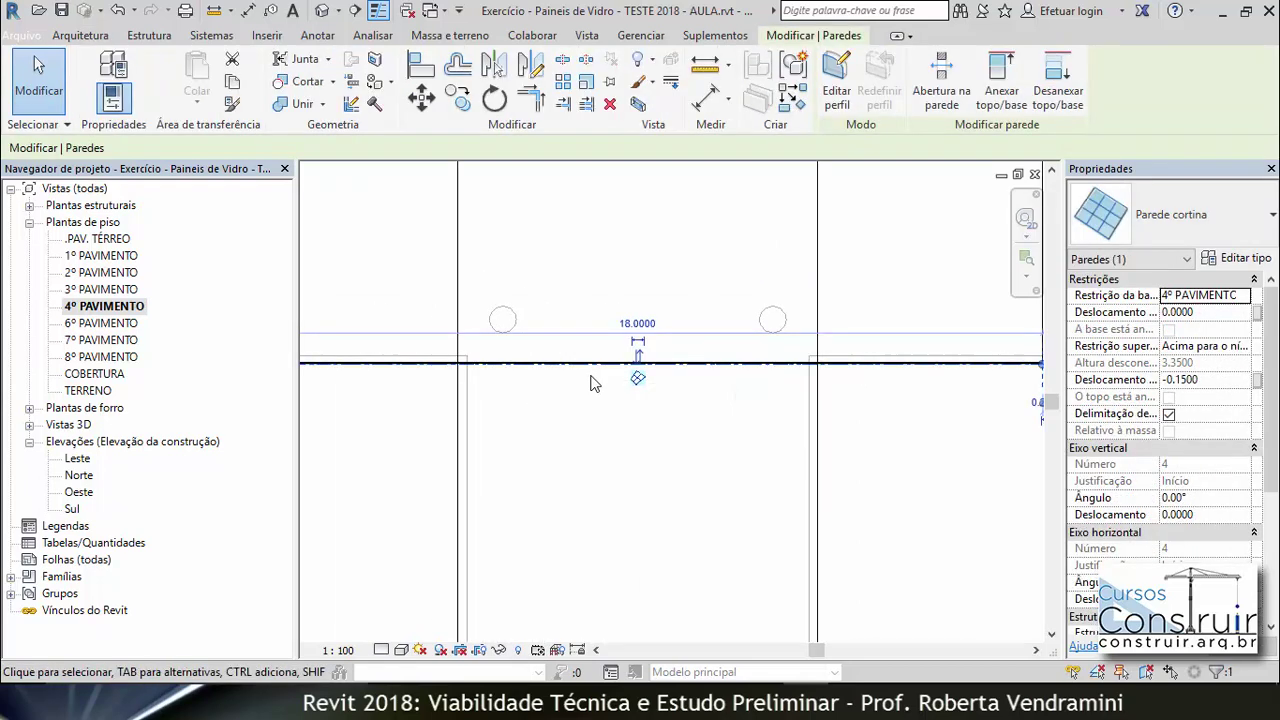
click(1245, 259)
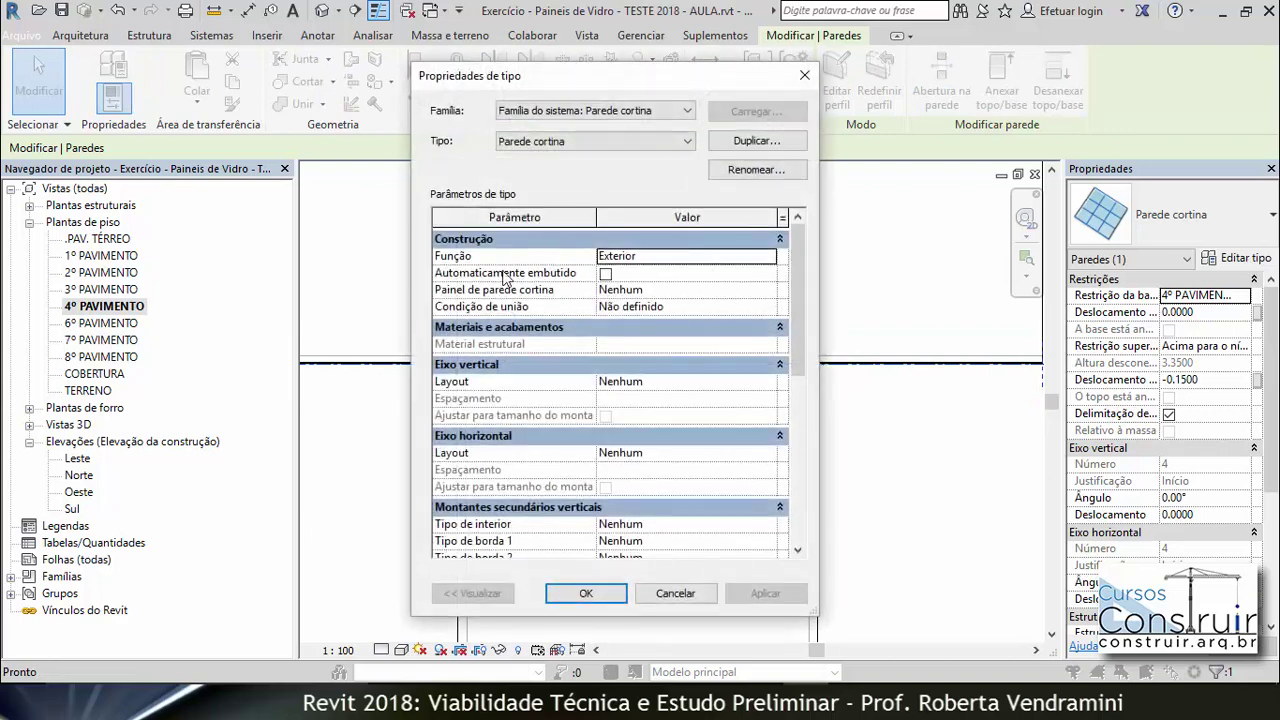
click(764, 143)
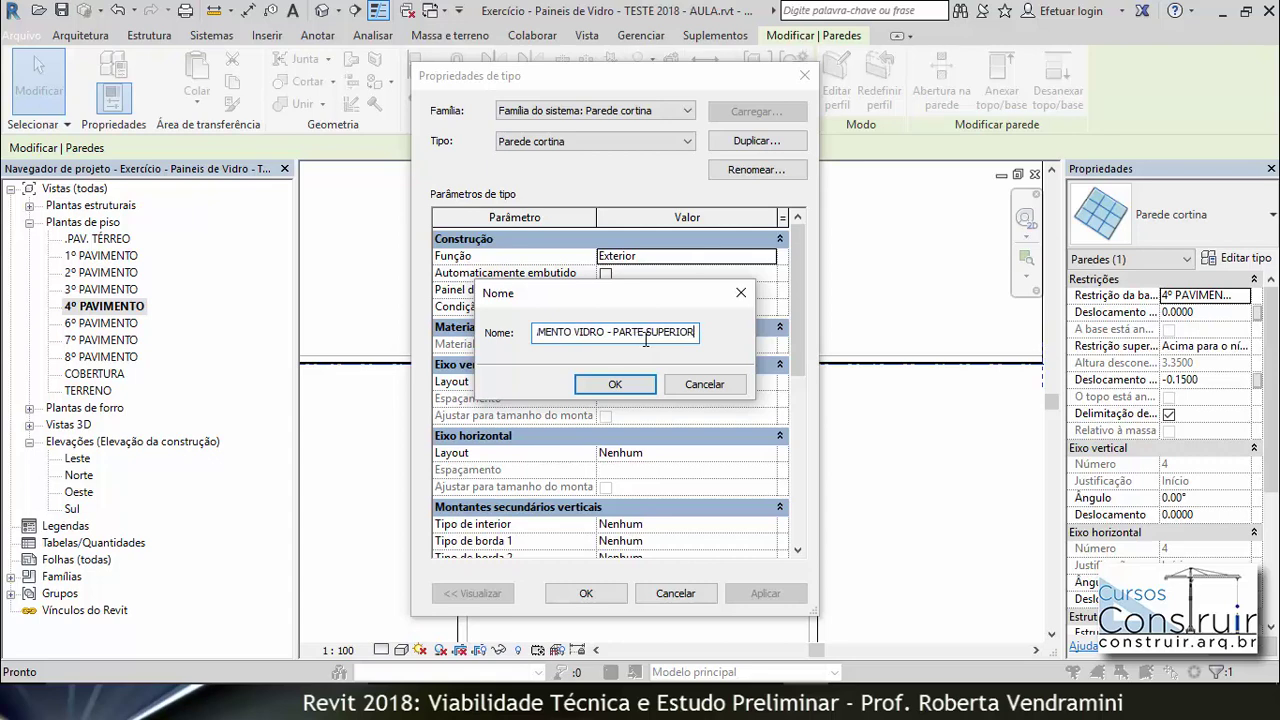
click(616, 387)
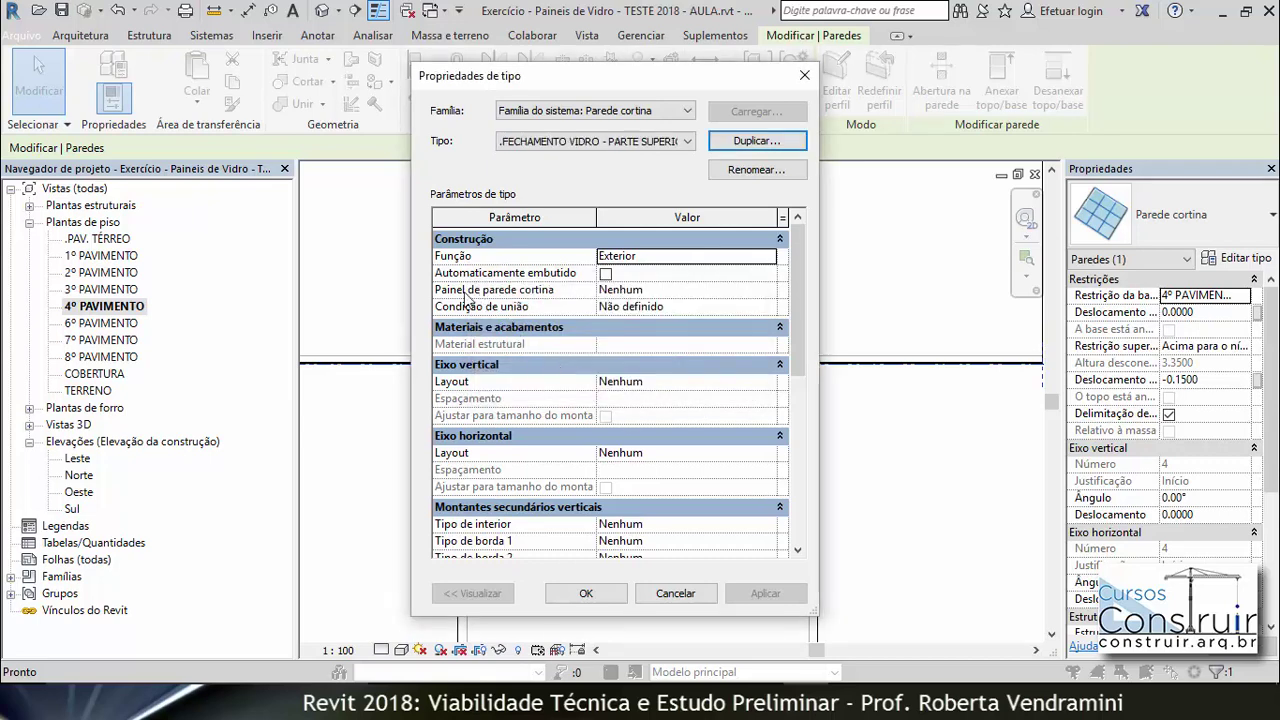
click(632, 290)
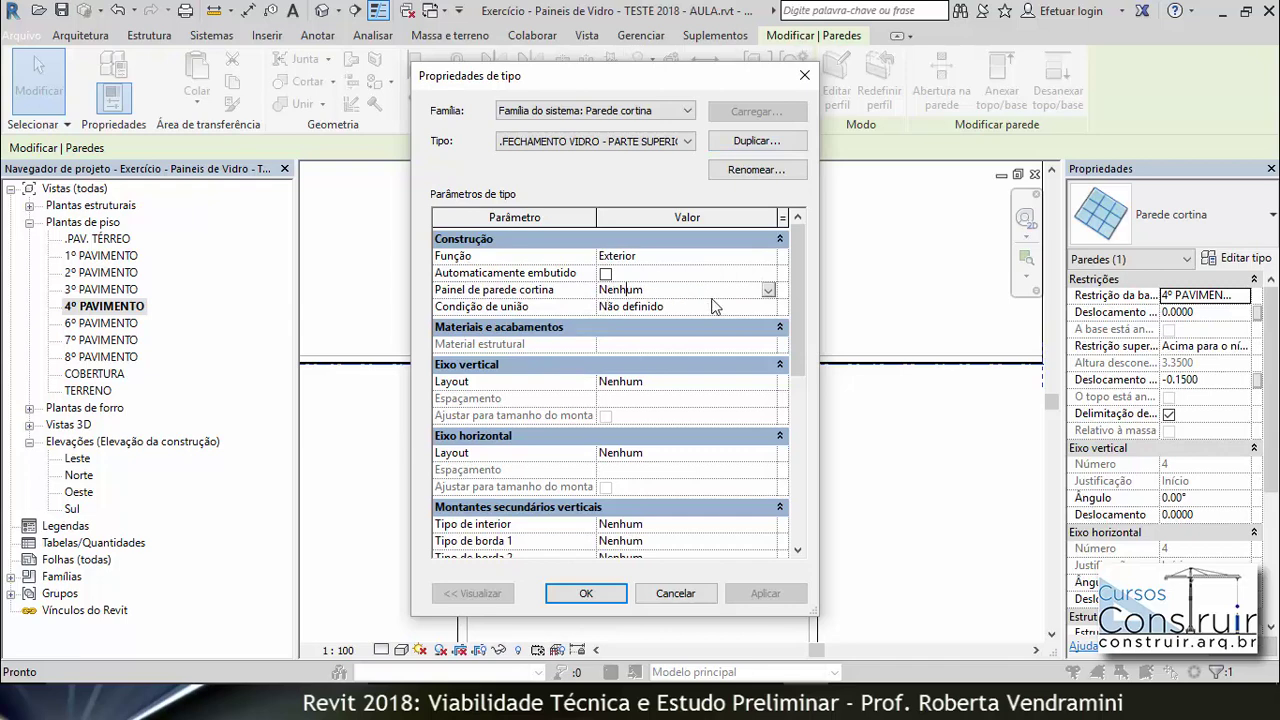
click(768, 290)
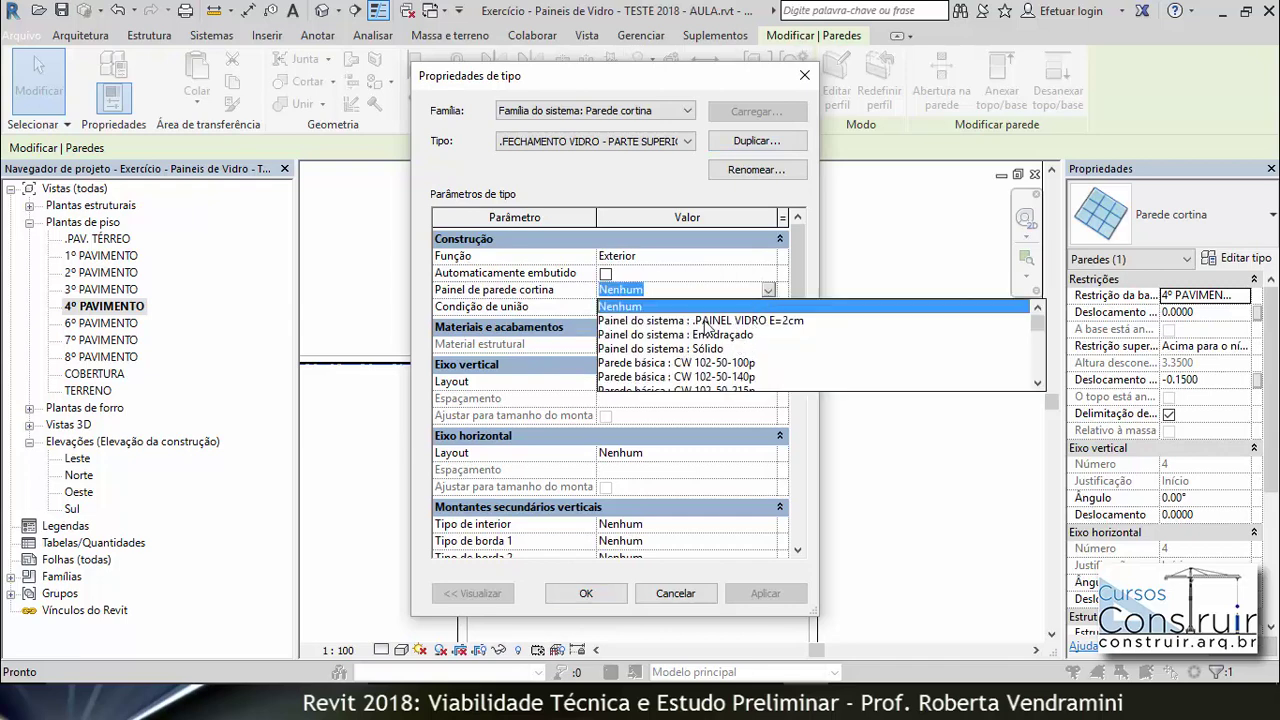
click(784, 322)
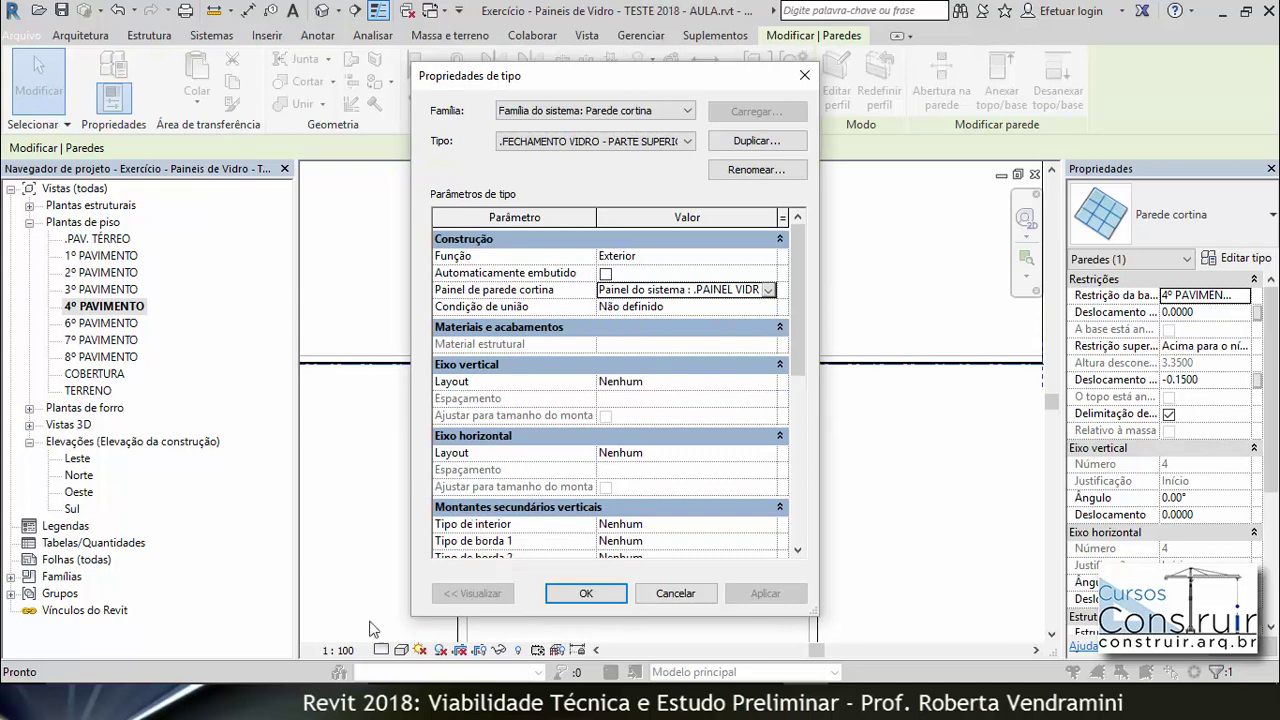
click(586, 594)
Step: Deselect the wall and switch to the default 3D view
click(409, 438)
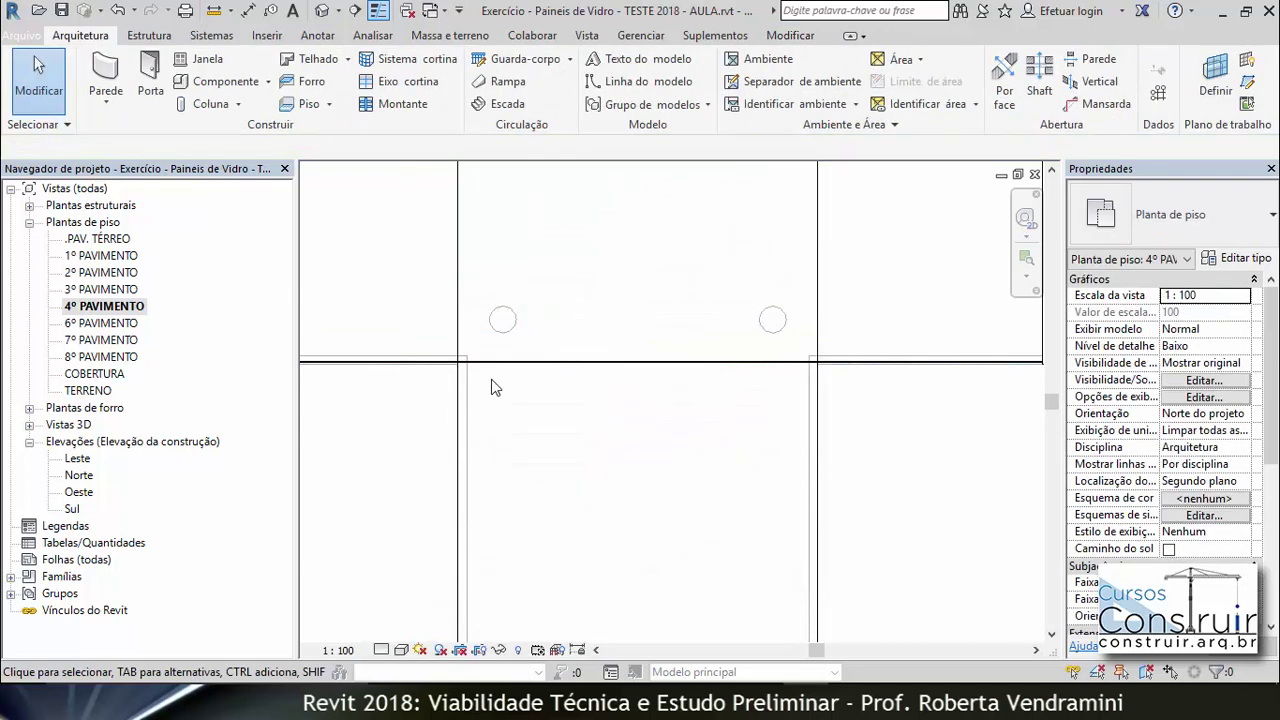
scroll(529, 380, down, 4)
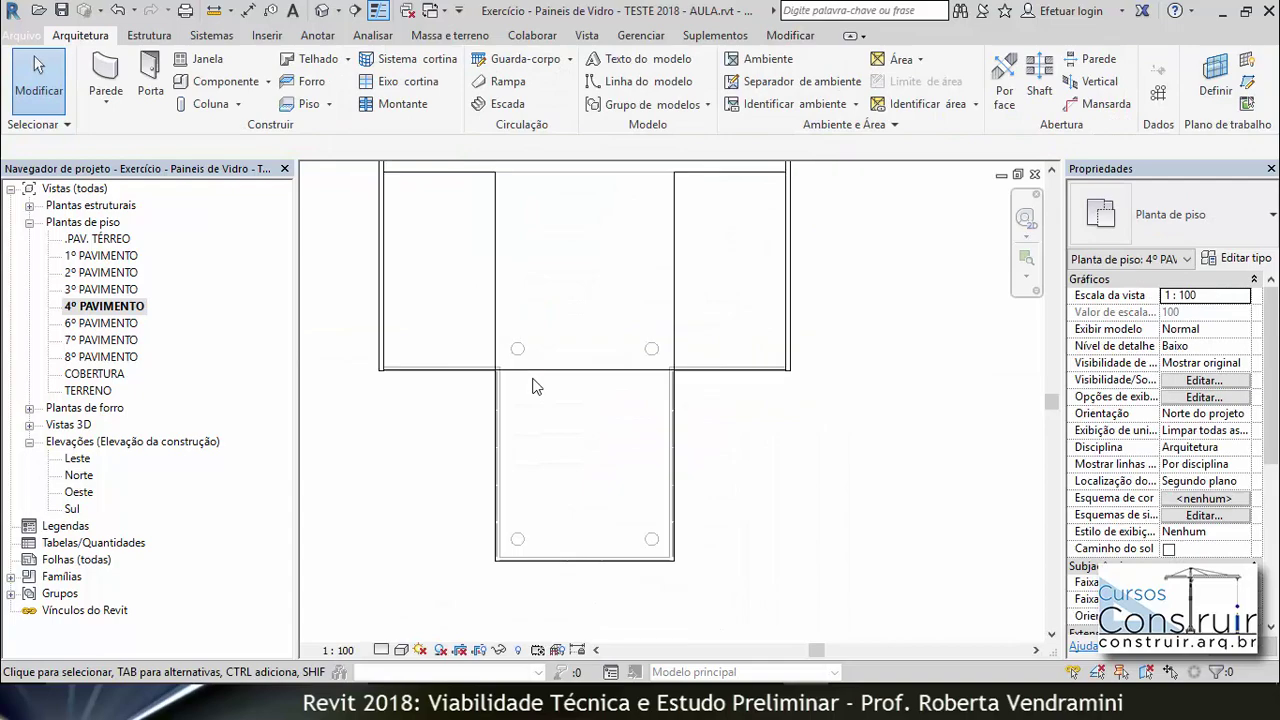
click(322, 10)
scroll(557, 335, down, 4)
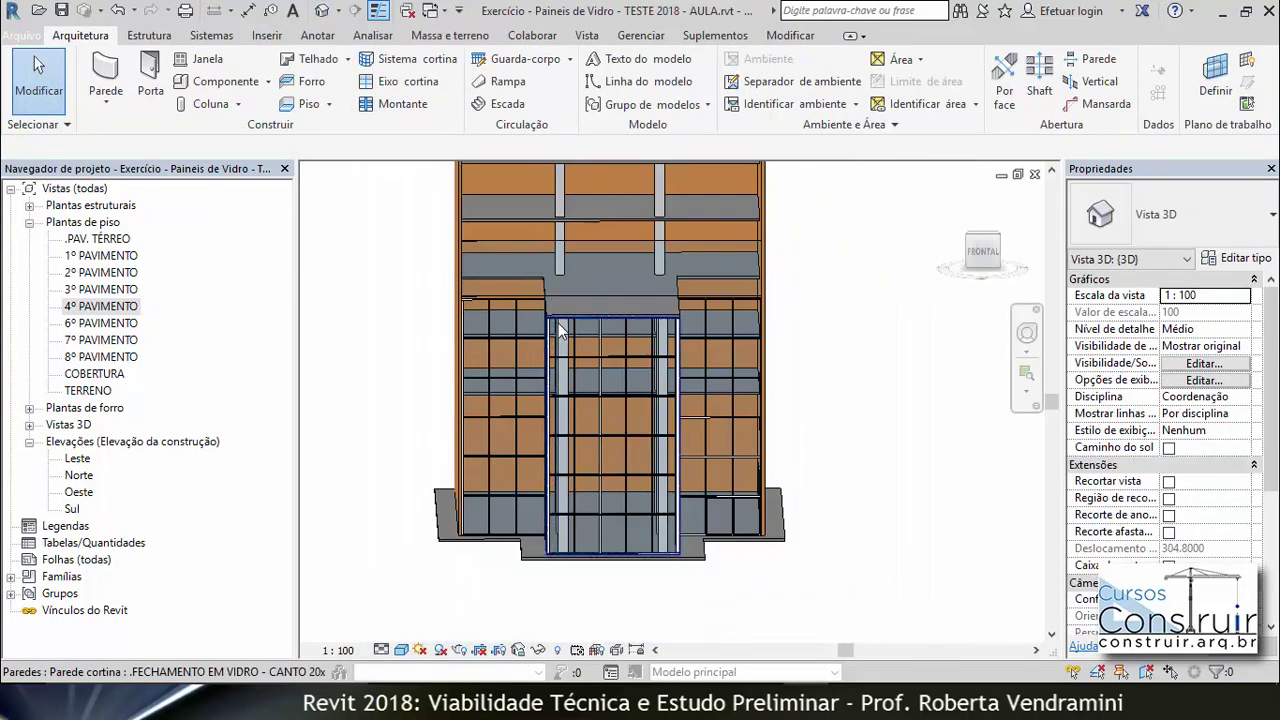
Step: Orbit to an oblique view and select the new upper curtain wall
shift+middle_drag(650, 366, 594, 375)
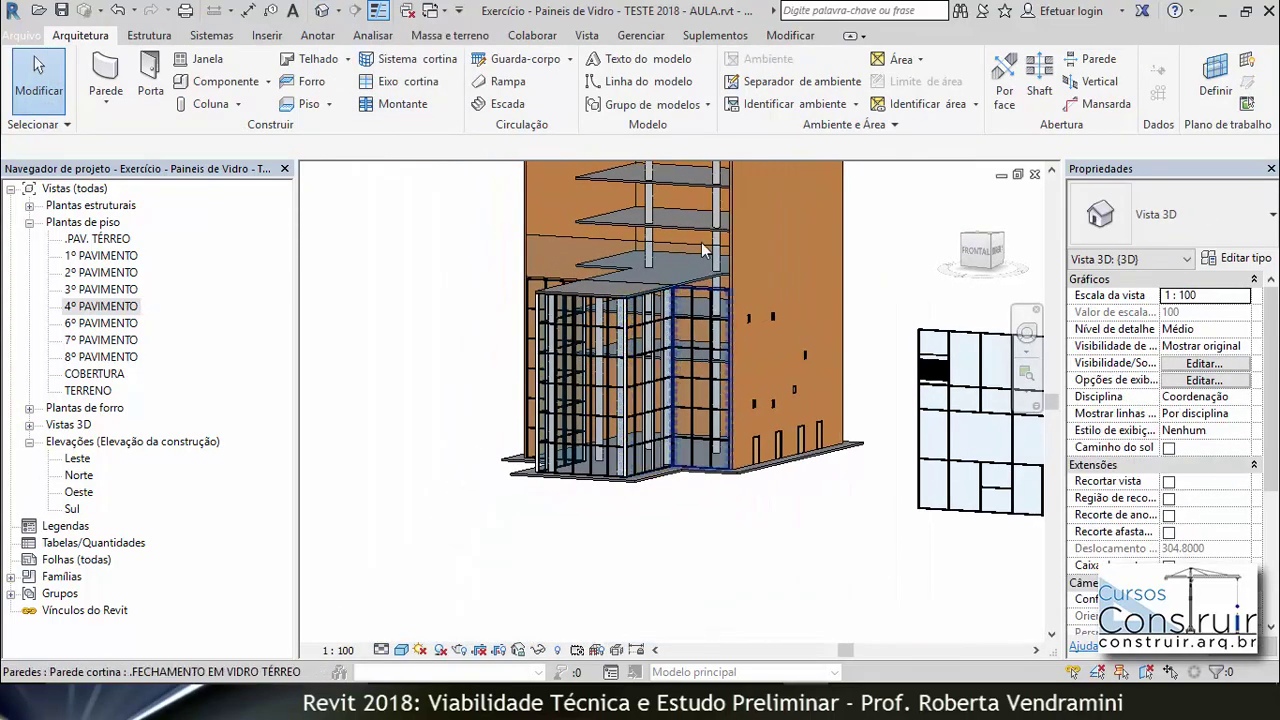
scroll(569, 233, up, 2)
scroll(513, 251, up, 3)
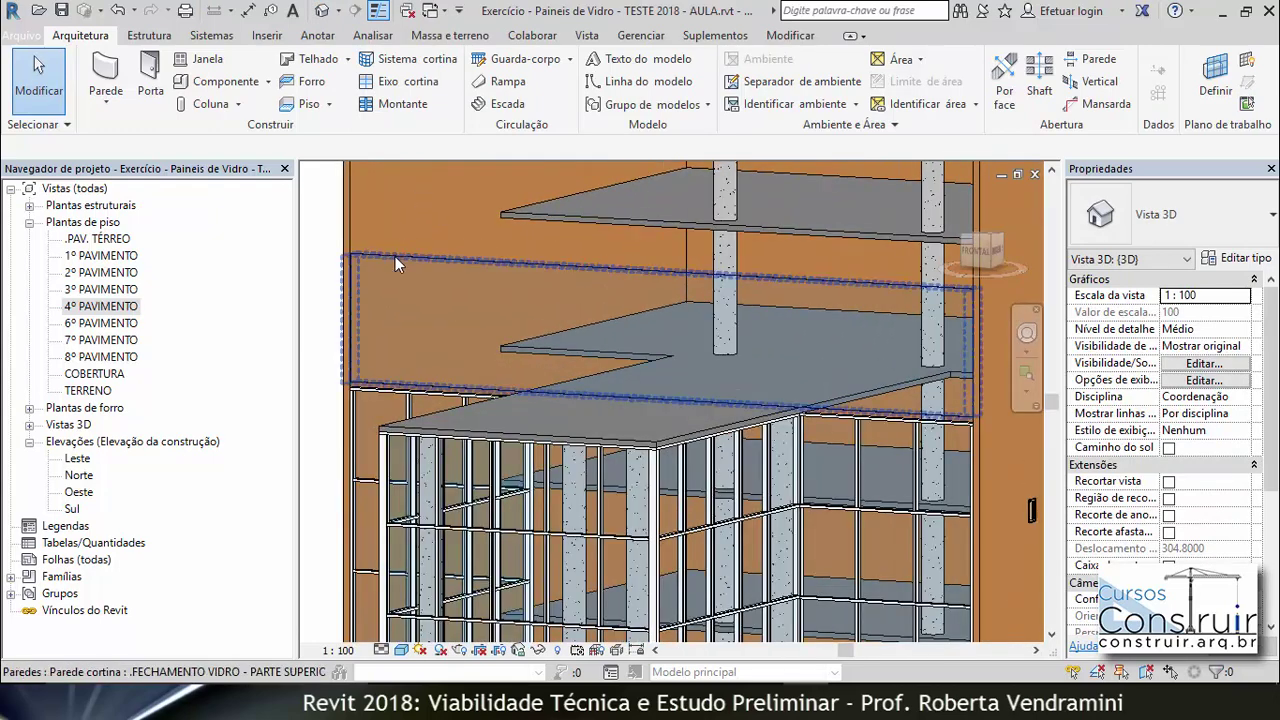
scroll(405, 389, down, 3)
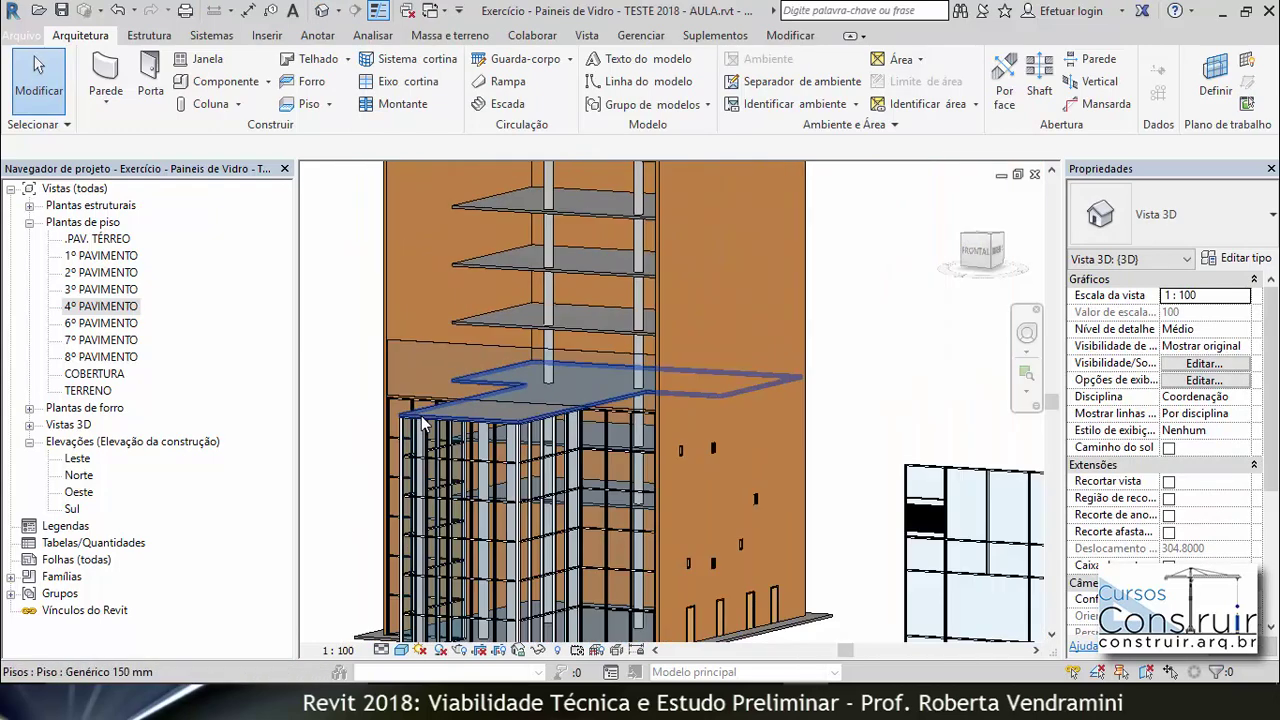
scroll(420, 393, down, 3)
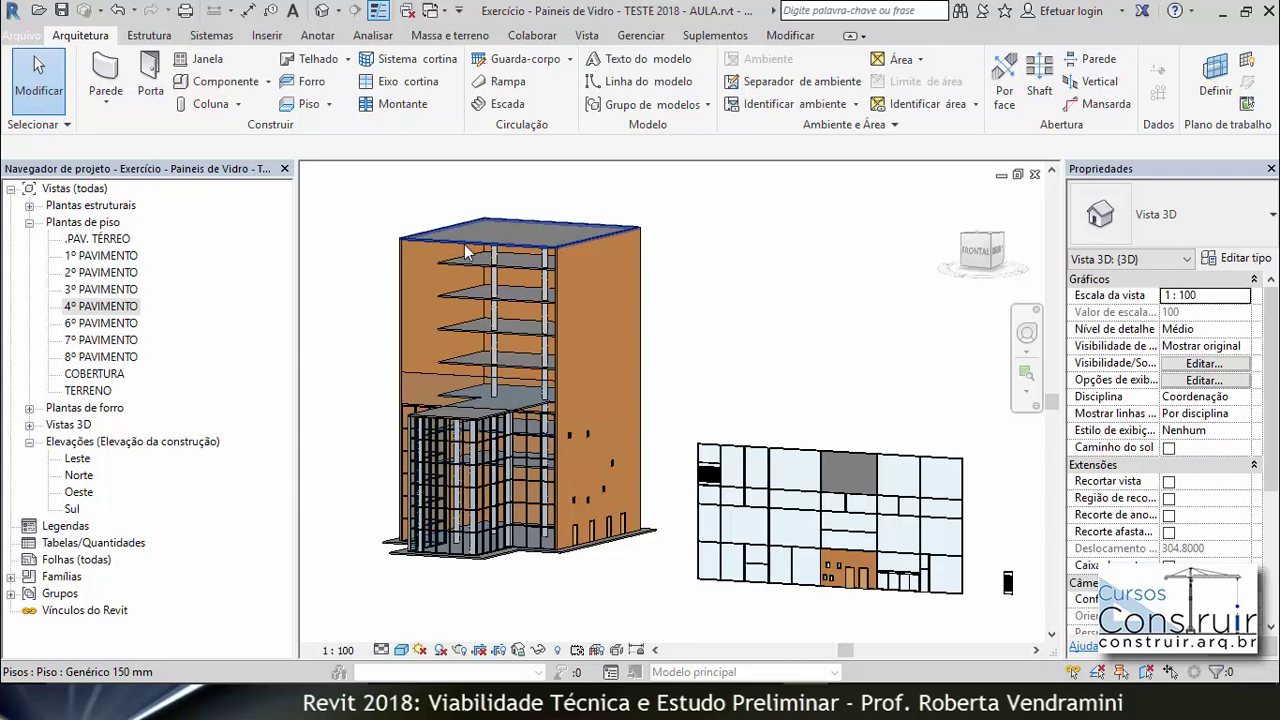
scroll(495, 265, up, 2)
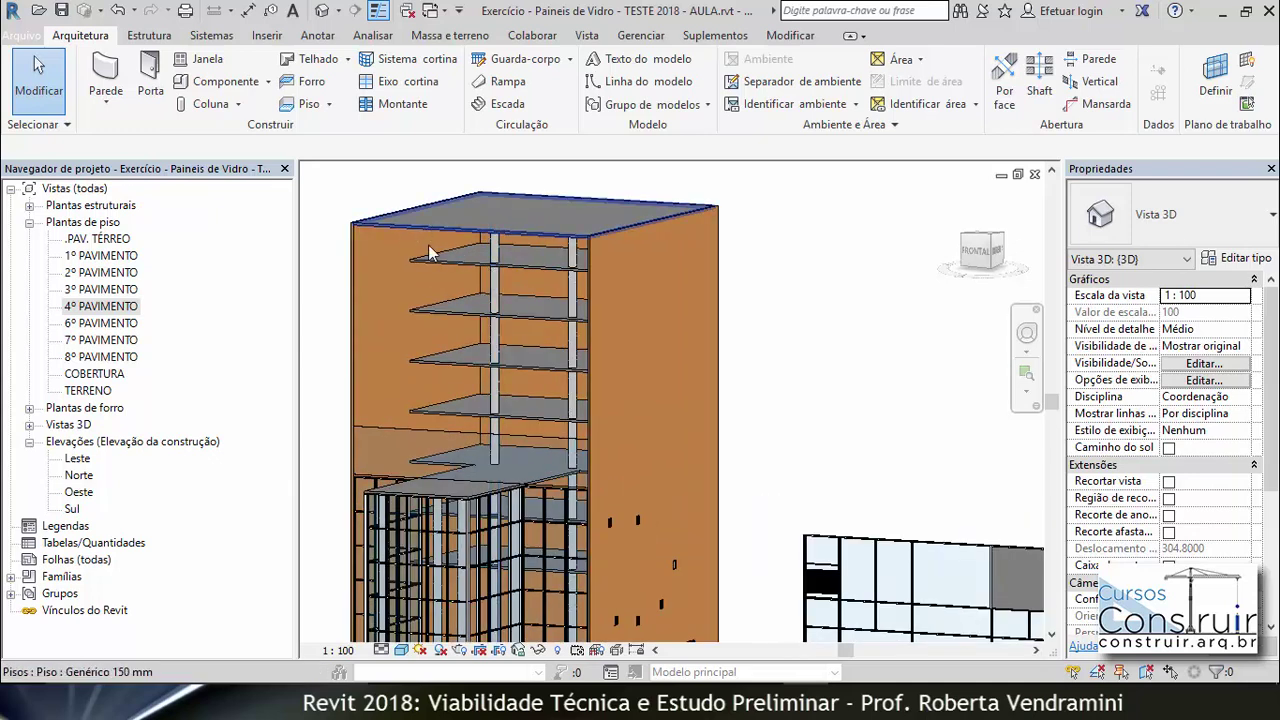
click(393, 436)
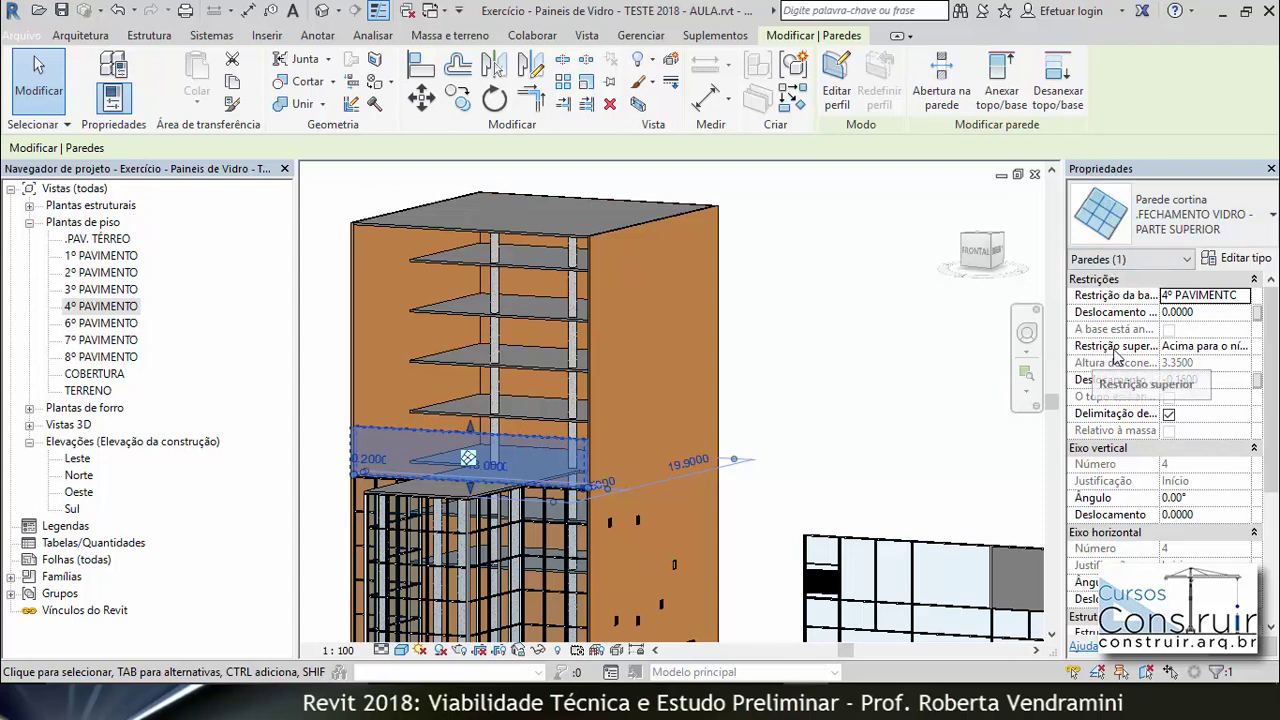
Step: Set the upper curtain wall's top constraint to COBERTURA, making it 17.35 high
key(Return)
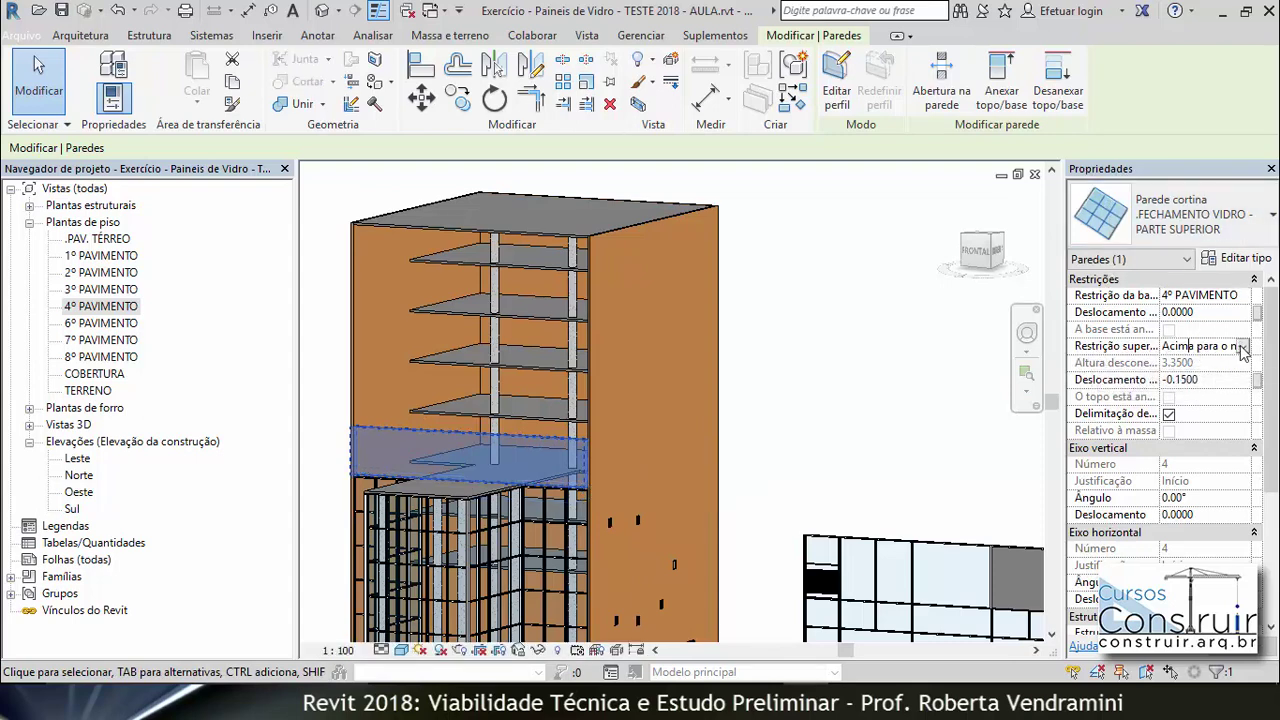
click(1241, 346)
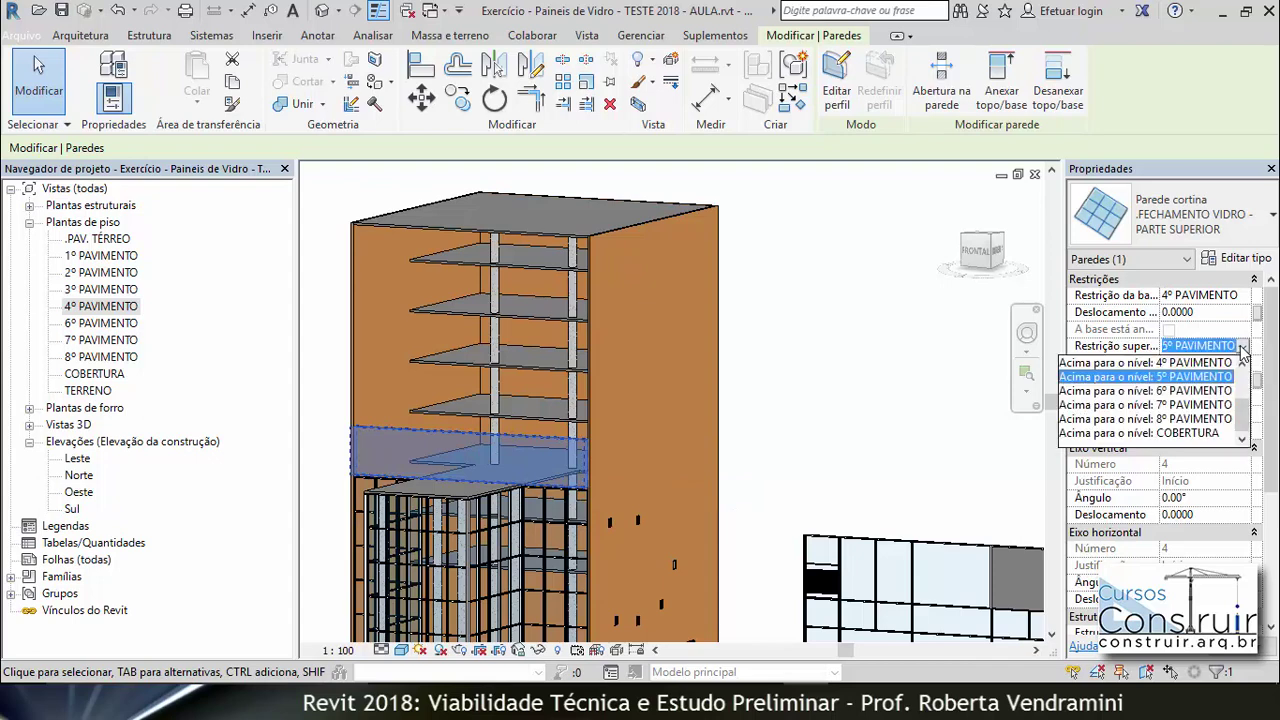
click(1187, 434)
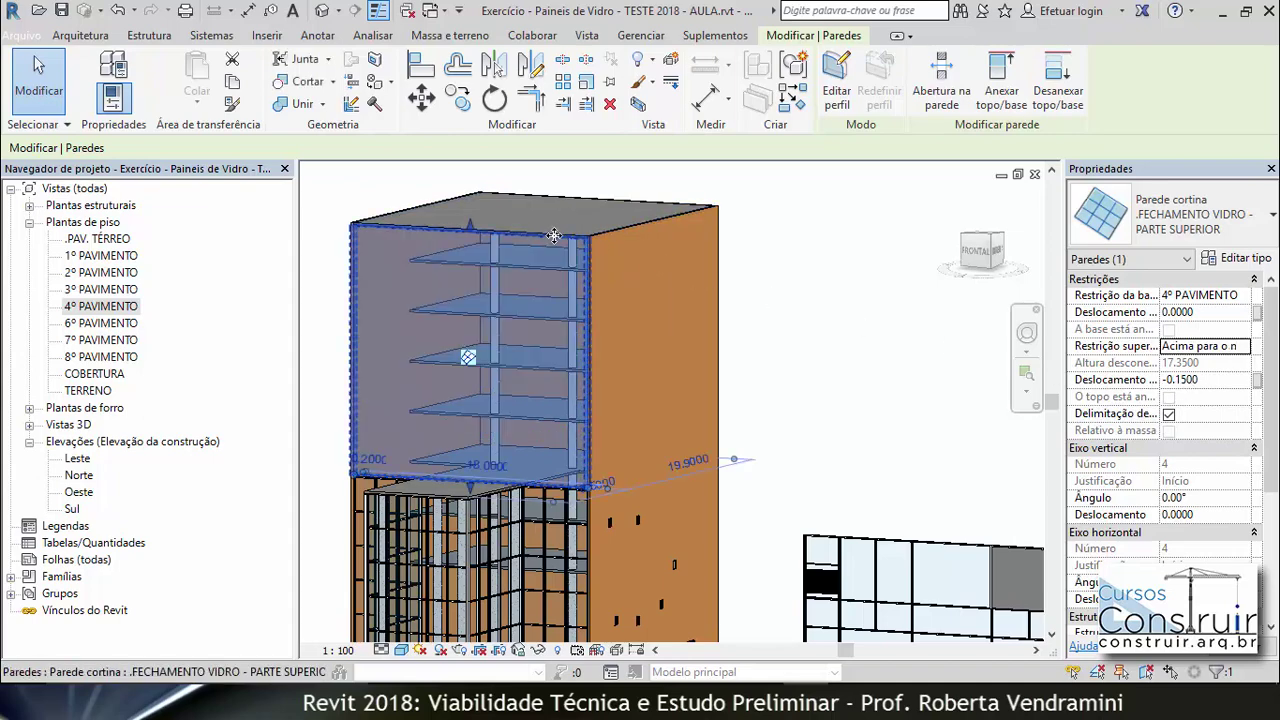
key(Escape)
scroll(366, 226, up, 2)
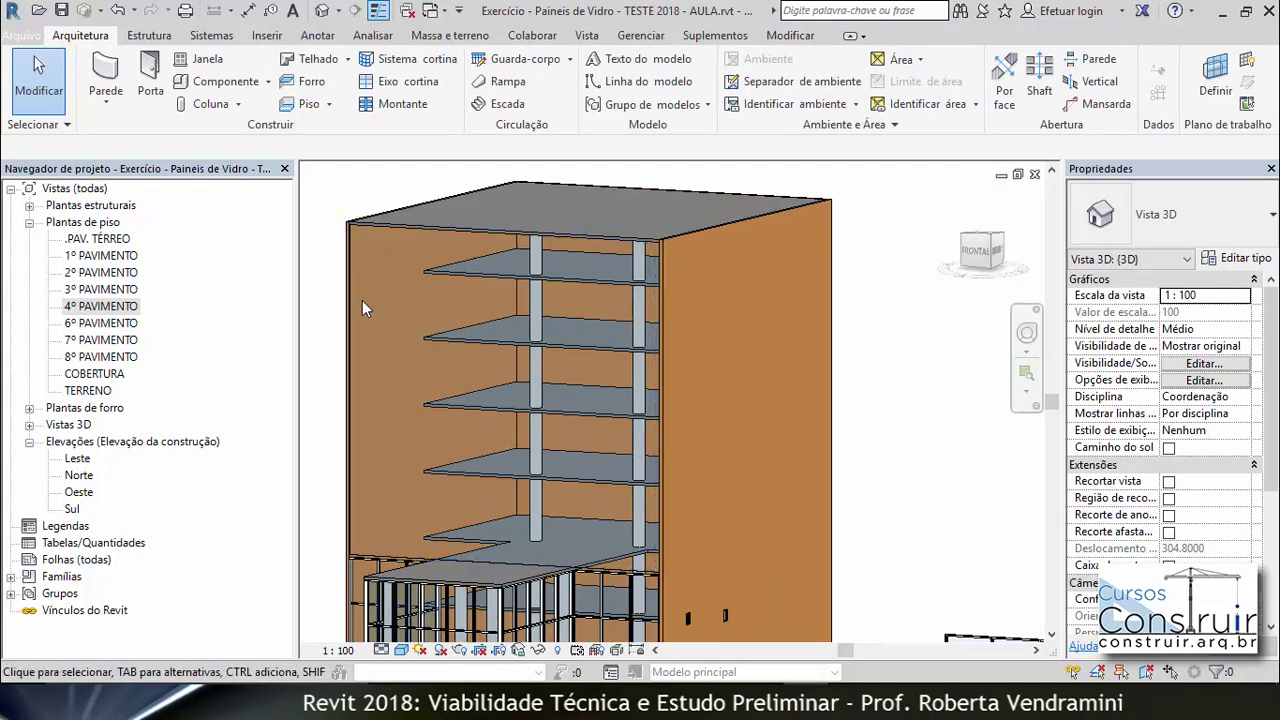
scroll(362, 300, up, 1)
scroll(370, 208, down, 1)
click(375, 201)
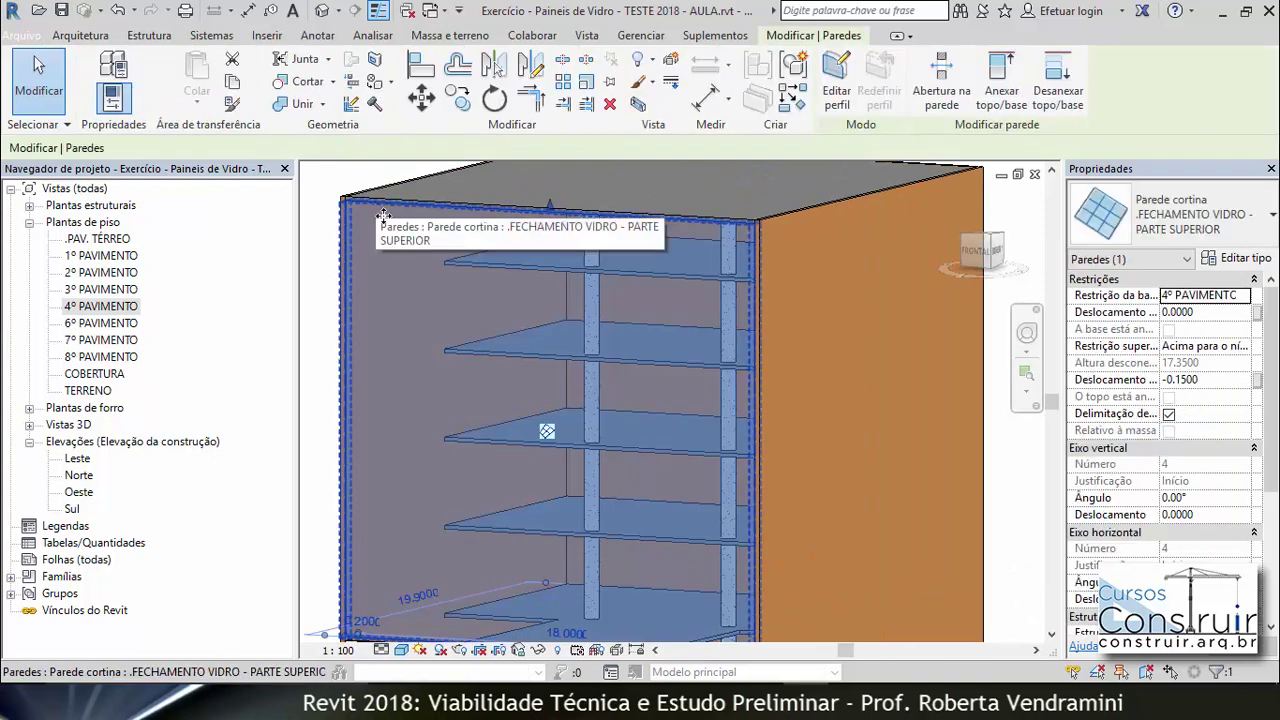
scroll(422, 266, down, 1)
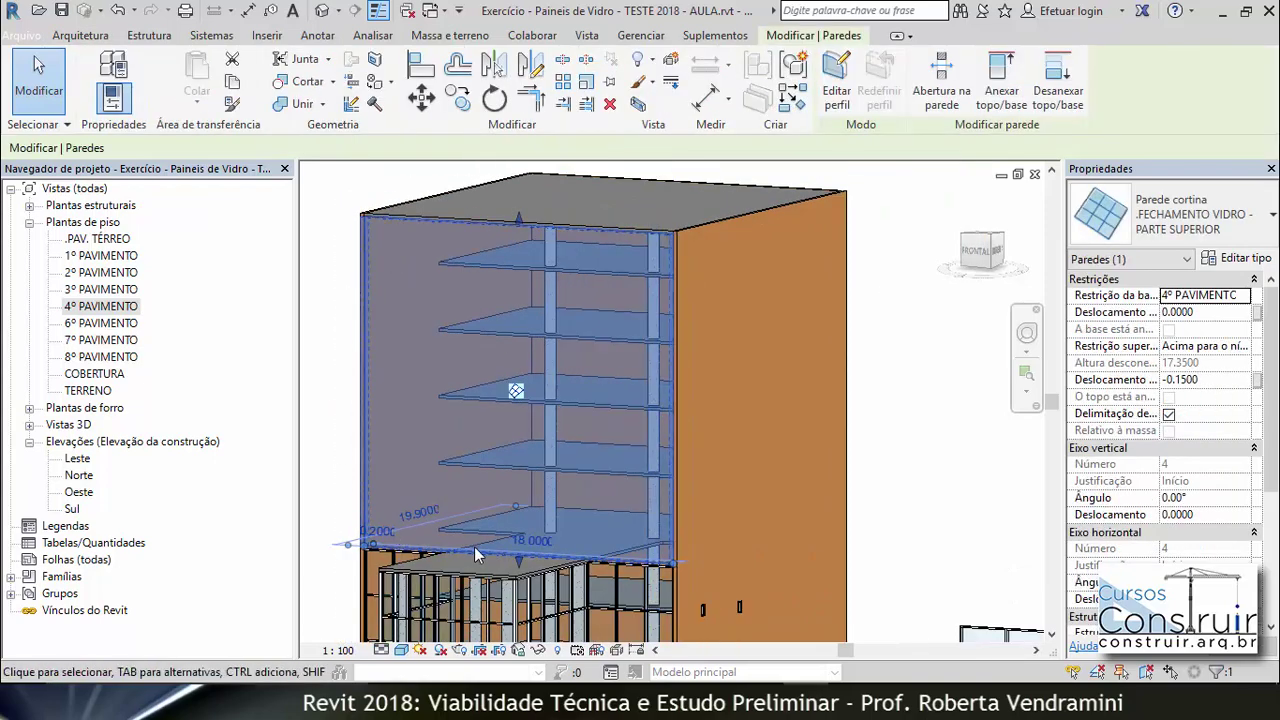
click(342, 574)
scroll(345, 565, up, 2)
scroll(352, 545, up, 2)
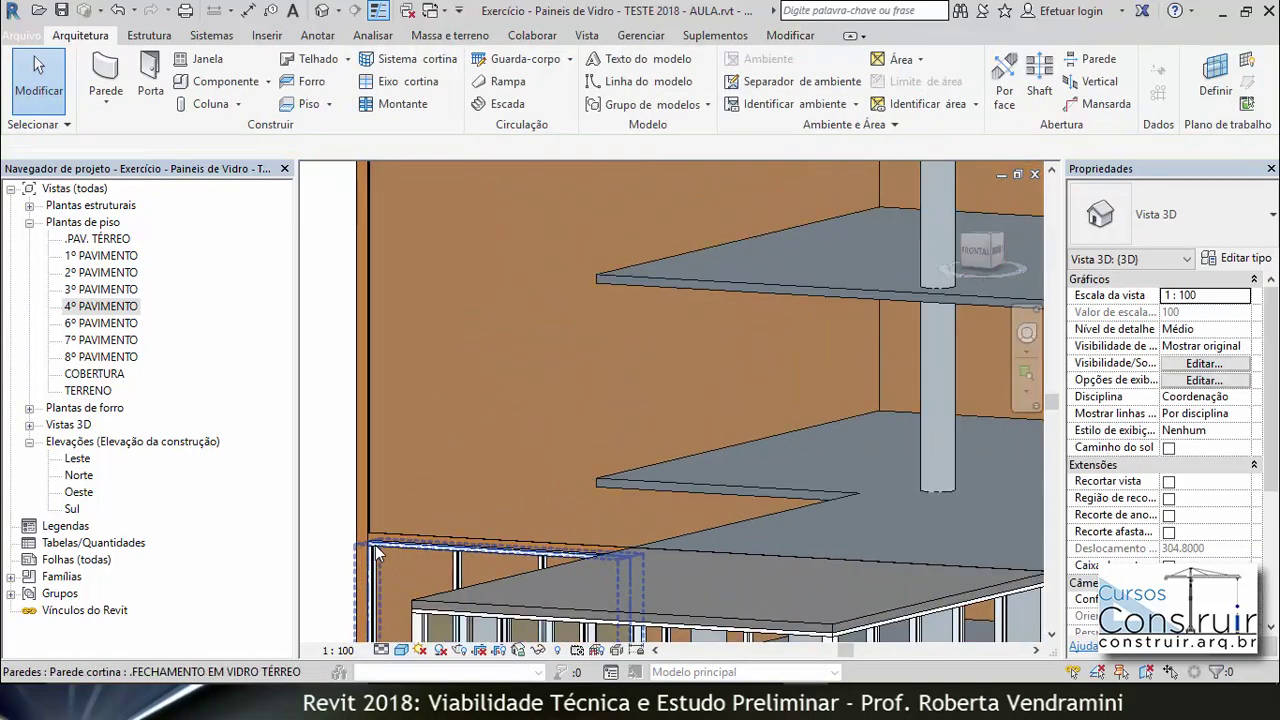
scroll(360, 525, up, 2)
scroll(366, 510, up, 1)
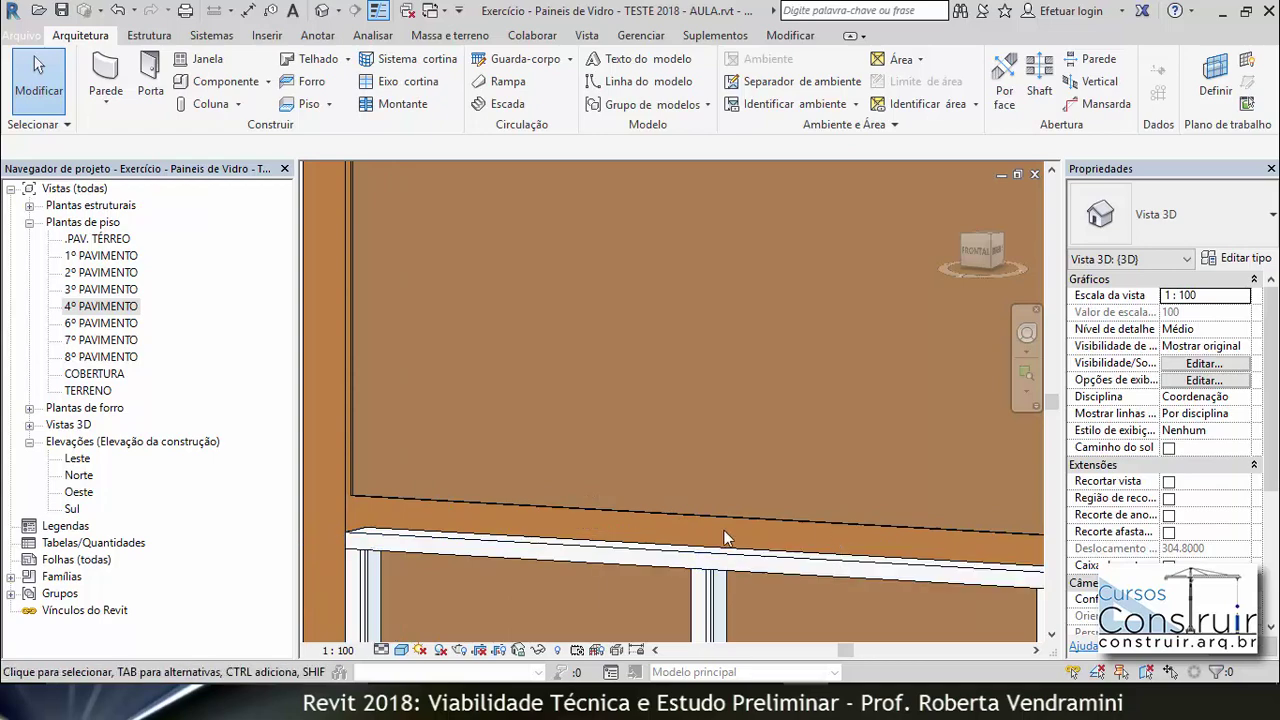
scroll(376, 480, down, 2)
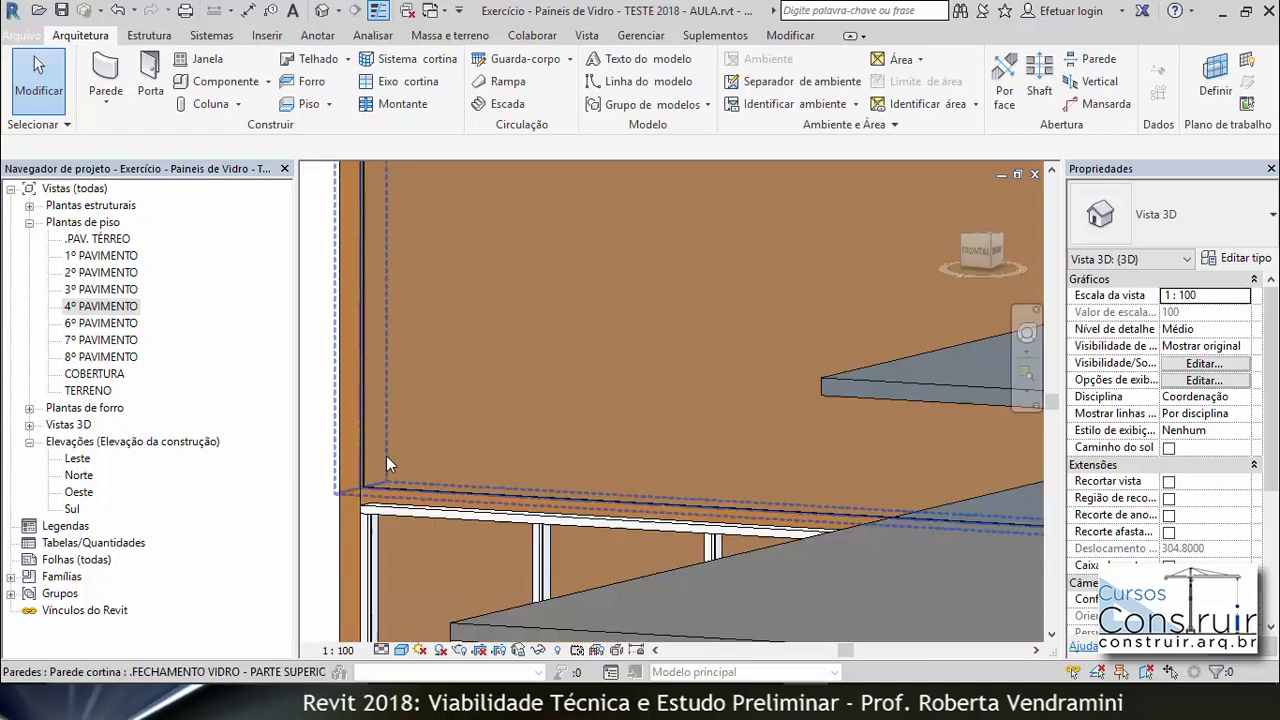
scroll(390, 456, down, 2)
scroll(430, 420, down, 3)
scroll(448, 396, down, 3)
scroll(444, 370, down, 1)
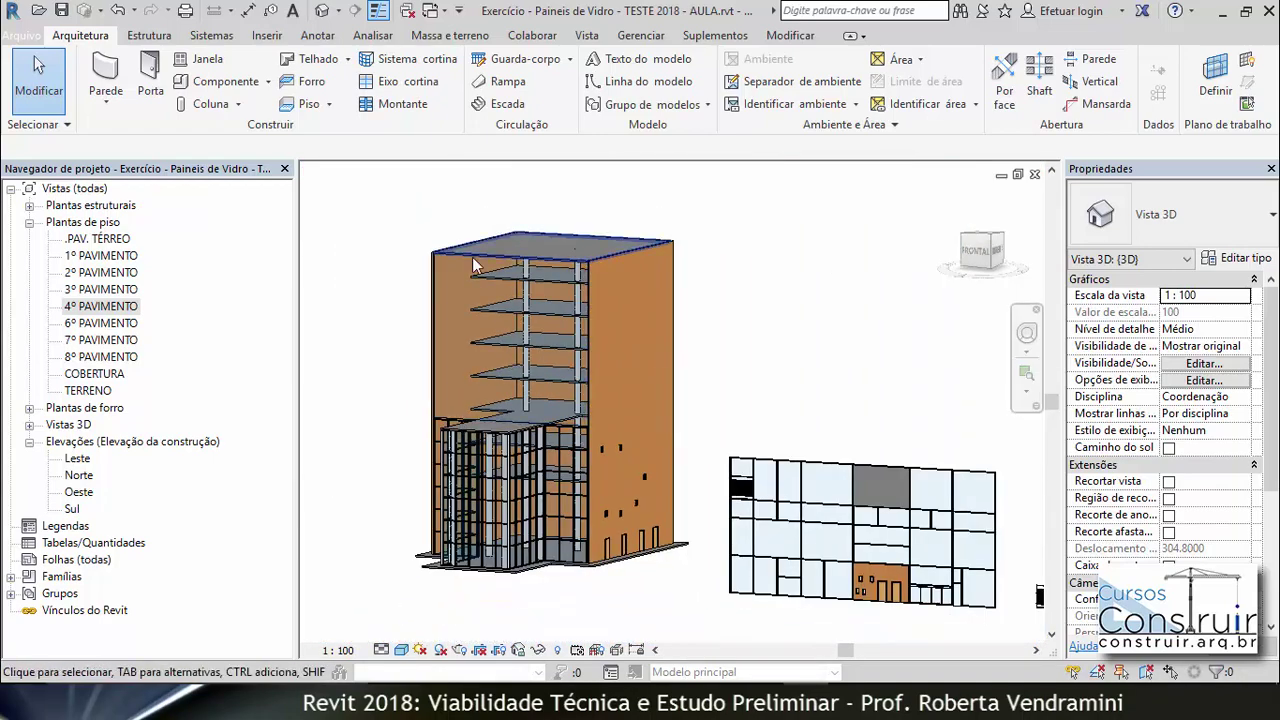
Step: Open the Sul elevation and zoom onto the undivided upper curtain wall above 4º PAVIMENTO
double_click(70, 510)
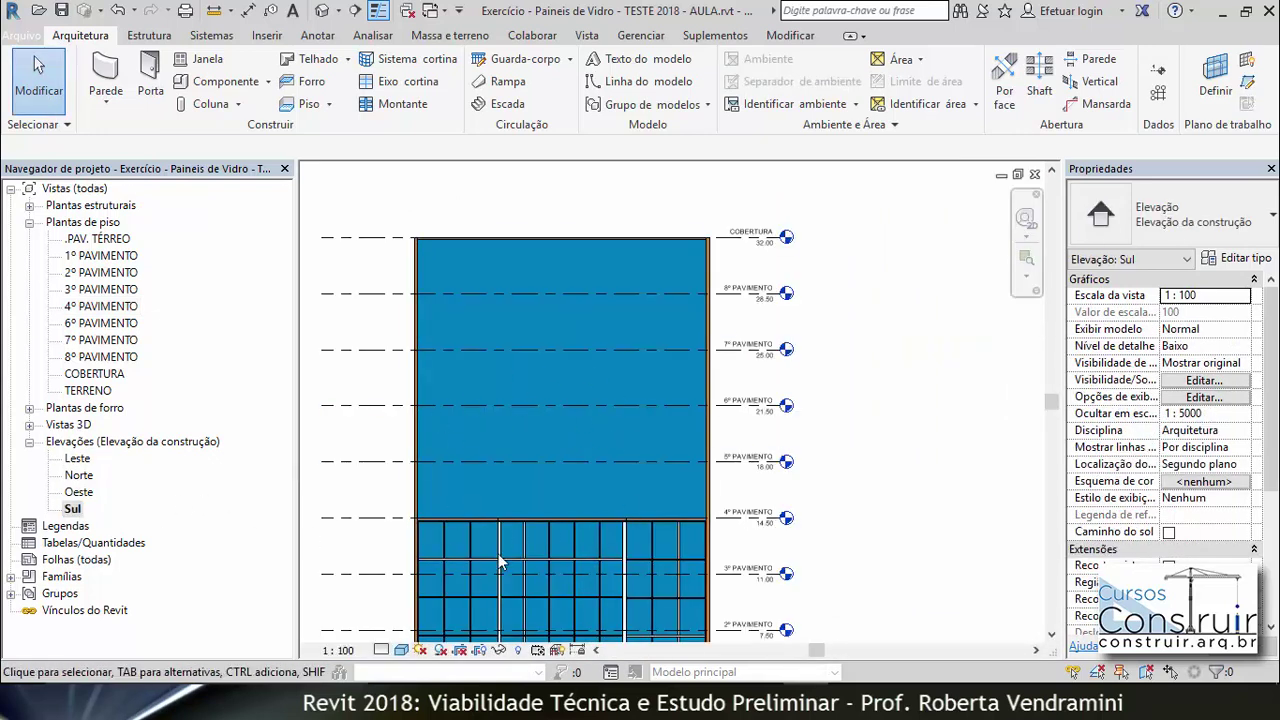
scroll(500, 563, up, 1)
scroll(545, 487, up, 1)
scroll(527, 518, up, 1)
scroll(479, 532, up, 1)
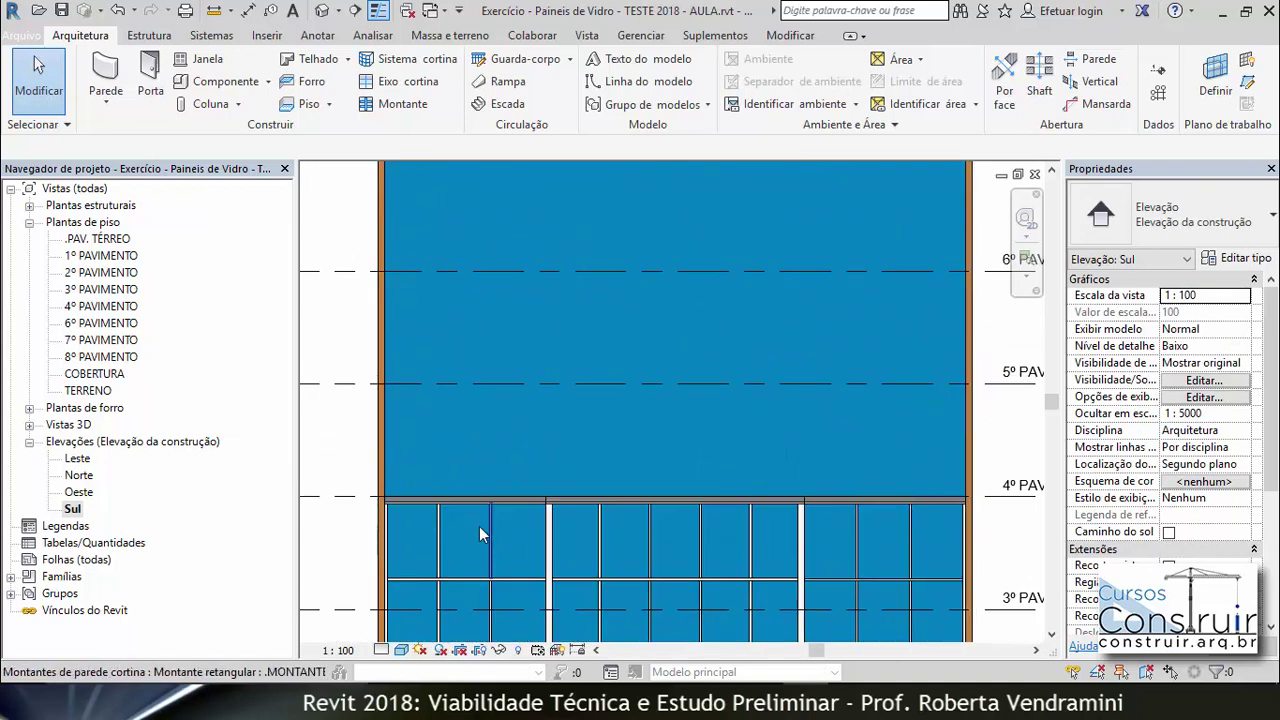
scroll(479, 526, up, 1)
scroll(479, 500, up, 1)
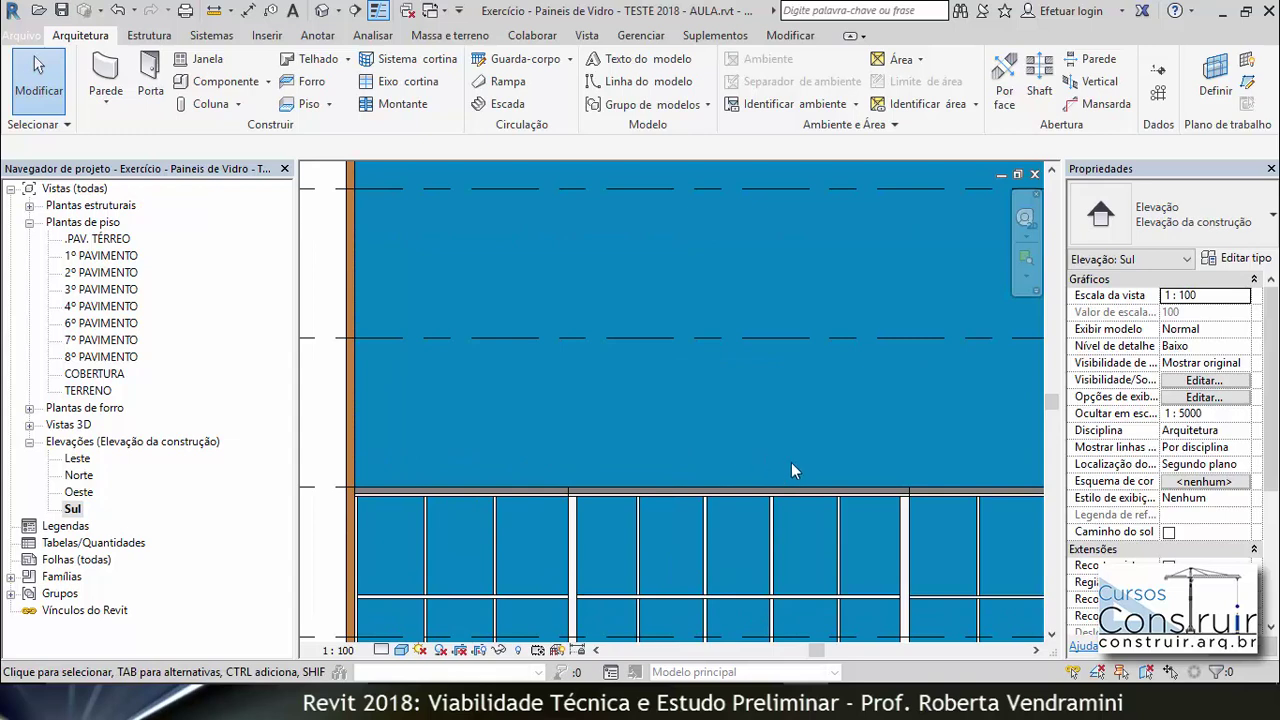
scroll(435, 486, down, 1)
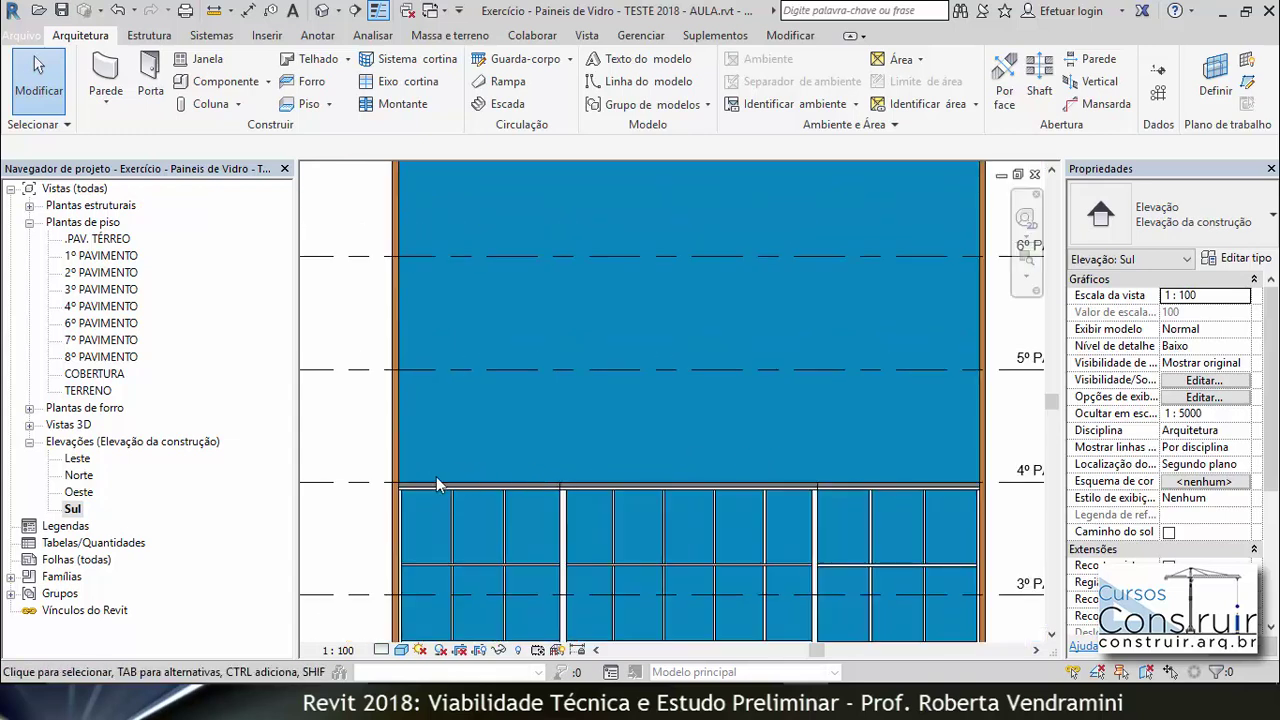
scroll(437, 486, down, 1)
scroll(613, 407, up, 1)
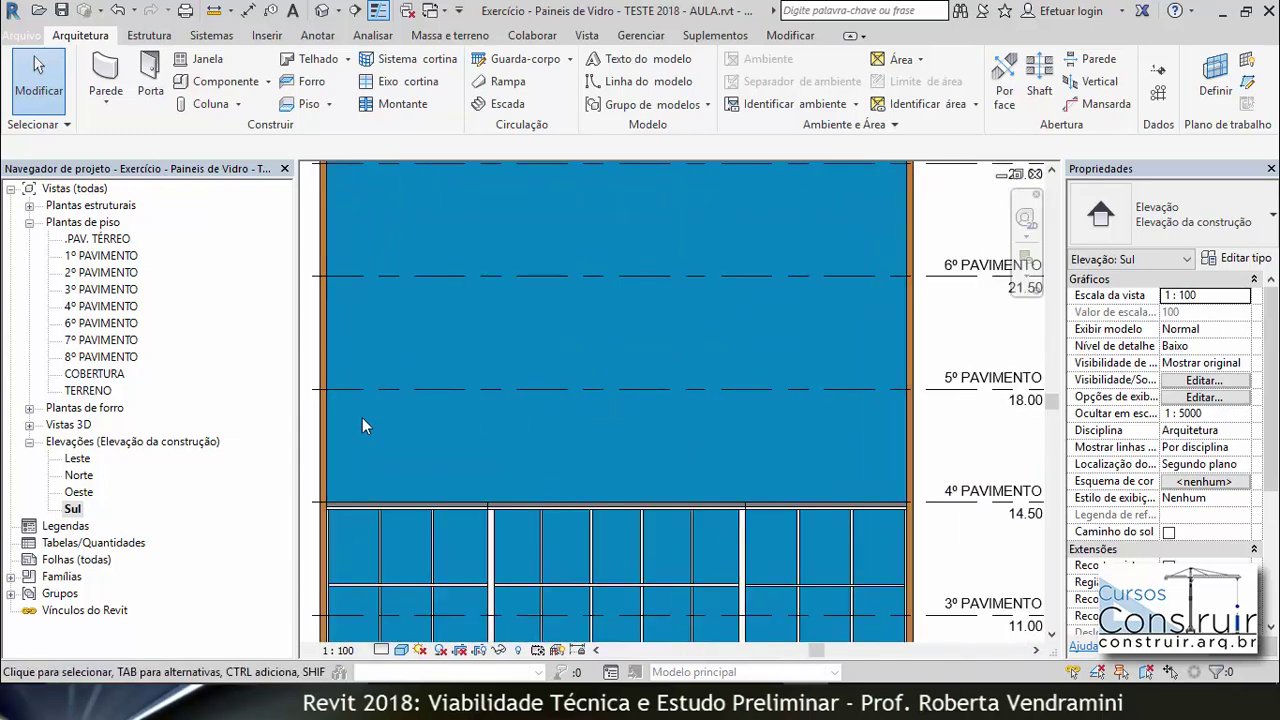
scroll(547, 420, down, 1)
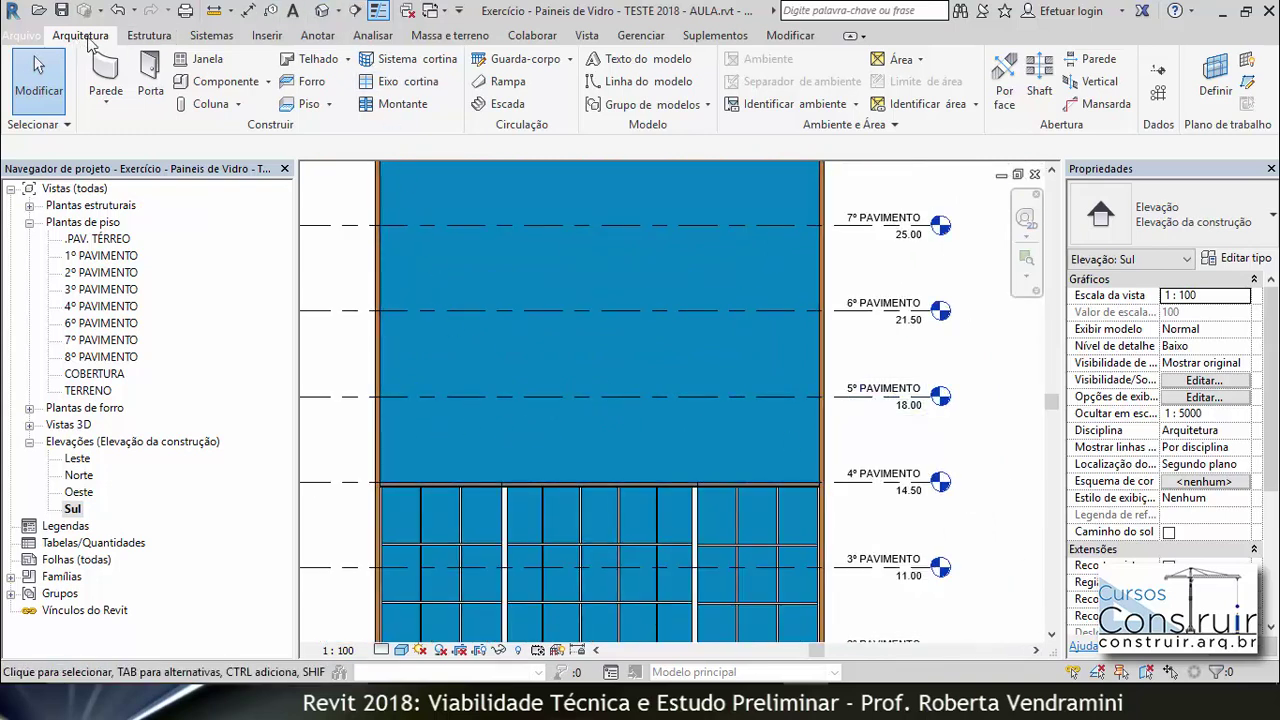
Step: Place two horizontal curtain grid lines 2.100 apart just above the glazed panels
click(409, 82)
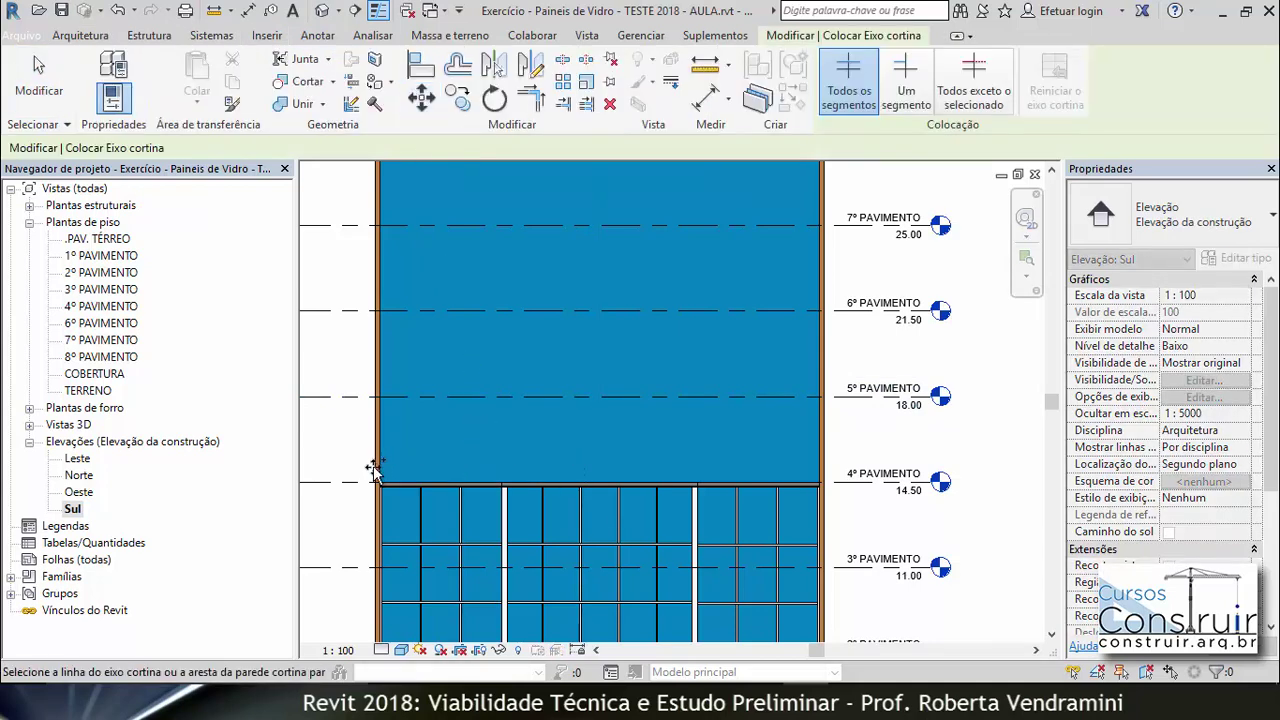
scroll(388, 476, up, 2)
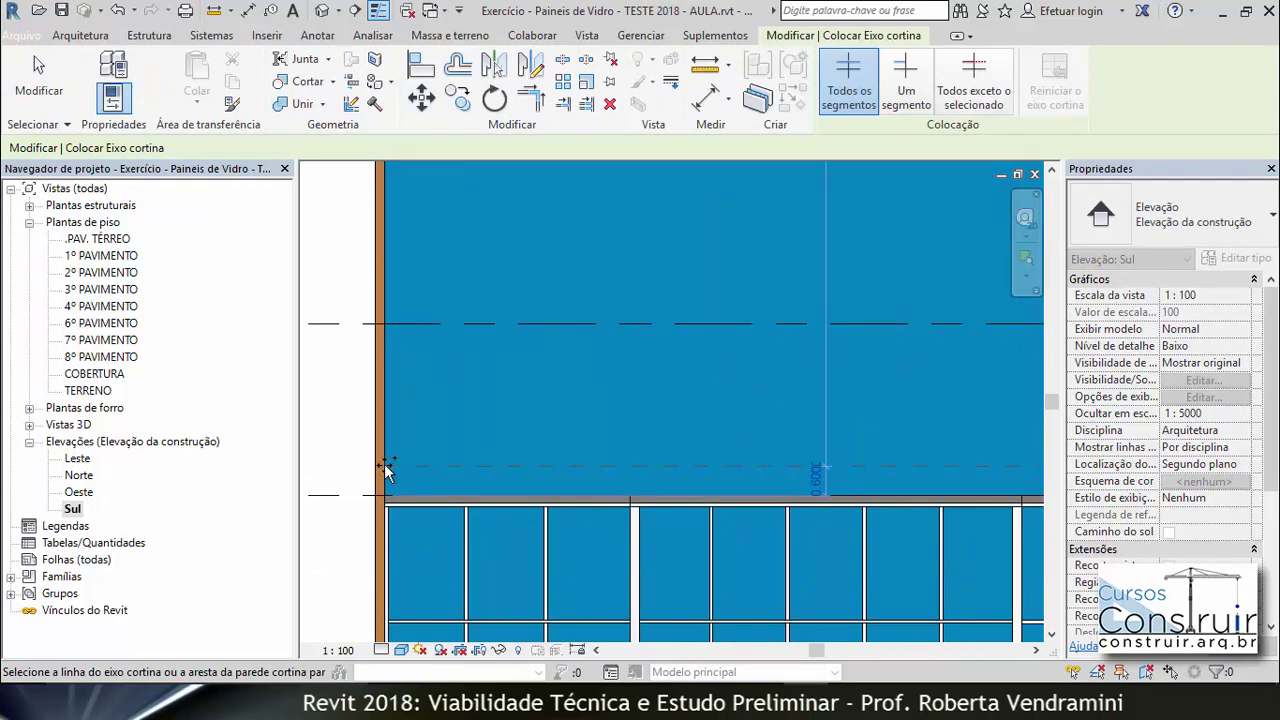
click(386, 467)
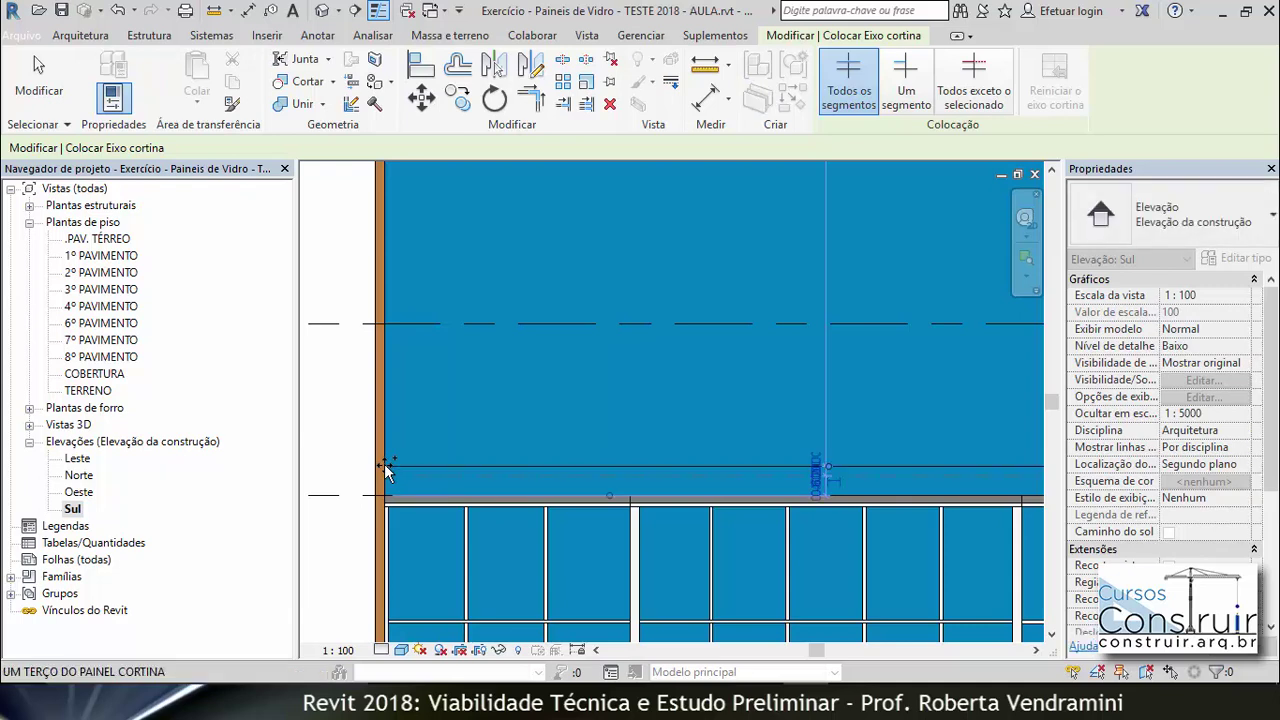
click(383, 363)
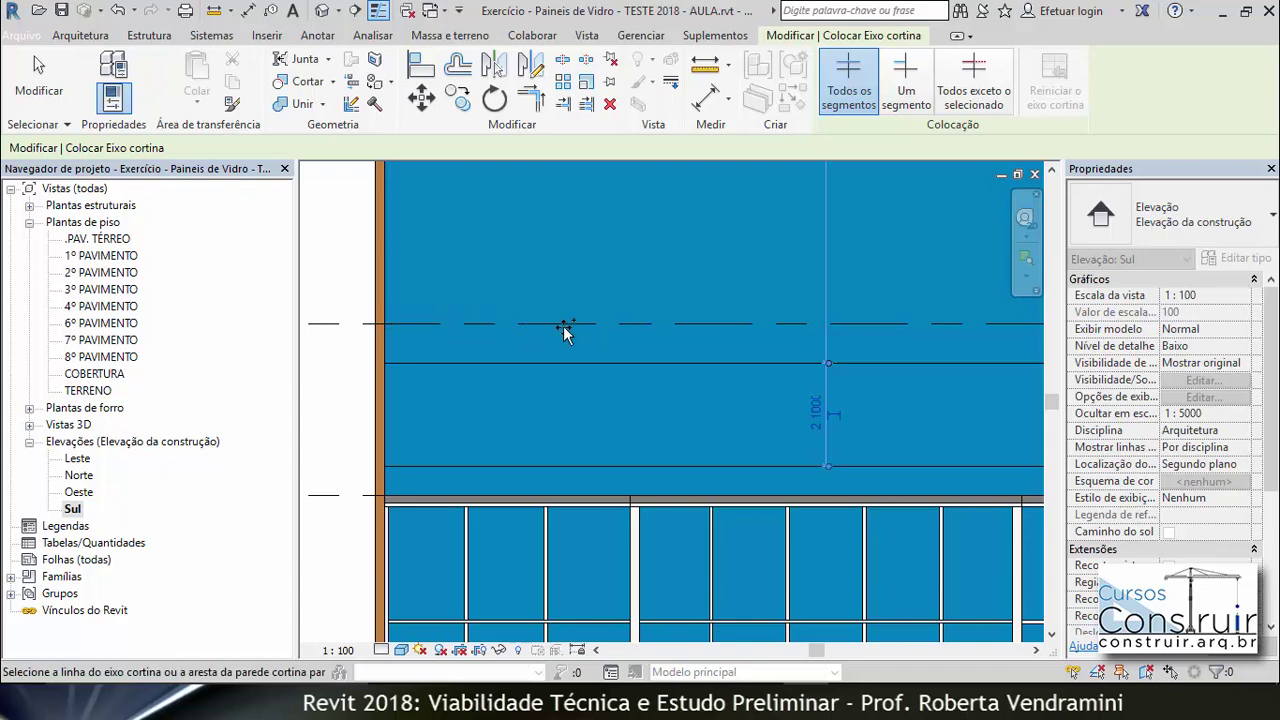
Step: Add a third horizontal curtain grid line along the 5º PAVIMENTO level
scroll(366, 354, down, 2)
scroll(370, 356, down, 1)
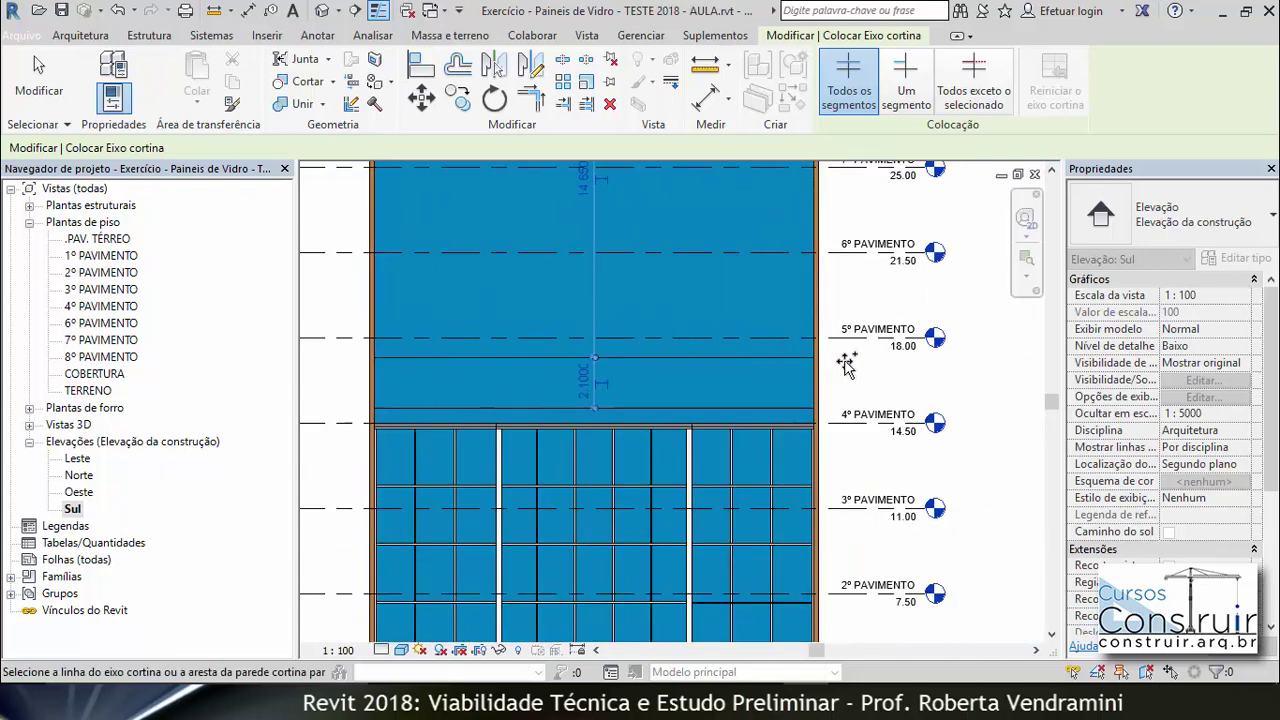
scroll(846, 366, up, 1)
scroll(848, 362, up, 2)
scroll(851, 358, up, 1)
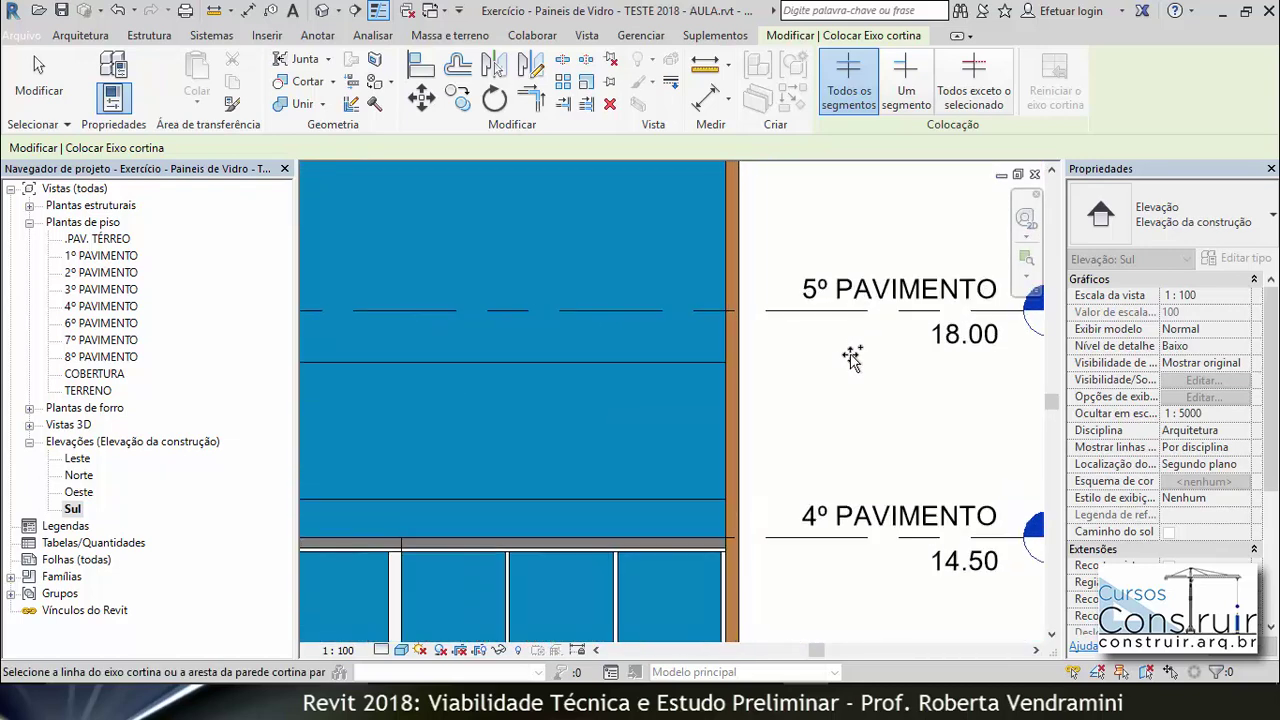
click(729, 312)
scroll(830, 385, down, 2)
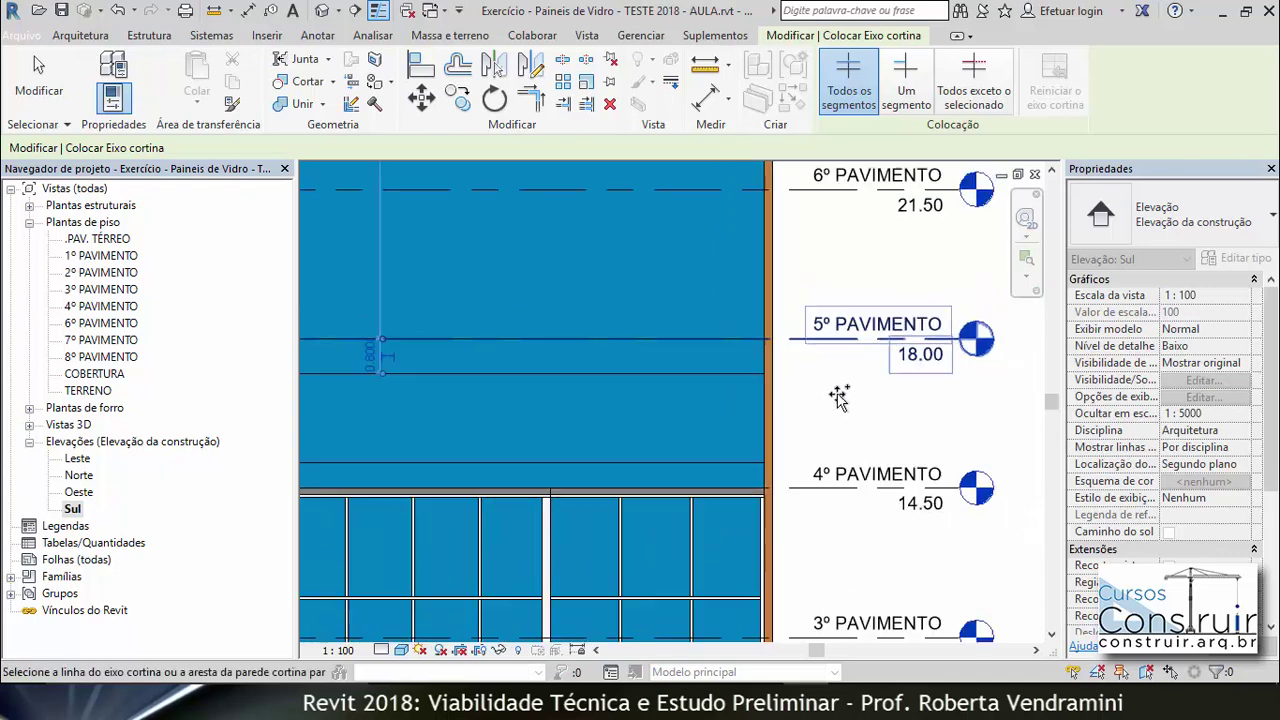
scroll(838, 397, down, 2)
scroll(460, 372, up, 3)
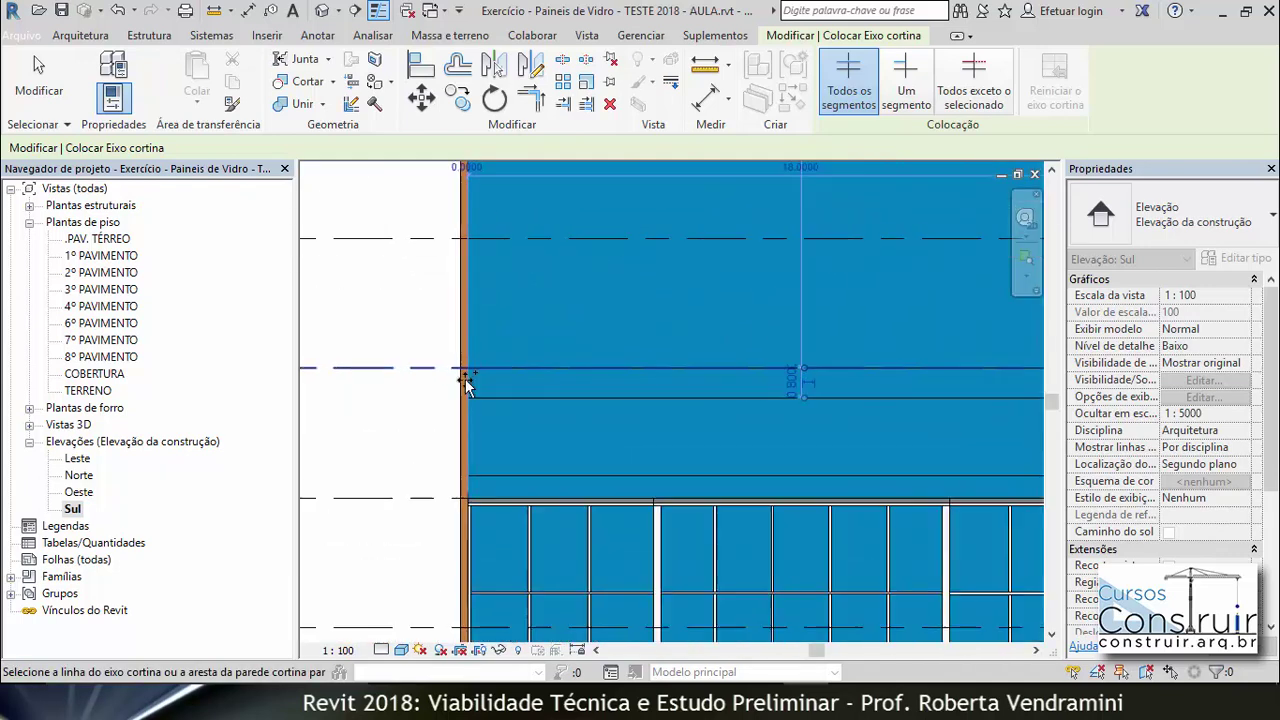
scroll(457, 374, up, 1)
key(Escape)
scroll(515, 367, up, 2)
Step: Move the curtain grid line by changing its 0.8000 spacing to 0.6000
scroll(502, 358, up, 2)
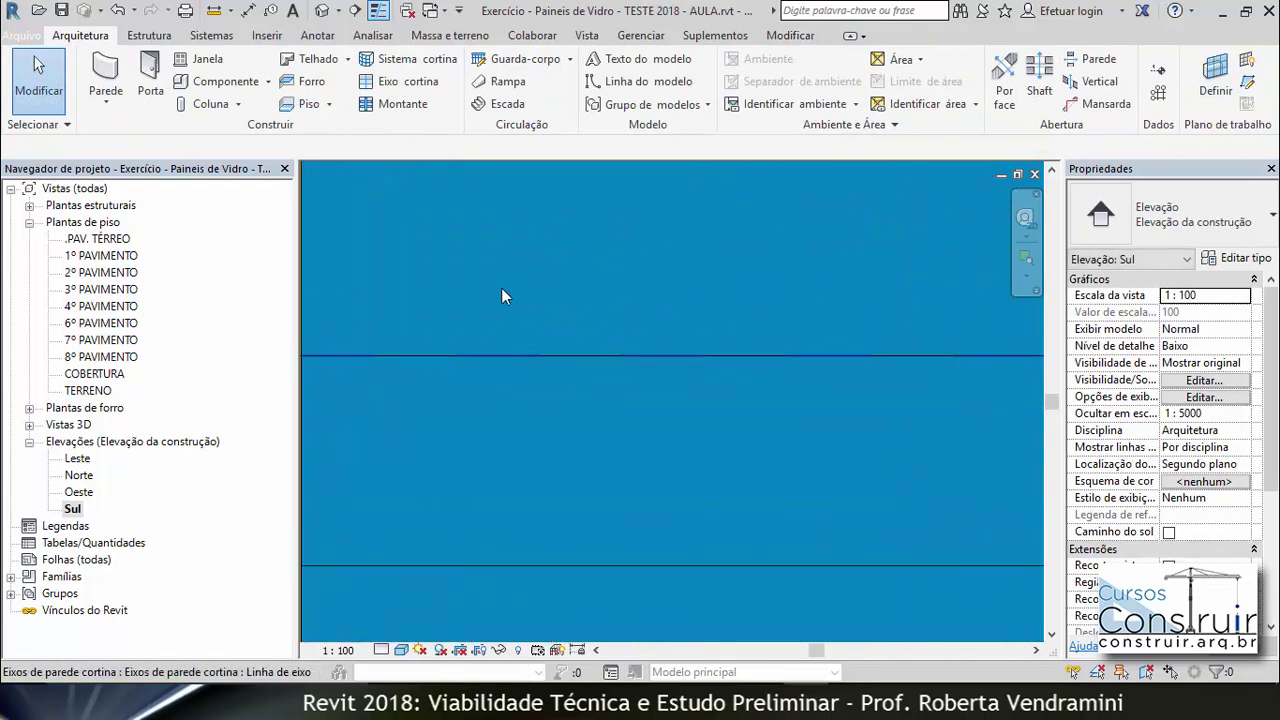
scroll(458, 330, down, 1)
scroll(410, 366, down, 2)
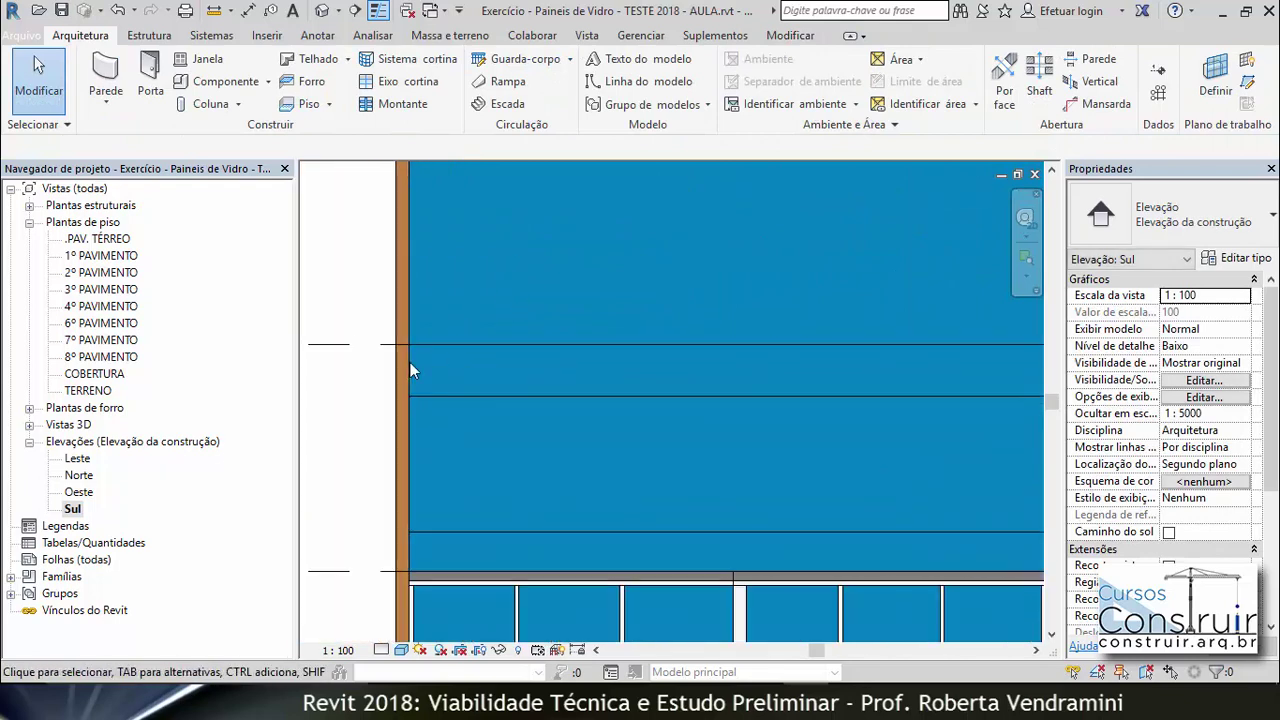
scroll(426, 421, down, 1)
scroll(368, 427, down, 1)
scroll(682, 413, up, 2)
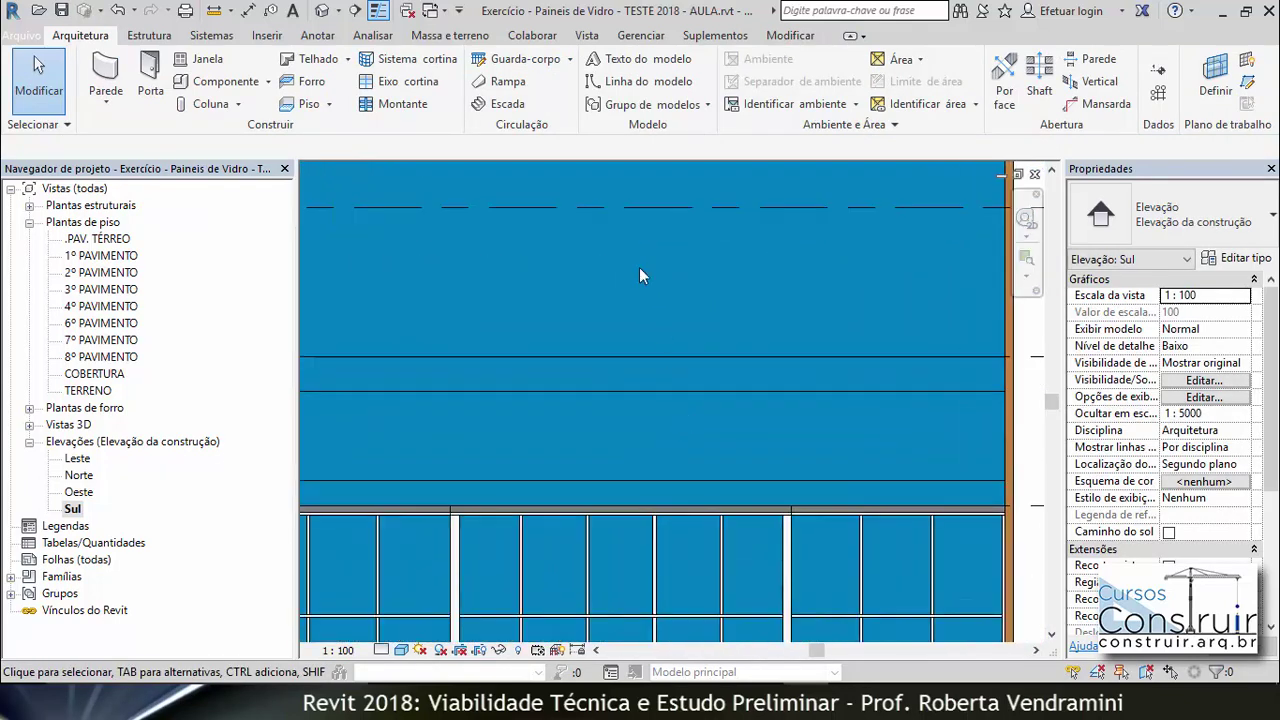
click(602, 391)
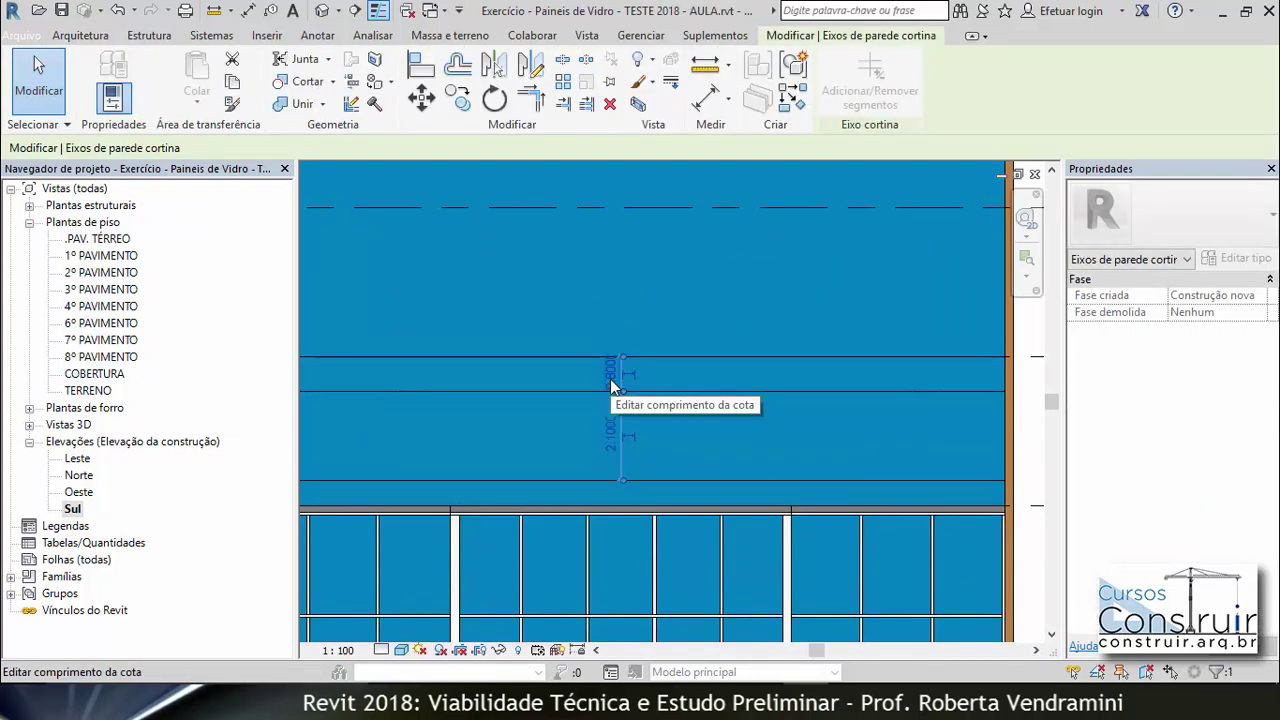
click(614, 378)
click(580, 374)
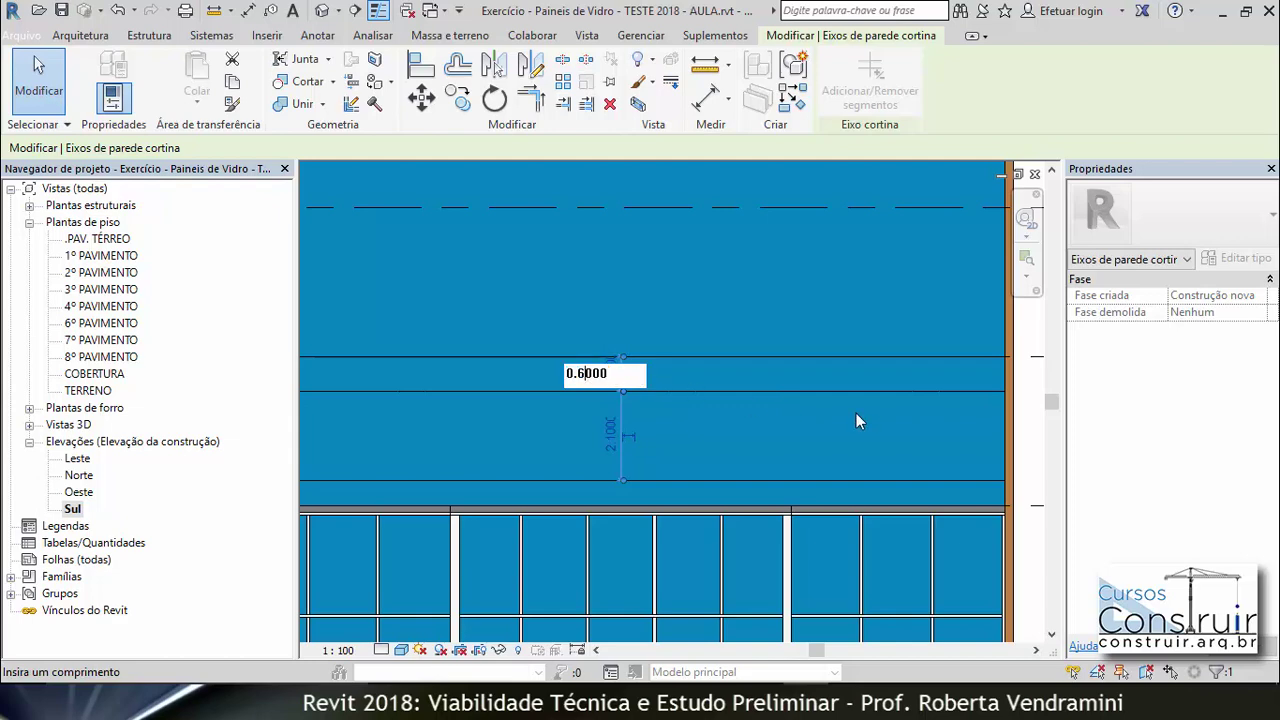
key(Return)
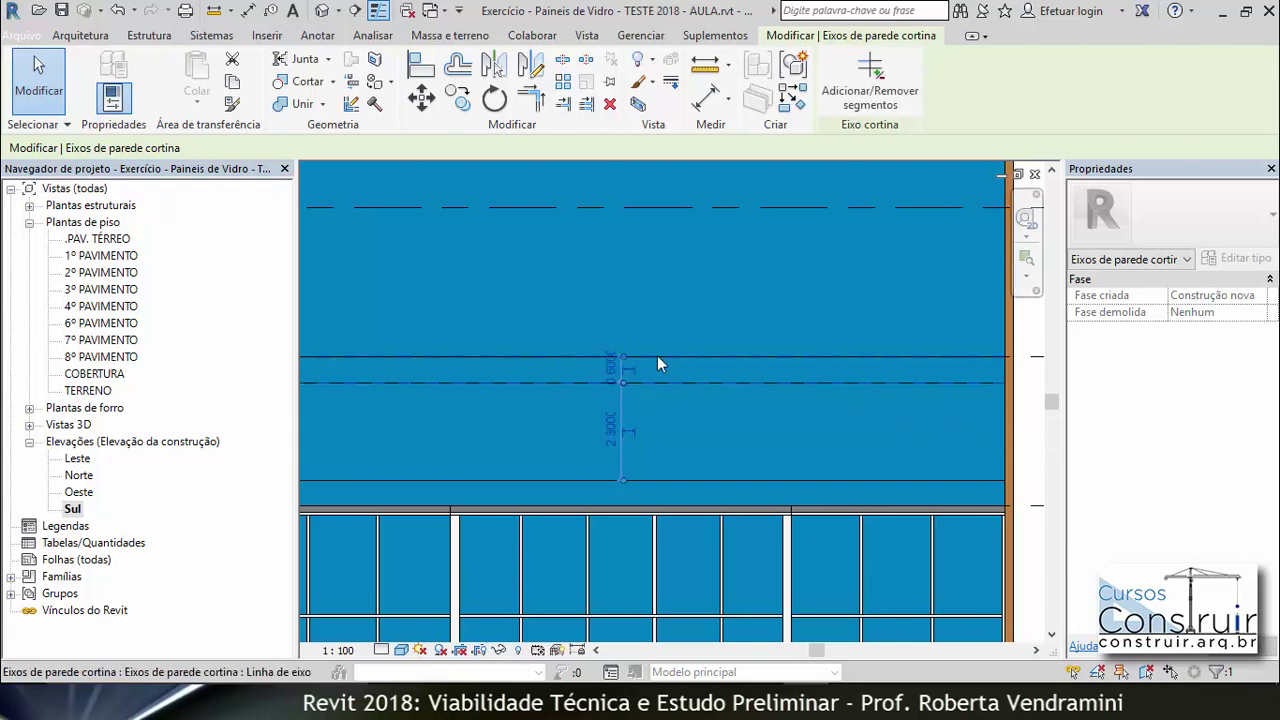
key(Escape)
Step: Check the moved grid line and the grid above the glazed panels, now 2.300 apart
click(612, 382)
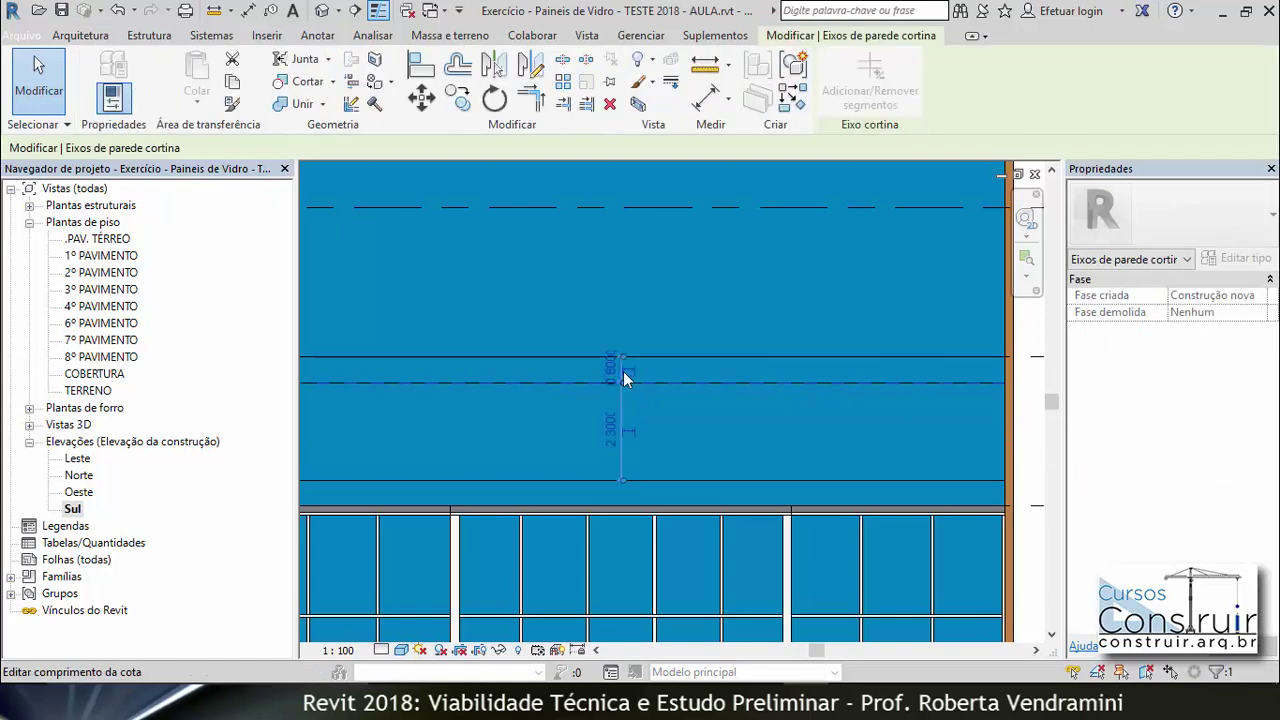
scroll(609, 381, down, 2)
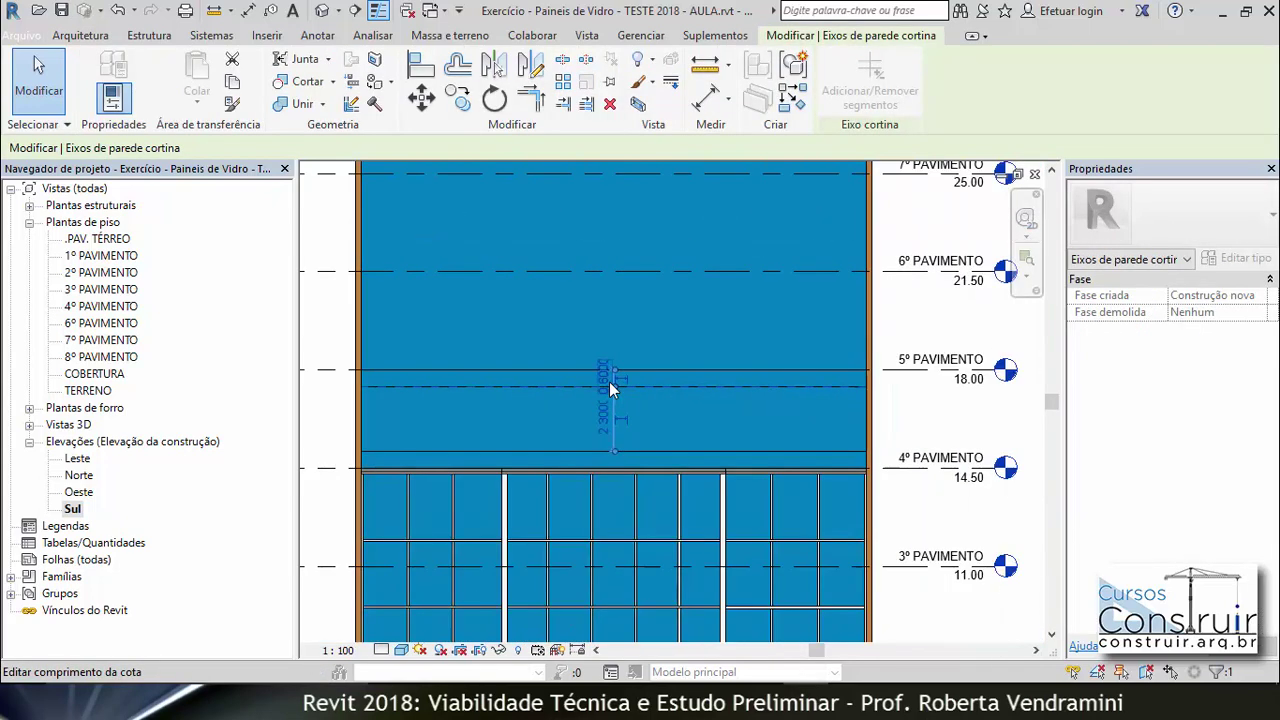
scroll(609, 381, down, 2)
key(Escape)
scroll(603, 429, up, 4)
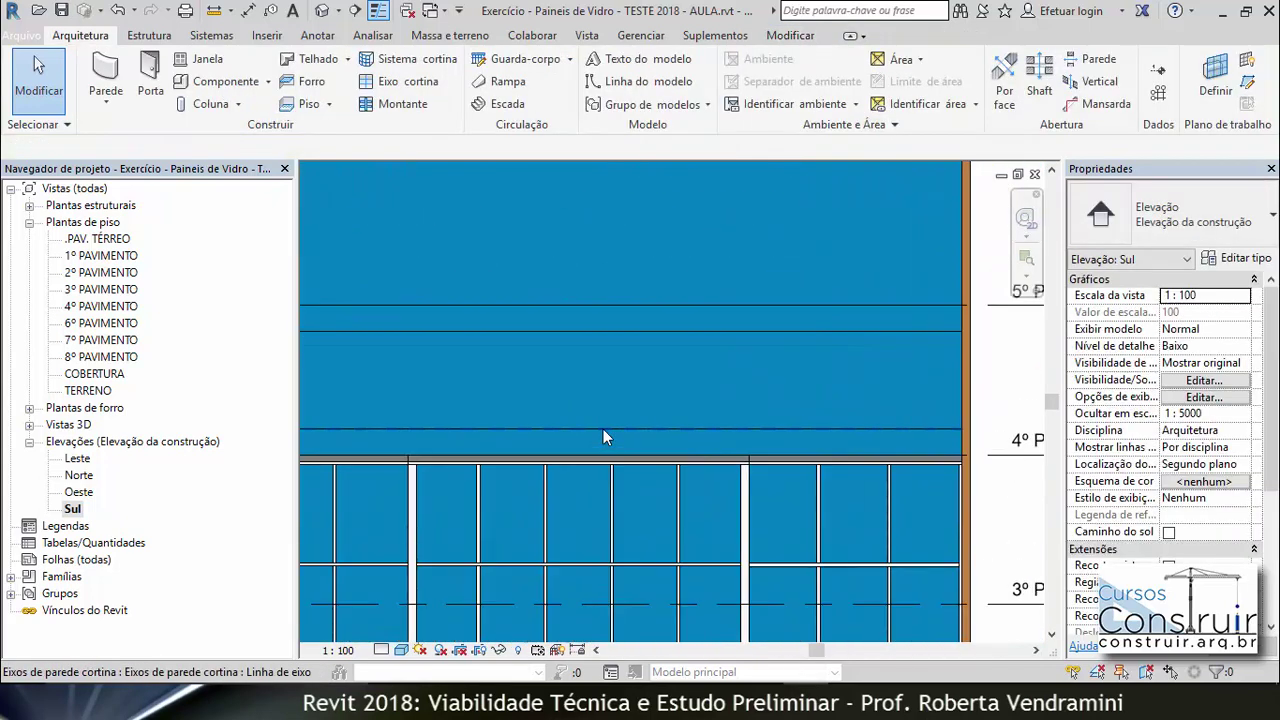
click(603, 430)
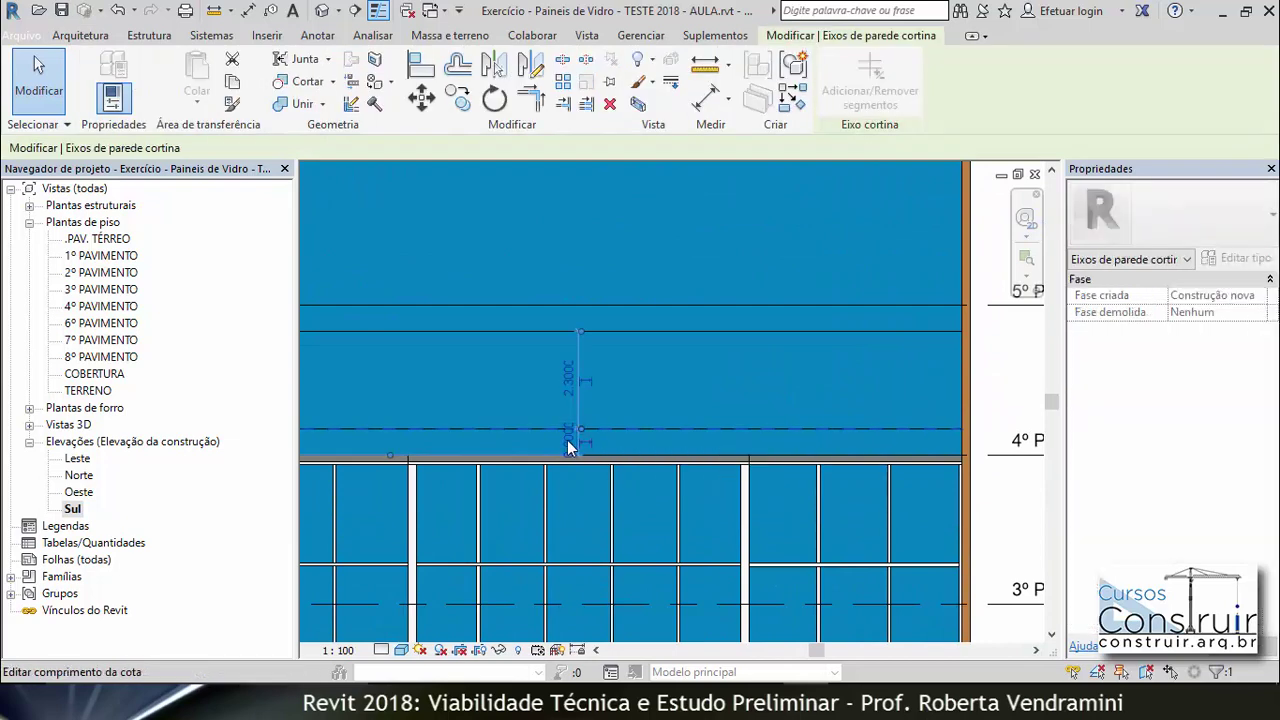
scroll(569, 447, down, 2)
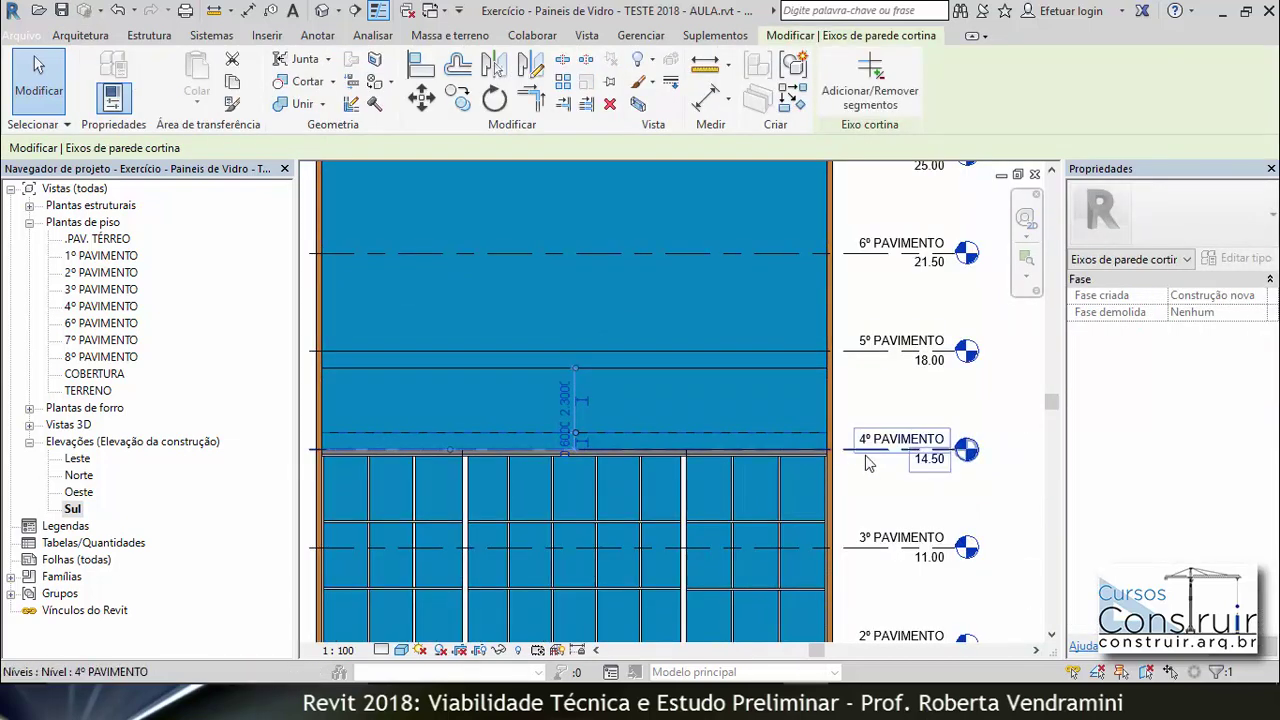
click(868, 490)
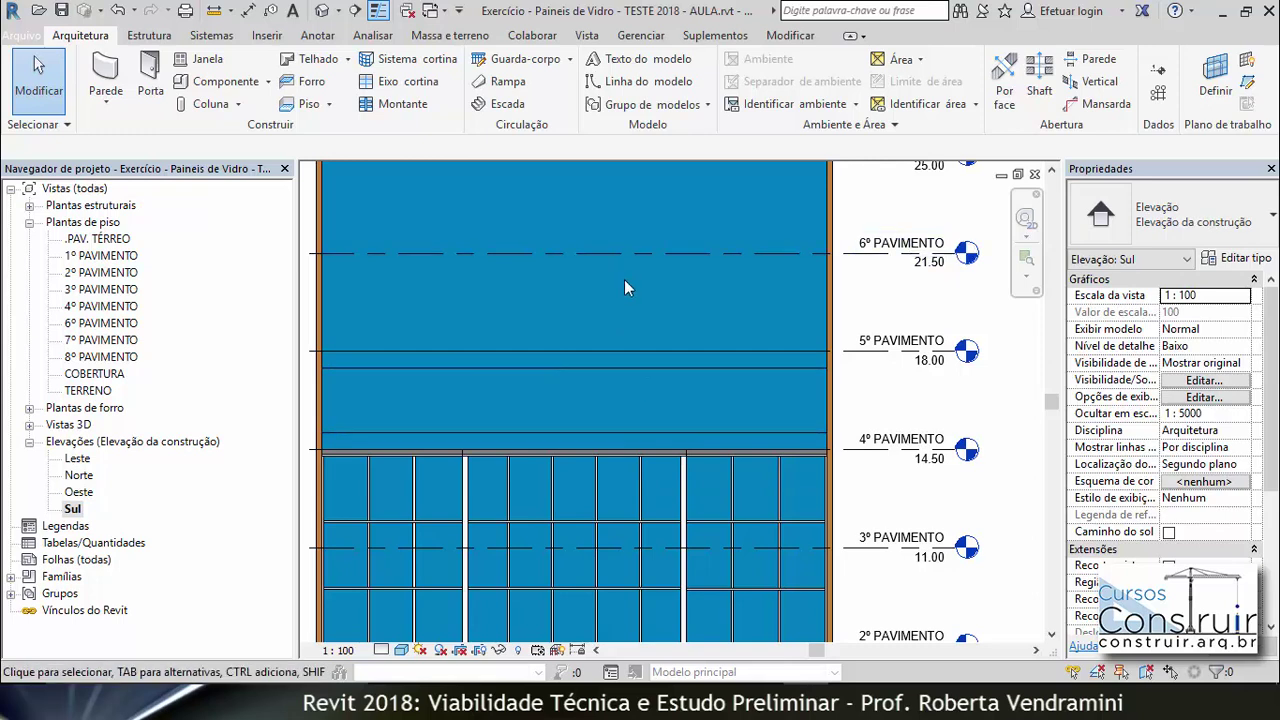
Step: Select the two 5th-floor grid lines and the 4th-floor grid line, and copy them to the clipboard
click(598, 358)
key(ctrl)
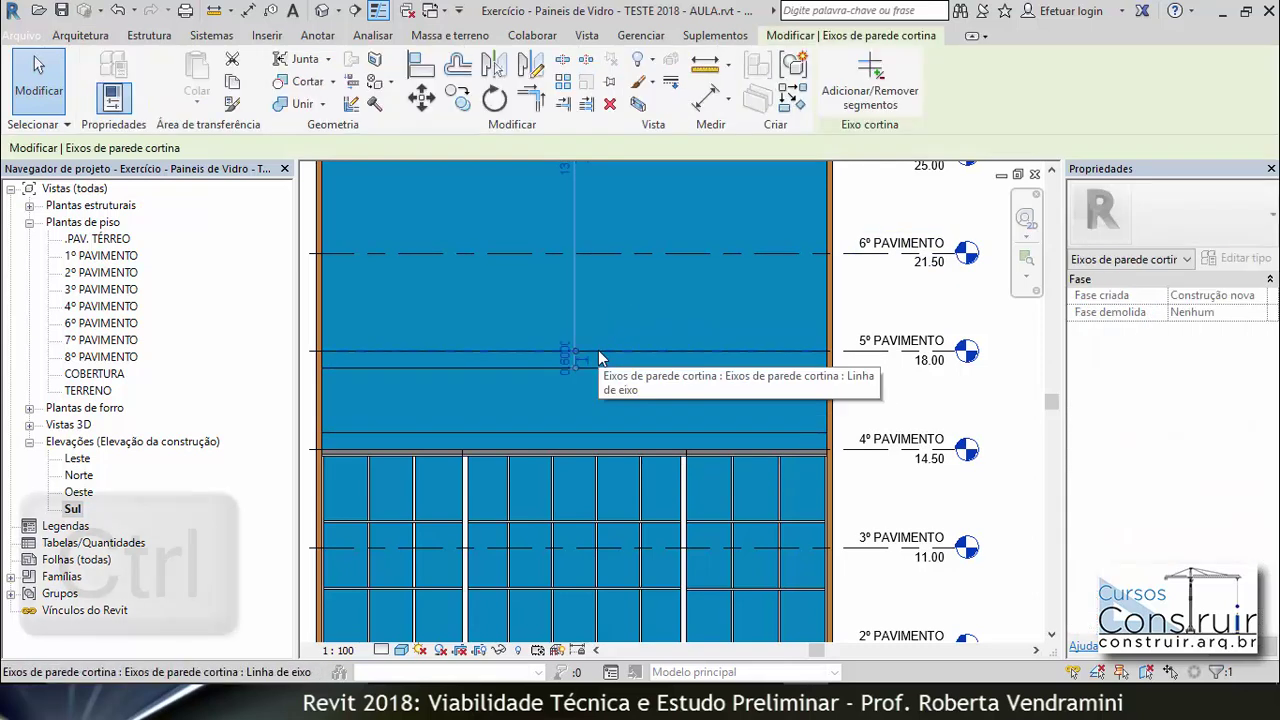
ctrl+click(634, 368)
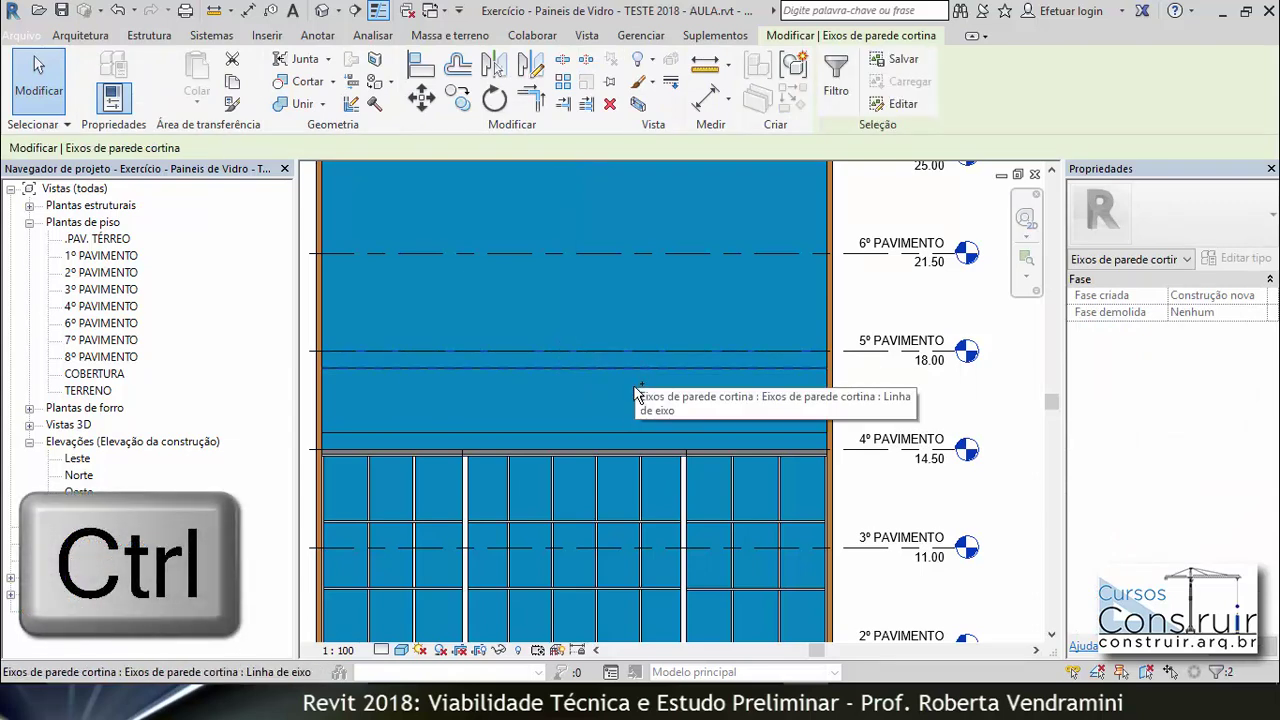
ctrl+click(623, 433)
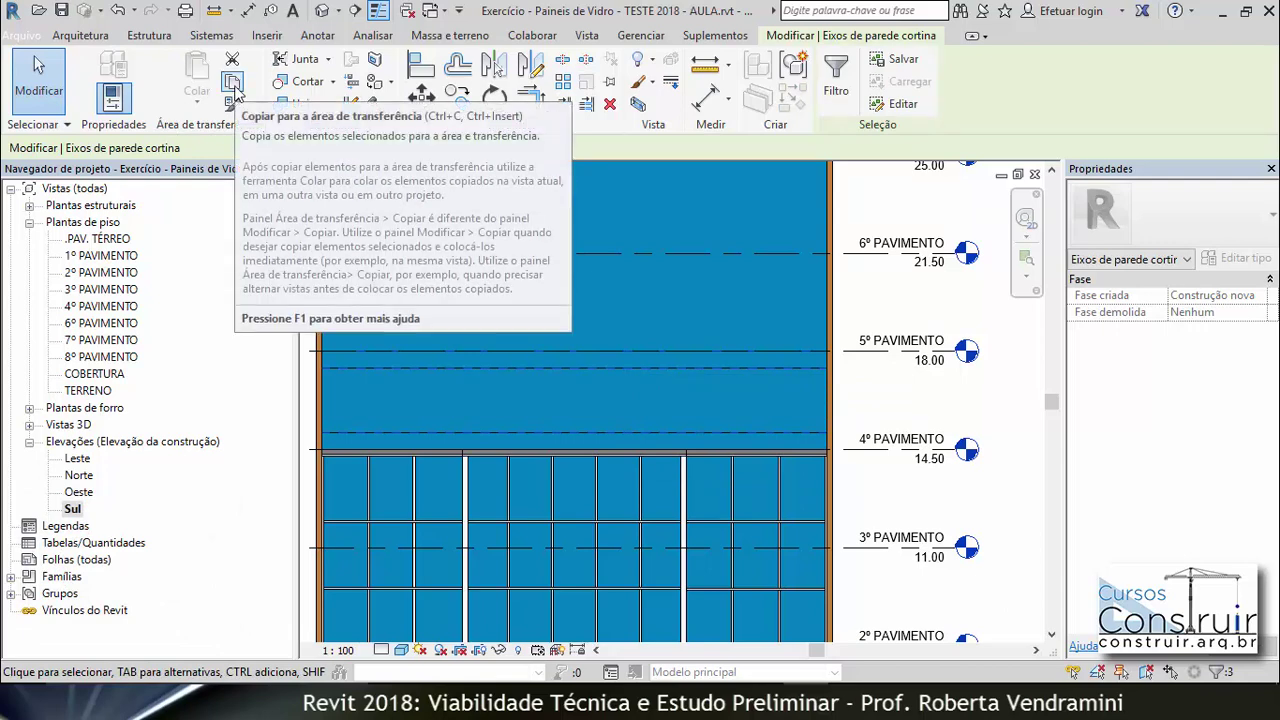
click(233, 84)
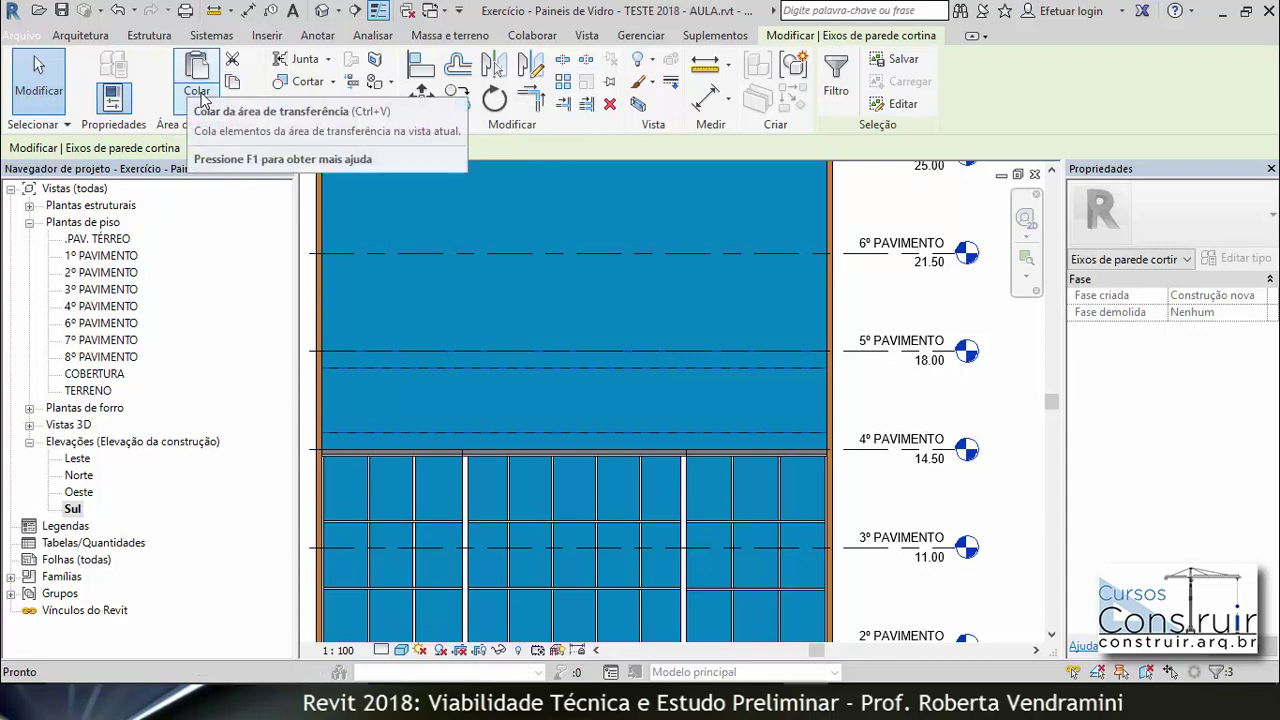
Step: Paste the copied grid lines aligned to levels 5º through 8º PAVIMENTO
click(196, 108)
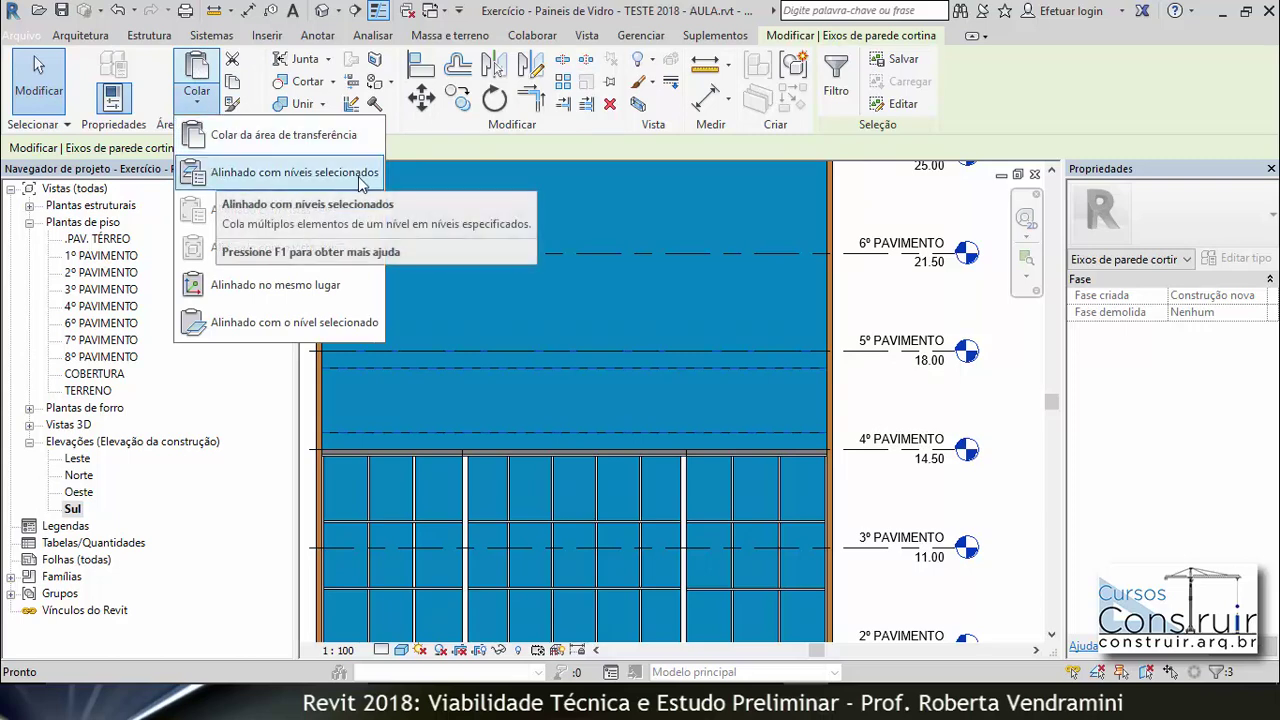
click(364, 178)
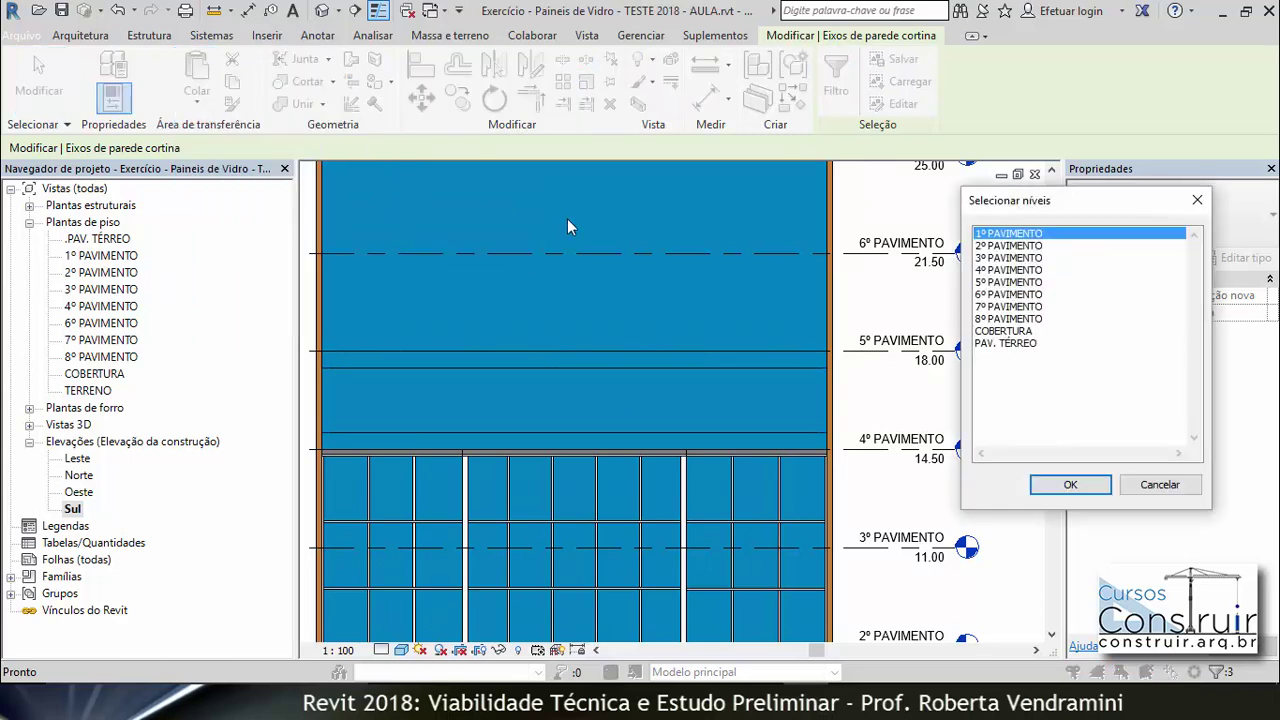
drag(1056, 204, 568, 204)
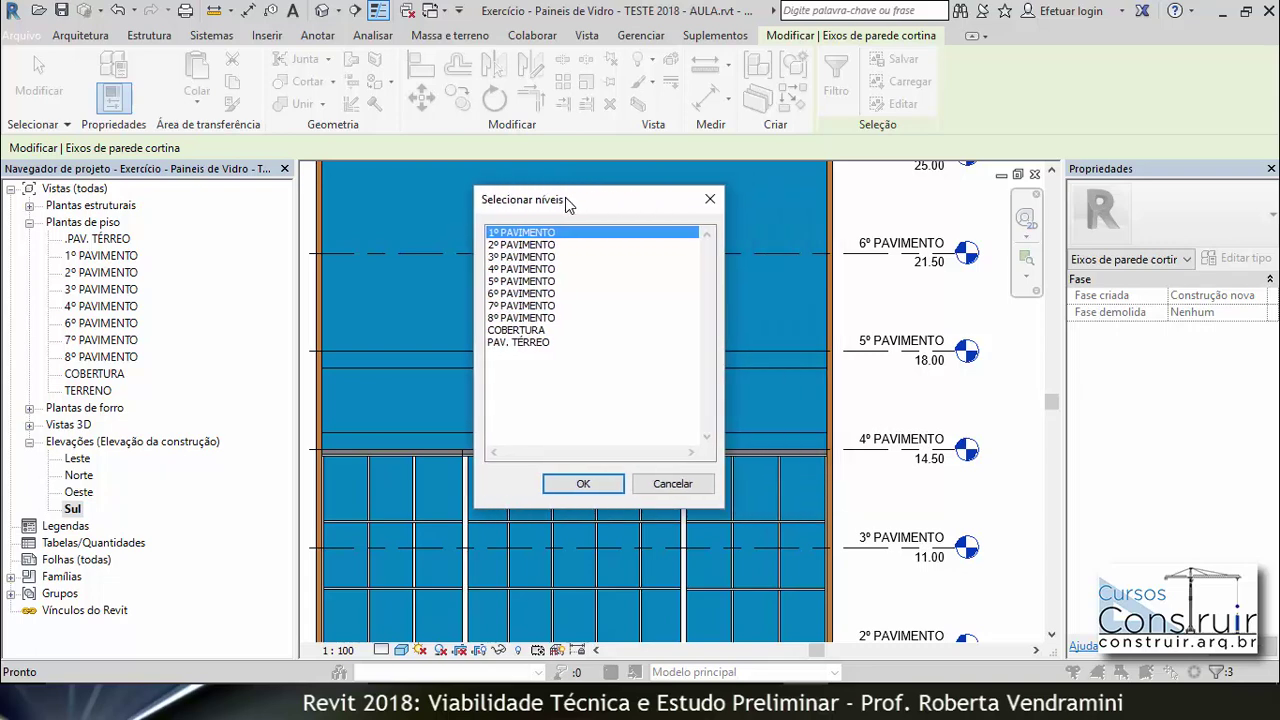
click(525, 283)
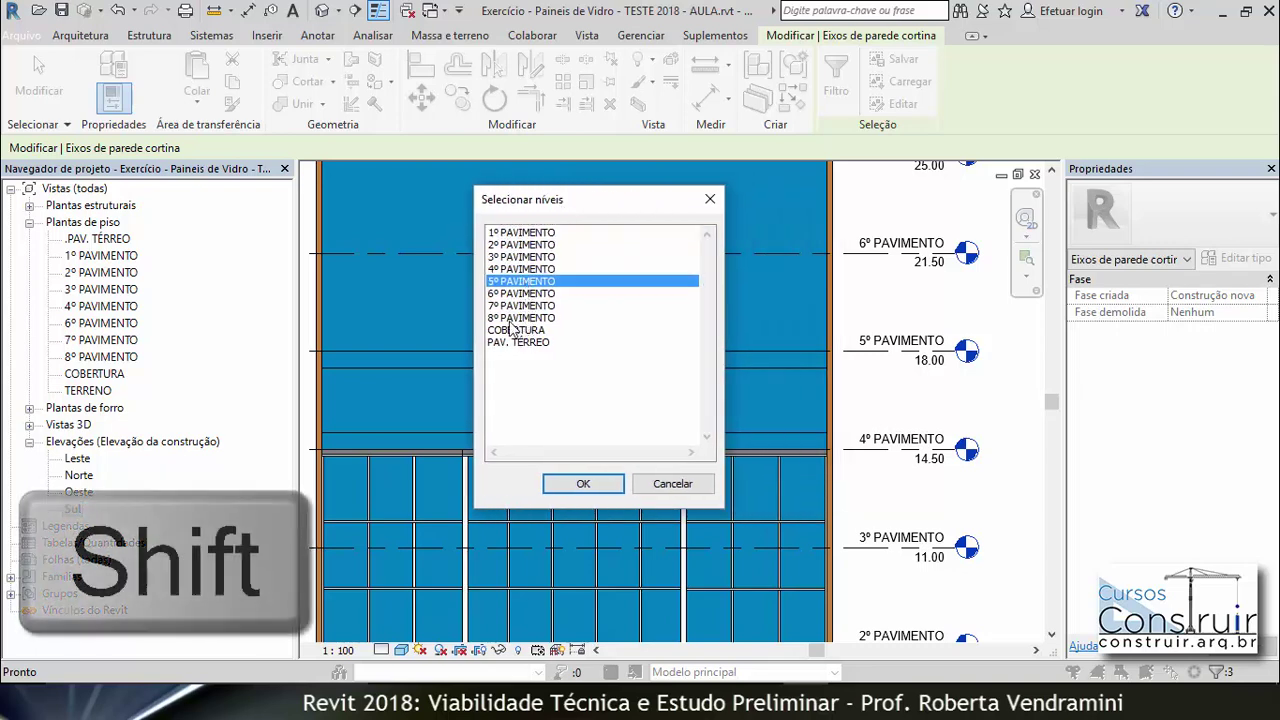
shift+click(510, 318)
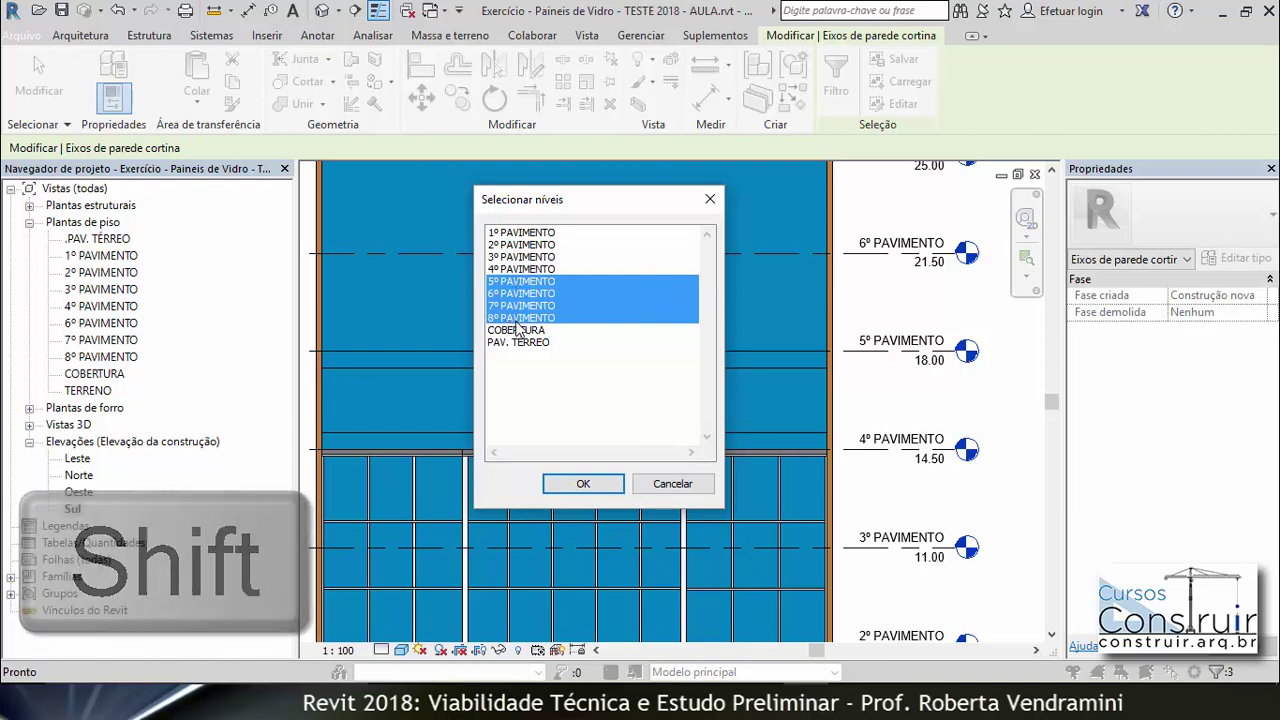
click(588, 484)
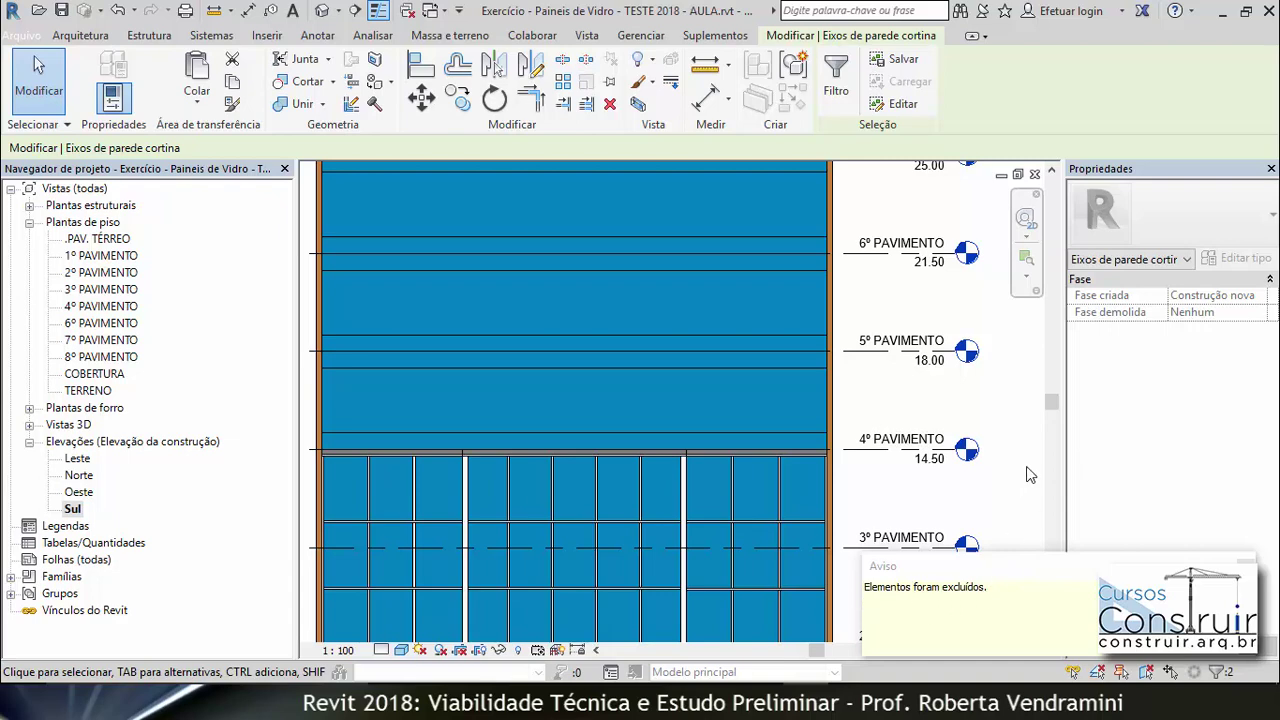
key(Escape)
scroll(758, 534, down, 3)
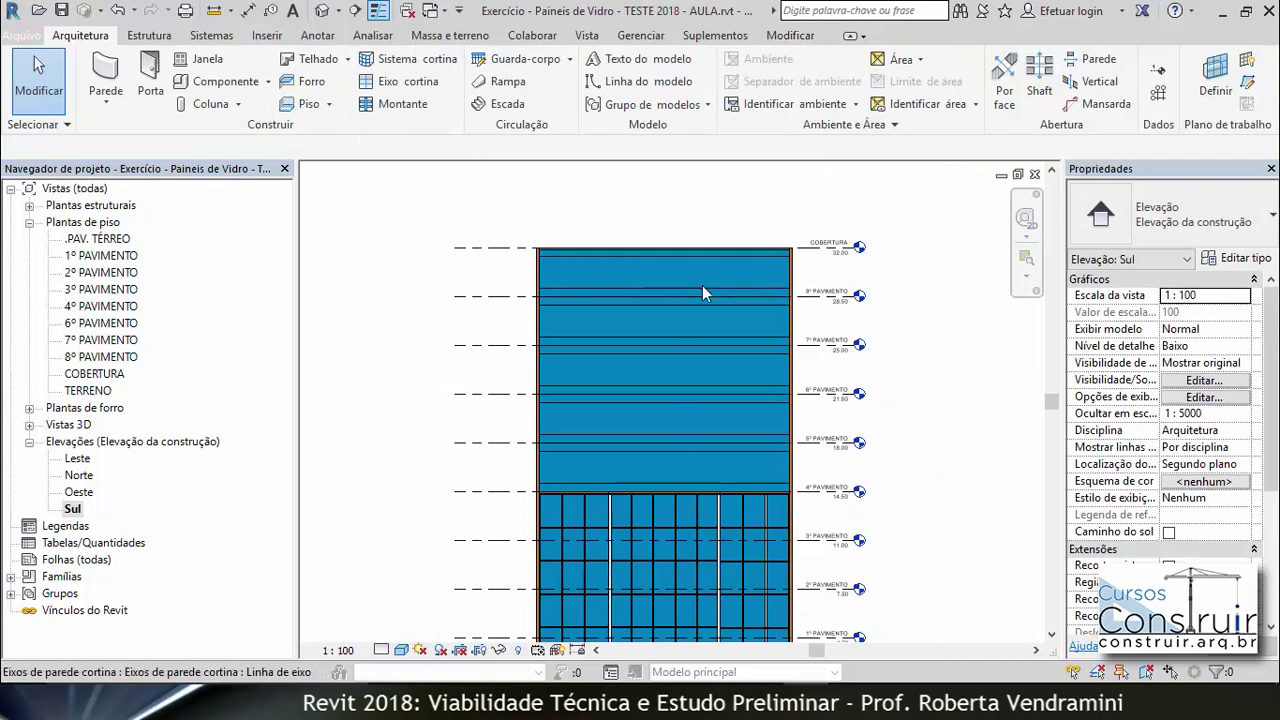
scroll(785, 255, up, 2)
scroll(785, 255, up, 3)
scroll(785, 255, up, 2)
scroll(770, 262, up, 2)
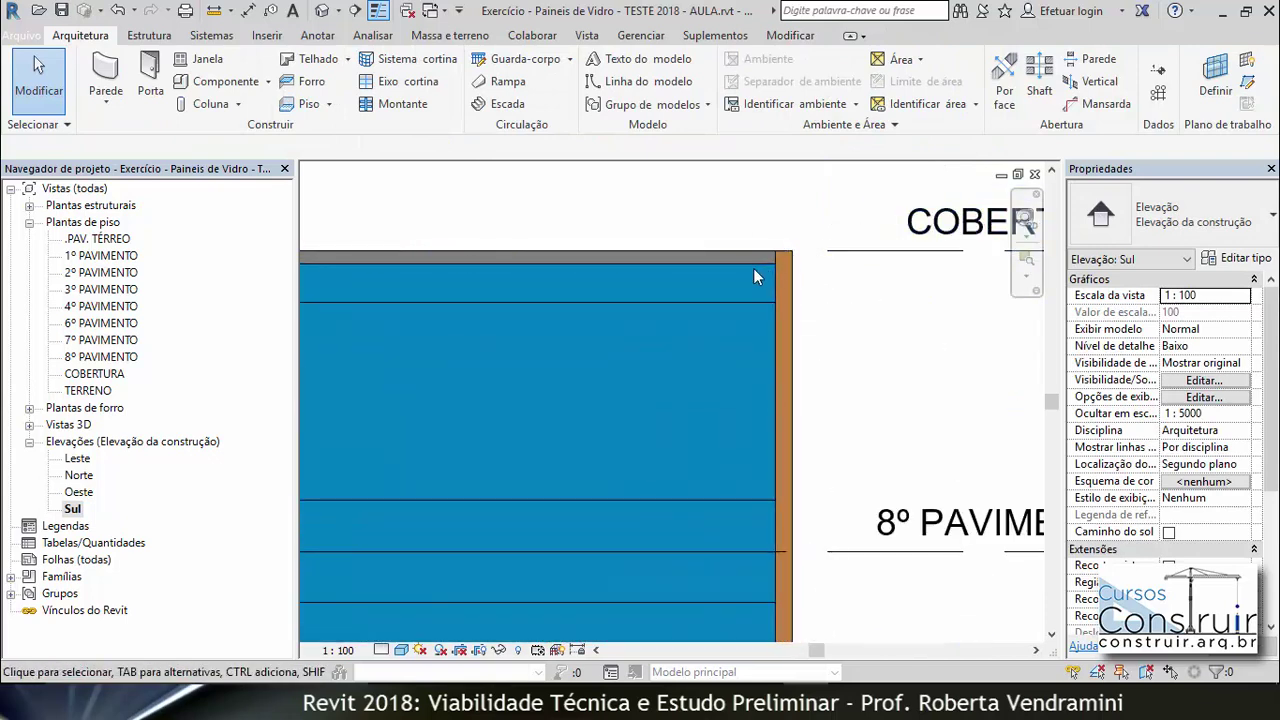
scroll(751, 267, down, 2)
scroll(664, 308, down, 2)
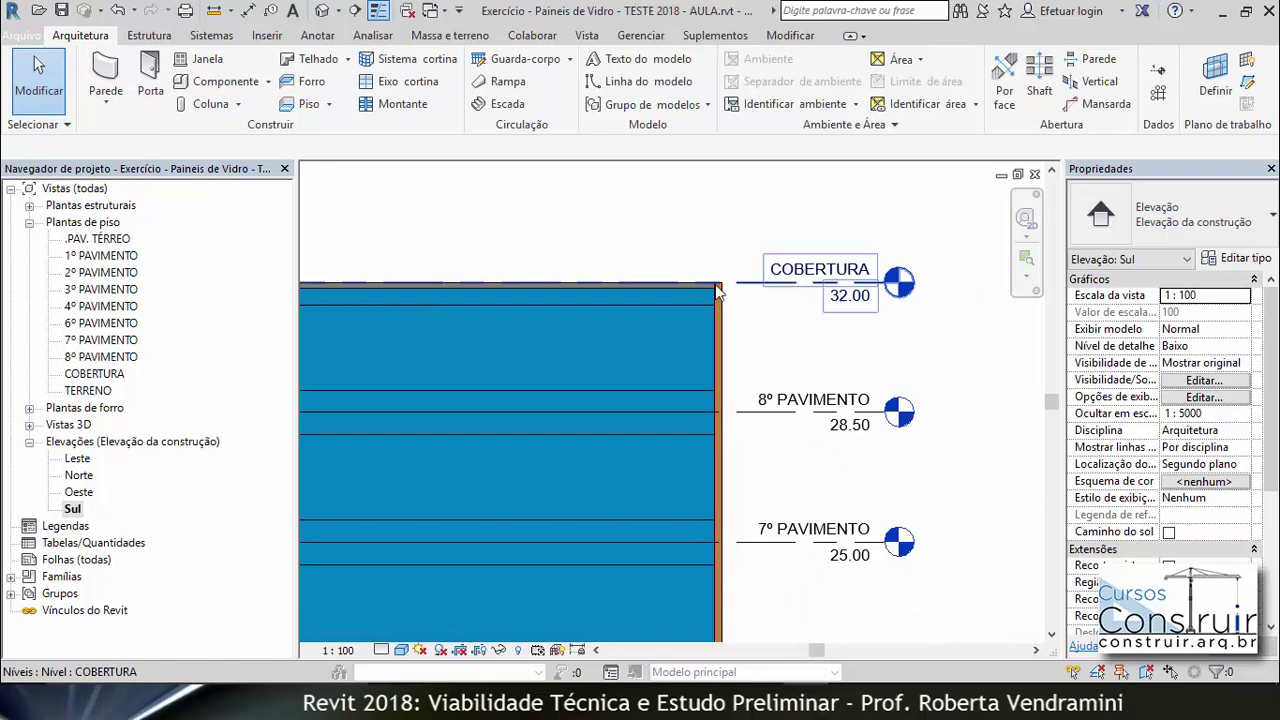
scroll(710, 288, up, 2)
scroll(706, 290, up, 2)
scroll(703, 296, up, 2)
scroll(705, 299, up, 1)
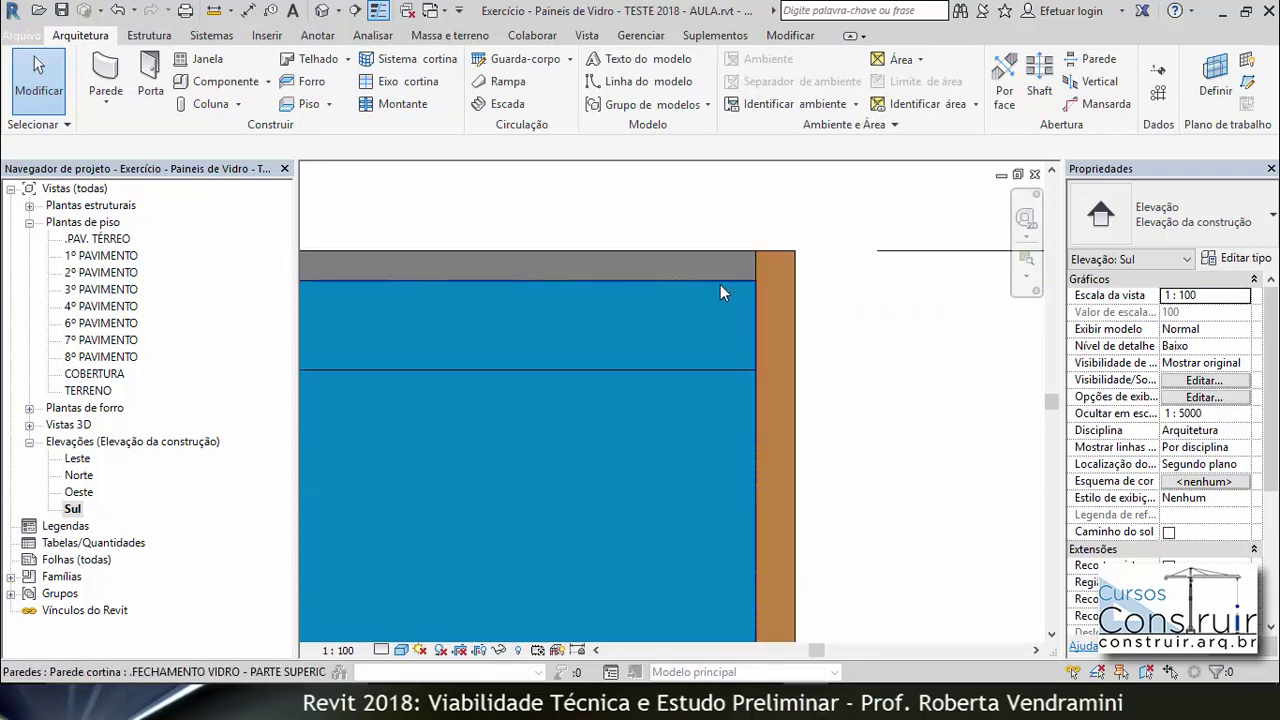
click(720, 284)
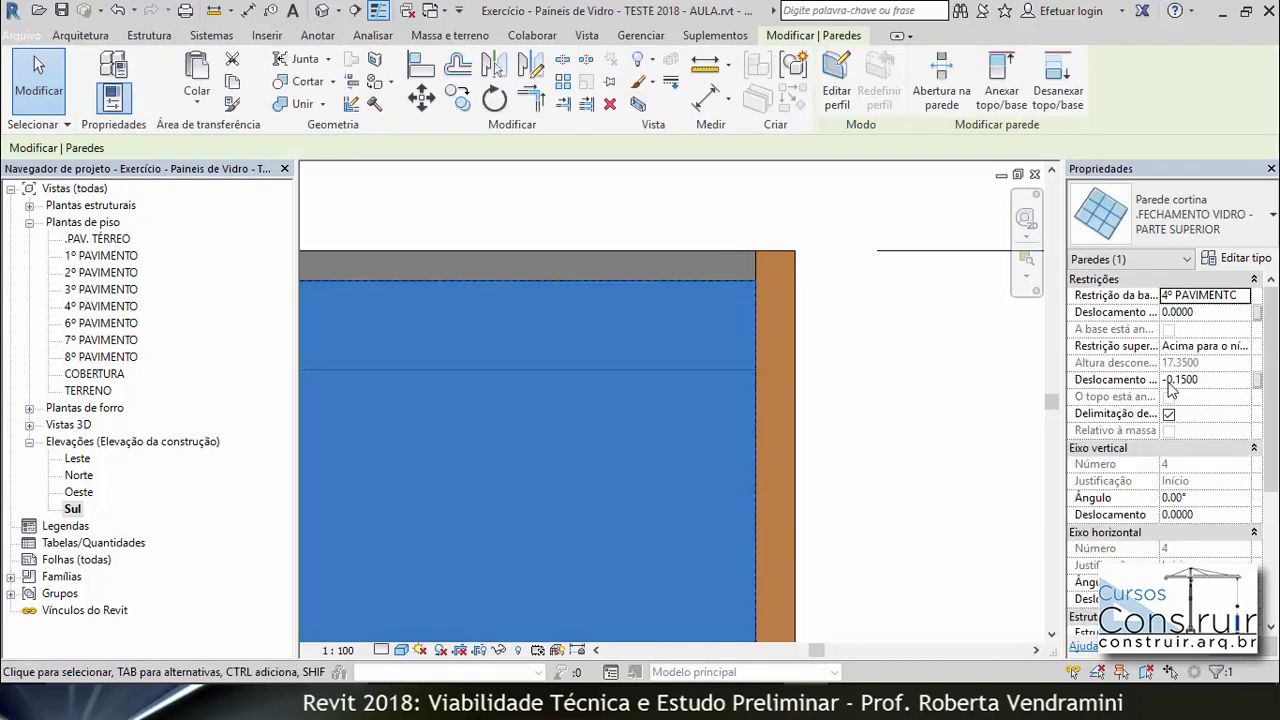
key(Escape)
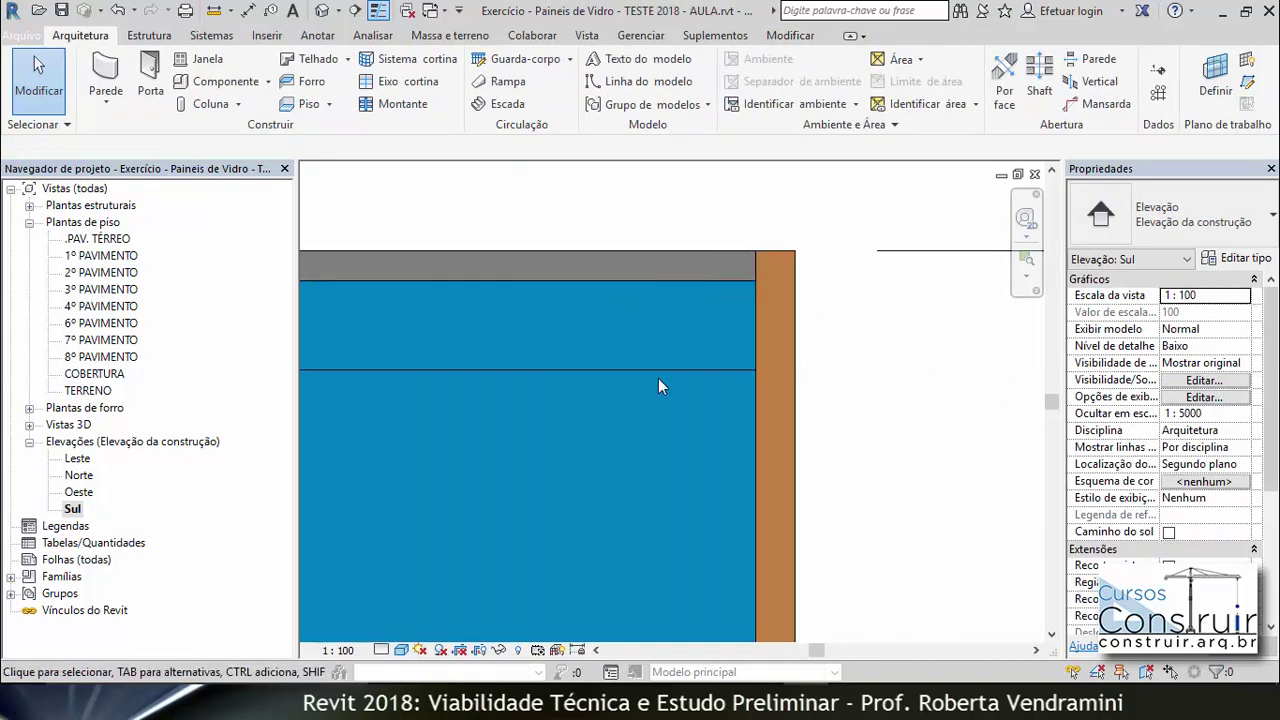
scroll(709, 364, down, 2)
scroll(713, 330, down, 2)
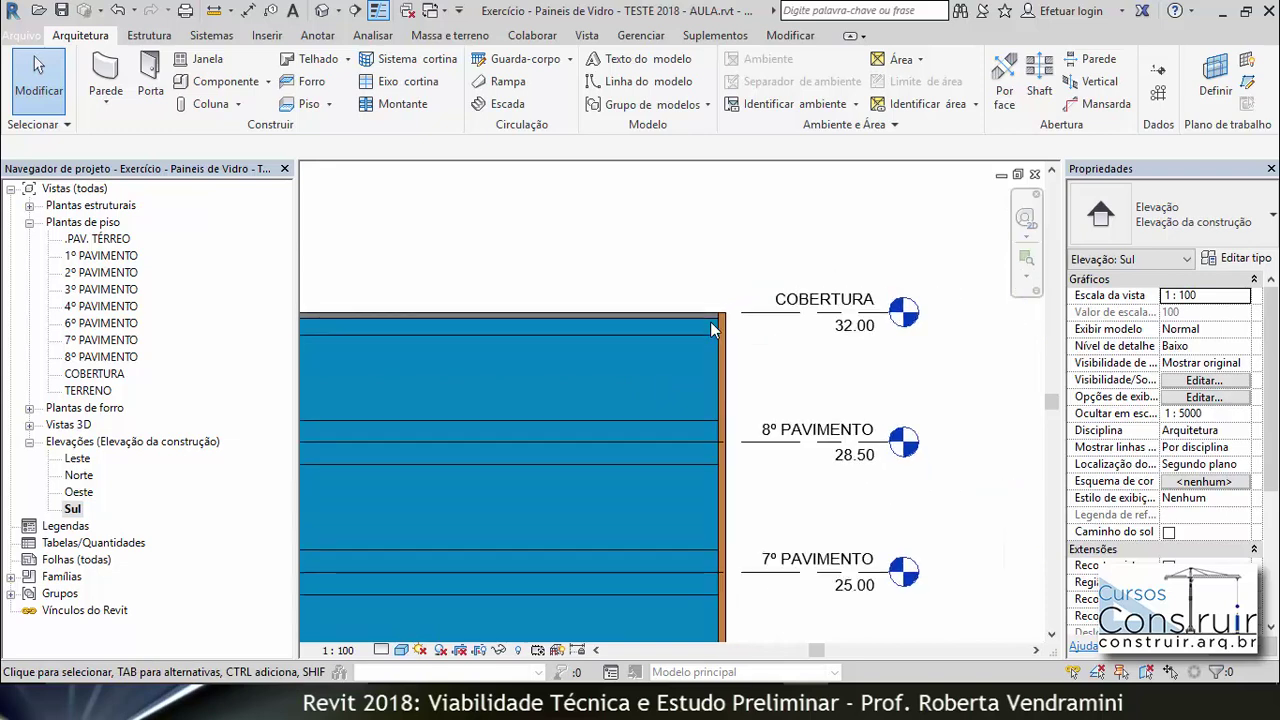
scroll(713, 330, down, 1)
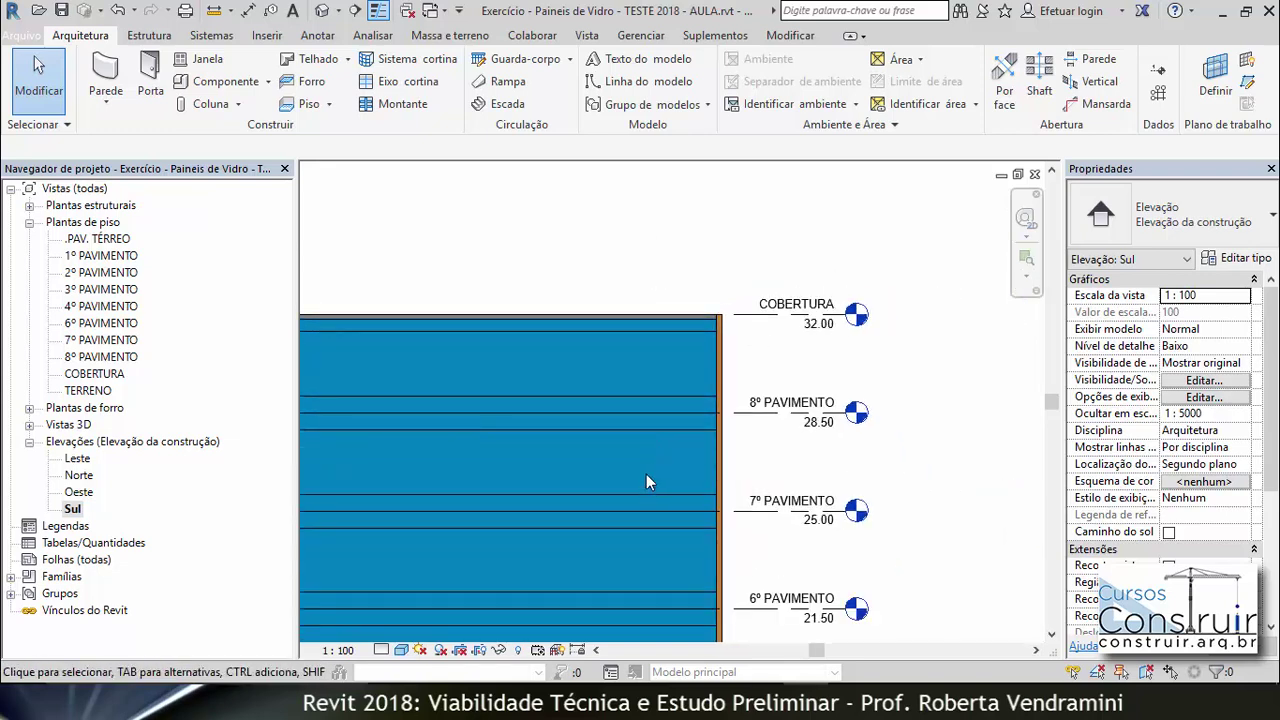
scroll(872, 335, up, 2)
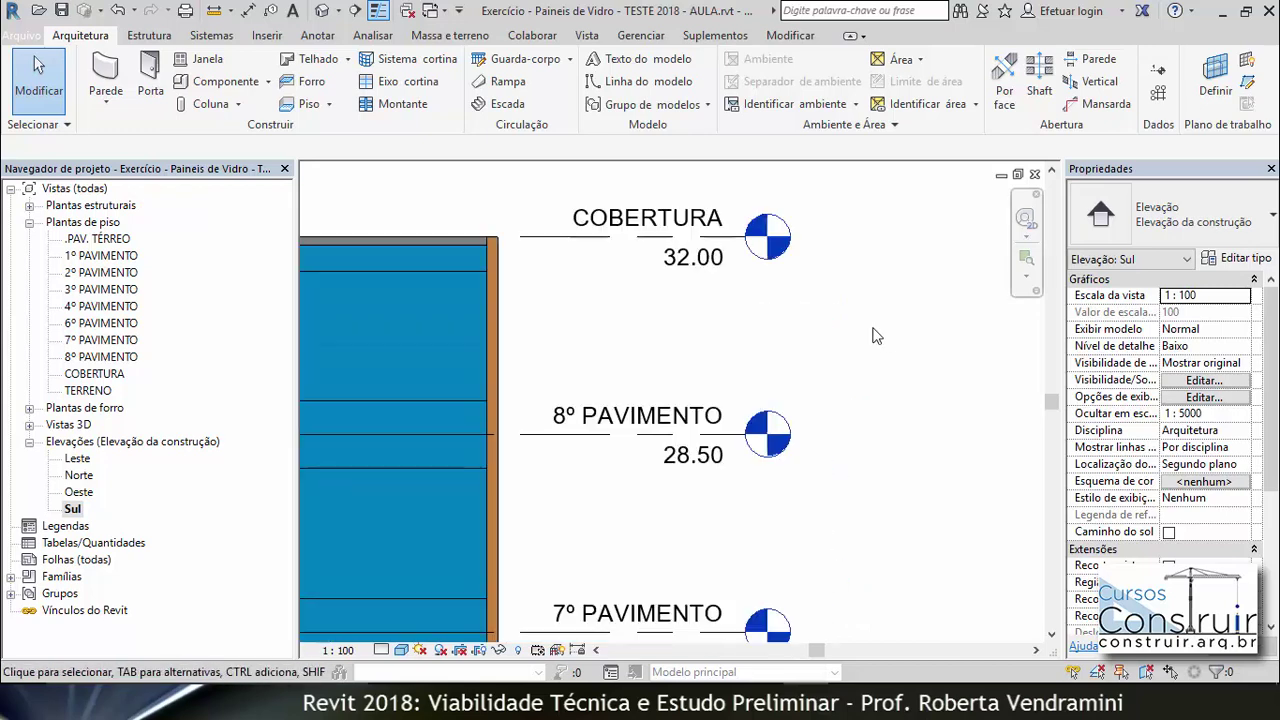
scroll(706, 300, down, 2)
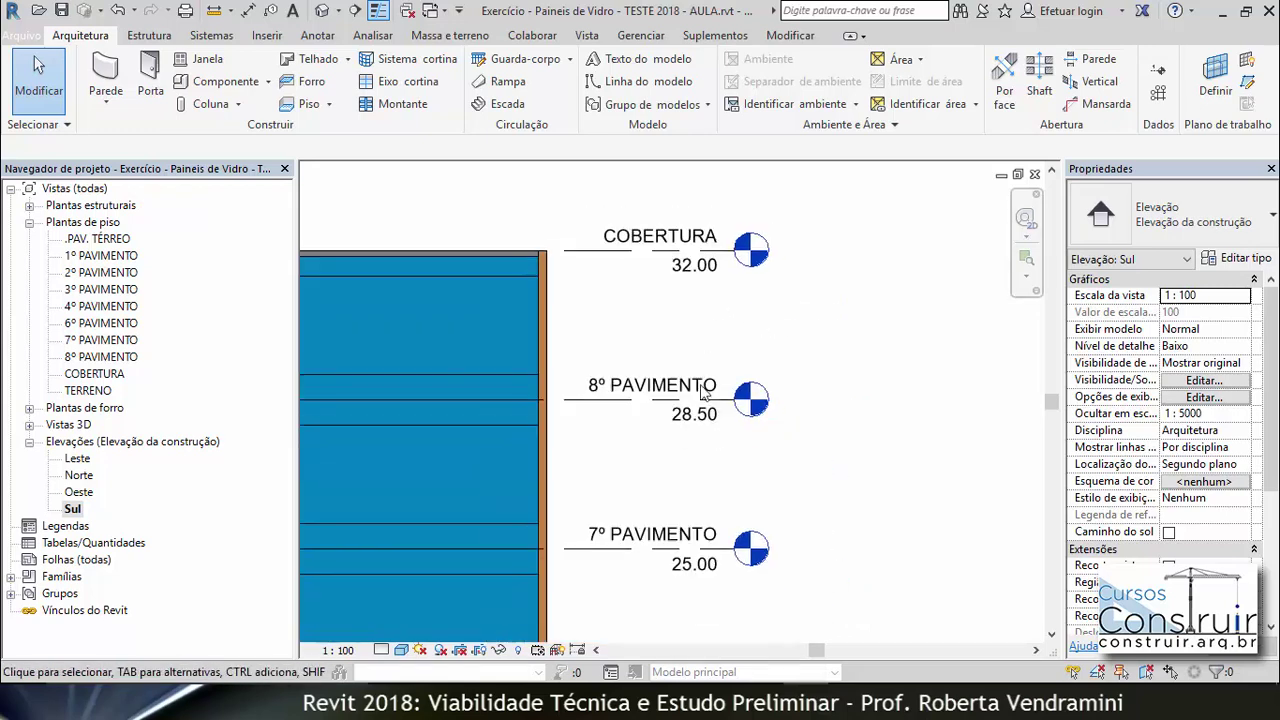
scroll(706, 390, up, 1)
scroll(705, 382, up, 1)
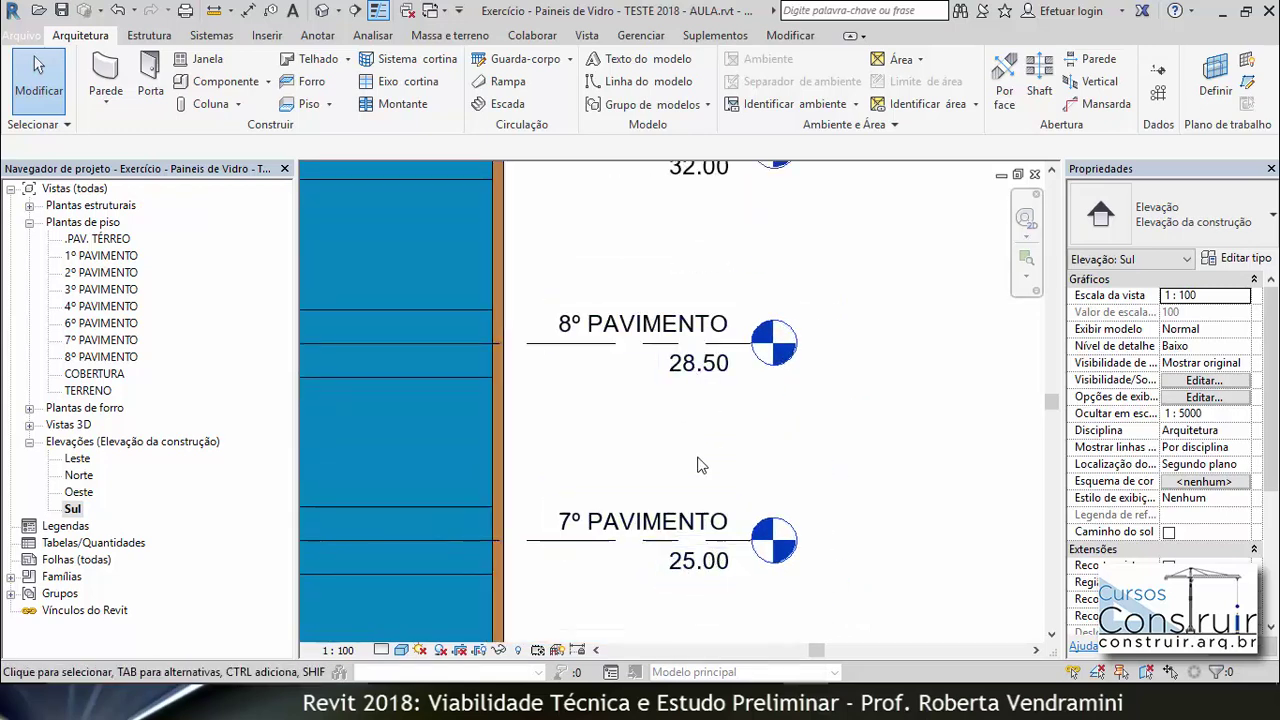
scroll(678, 345, down, 2)
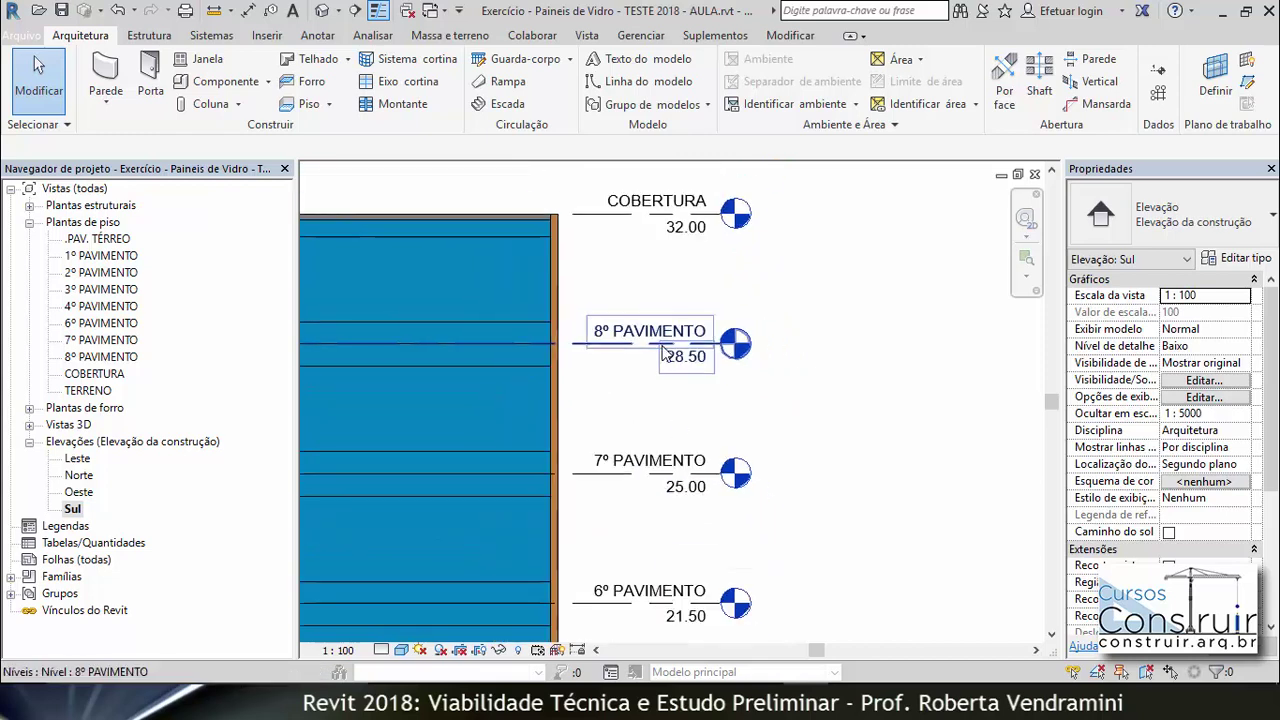
scroll(680, 335, down, 1)
scroll(680, 555, up, 2)
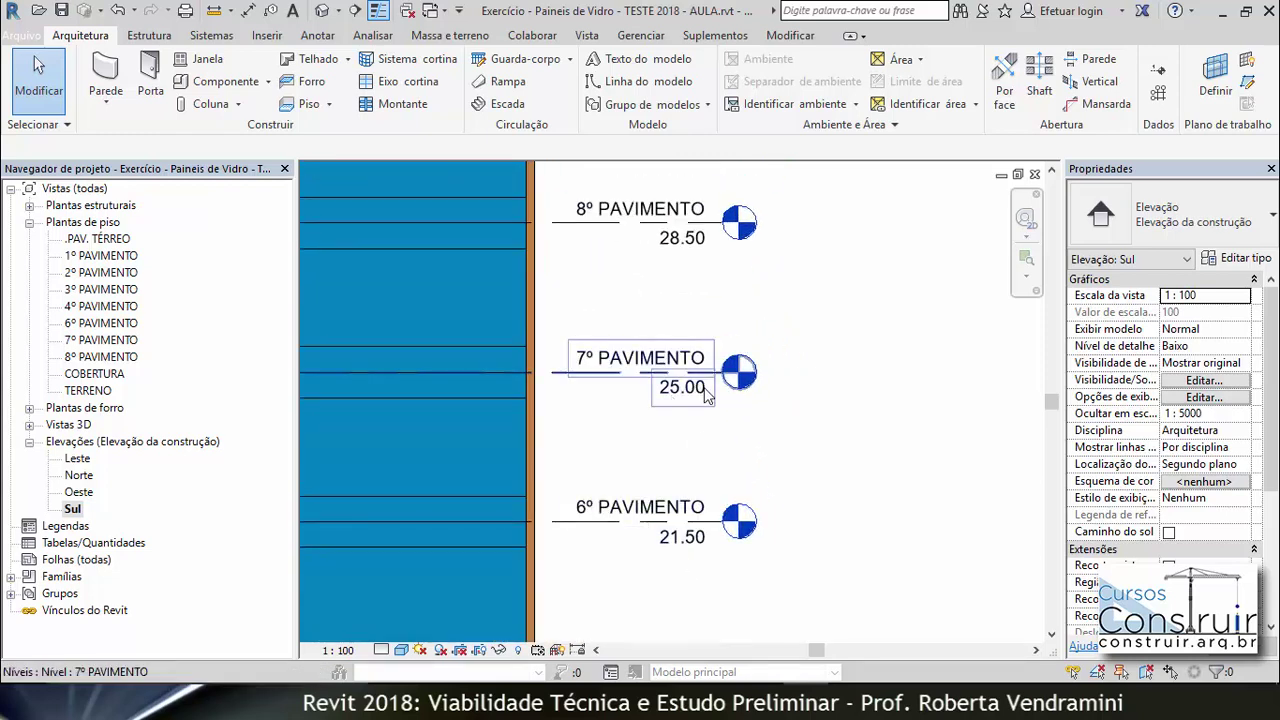
scroll(851, 470, down, 1)
scroll(851, 477, down, 2)
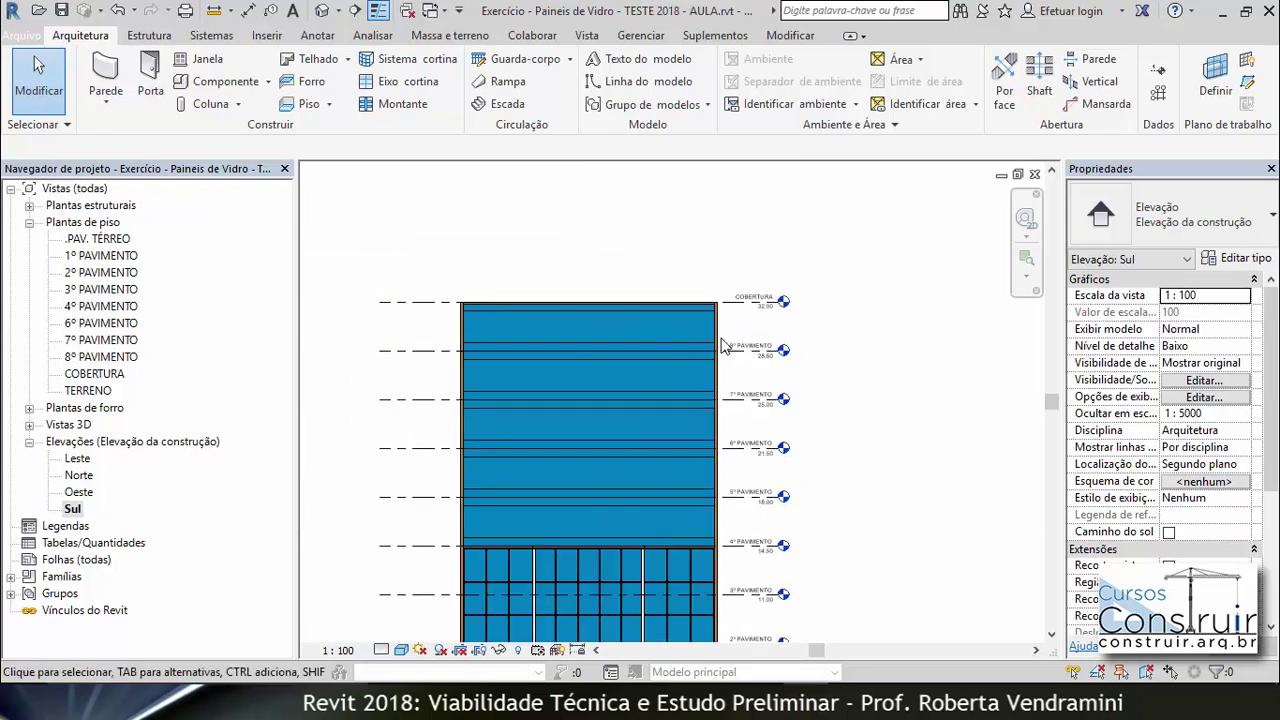
scroll(626, 526, up, 1)
scroll(572, 530, up, 1)
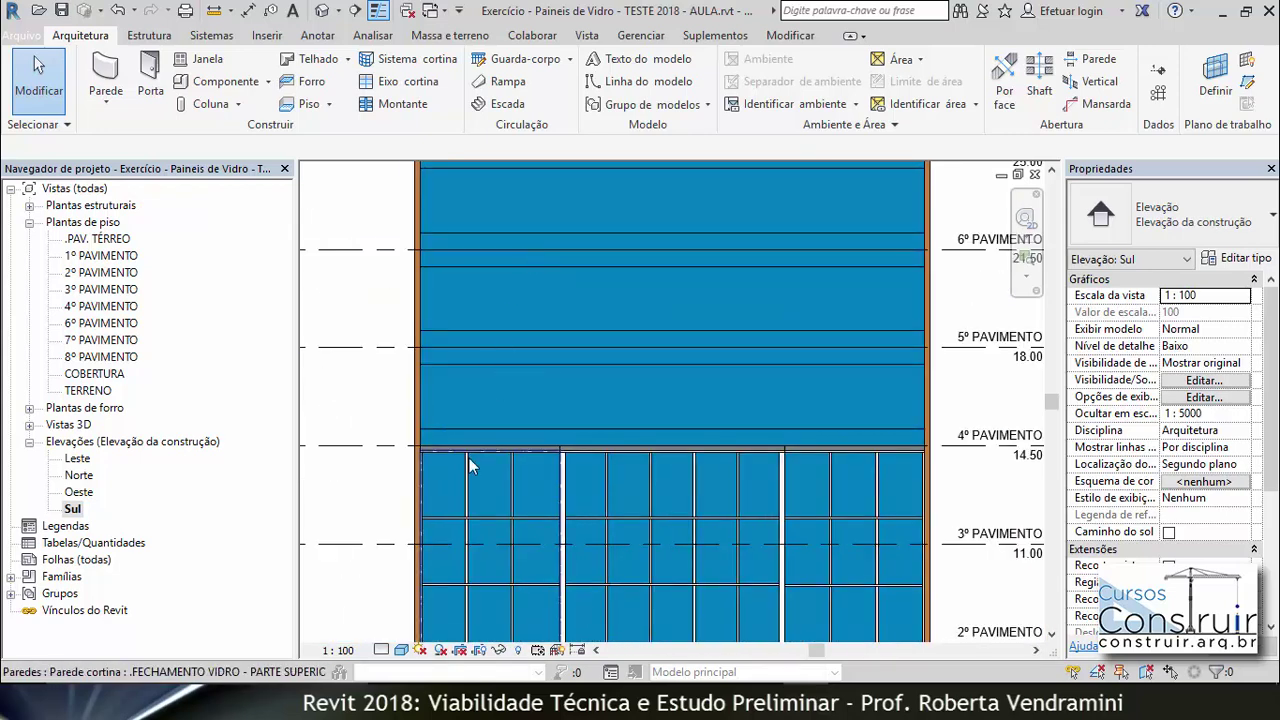
scroll(468, 460, down, 1)
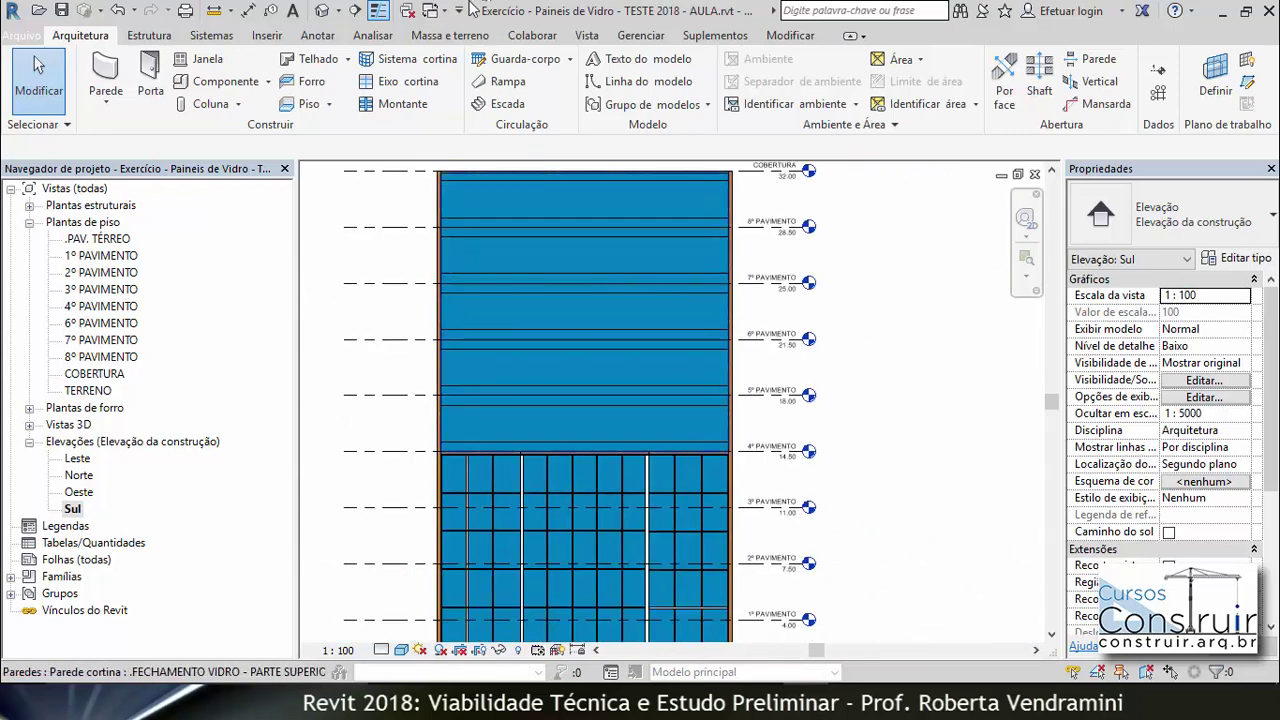
Step: Add three vertical curtain grid lines across the left part of the upper wall
click(392, 86)
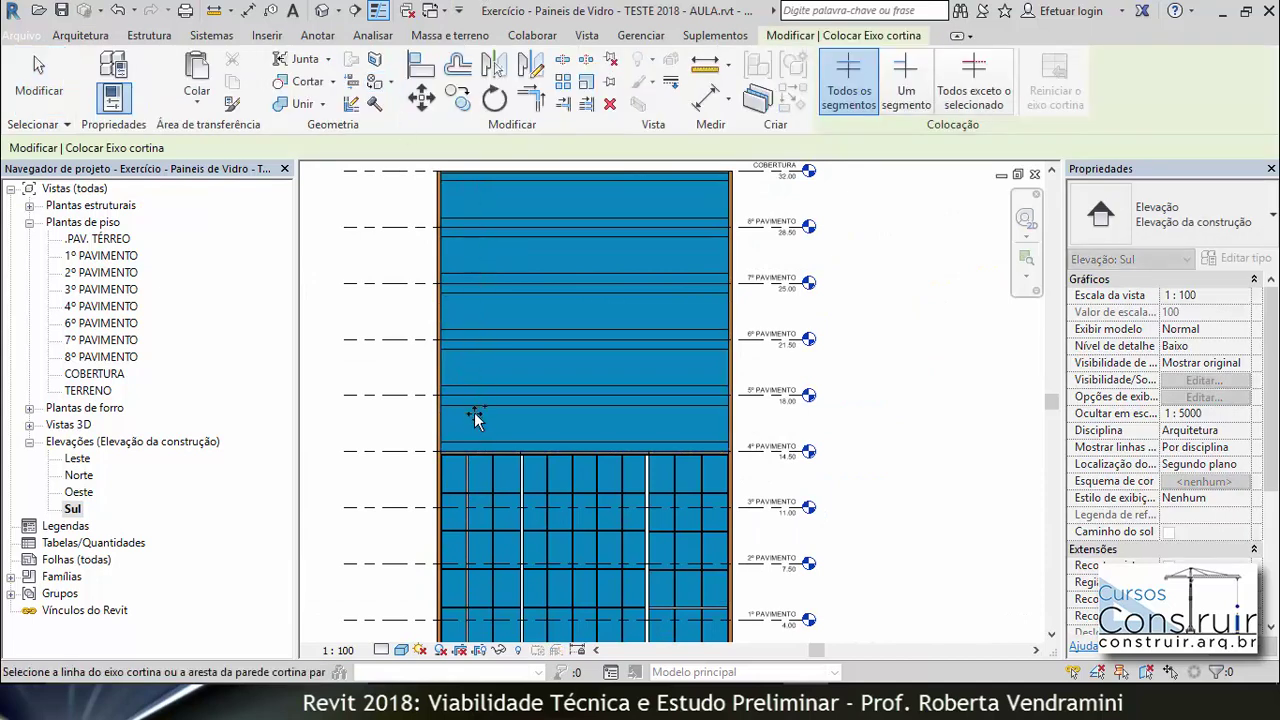
scroll(470, 418, up, 1)
scroll(467, 416, up, 1)
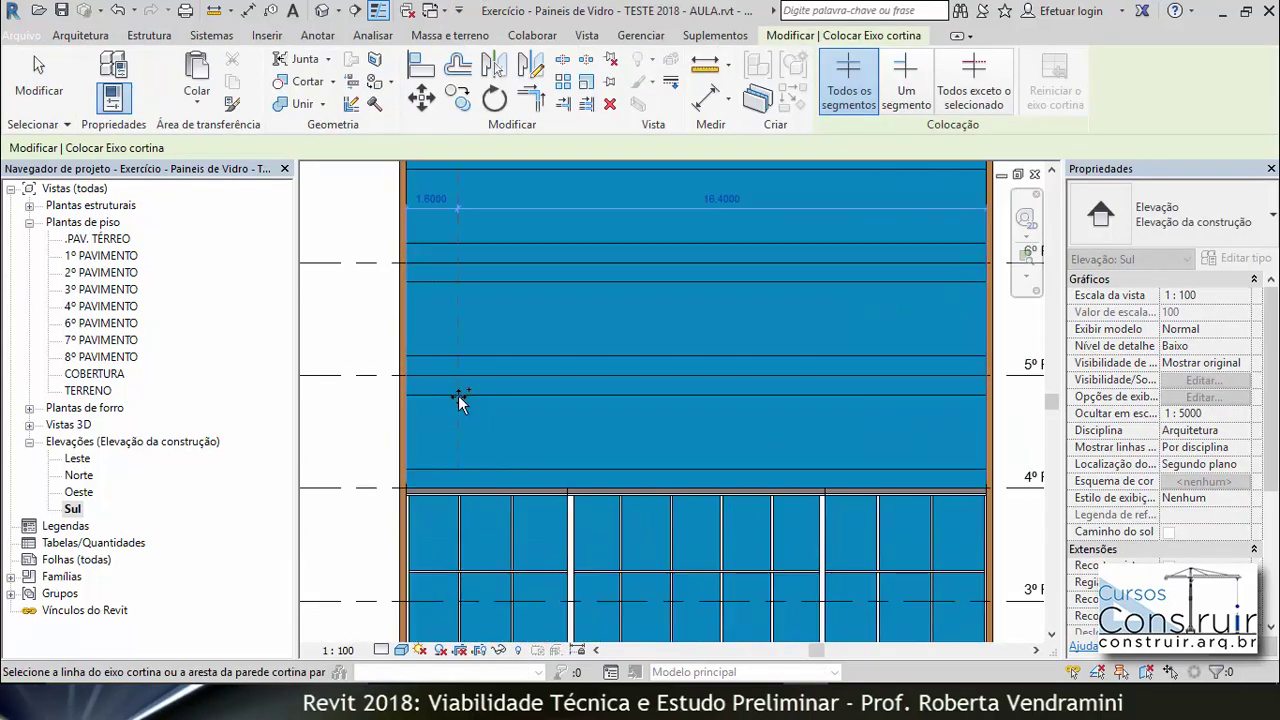
click(457, 395)
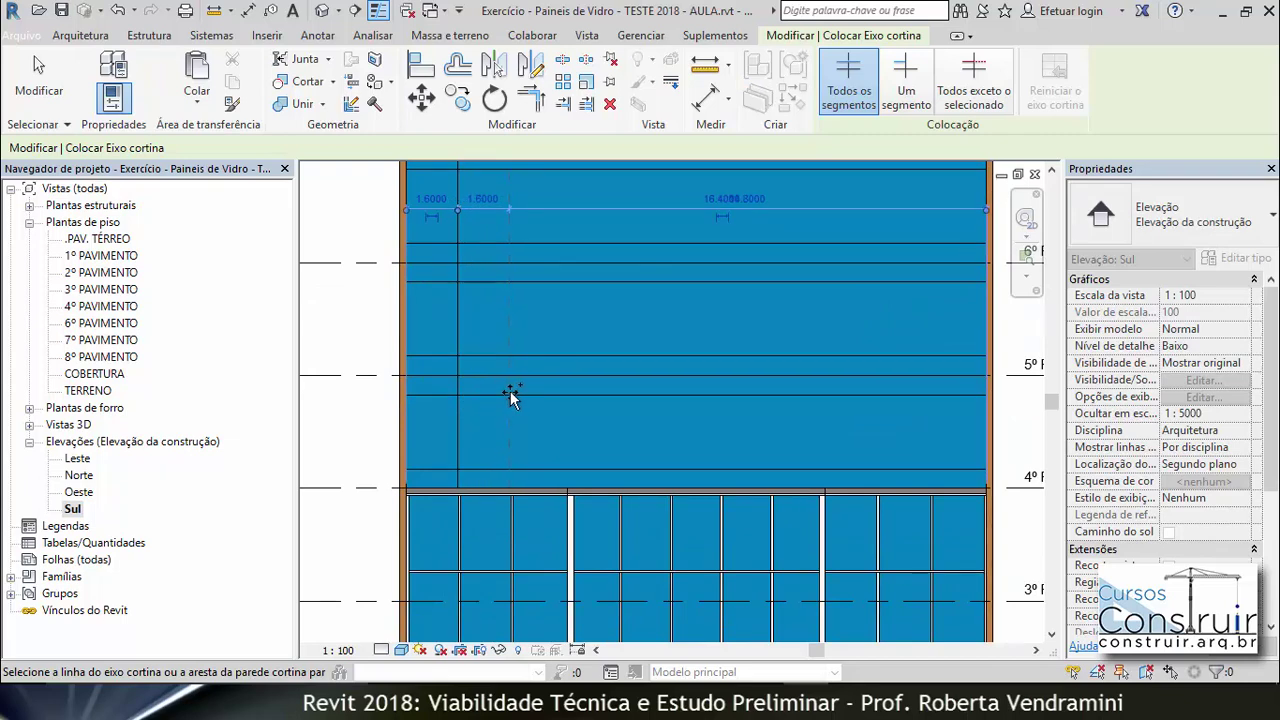
click(510, 391)
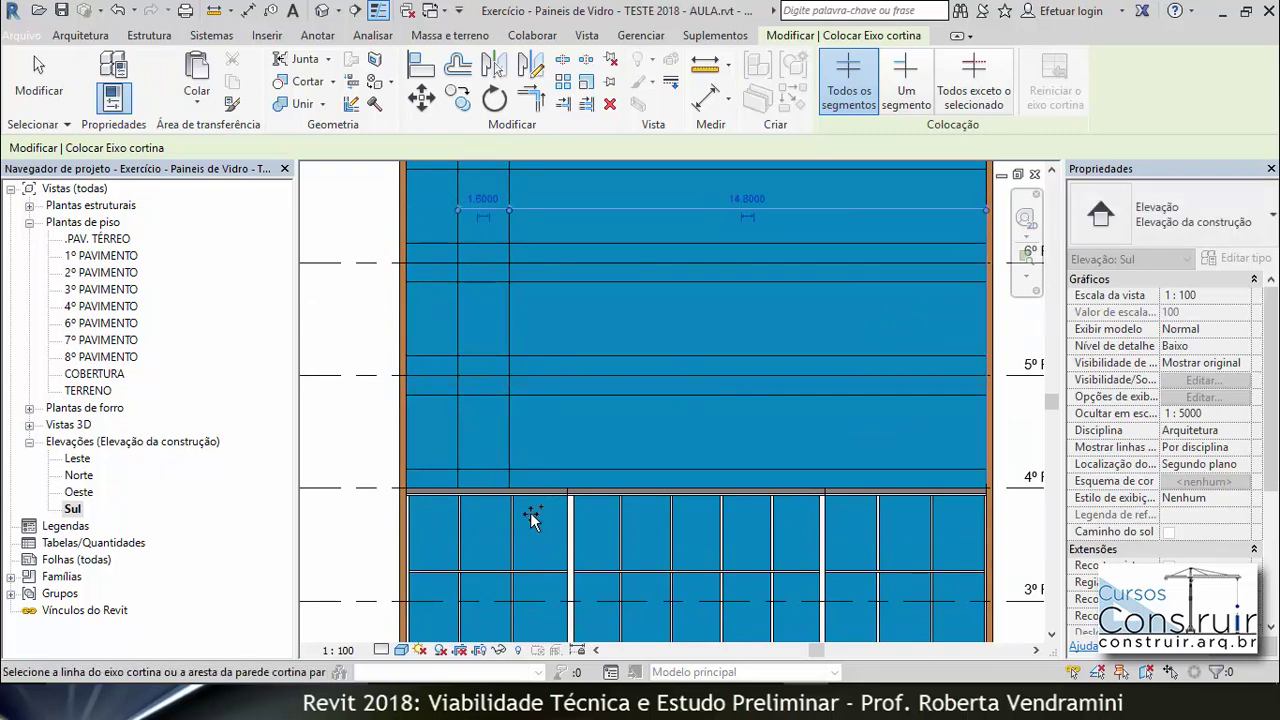
click(571, 397)
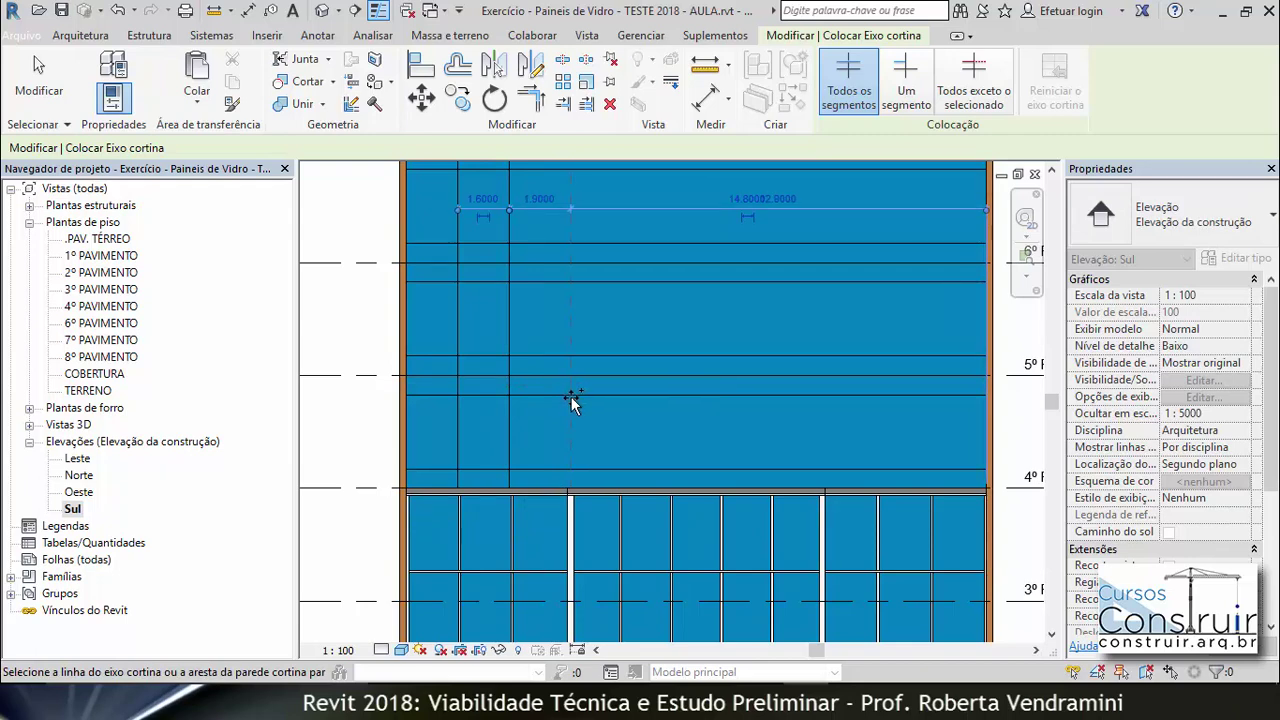
Step: Add six more vertical grid lines rightward, the last at the panel midpoint
click(619, 466)
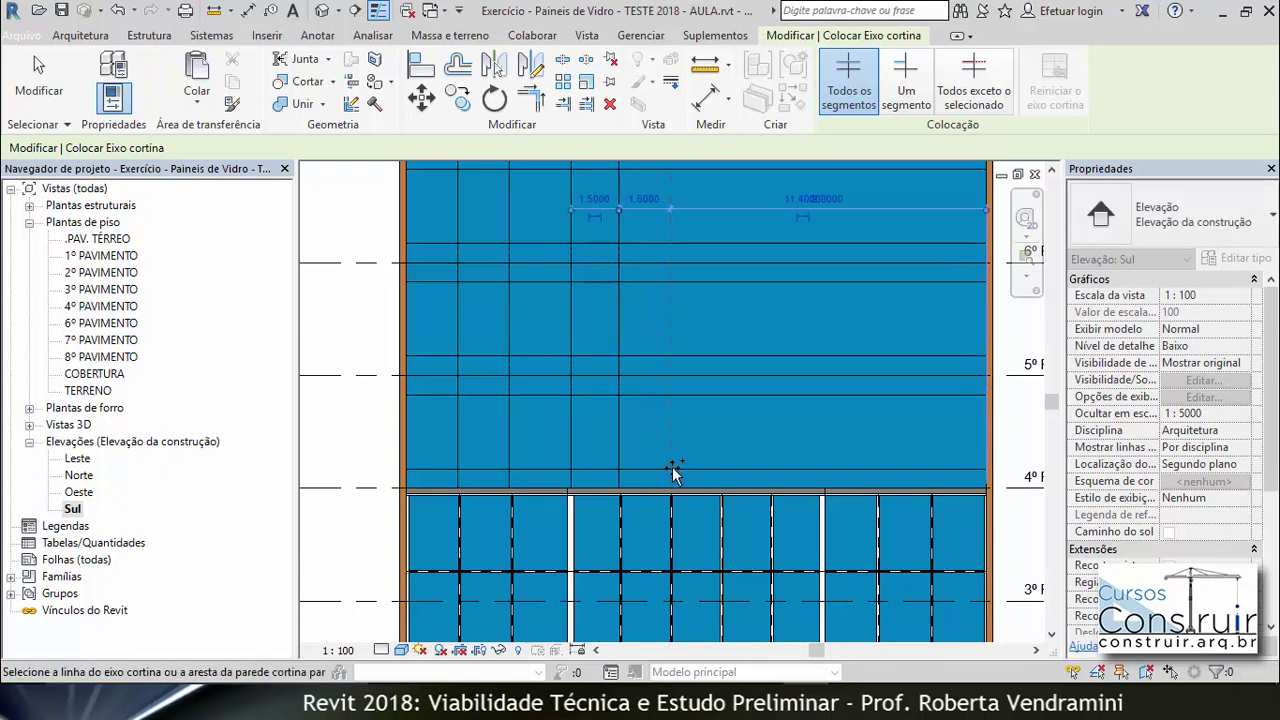
click(670, 467)
click(722, 466)
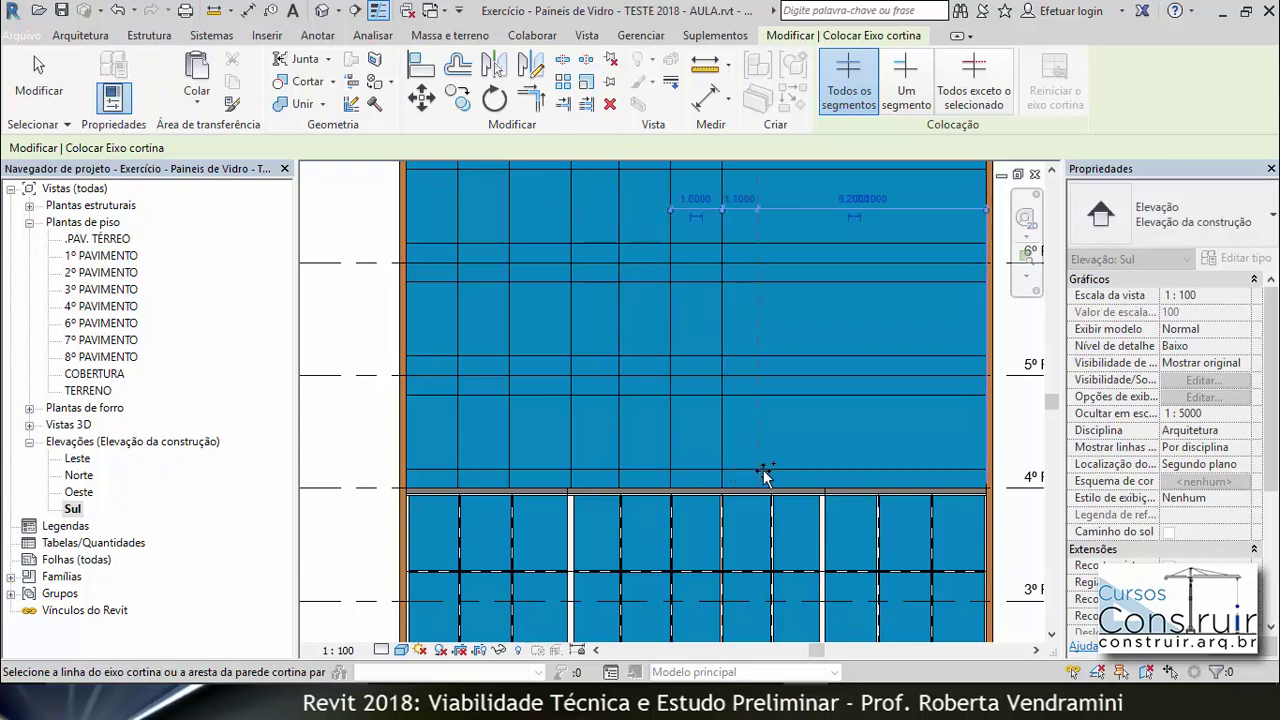
click(771, 470)
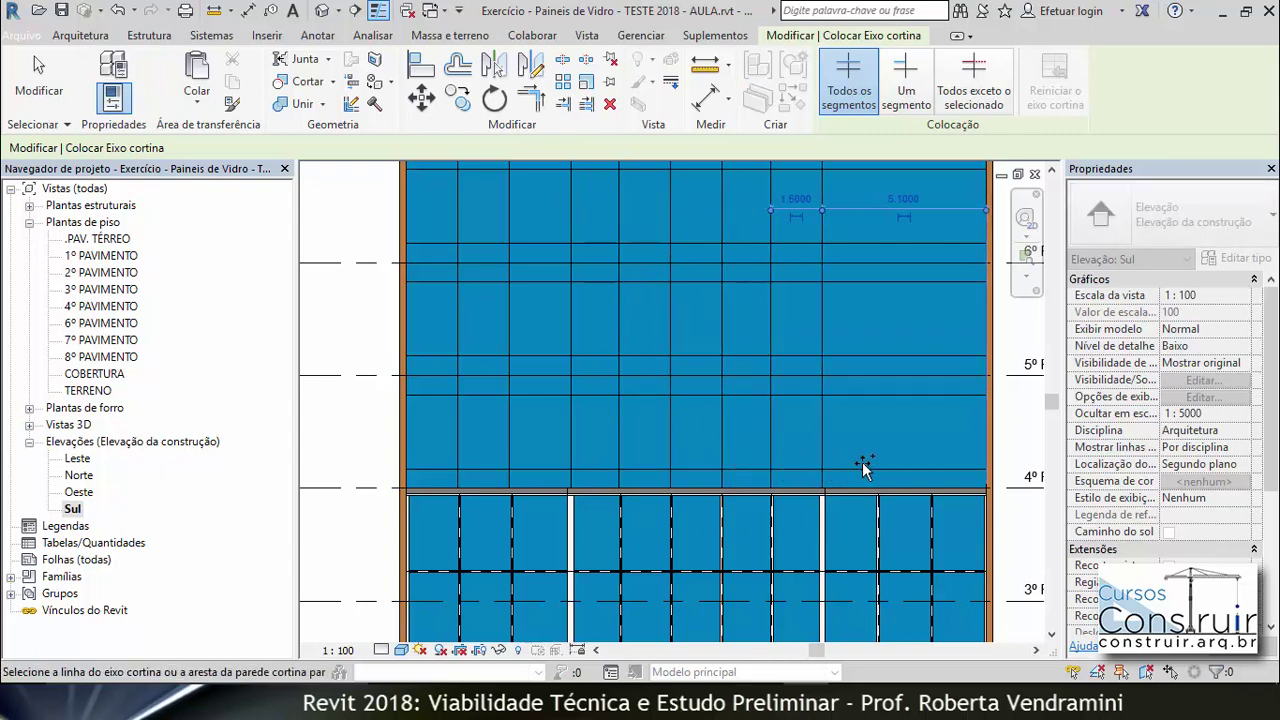
click(823, 466)
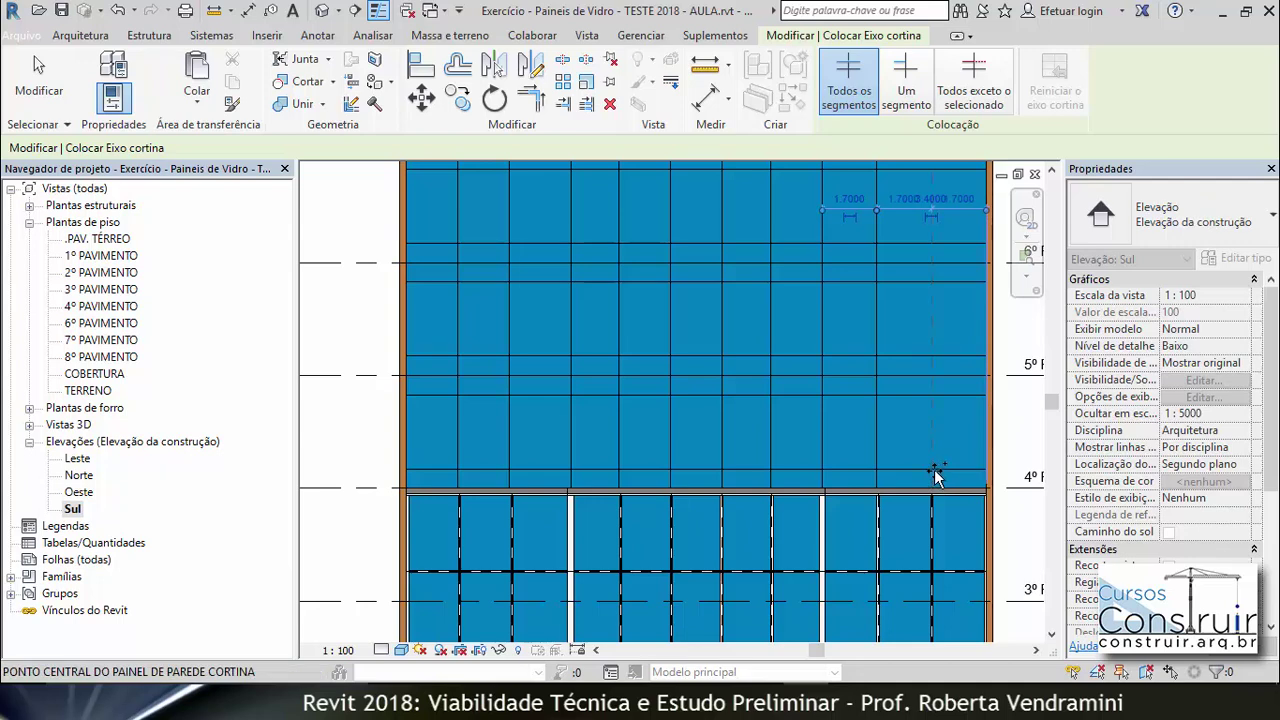
click(924, 448)
key(Escape)
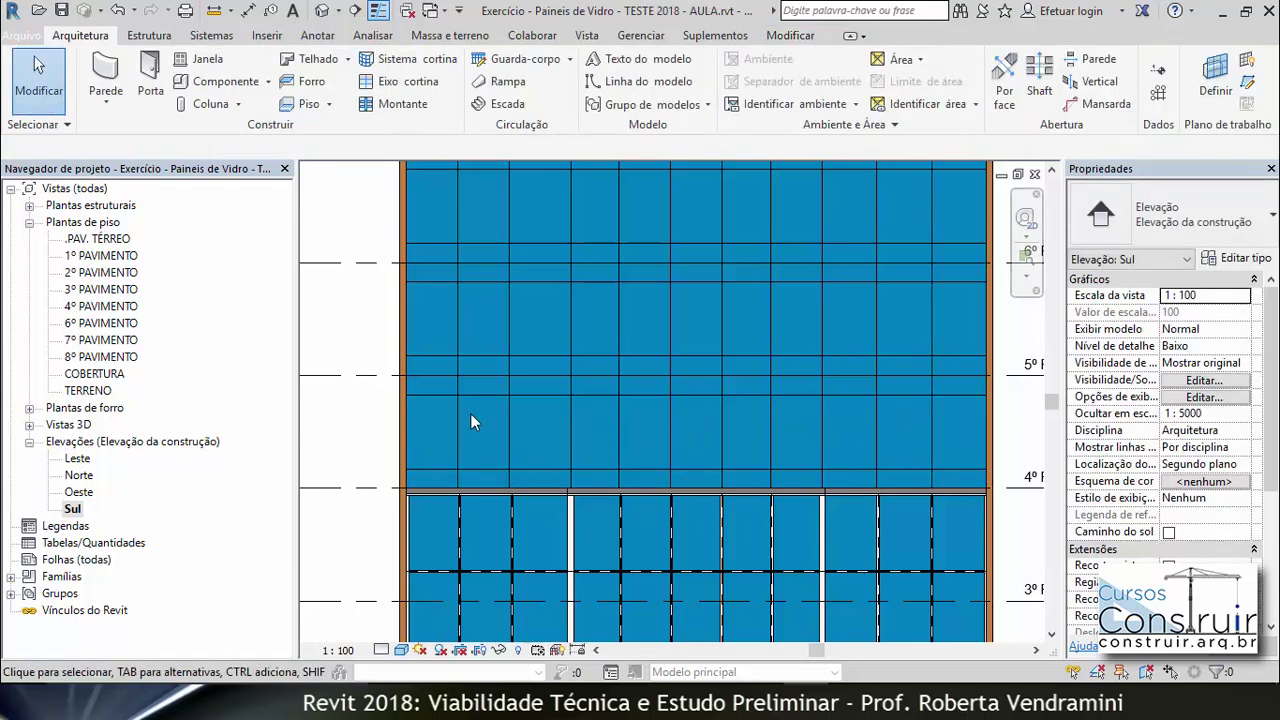
Step: Align the first two upper grid lines onto the mullions directly below them
scroll(470, 413, down, 2)
scroll(459, 485, up, 2)
scroll(462, 487, up, 2)
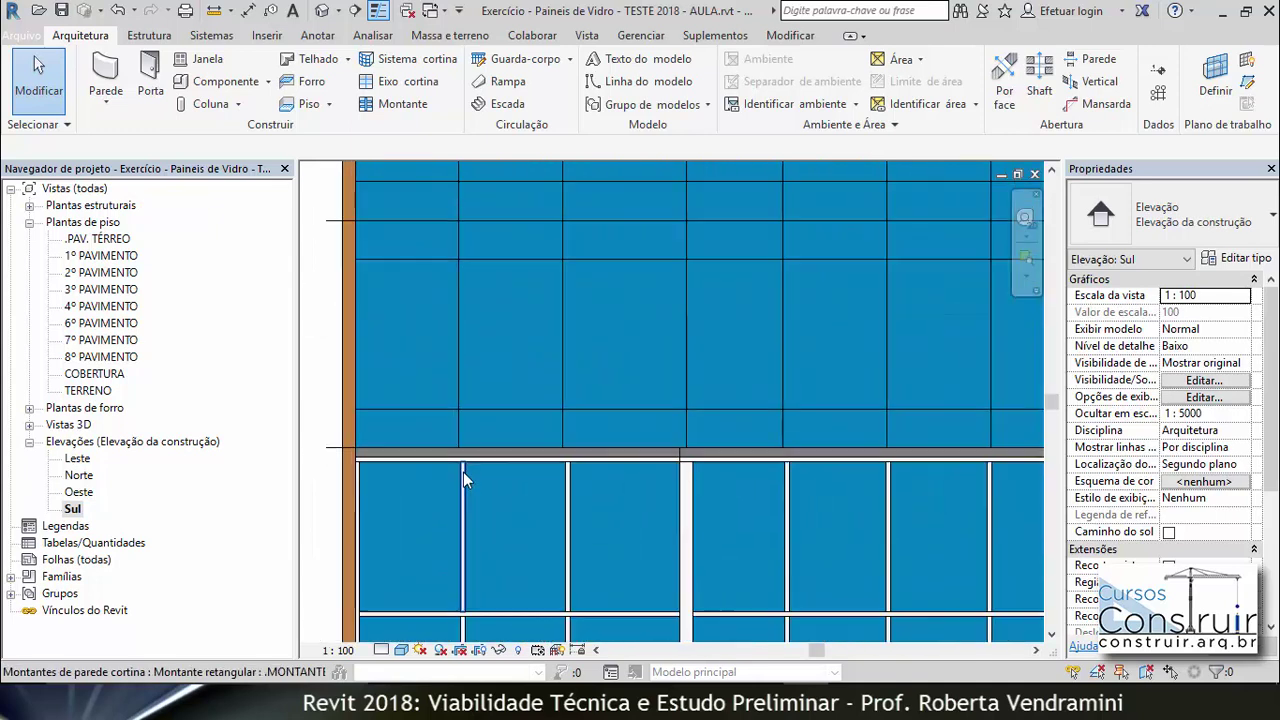
scroll(463, 472, up, 2)
scroll(463, 470, up, 1)
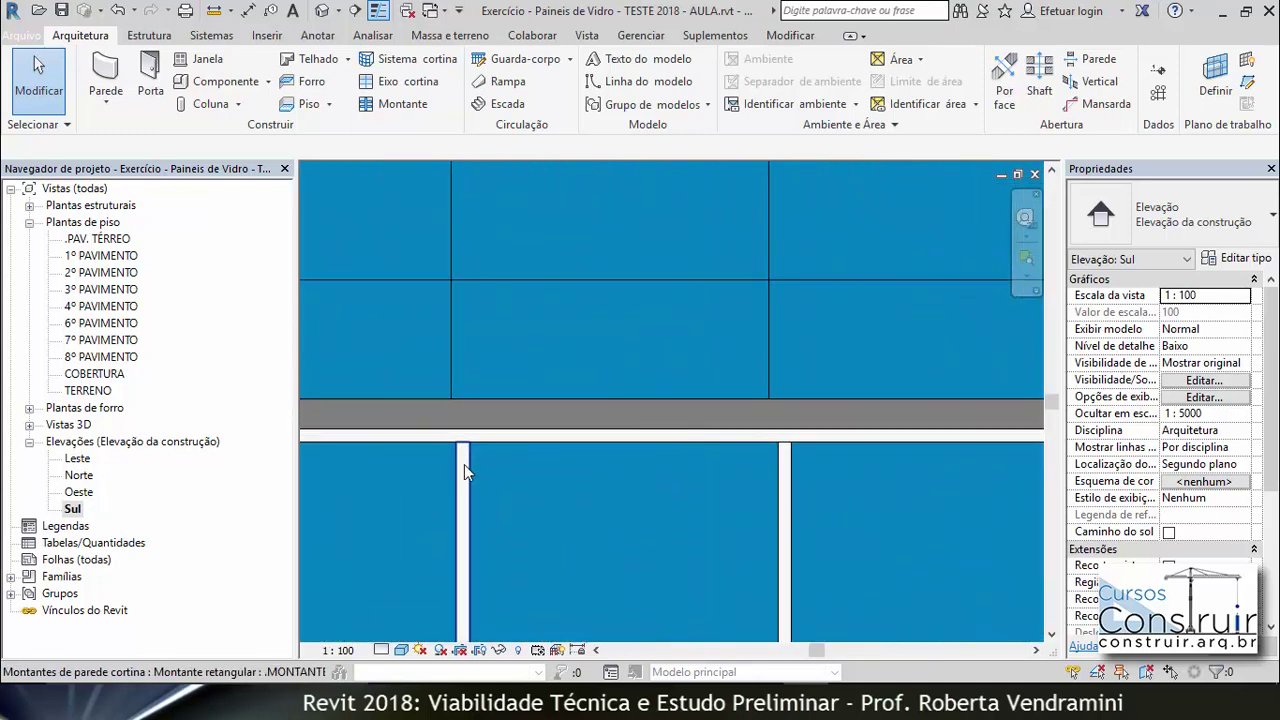
click(793, 37)
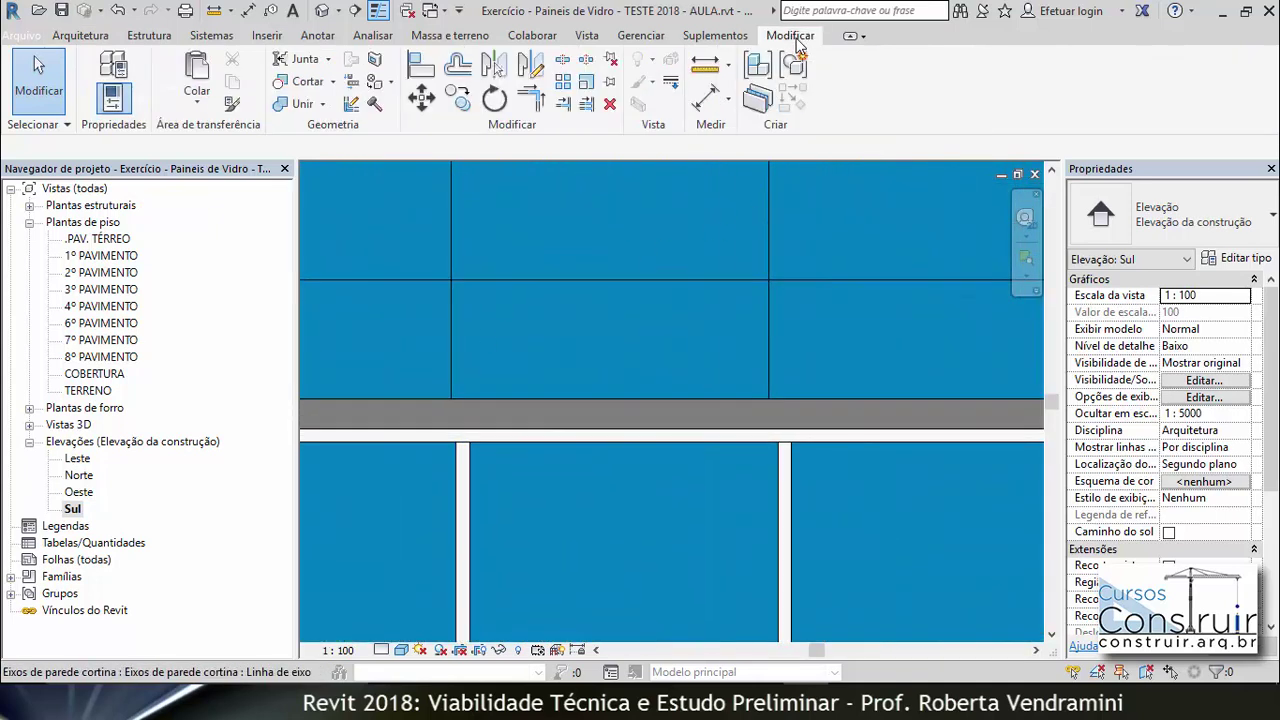
click(424, 72)
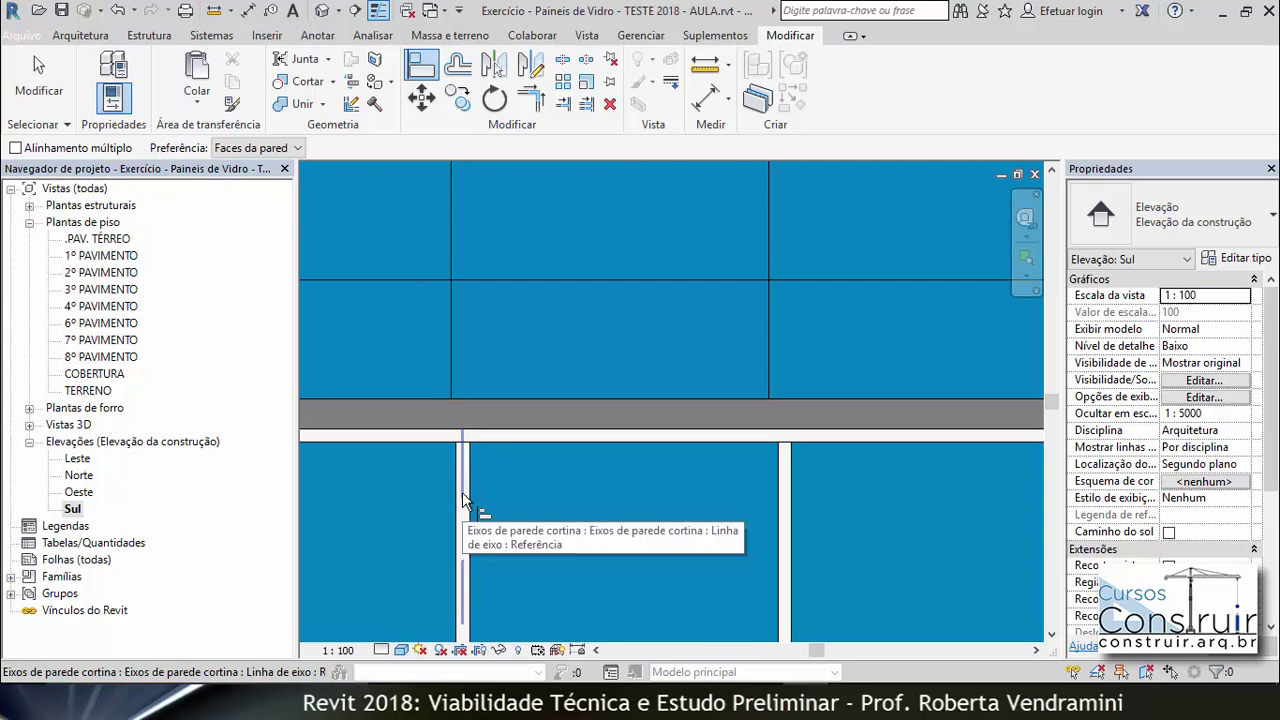
click(462, 493)
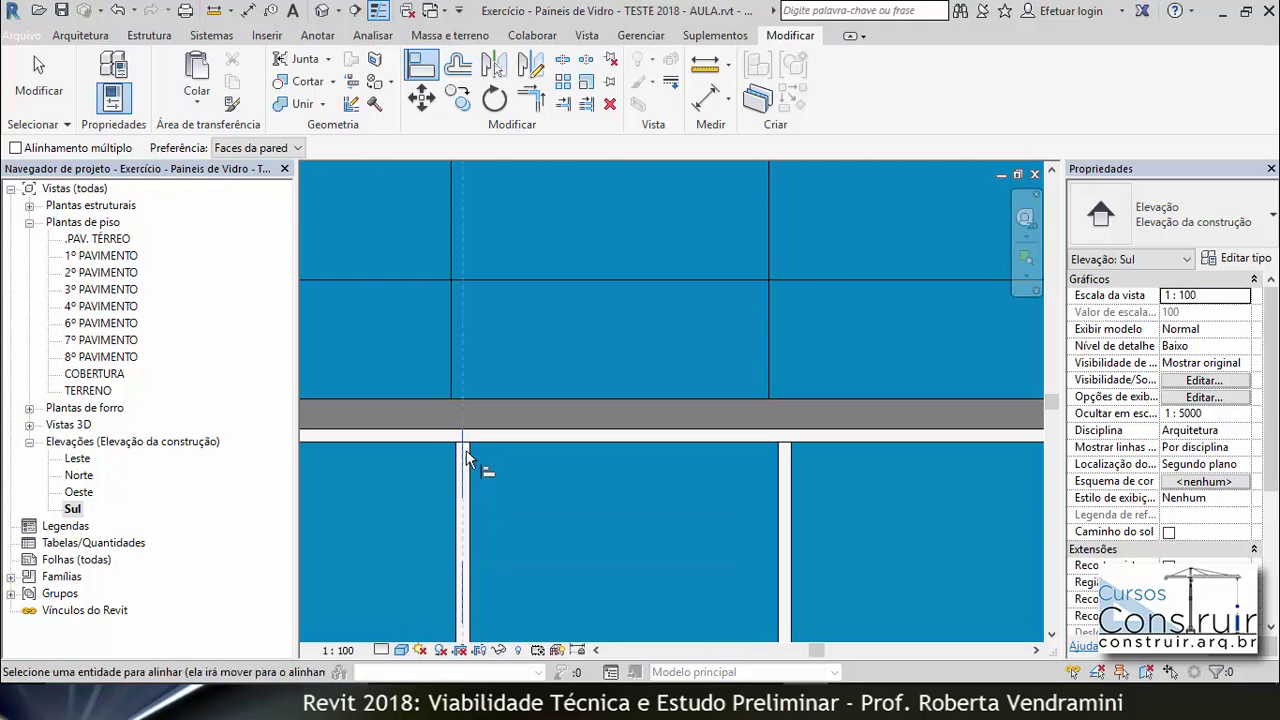
click(451, 356)
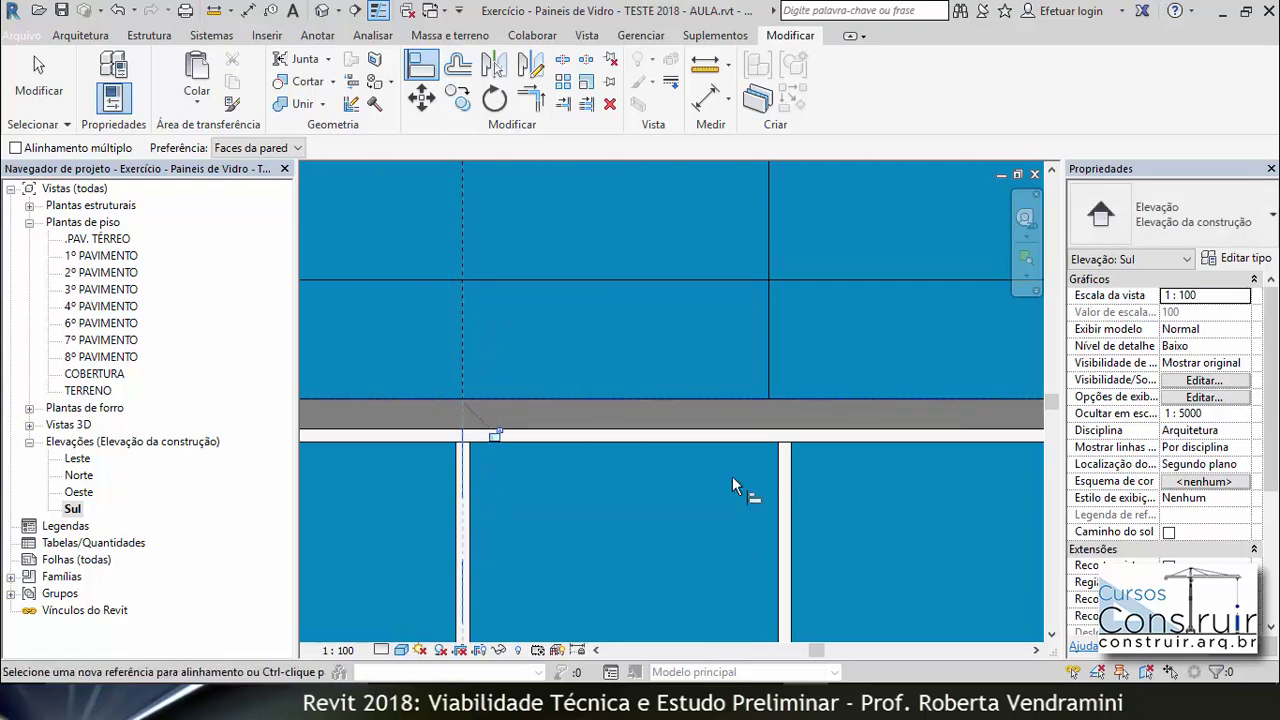
click(787, 489)
click(768, 386)
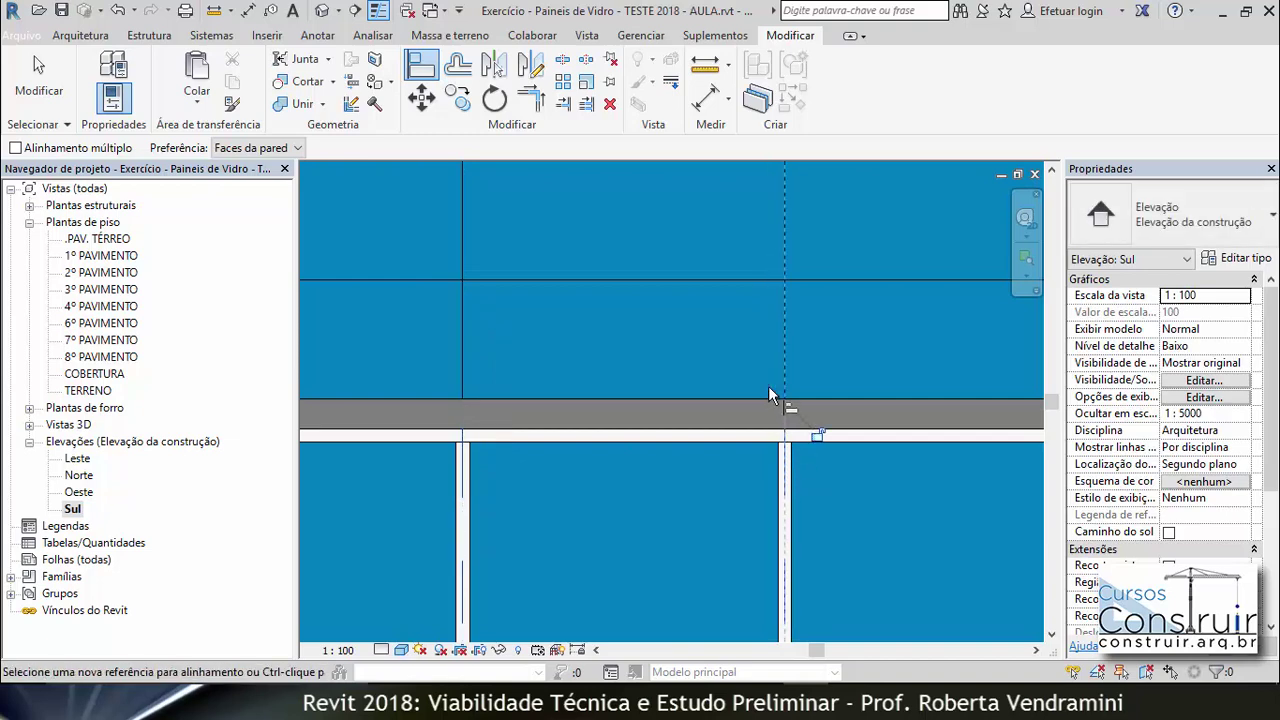
Step: Align two more upper grid lines onto their mullions below
scroll(384, 393, down, 4)
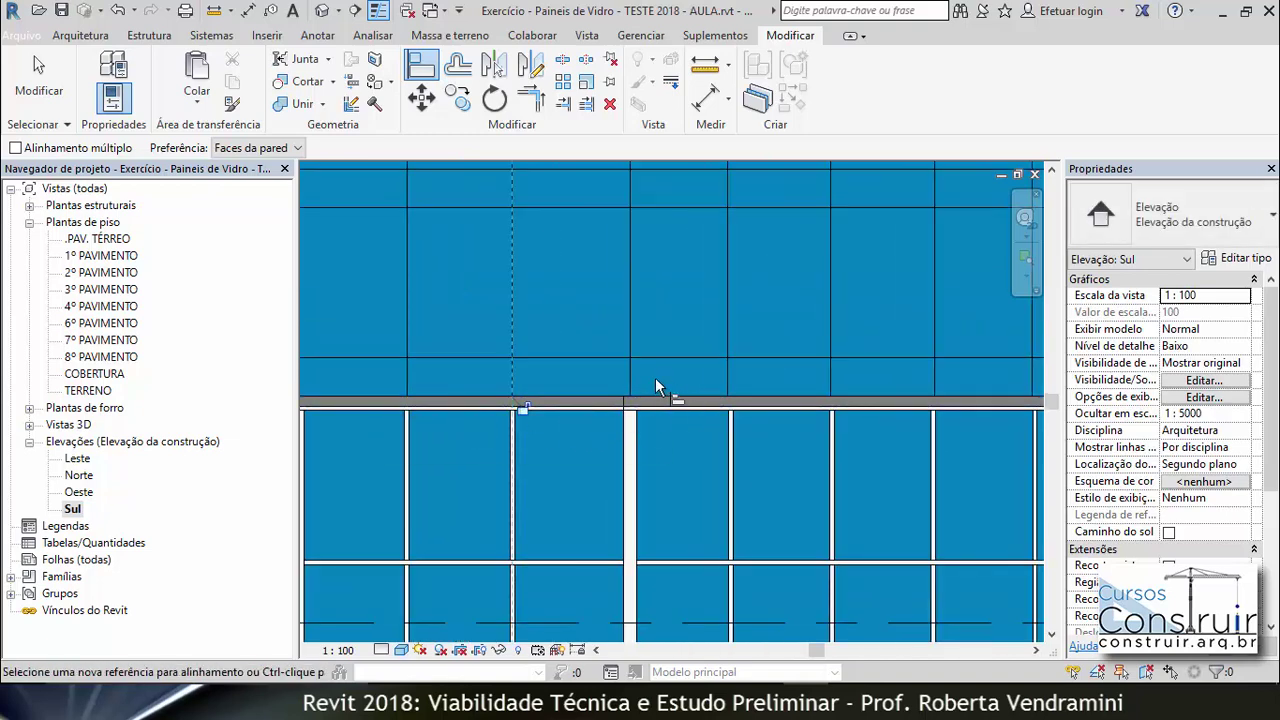
scroll(655, 377, up, 2)
scroll(491, 394, down, 1)
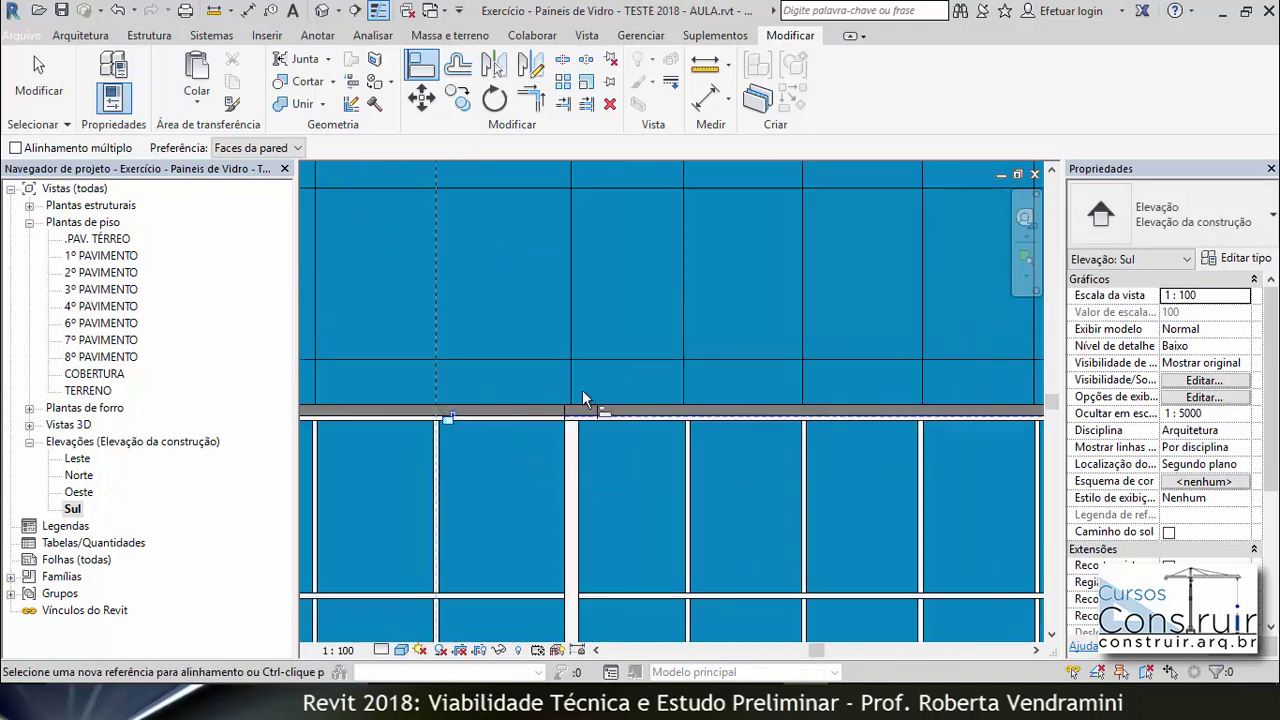
scroll(709, 428, up, 2)
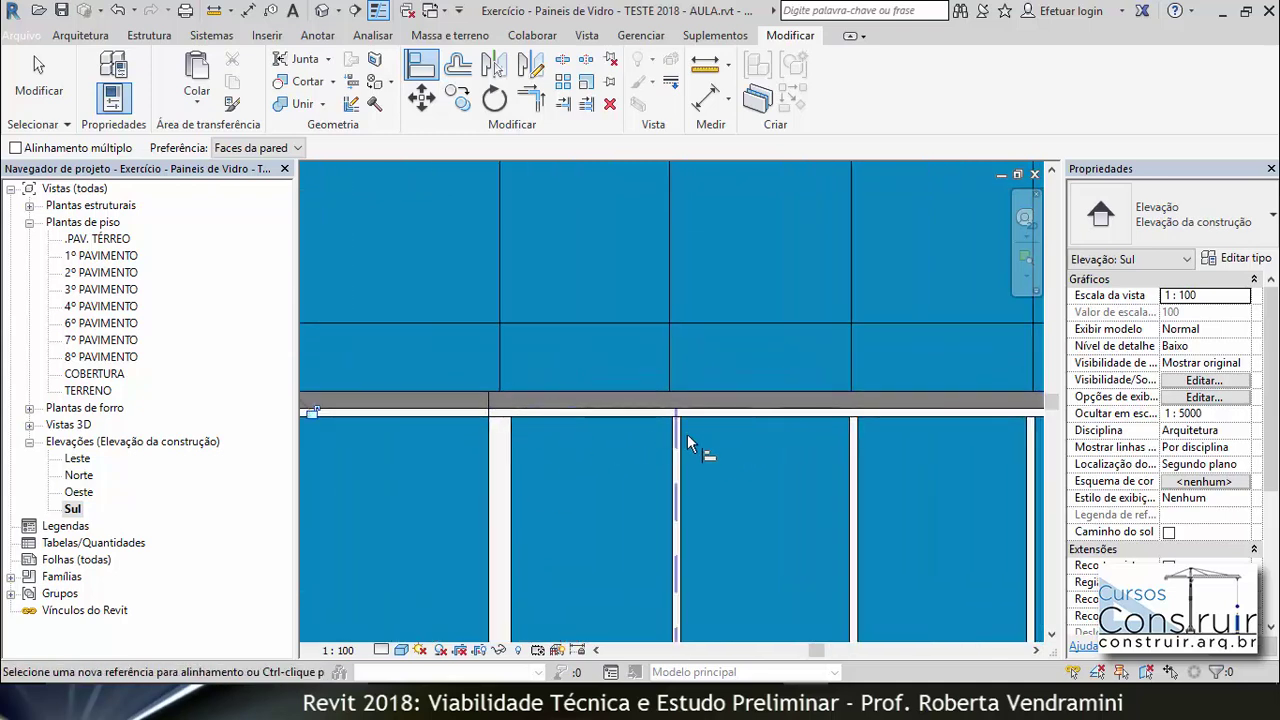
scroll(687, 434, up, 2)
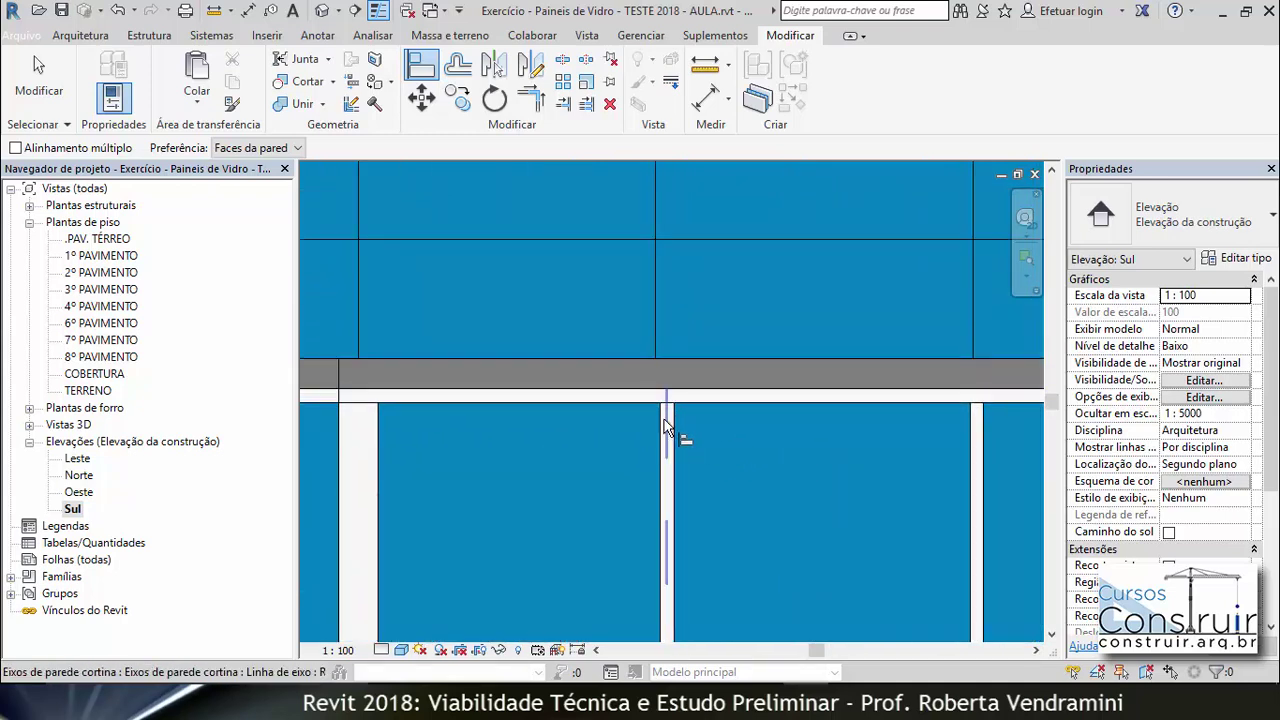
click(667, 428)
click(655, 330)
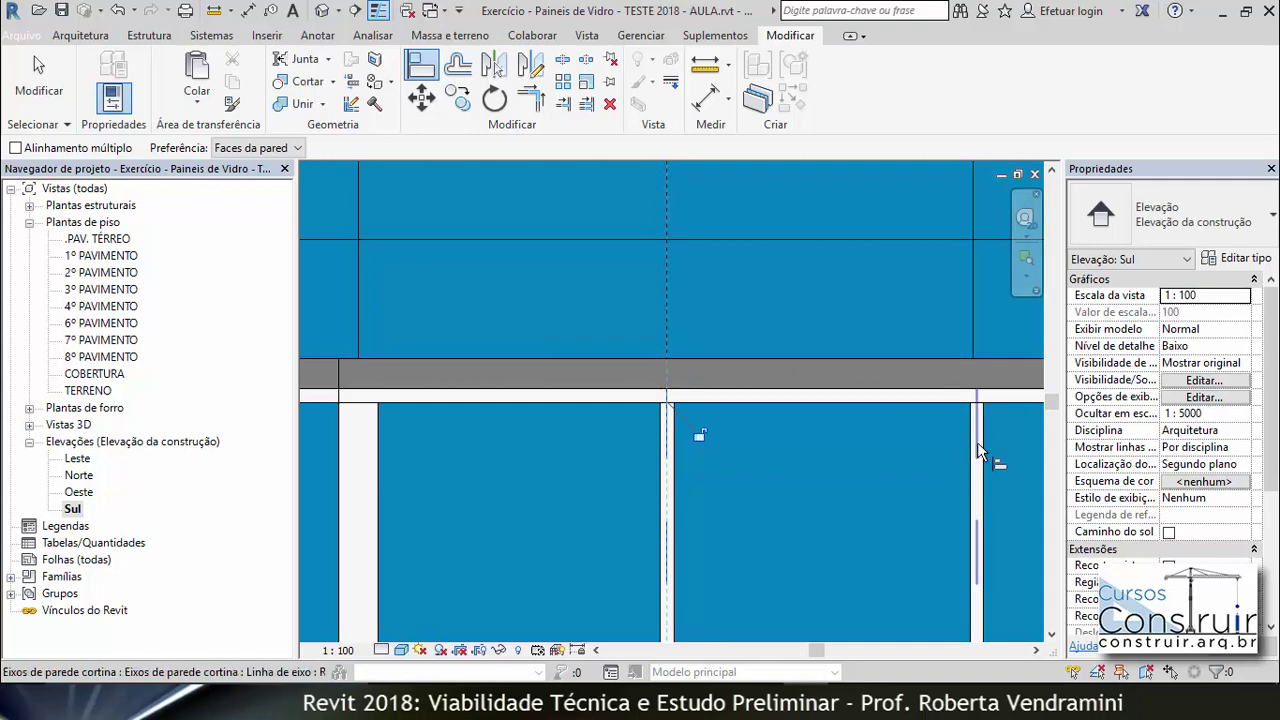
scroll(432, 405, down, 2)
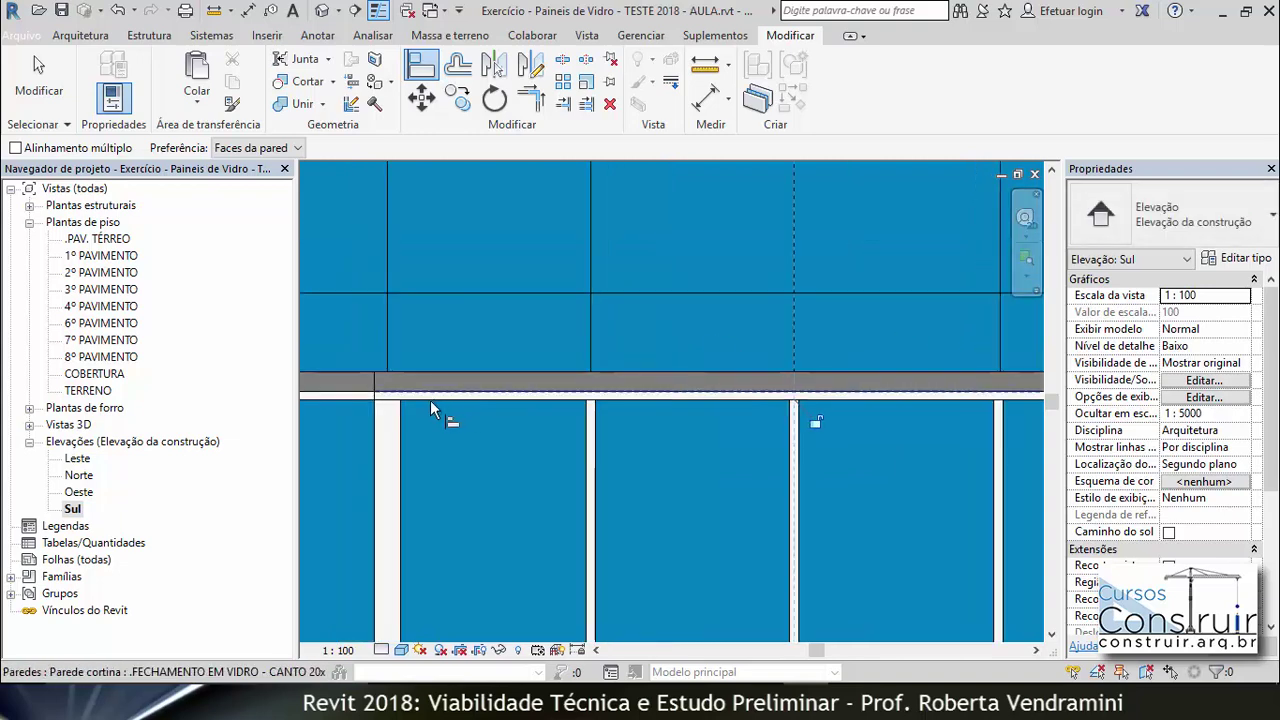
scroll(430, 401, down, 2)
scroll(783, 409, up, 3)
middle_drag(783, 409, 643, 395)
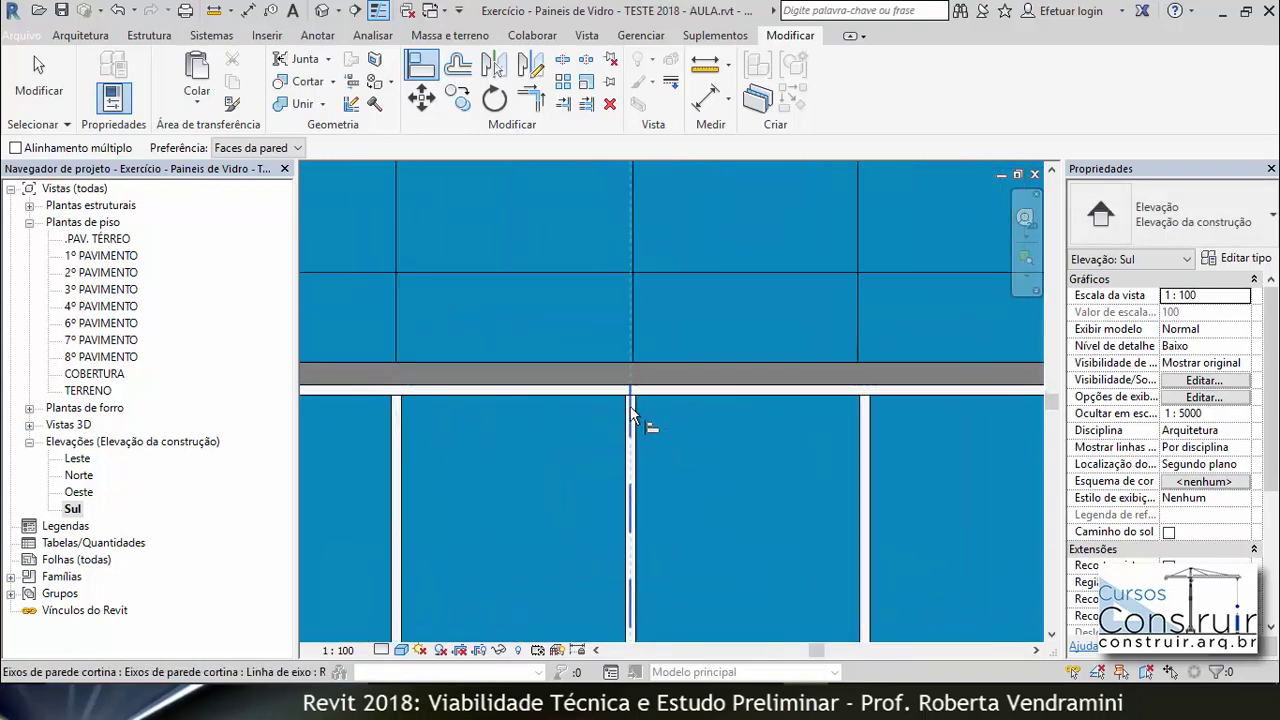
click(630, 406)
click(866, 424)
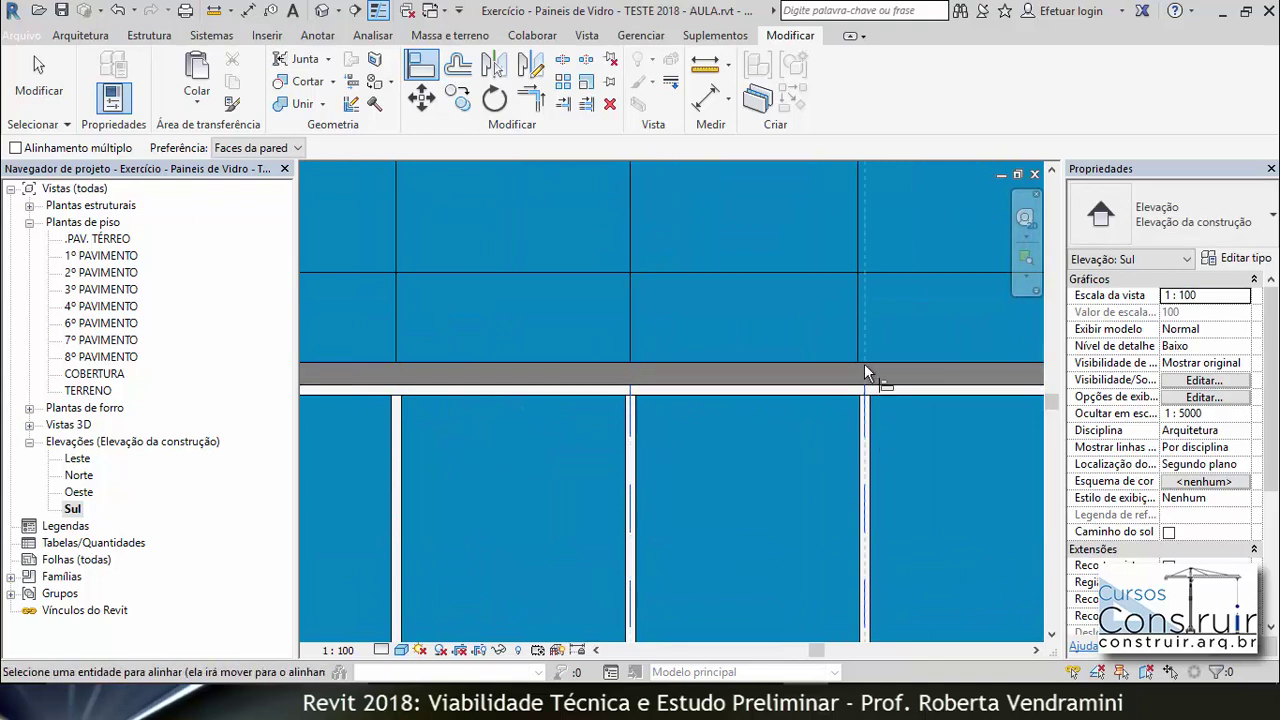
click(860, 333)
Step: Align the remaining grid line onto the central mullion and end aligning
scroll(440, 405, down, 4)
scroll(540, 430, down, 2)
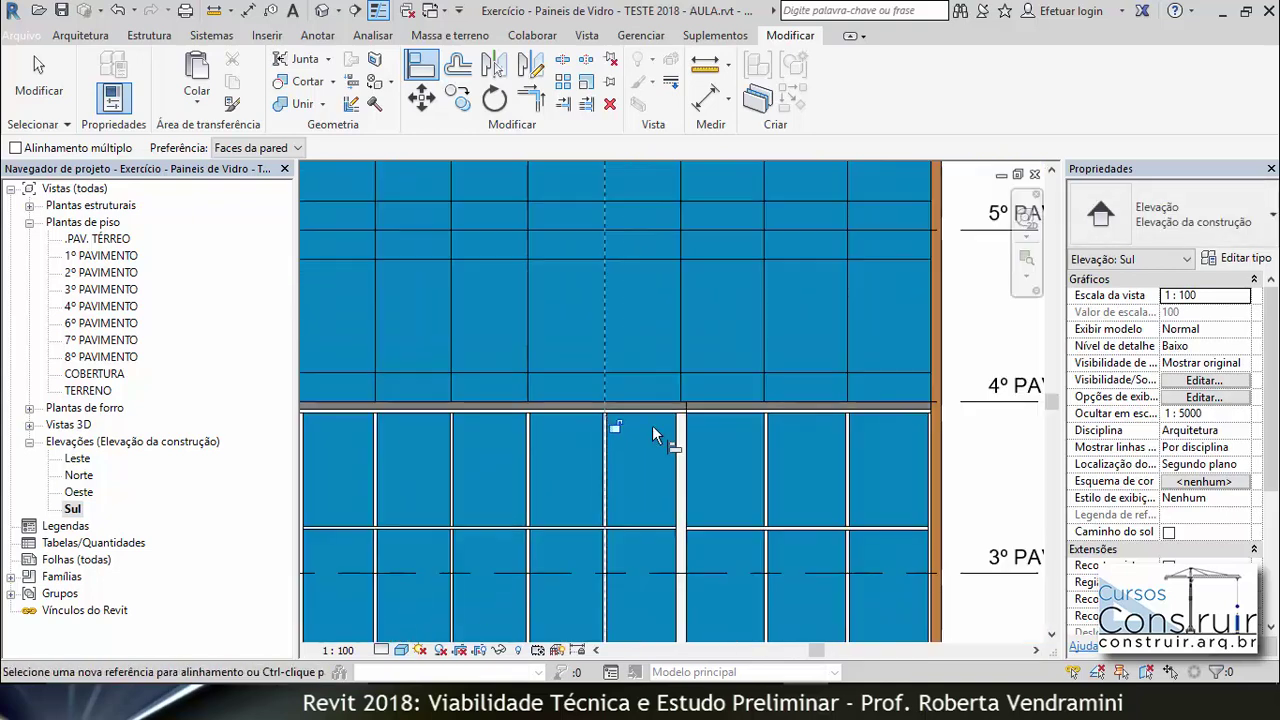
scroll(808, 405, up, 2)
scroll(770, 425, up, 3)
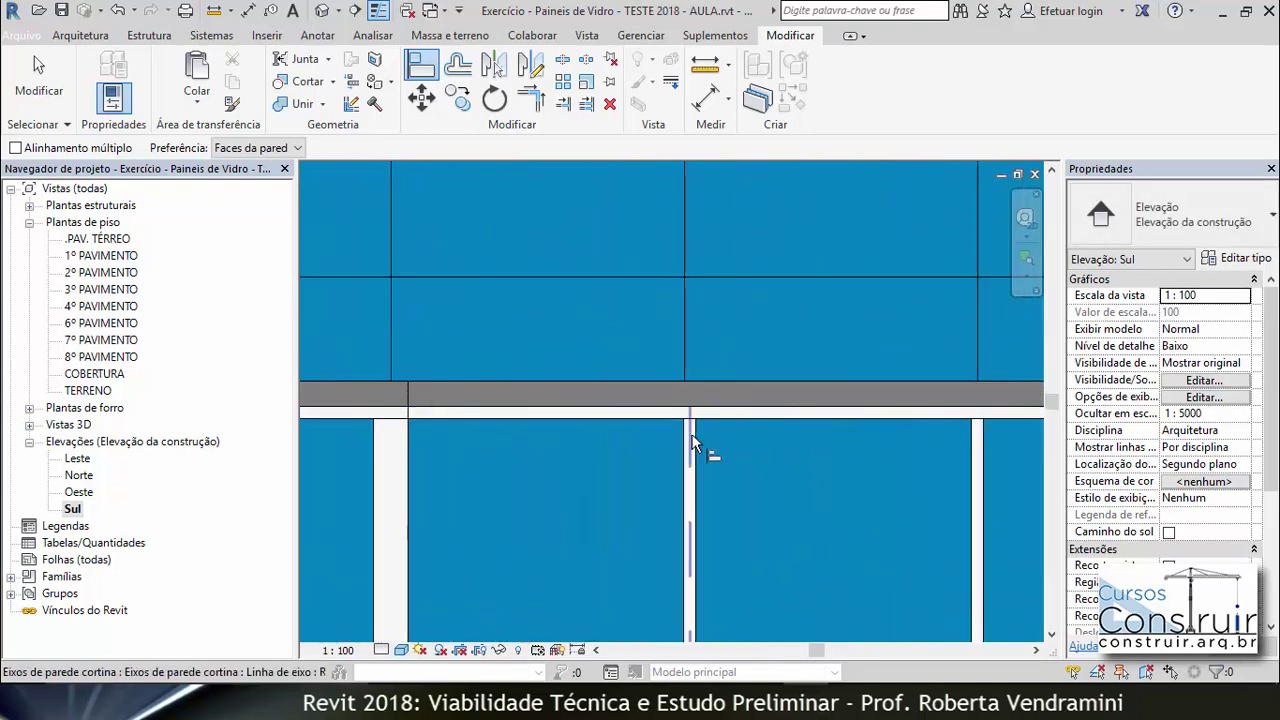
click(687, 351)
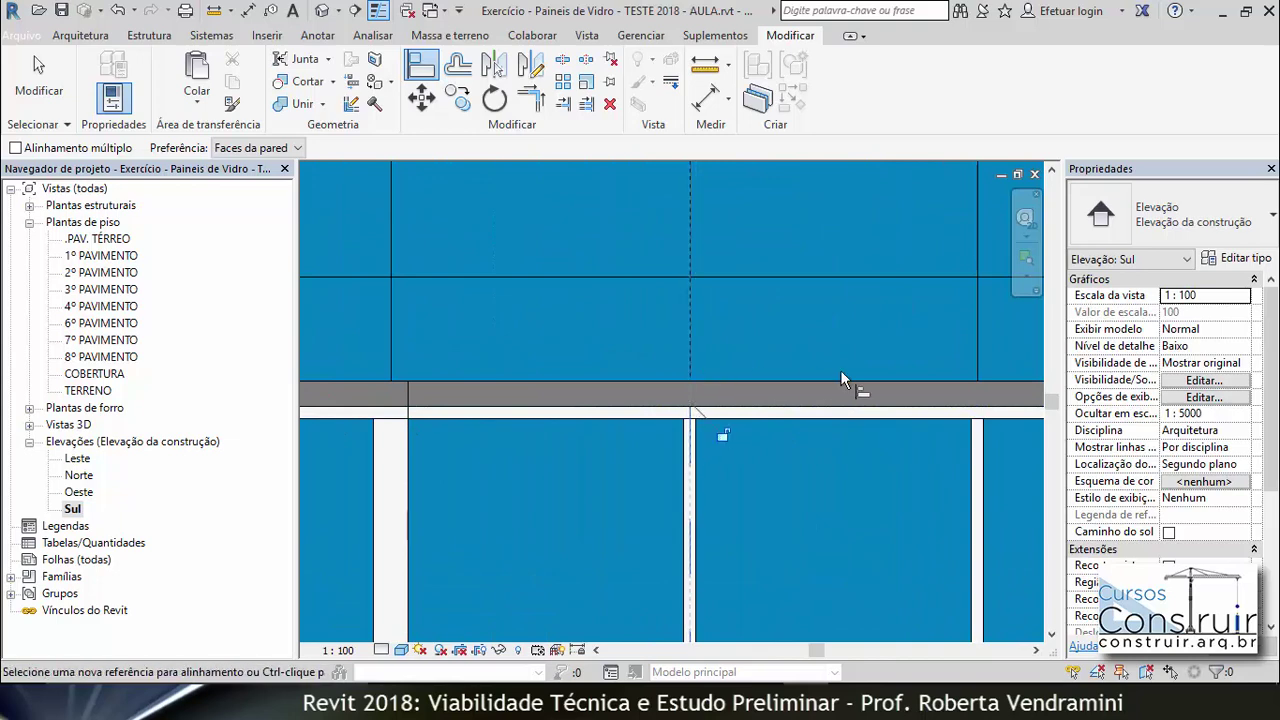
click(976, 453)
scroll(620, 460, down, 2)
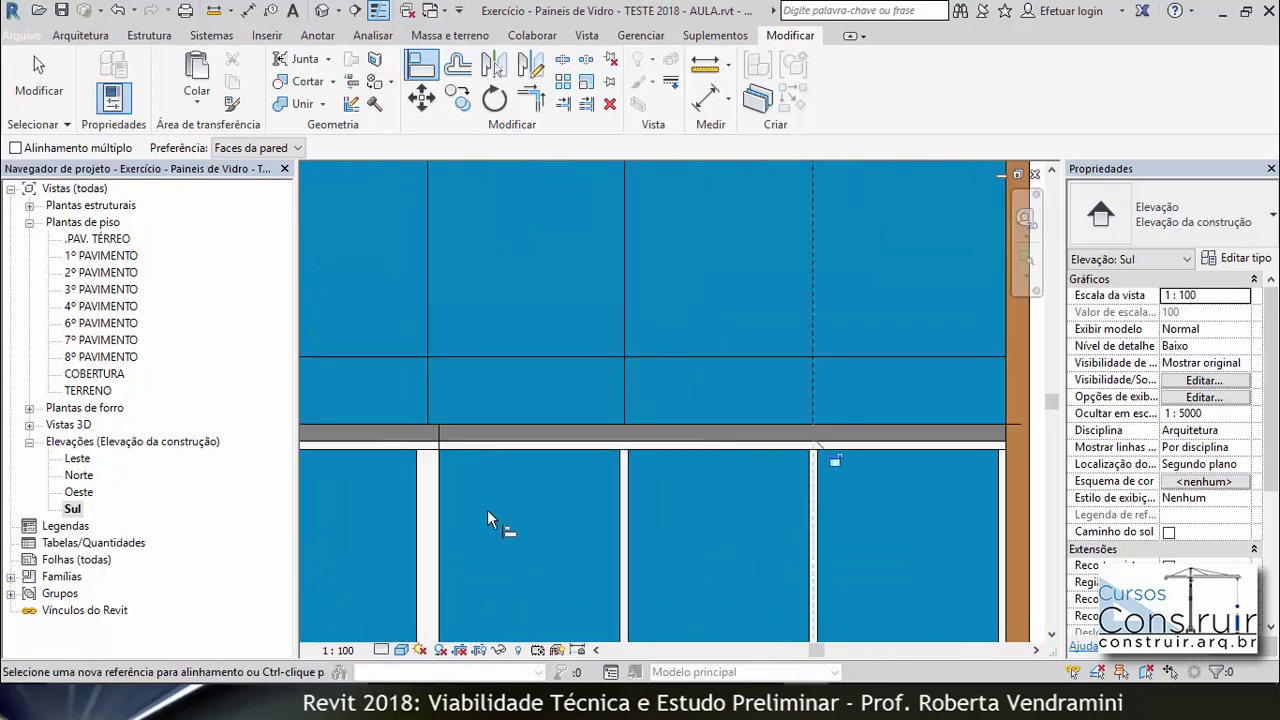
scroll(487, 509, down, 1)
key(Escape)
key(Escape)
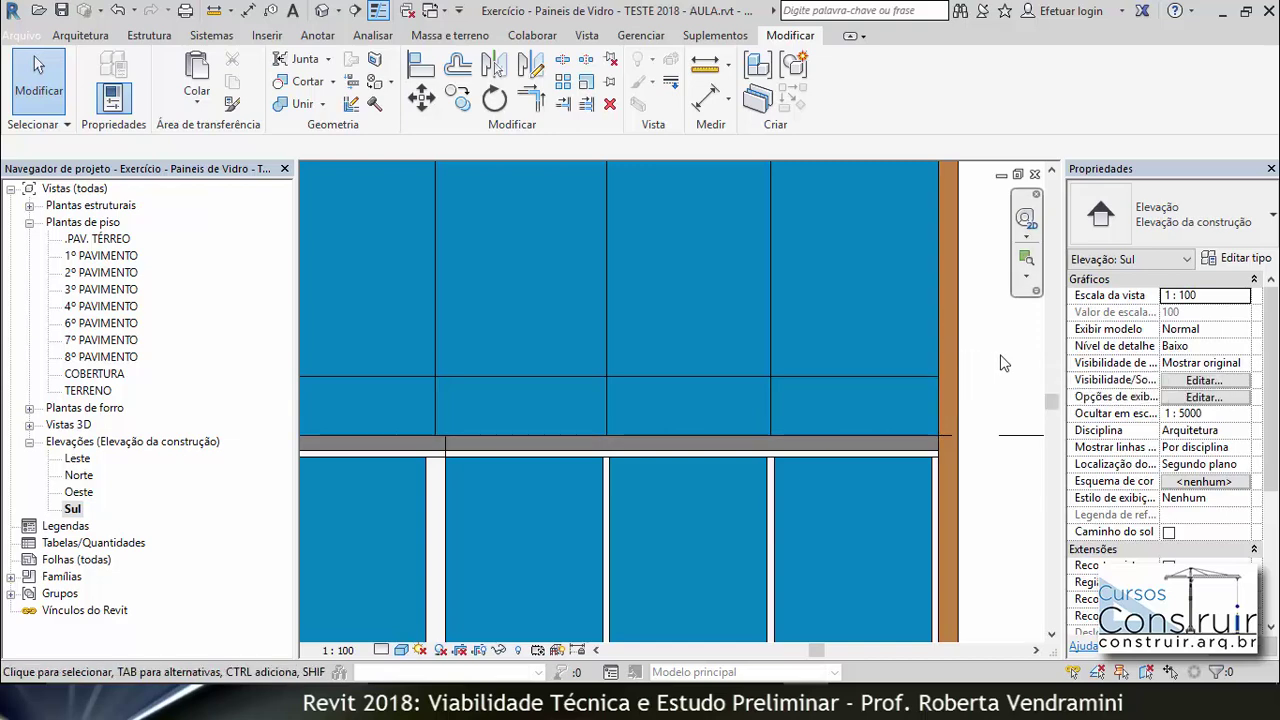
Step: Zoom into where the upper grid meets the gray band, then undo the last edit
scroll(765, 447, up, 2)
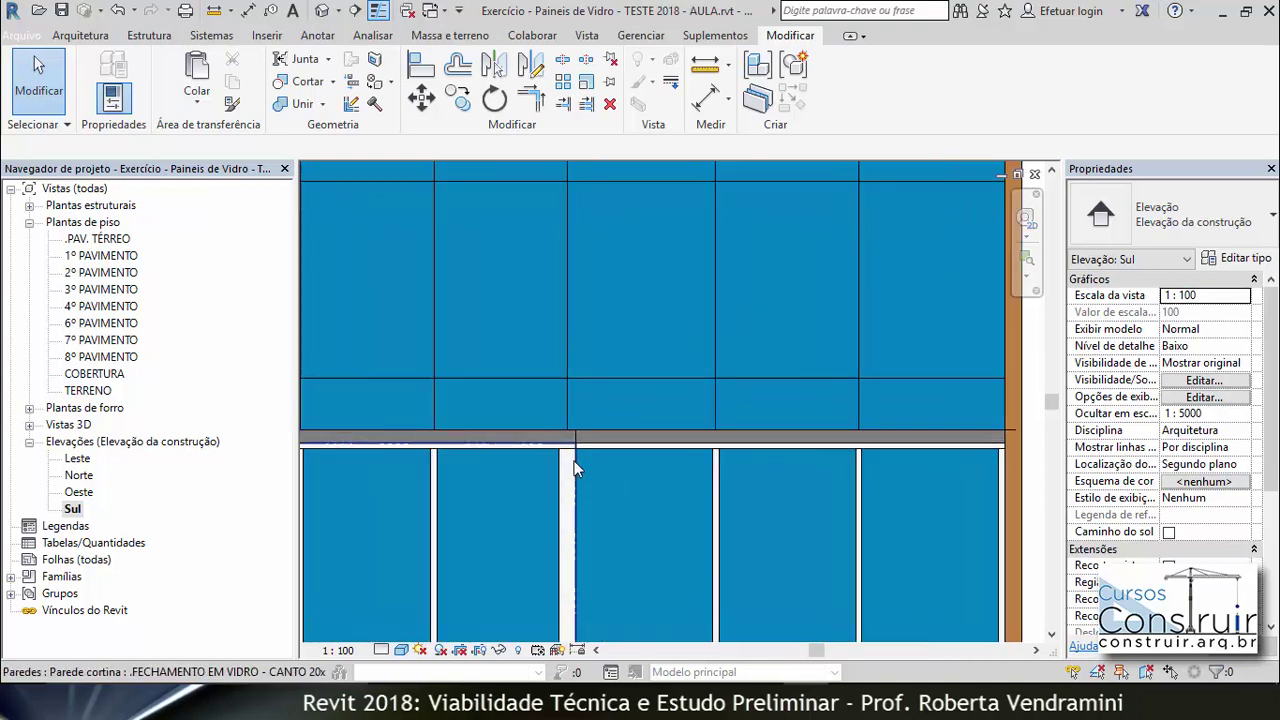
scroll(585, 438, up, 2)
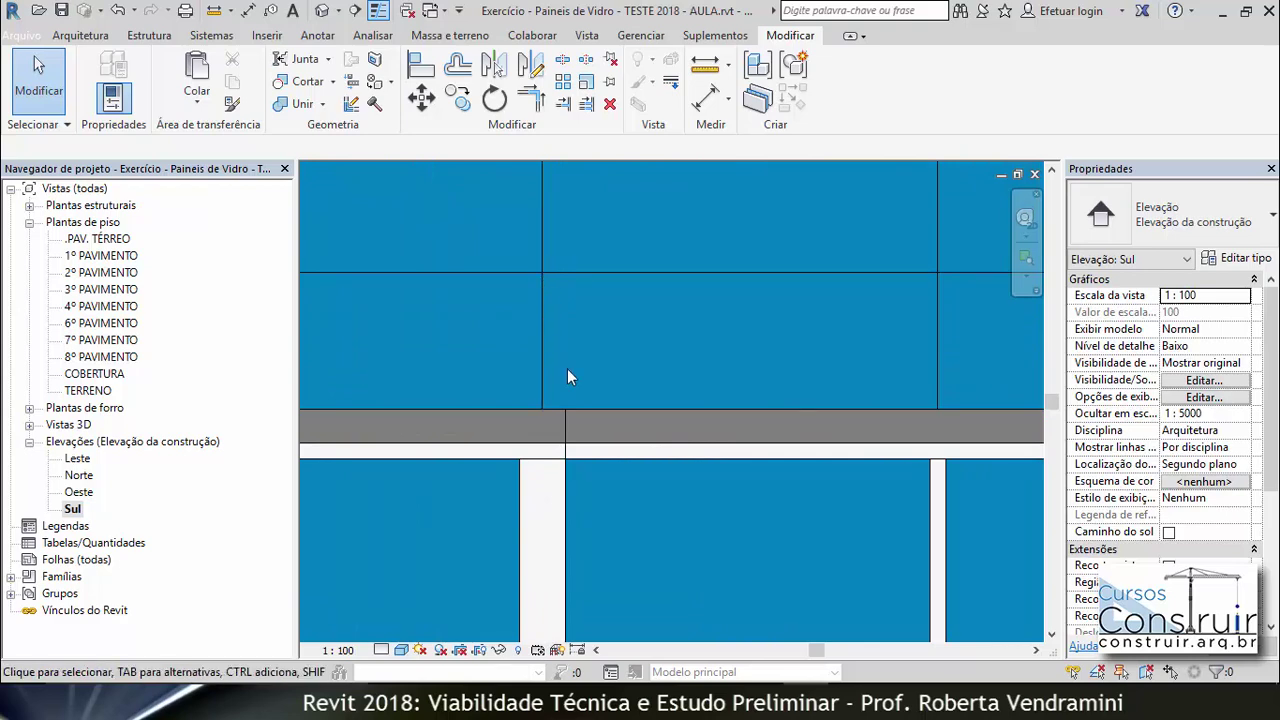
scroll(567, 368, up, 2)
scroll(582, 401, up, 1)
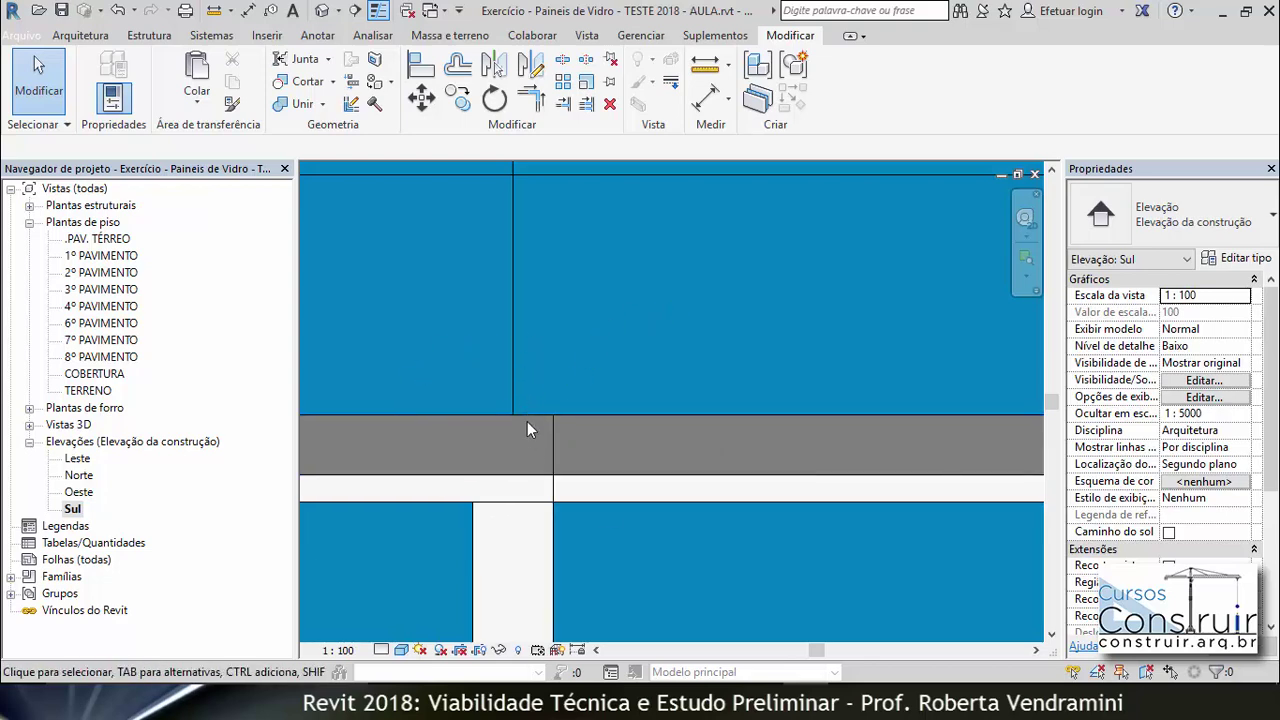
key(ctrl+z)
Step: Switch the elevation to Hidden Line display and start a reference plane with offset 0.0350
click(401, 651)
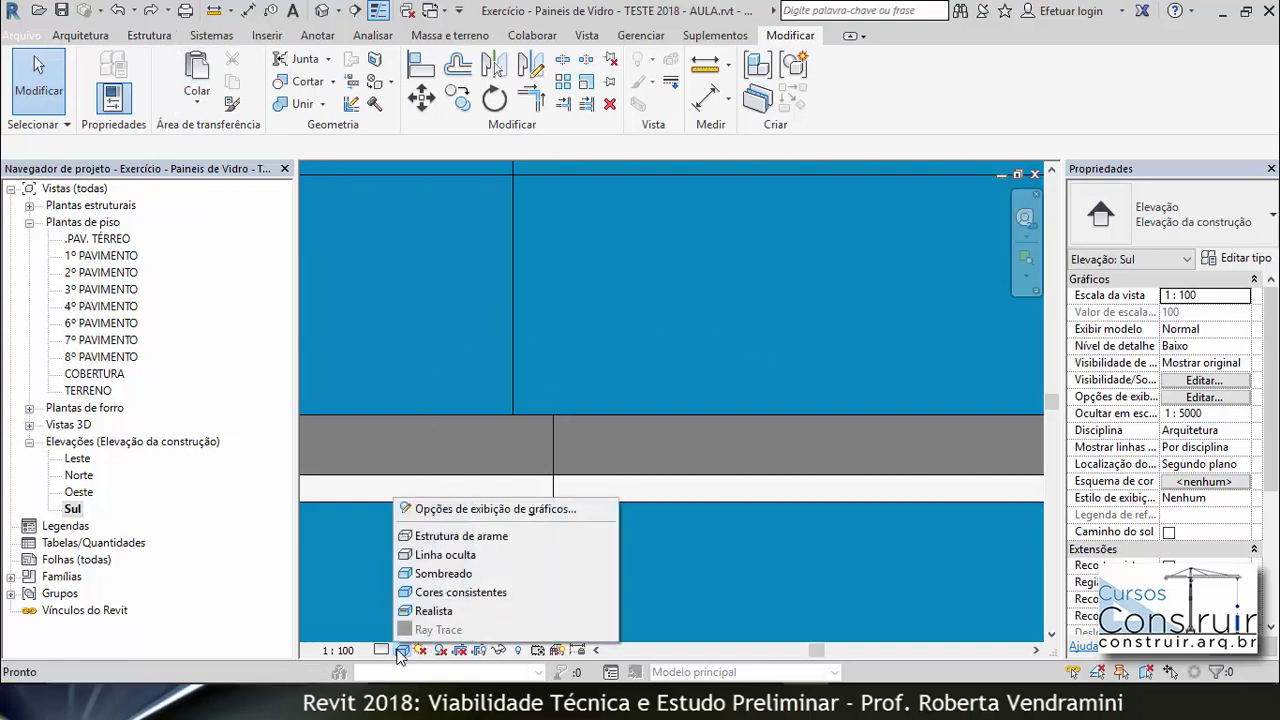
click(430, 554)
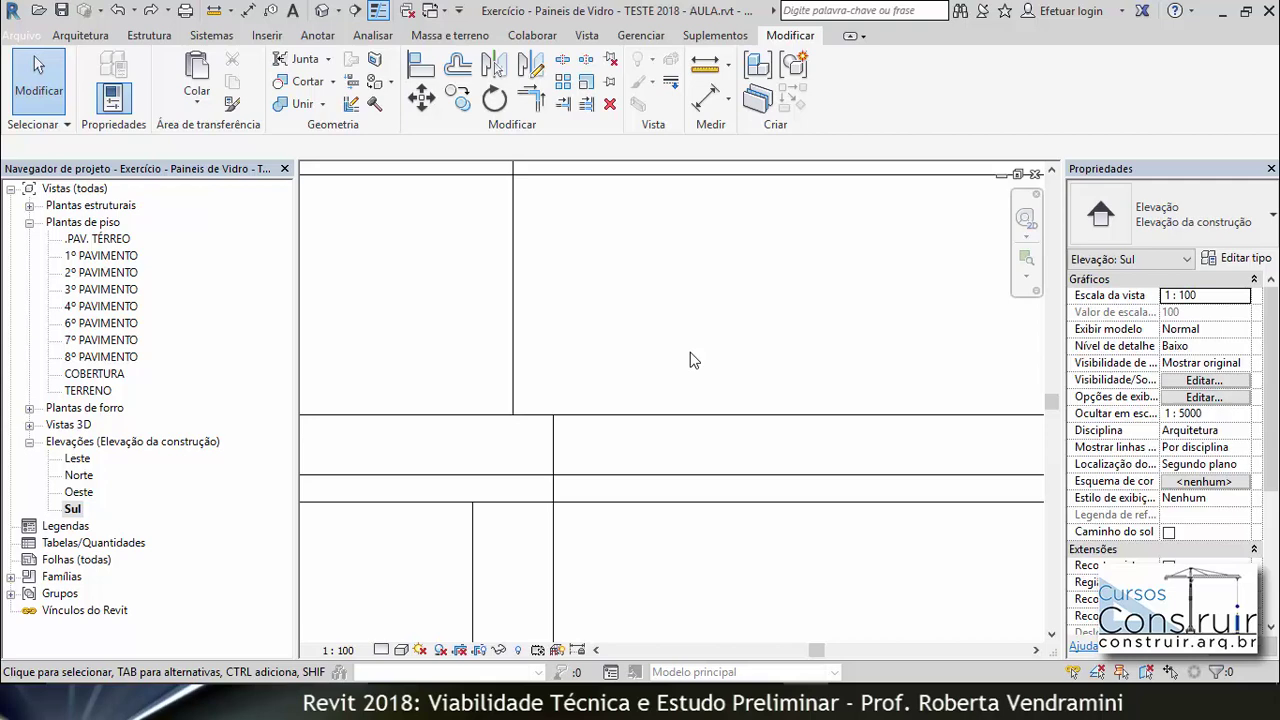
key(r)
key(p)
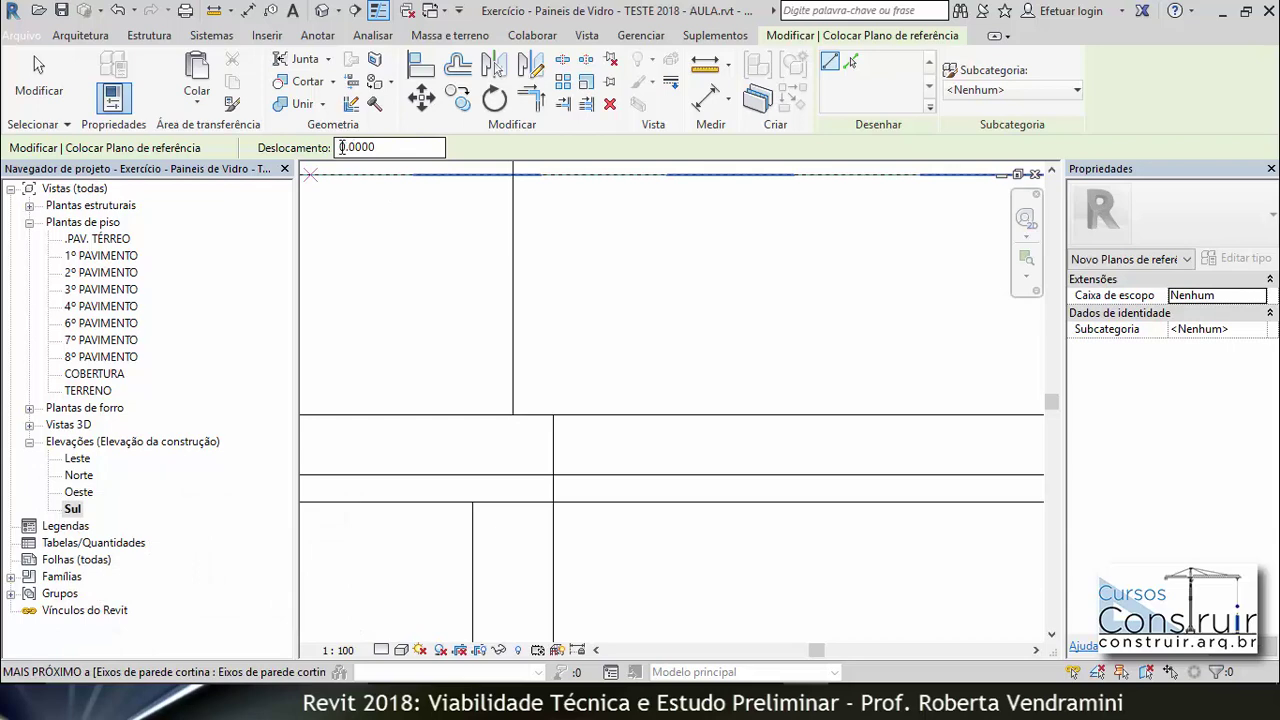
drag(350, 147, 387, 147)
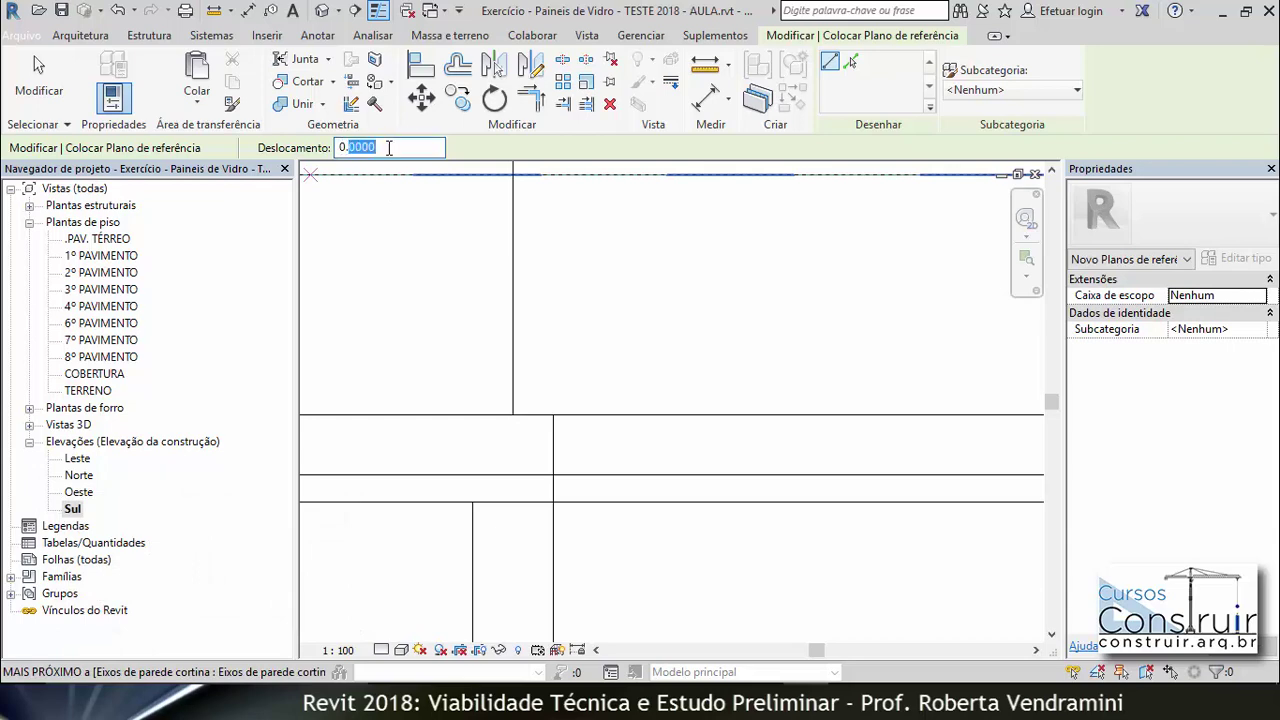
text(0)
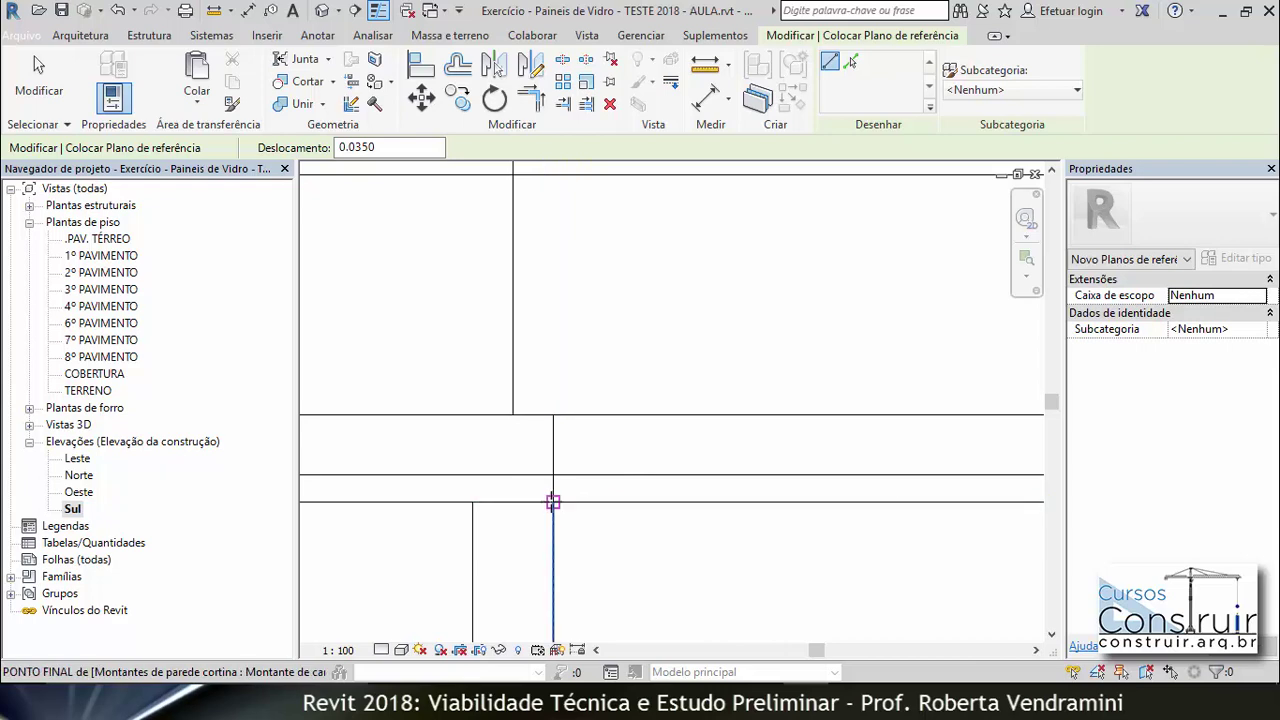
Step: Place a trial reference plane at the mullion end, then abandon it
click(553, 502)
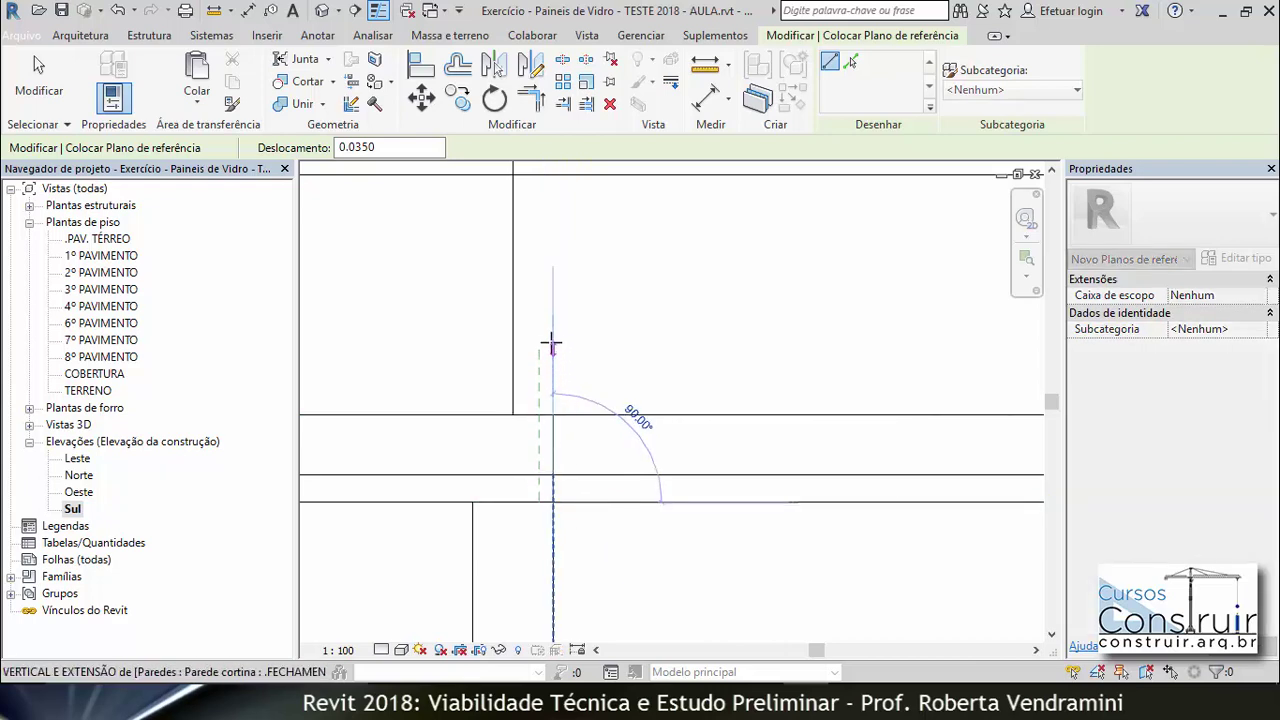
click(552, 275)
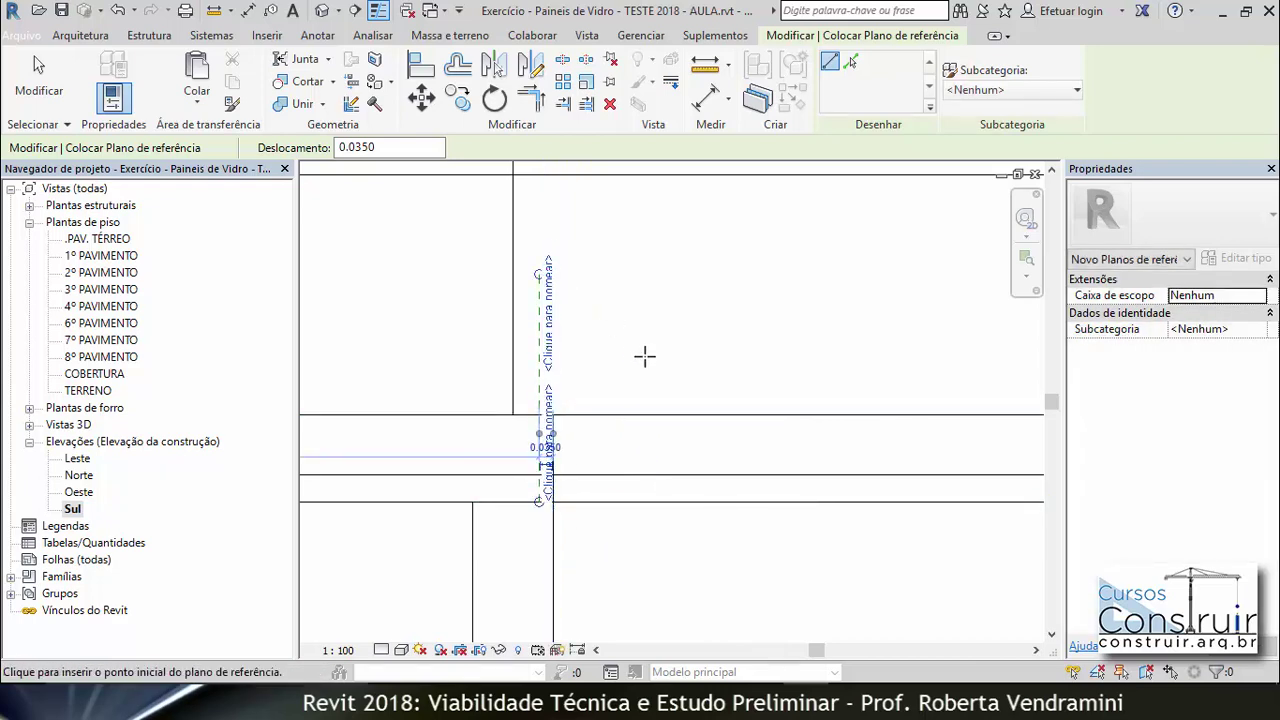
scroll(866, 383, down, 1)
scroll(866, 383, down, 2)
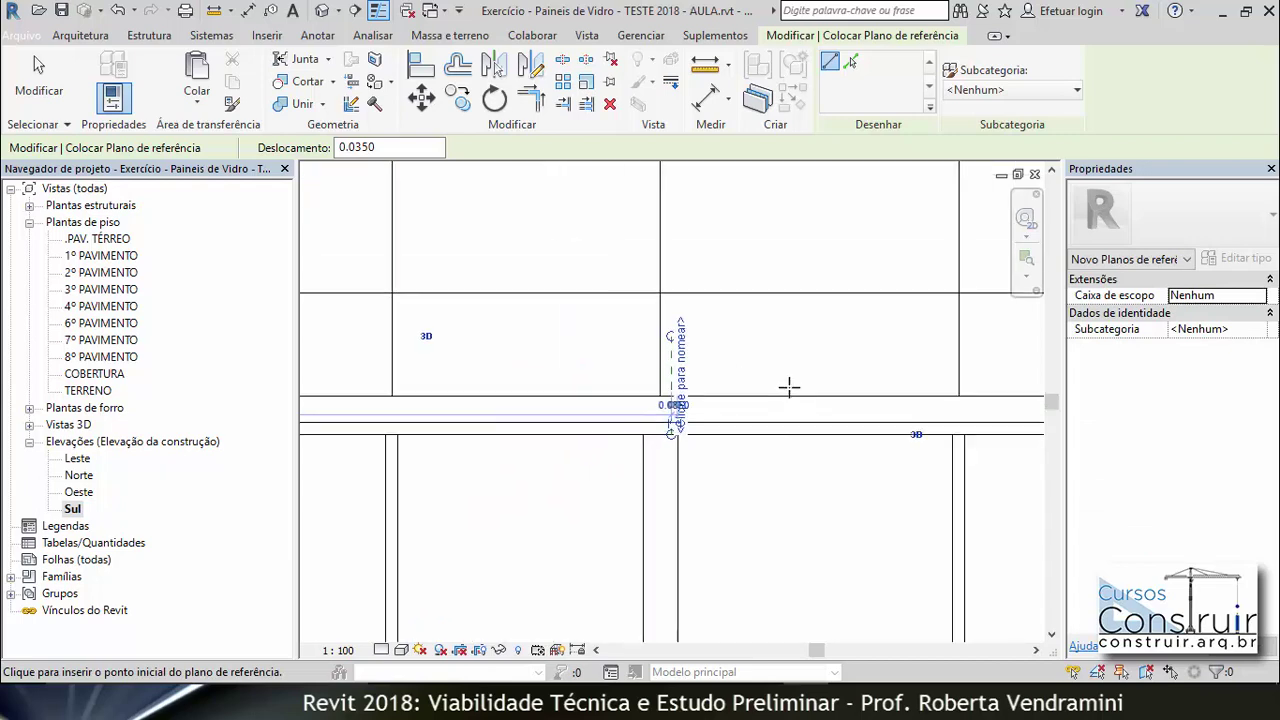
scroll(866, 386, down, 2)
scroll(789, 387, down, 1)
scroll(789, 387, down, 1)
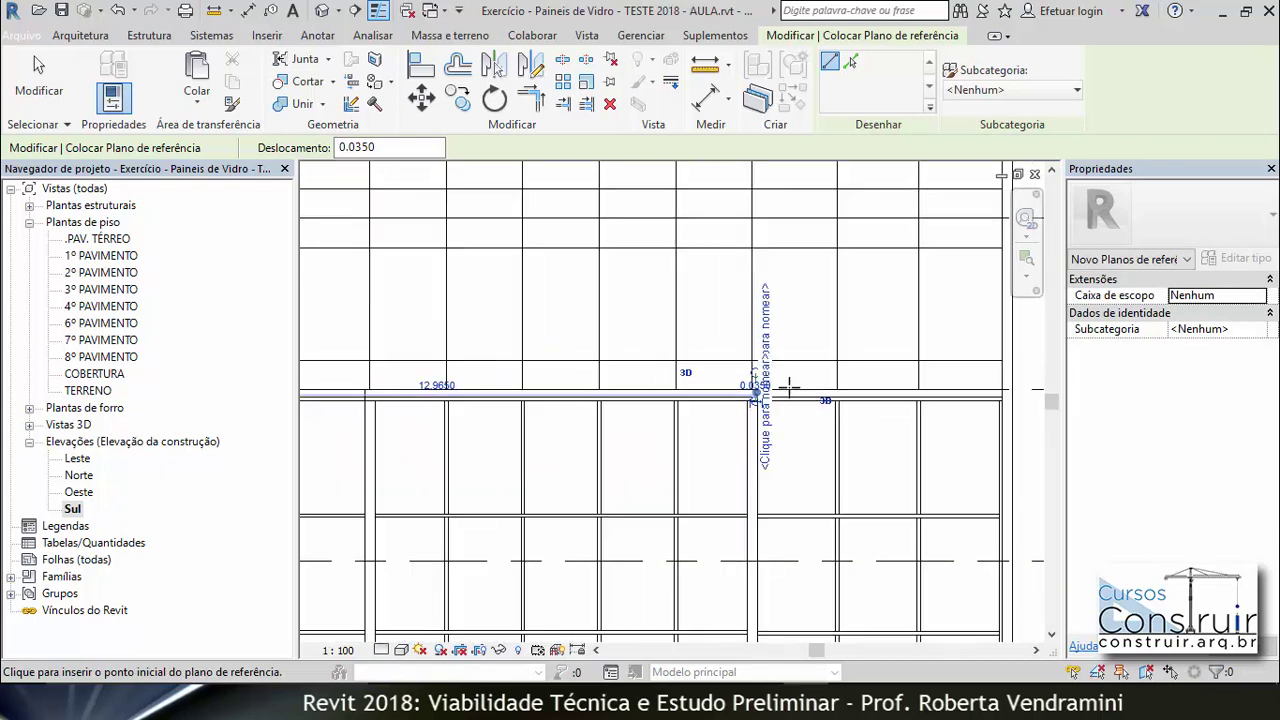
scroll(700, 390, down, 1)
scroll(425, 393, up, 1)
scroll(425, 393, up, 2)
scroll(414, 391, up, 1)
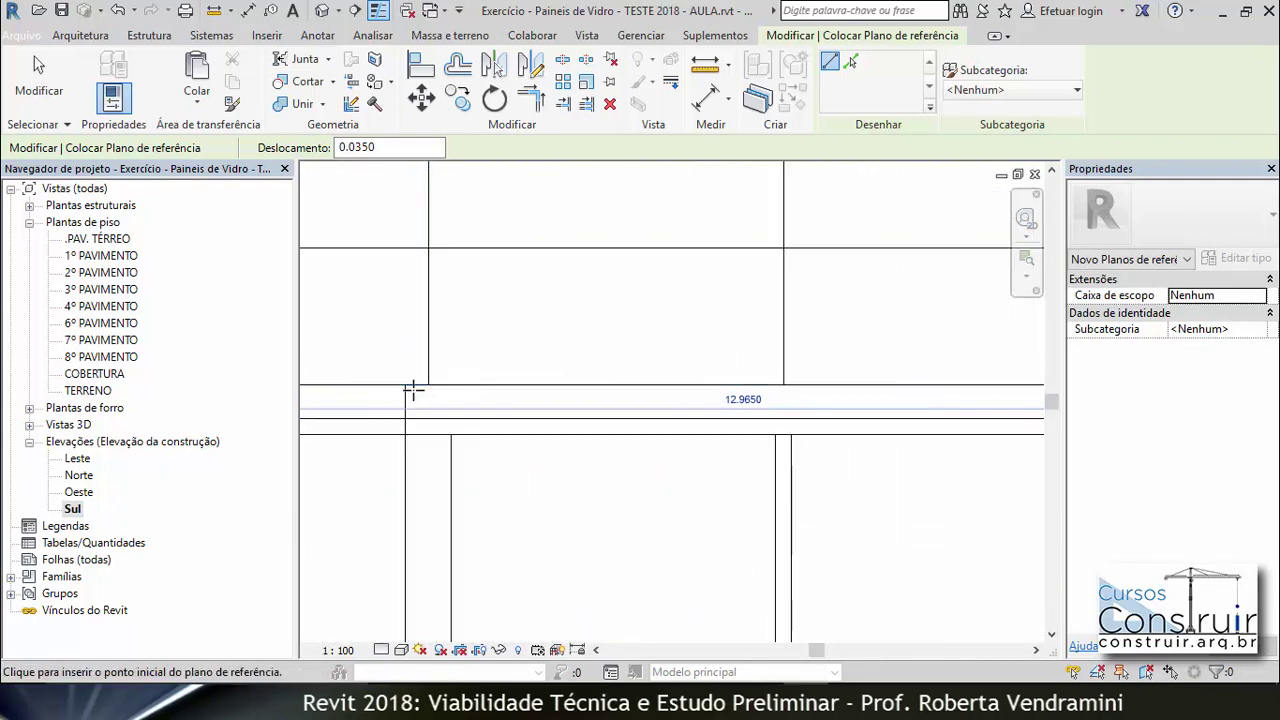
scroll(405, 385, up, 1)
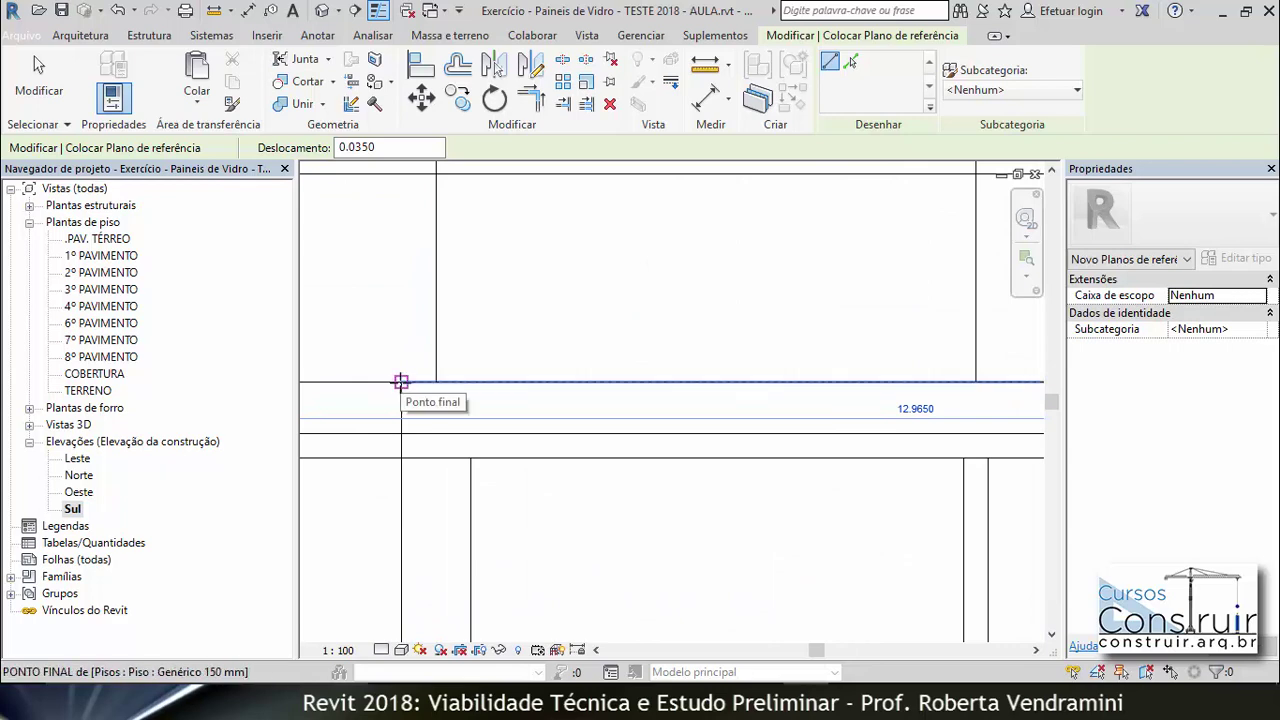
click(400, 382)
Step: Draw the vertical reference plane down from the floor edge endpoint
scroll(400, 382, up, 1)
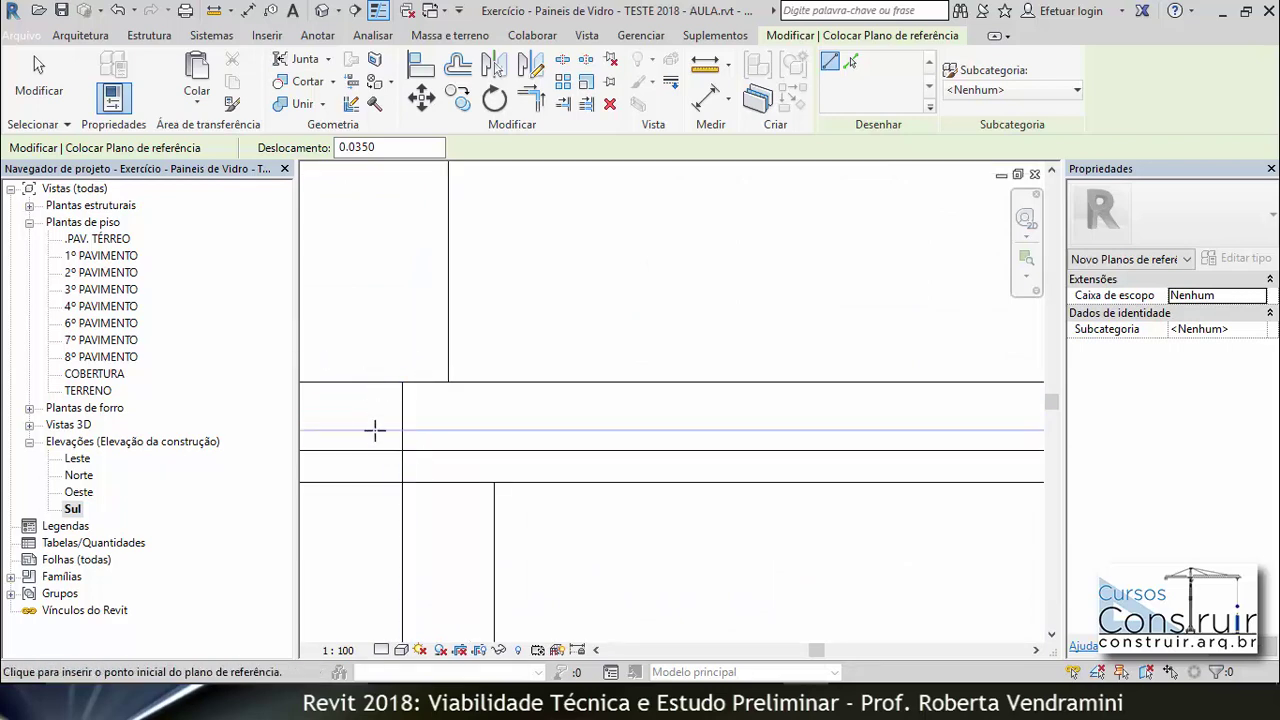
click(401, 381)
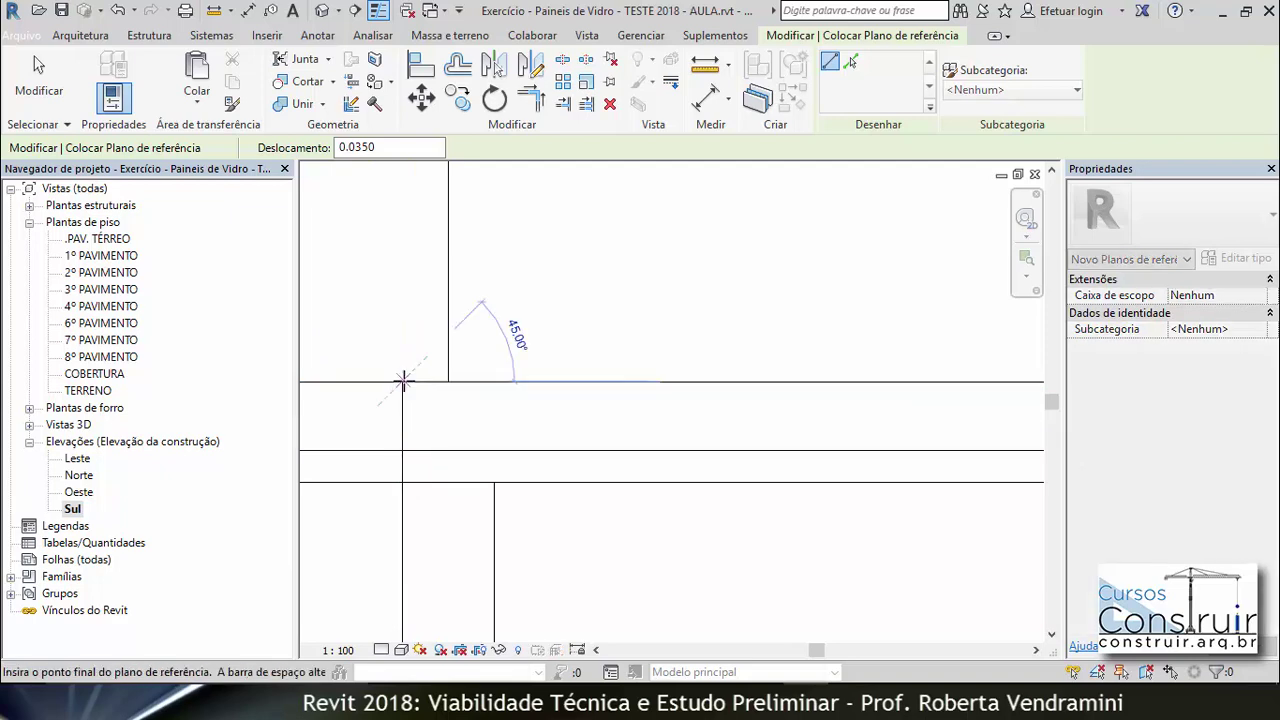
click(402, 543)
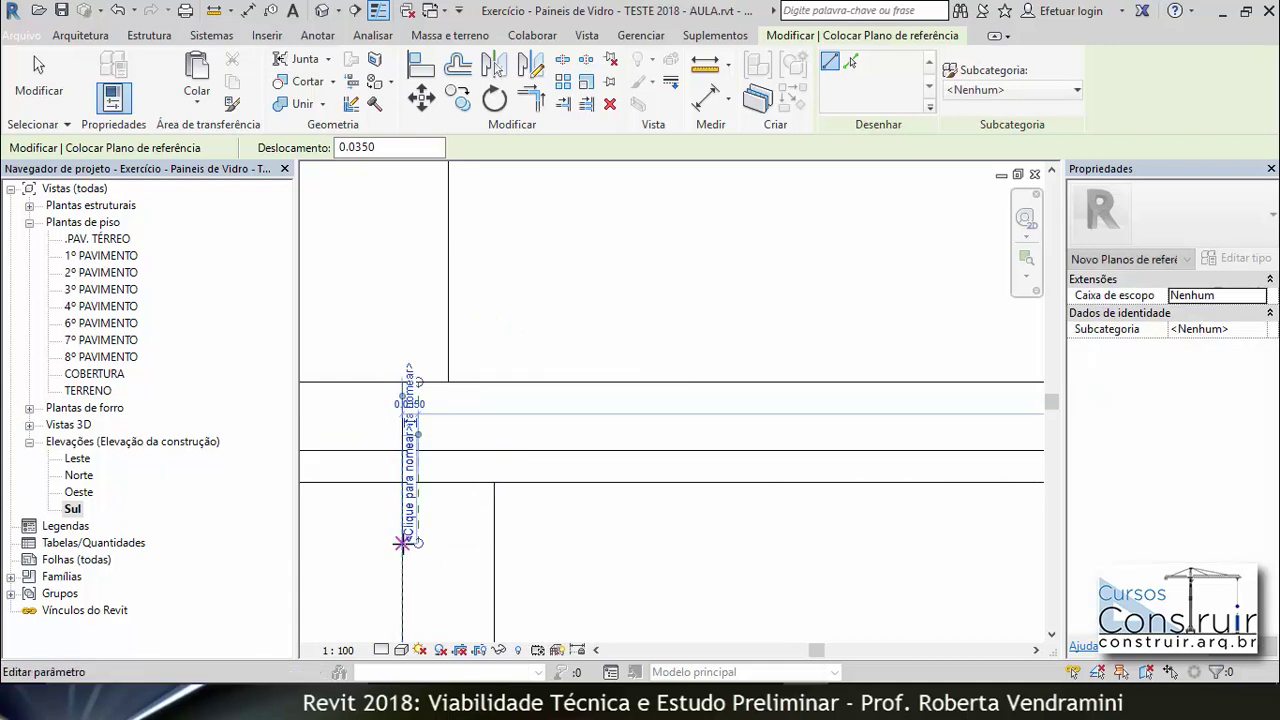
click(420, 384)
key(Escape)
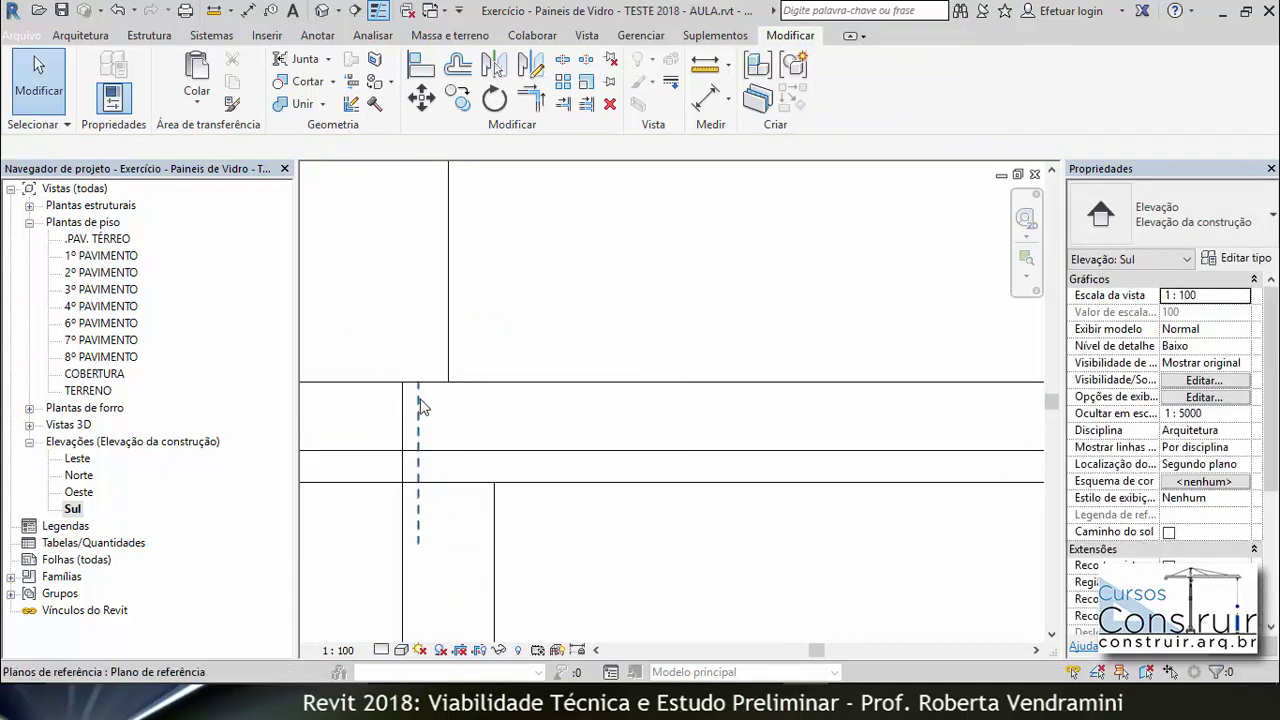
Step: Extend the new reference plane upward past the floor edge
click(420, 405)
scroll(420, 405, up, 3)
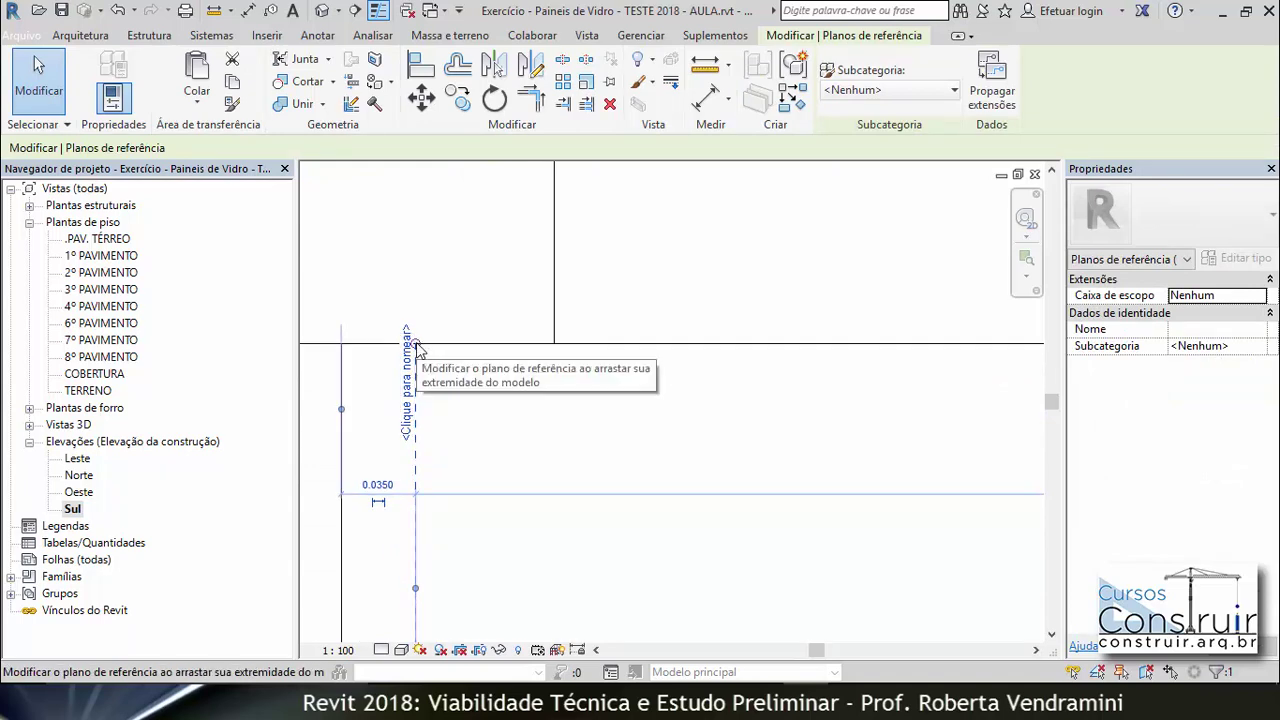
drag(418, 348, 415, 185)
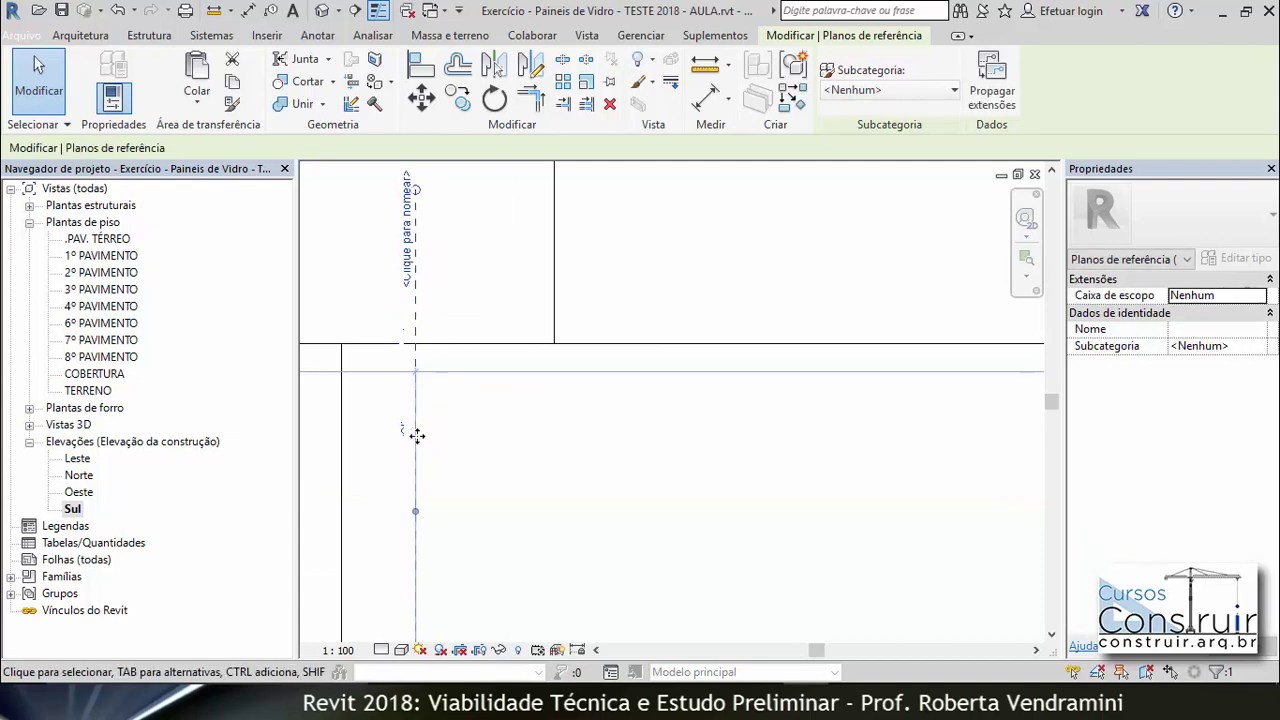
scroll(417, 436, down, 2)
scroll(423, 457, down, 2)
scroll(423, 457, down, 2)
scroll(425, 458, down, 2)
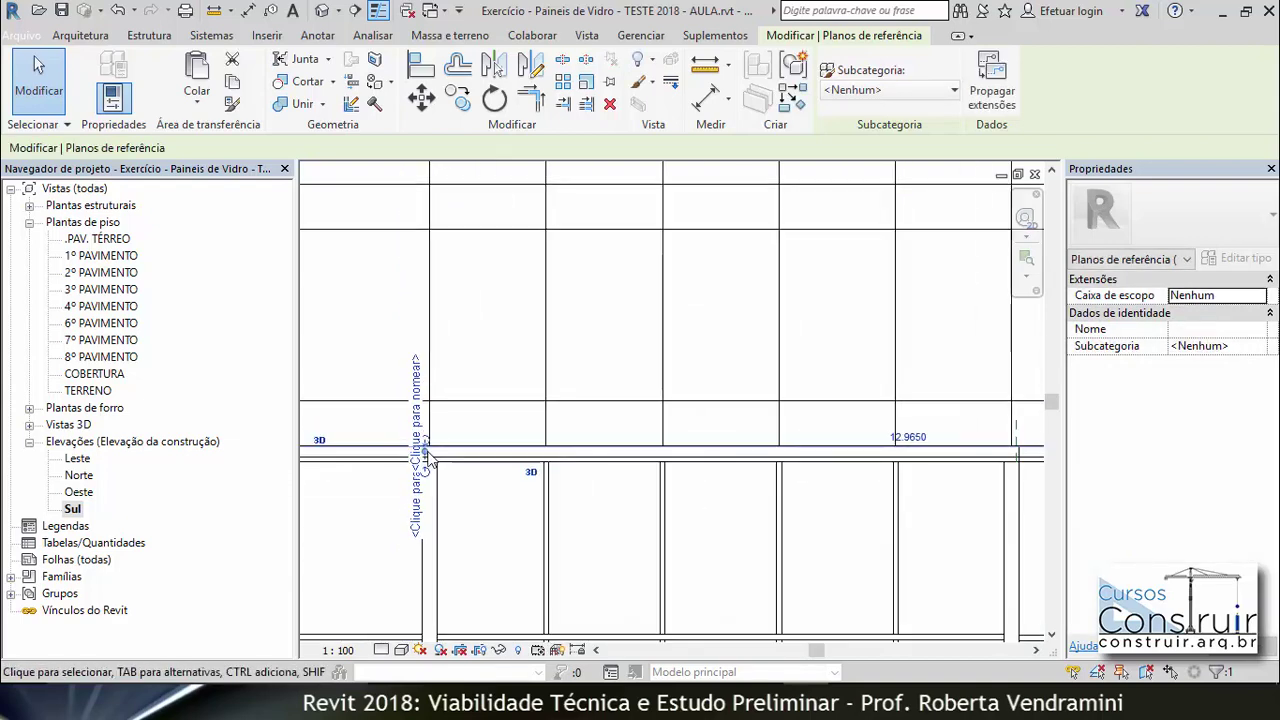
scroll(425, 457, up, 2)
scroll(425, 457, up, 2)
scroll(425, 455, up, 2)
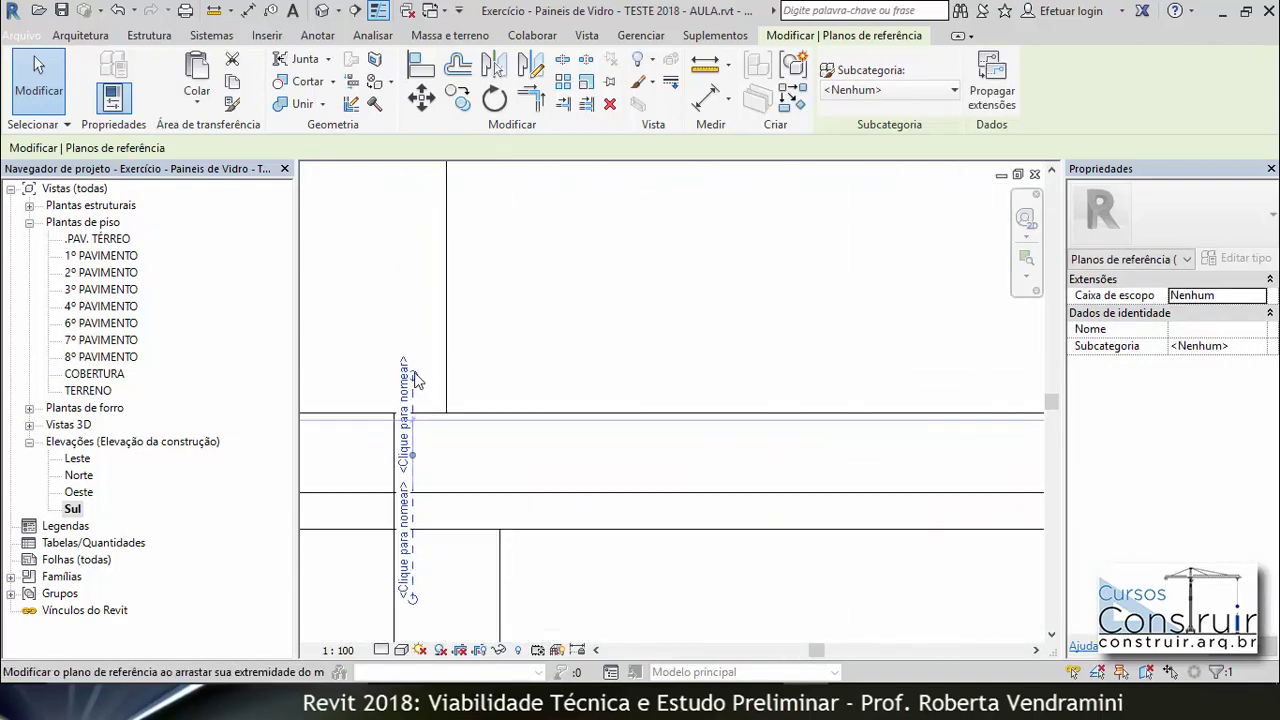
click(560, 330)
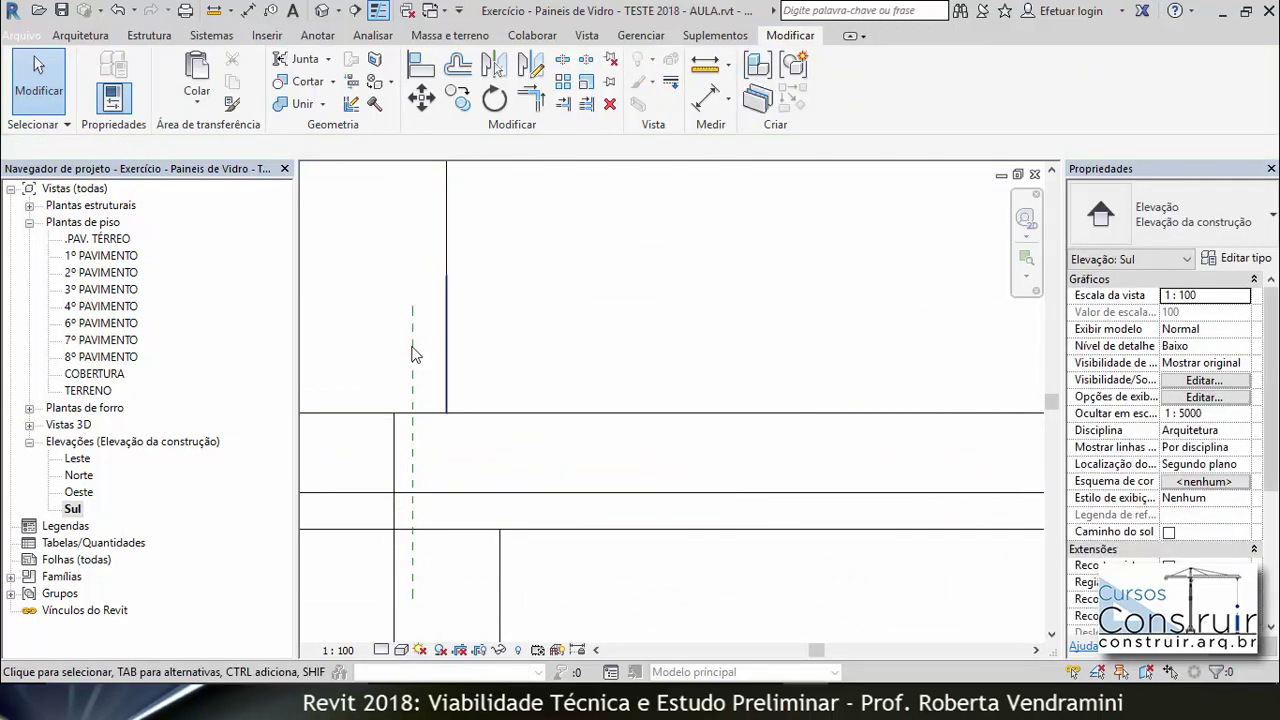
Step: Set the Sul elevation's visual style to Consistent Colors
click(401, 650)
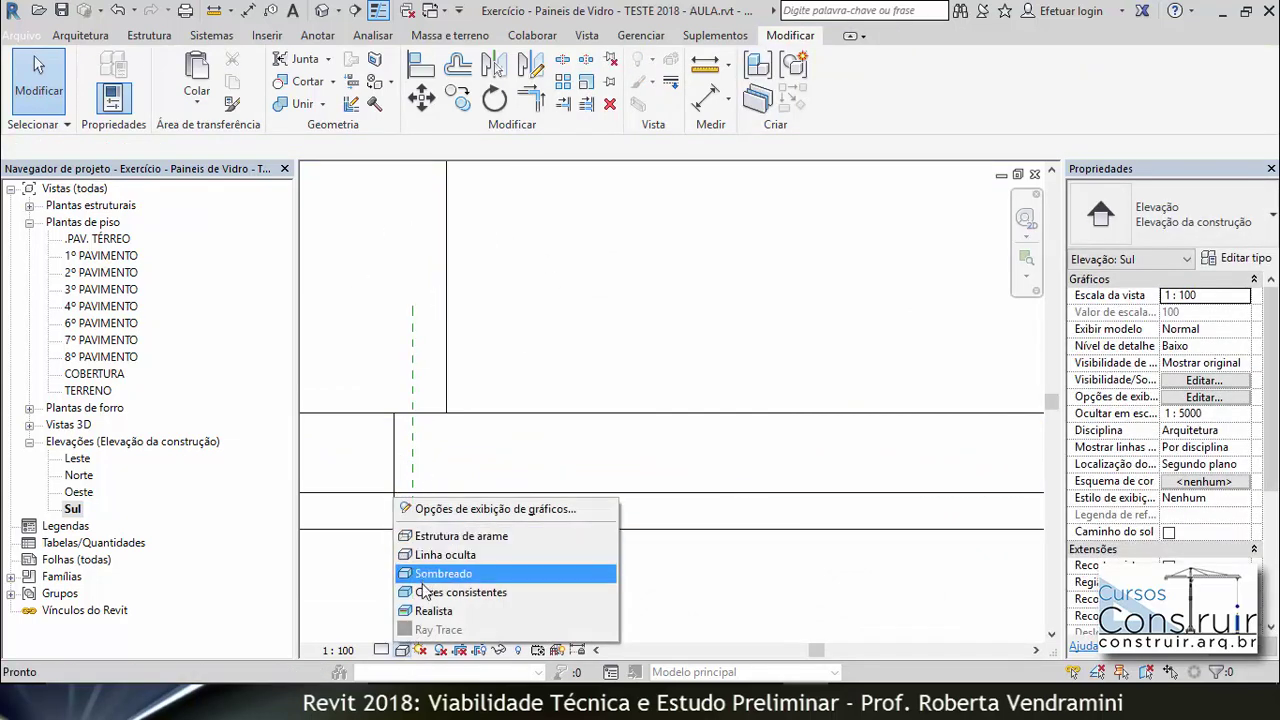
click(424, 594)
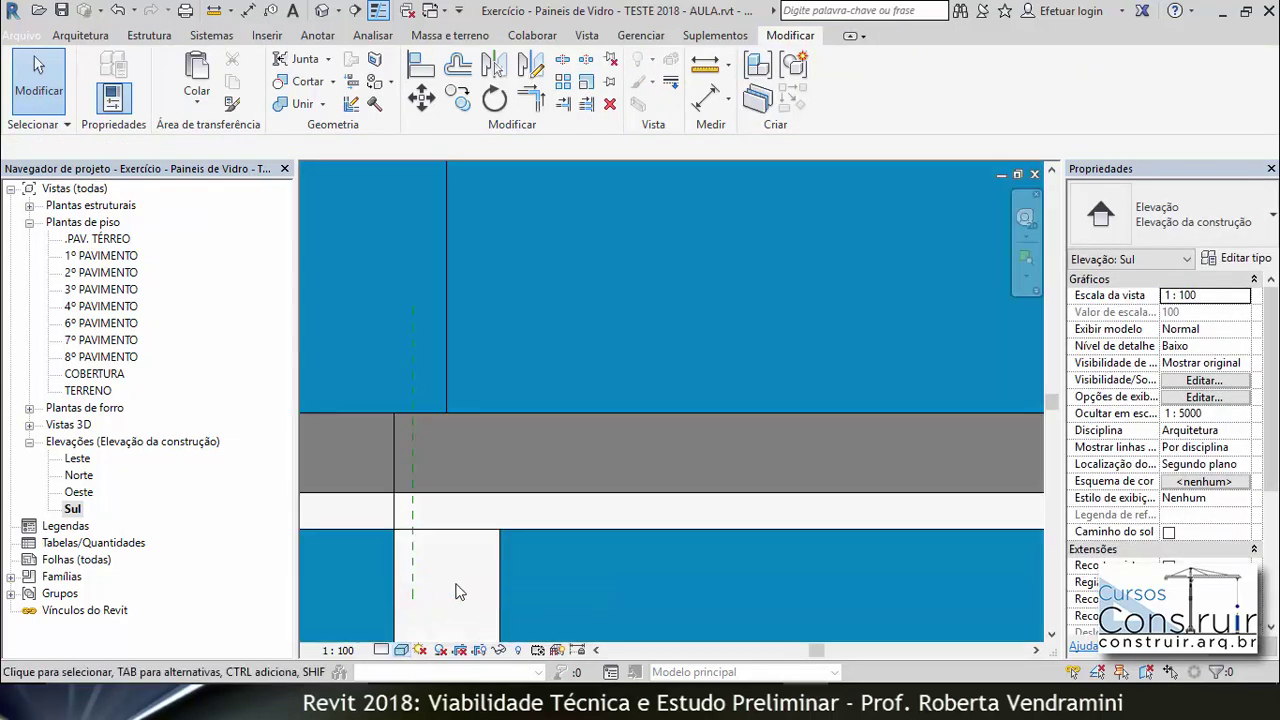
scroll(507, 550, down, 2)
scroll(406, 438, up, 3)
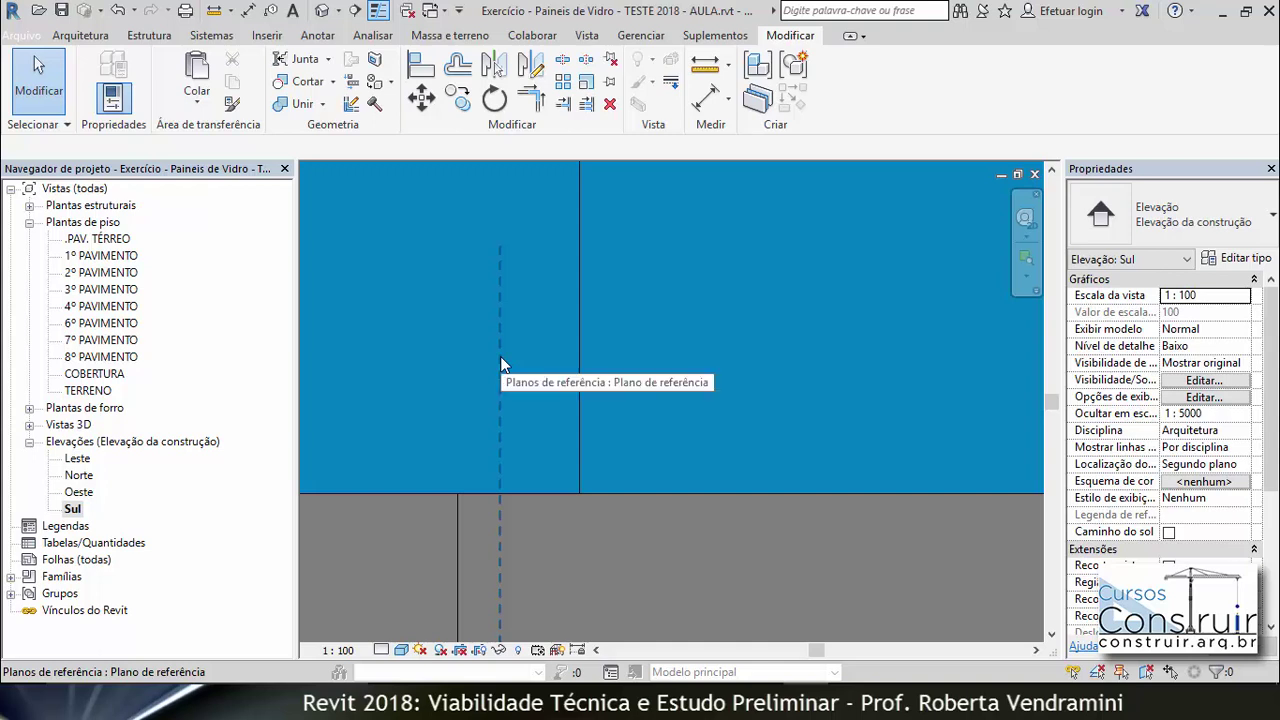
scroll(514, 398, down, 1)
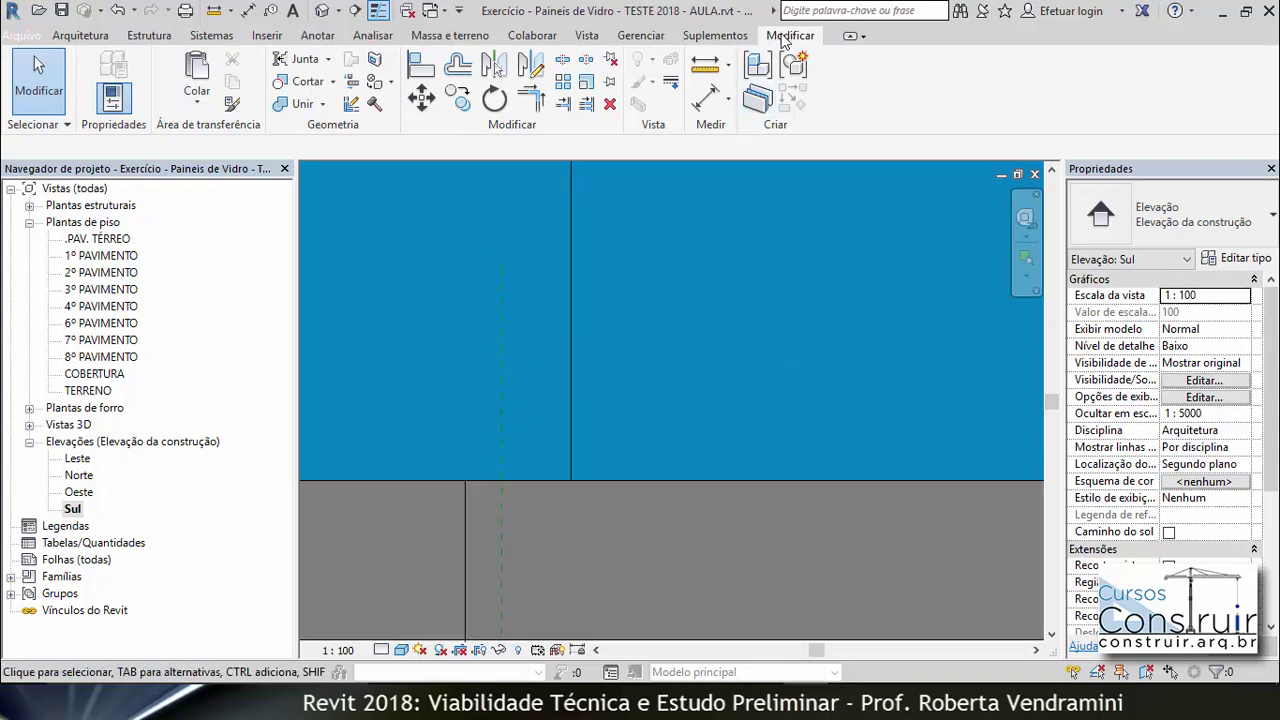
Step: Align the two upper grid lines onto the reference planes
click(421, 64)
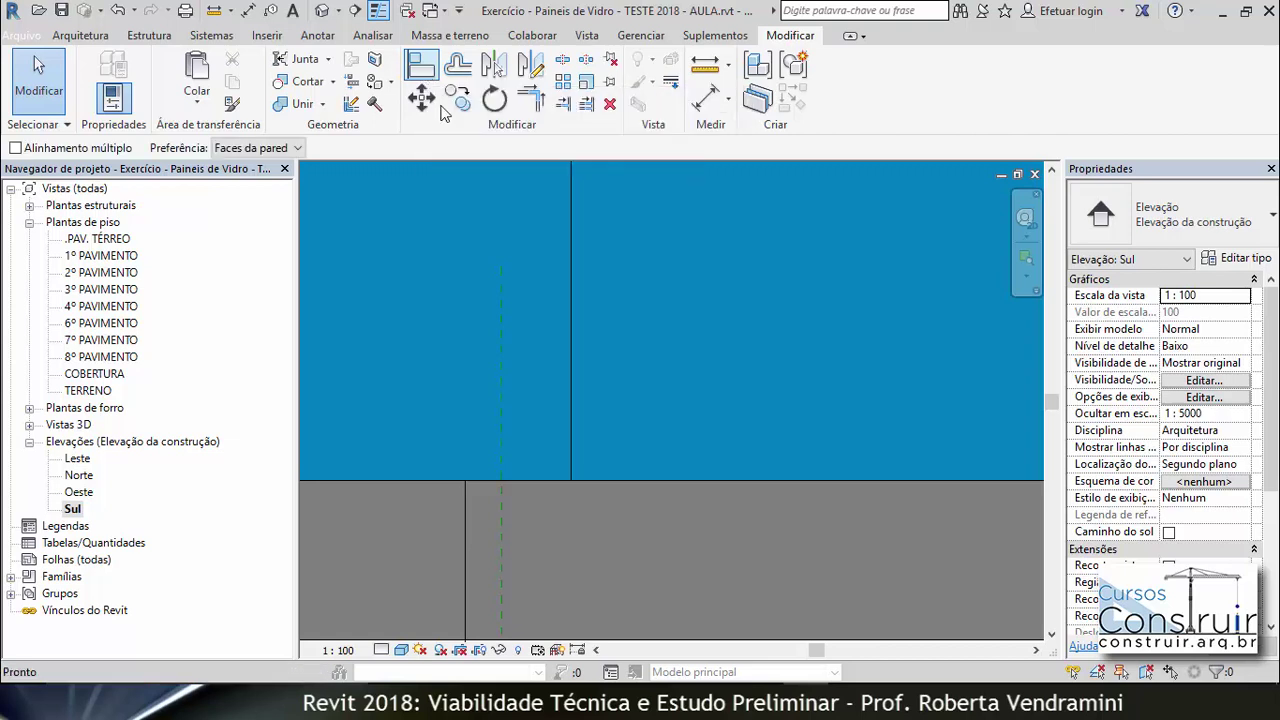
click(502, 331)
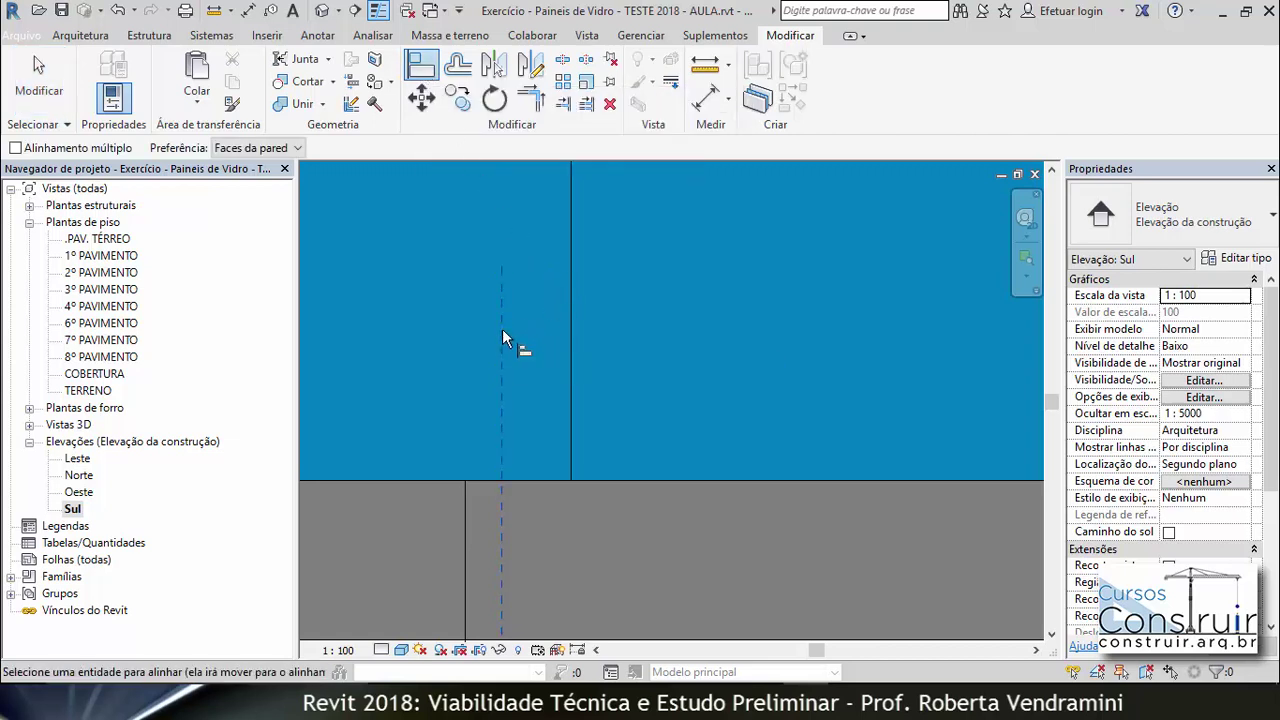
click(569, 330)
scroll(427, 370, down, 2)
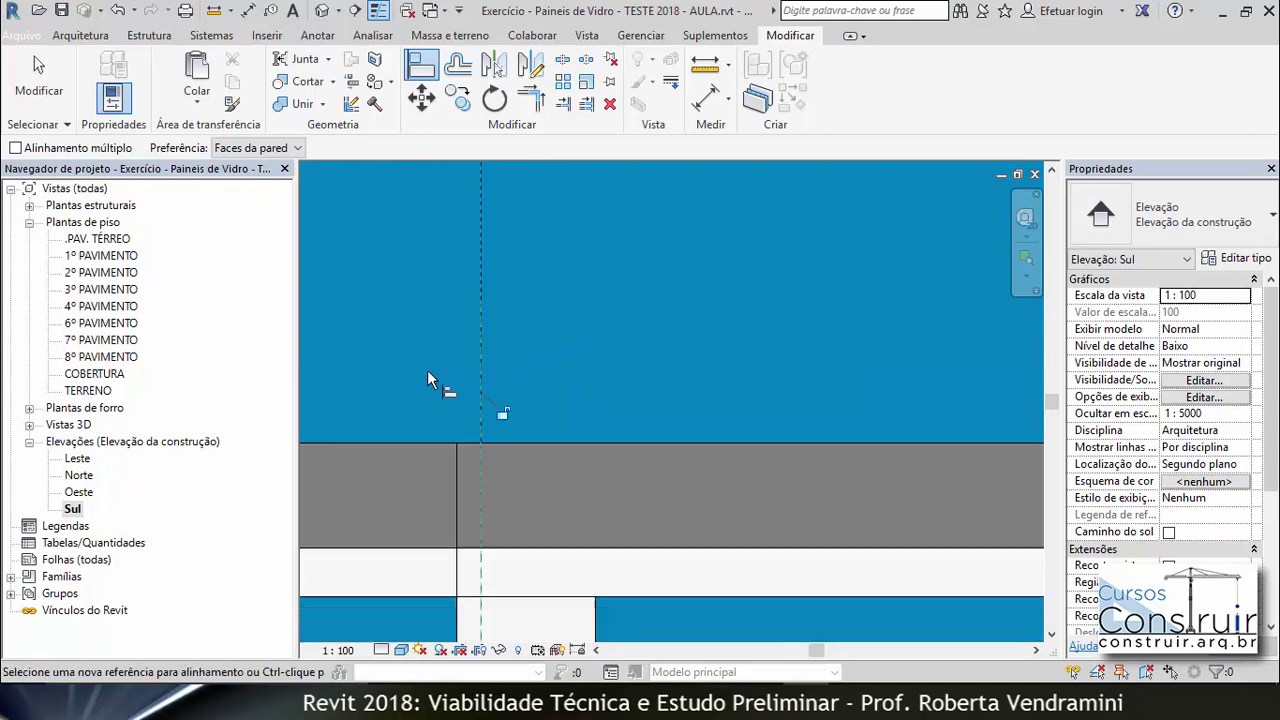
scroll(427, 370, down, 2)
scroll(427, 370, down, 2)
scroll(430, 380, down, 2)
scroll(434, 377, down, 2)
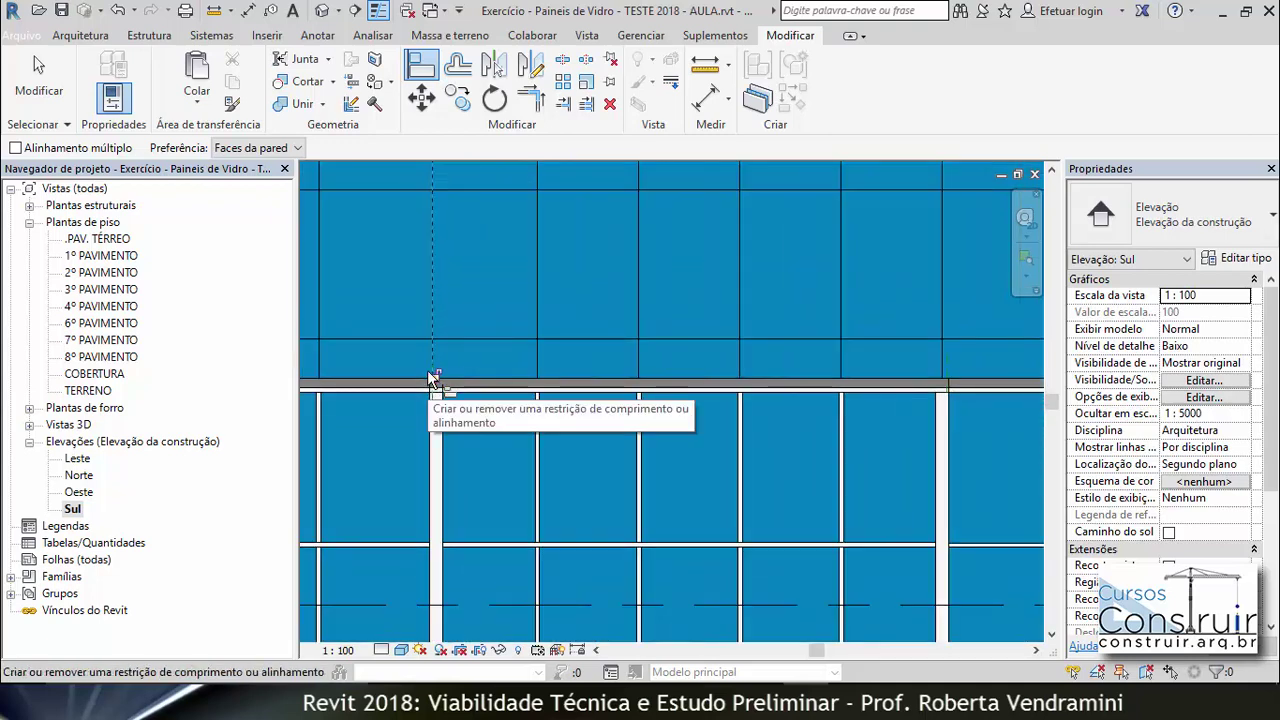
scroll(728, 380, down, 1)
scroll(835, 385, down, 1)
scroll(835, 370, up, 2)
scroll(835, 363, up, 3)
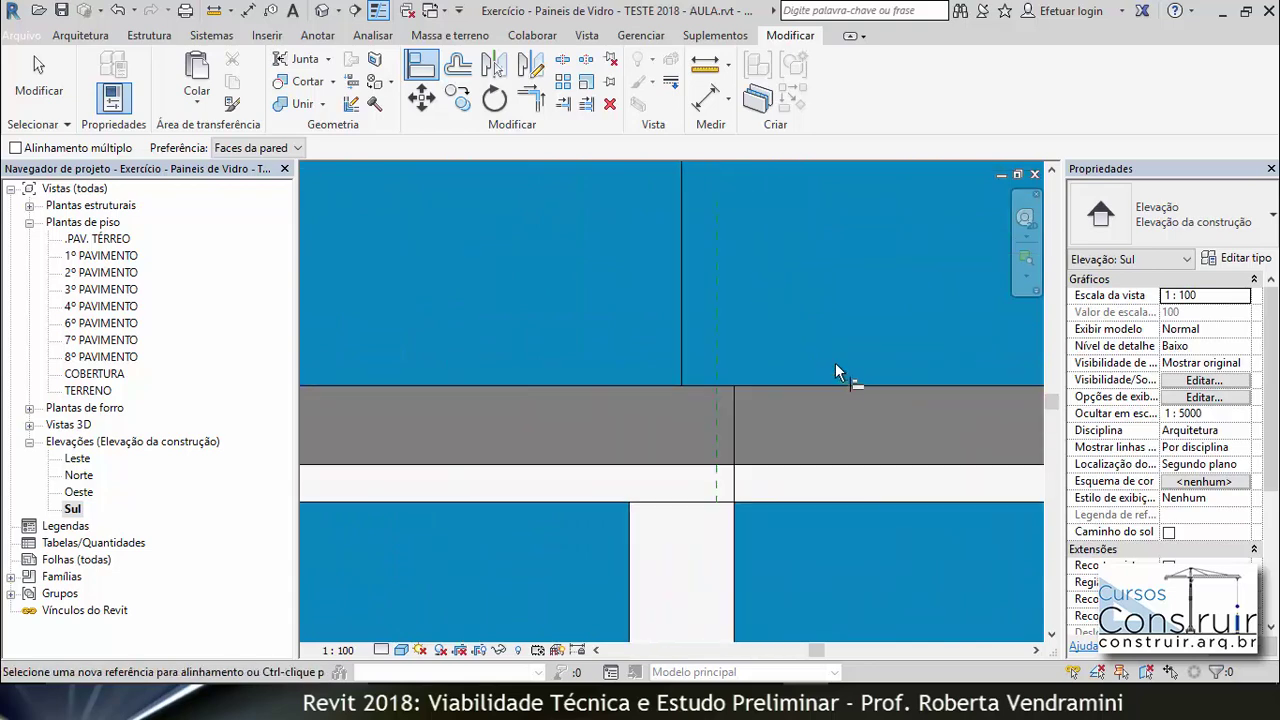
click(716, 481)
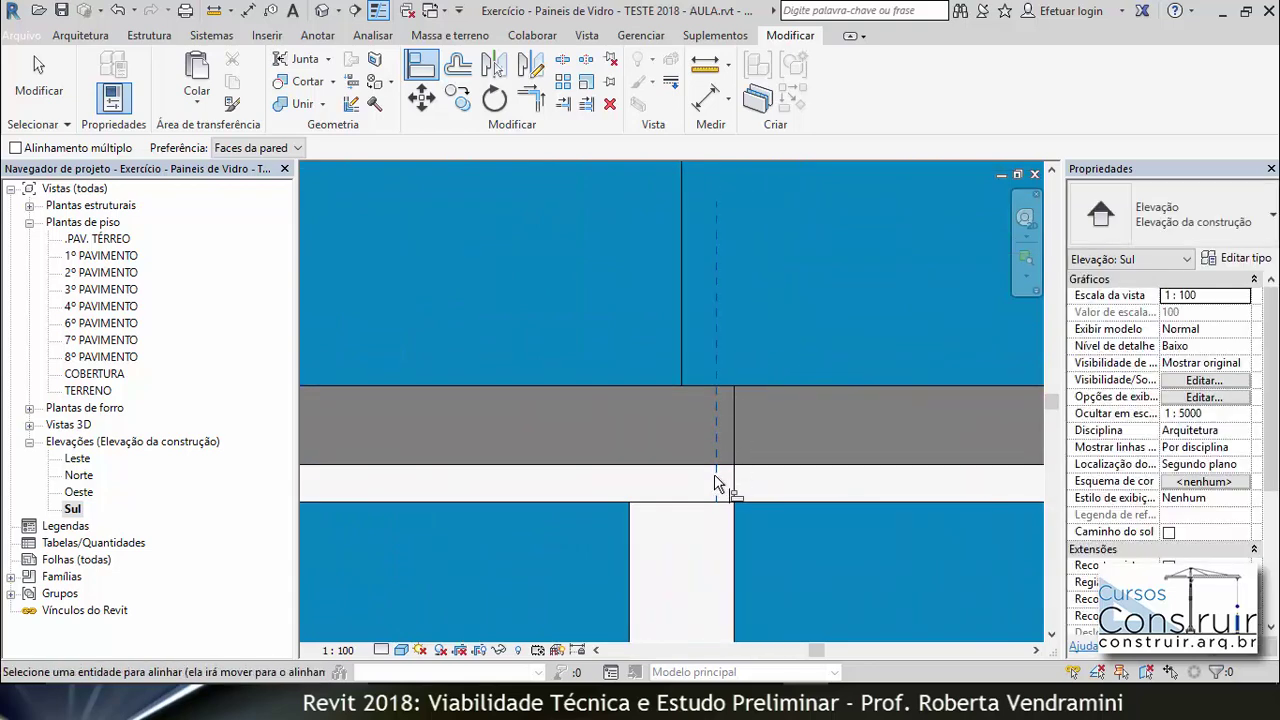
click(683, 362)
key(Escape)
key(Escape)
Step: Delete both reference planes
scroll(741, 433, down, 2)
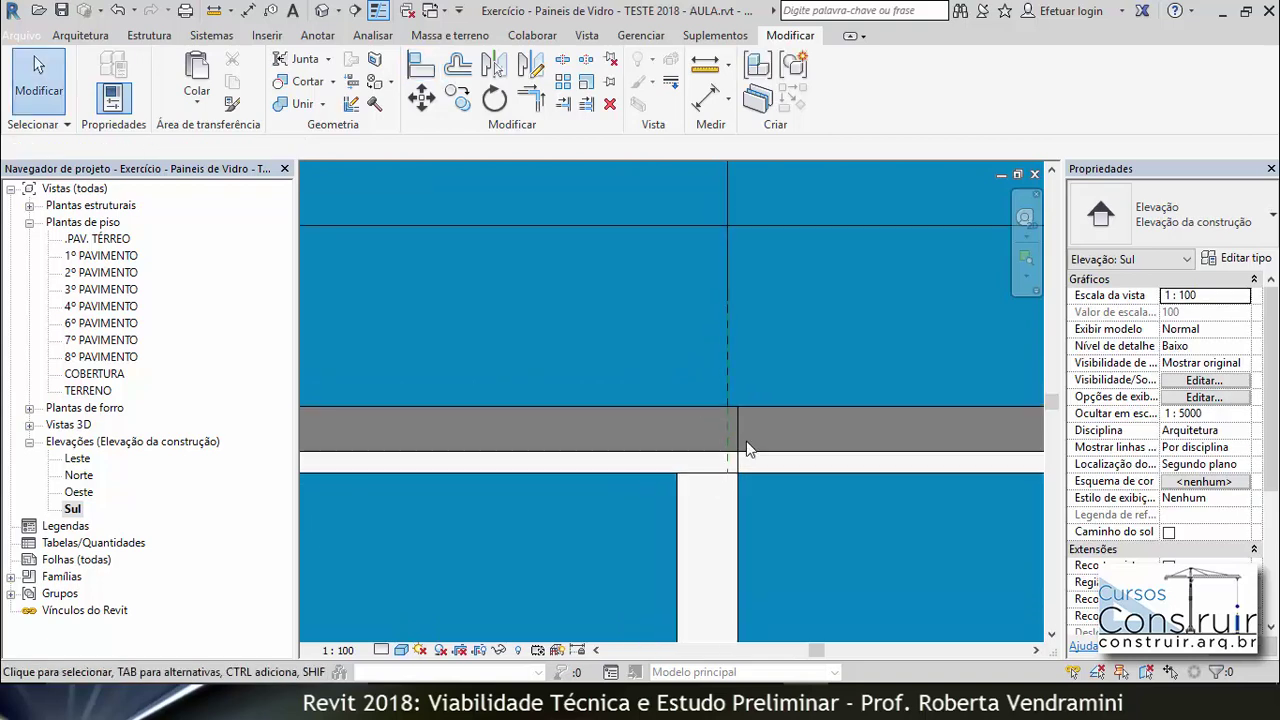
click(728, 462)
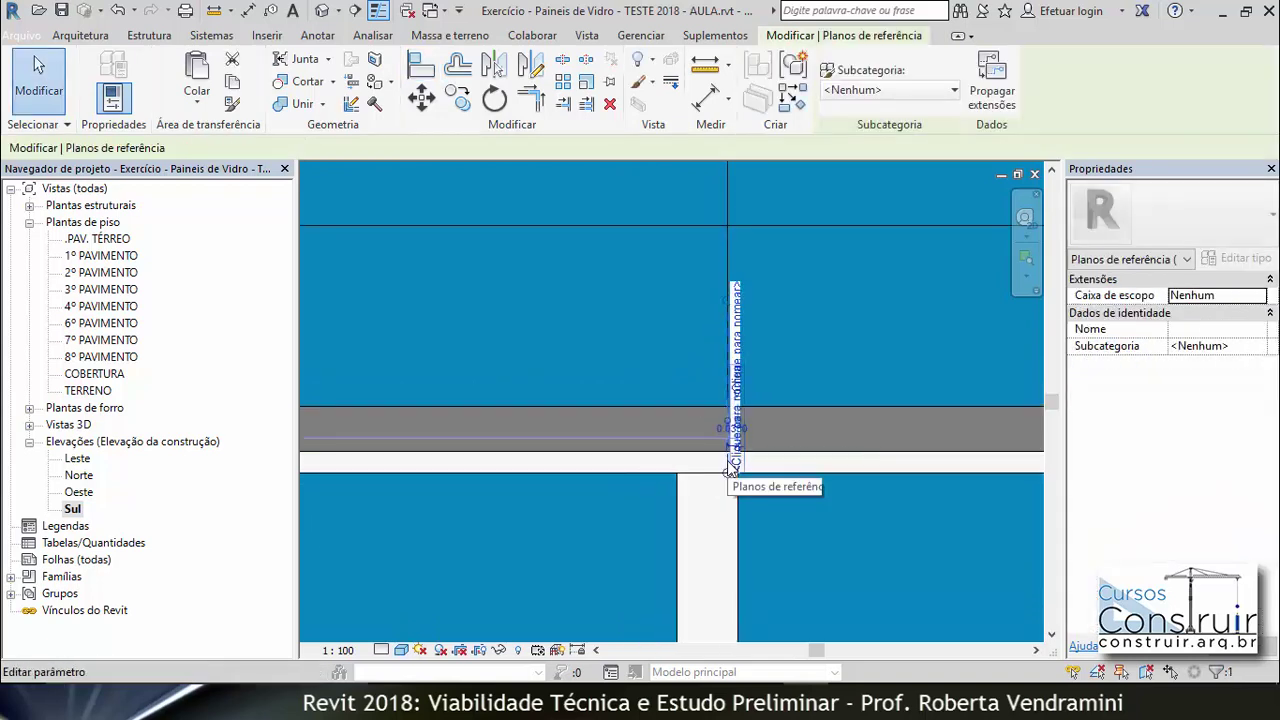
key(Delete)
scroll(805, 477, down, 2)
scroll(790, 480, down, 1)
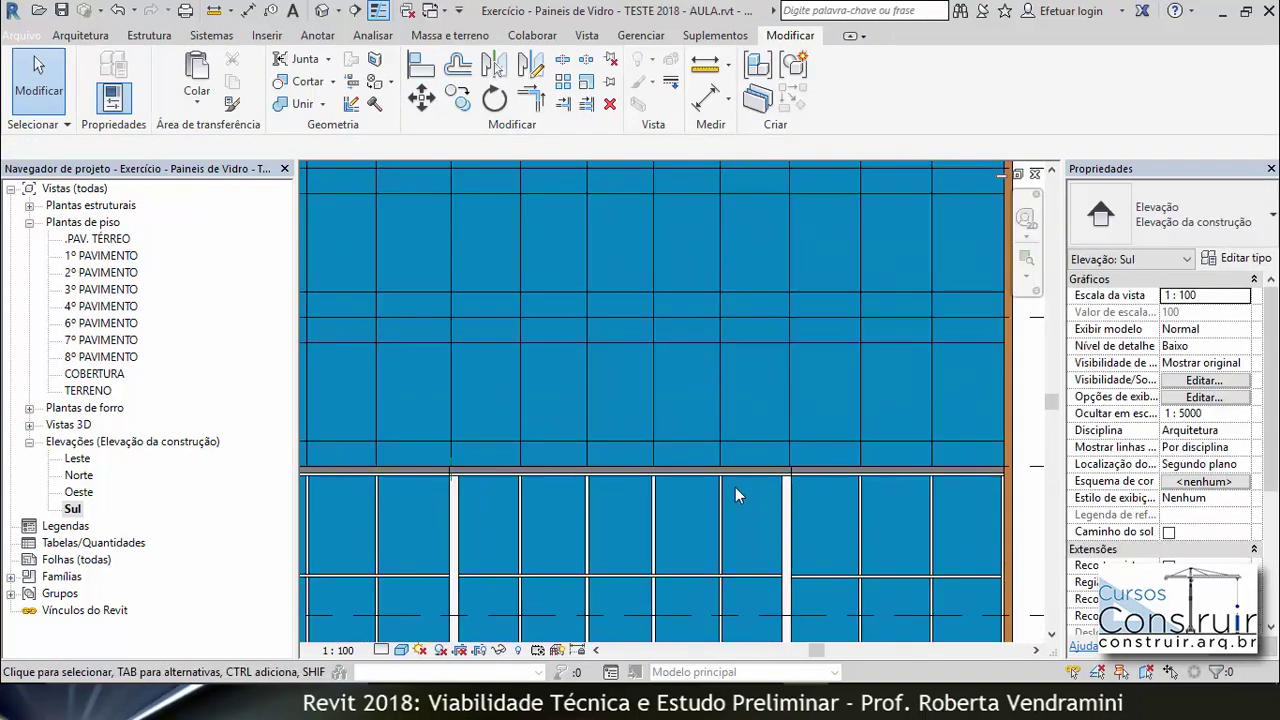
scroll(452, 475, up, 2)
scroll(446, 475, up, 2)
click(435, 467)
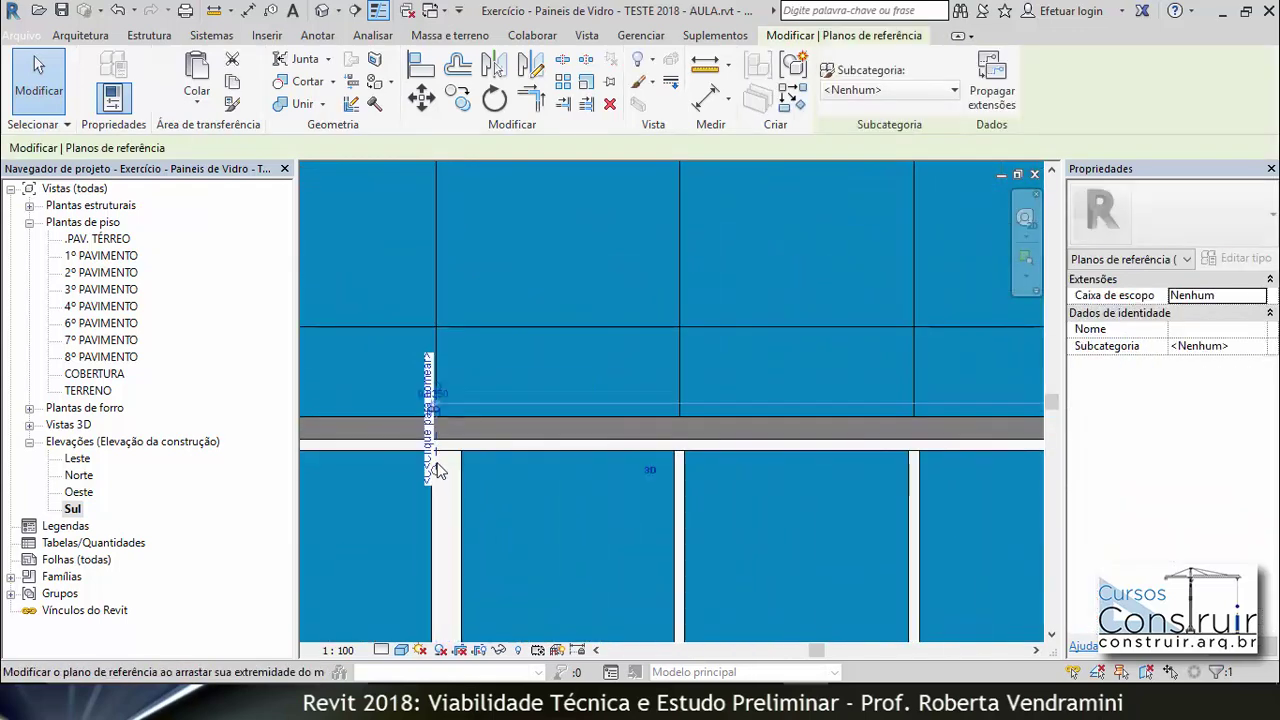
key(Delete)
scroll(514, 481, down, 1)
scroll(556, 477, down, 1)
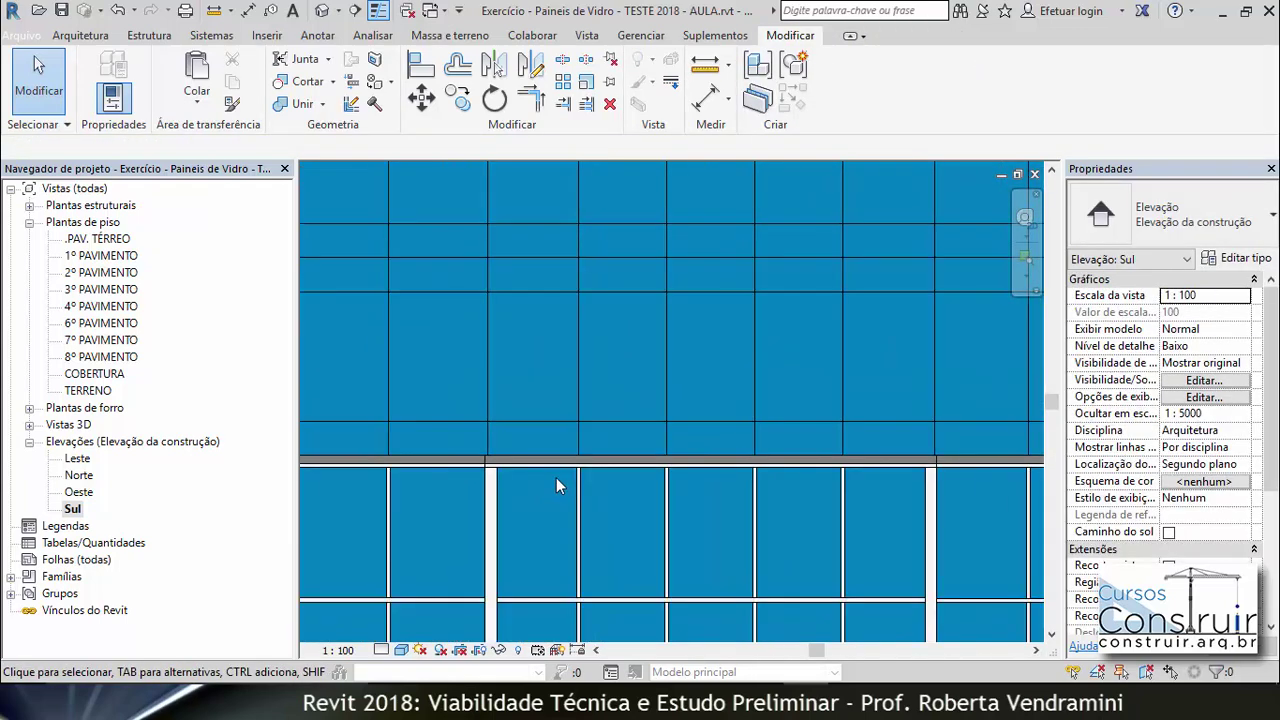
scroll(556, 477, down, 2)
scroll(556, 477, down, 2)
scroll(556, 477, down, 1)
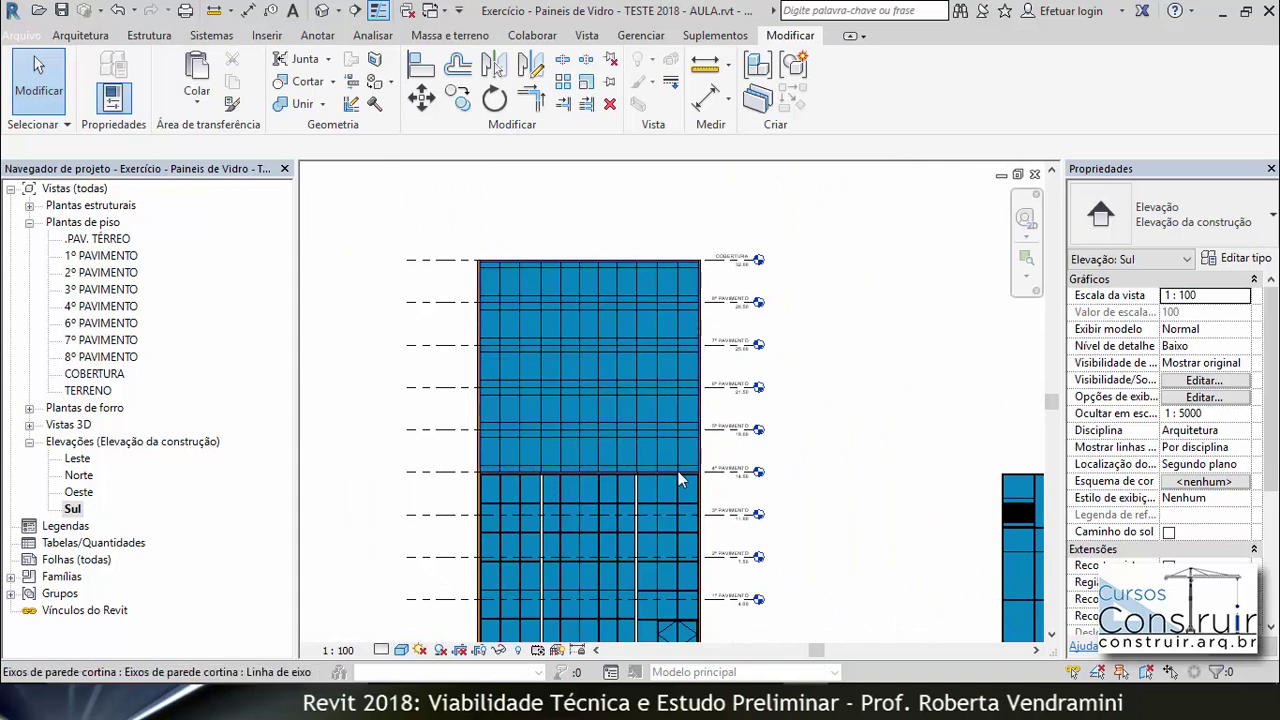
Step: Add .MONTANTE 7x20cm - ALINHADO mullions on all grid lines of the upper wall
scroll(676, 298, up, 2)
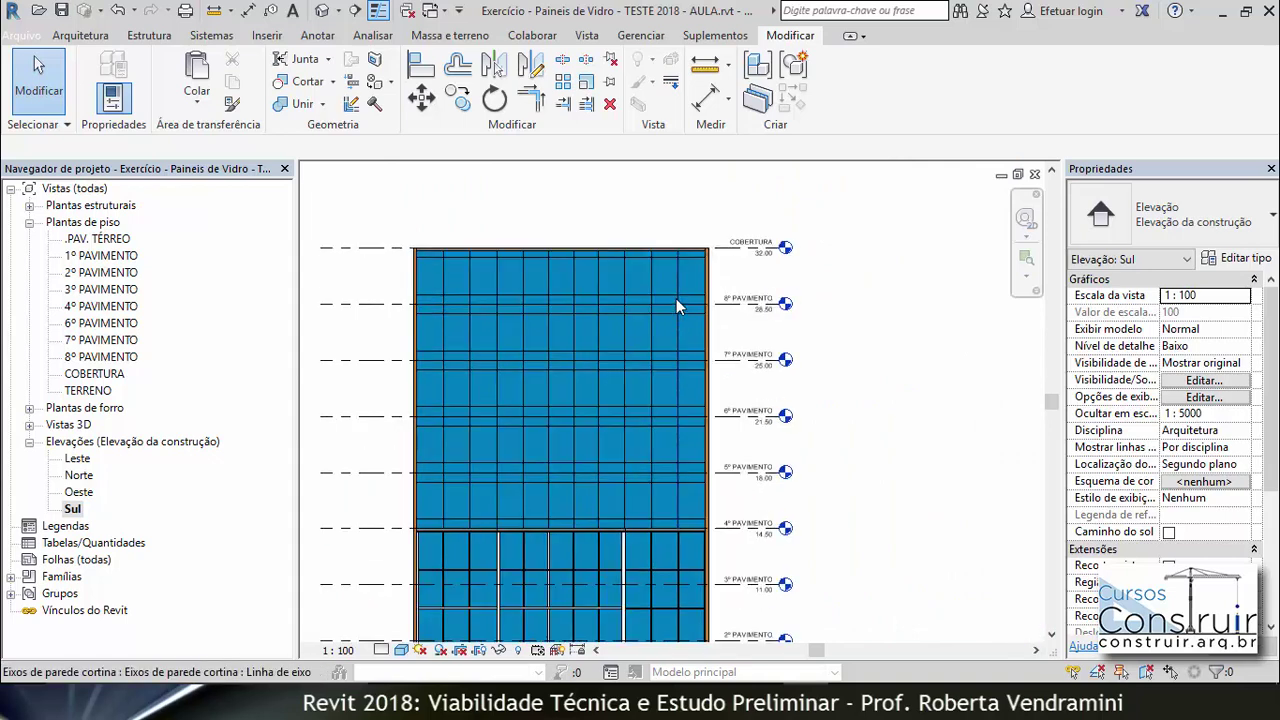
click(99, 40)
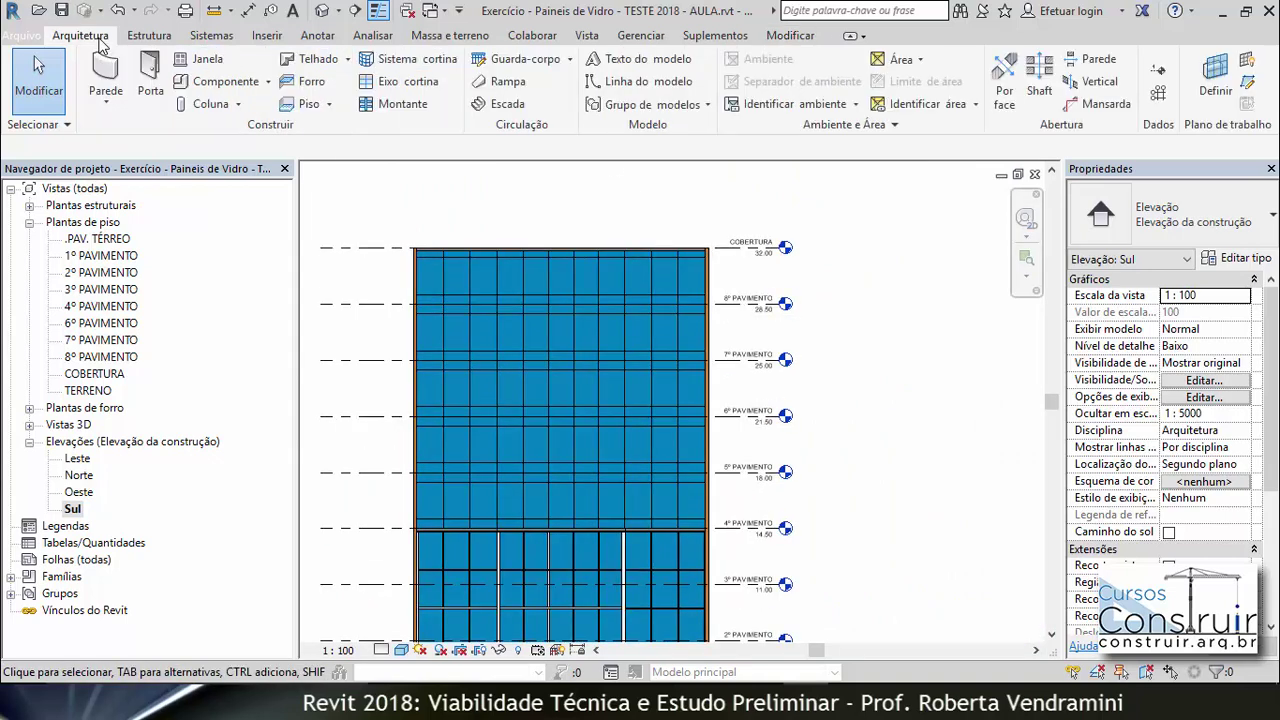
click(402, 104)
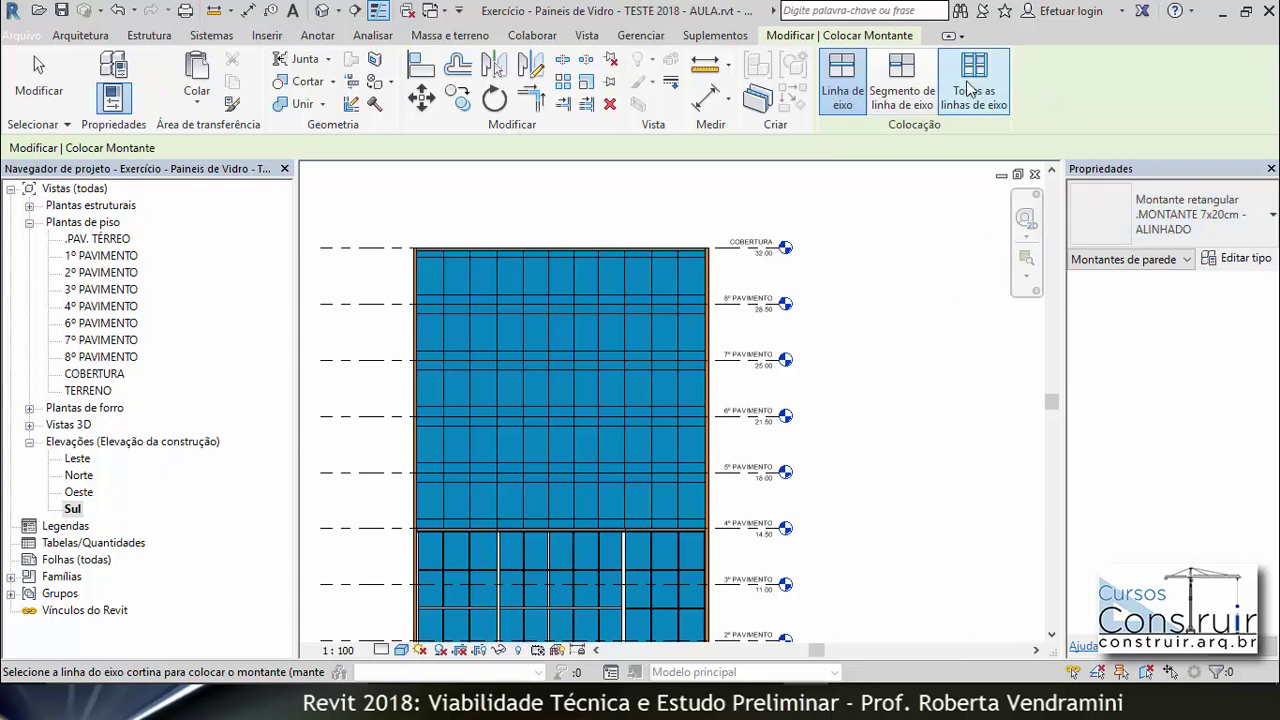
click(968, 90)
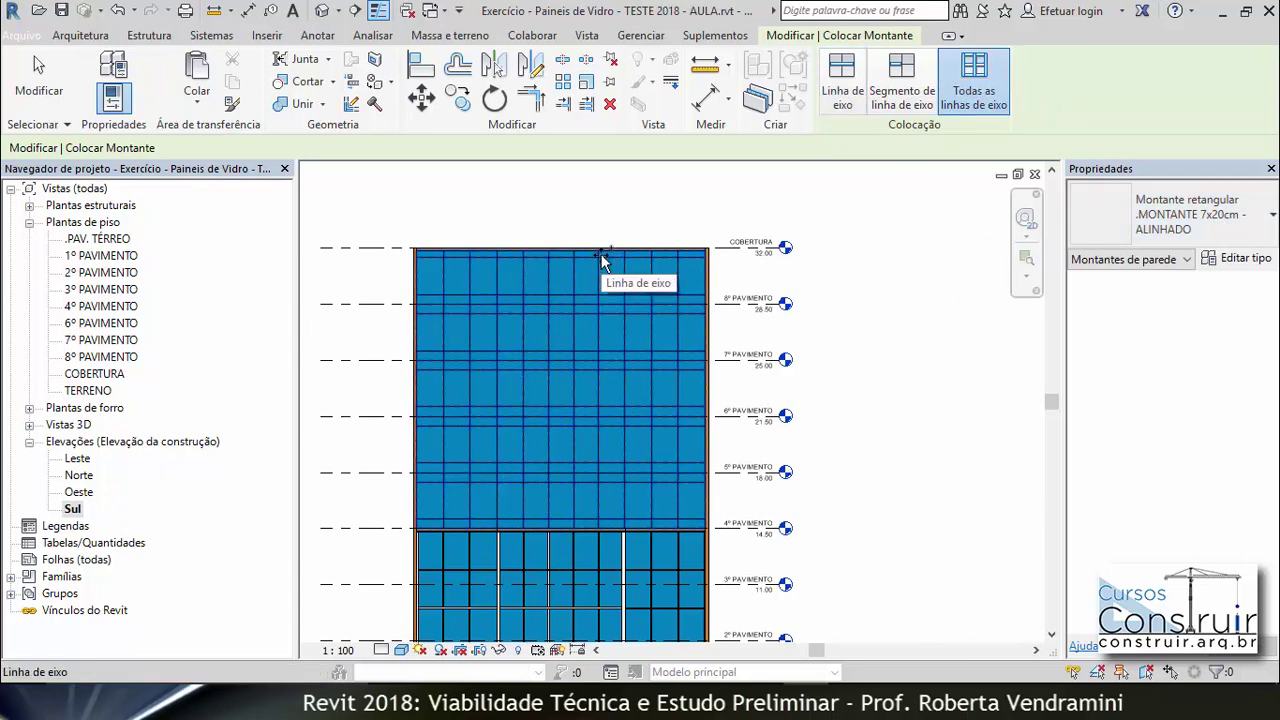
scroll(602, 262, up, 2)
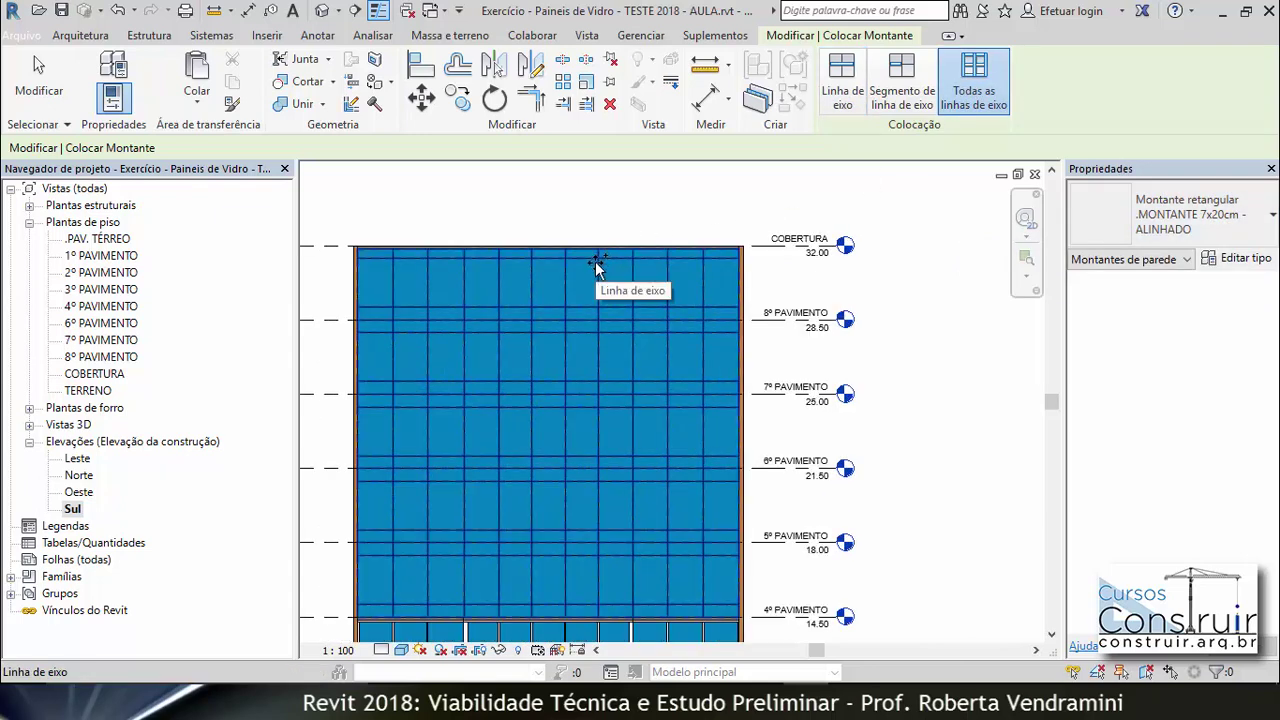
click(596, 265)
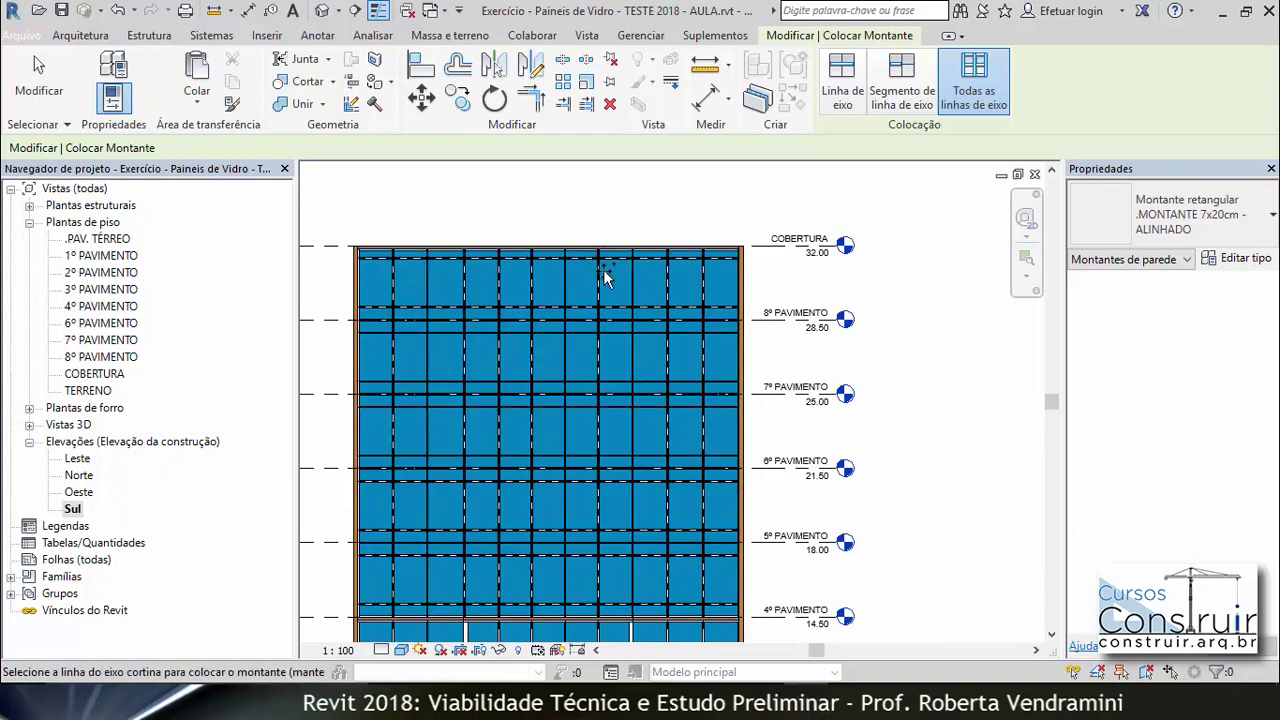
key(Escape)
scroll(876, 317, down, 1)
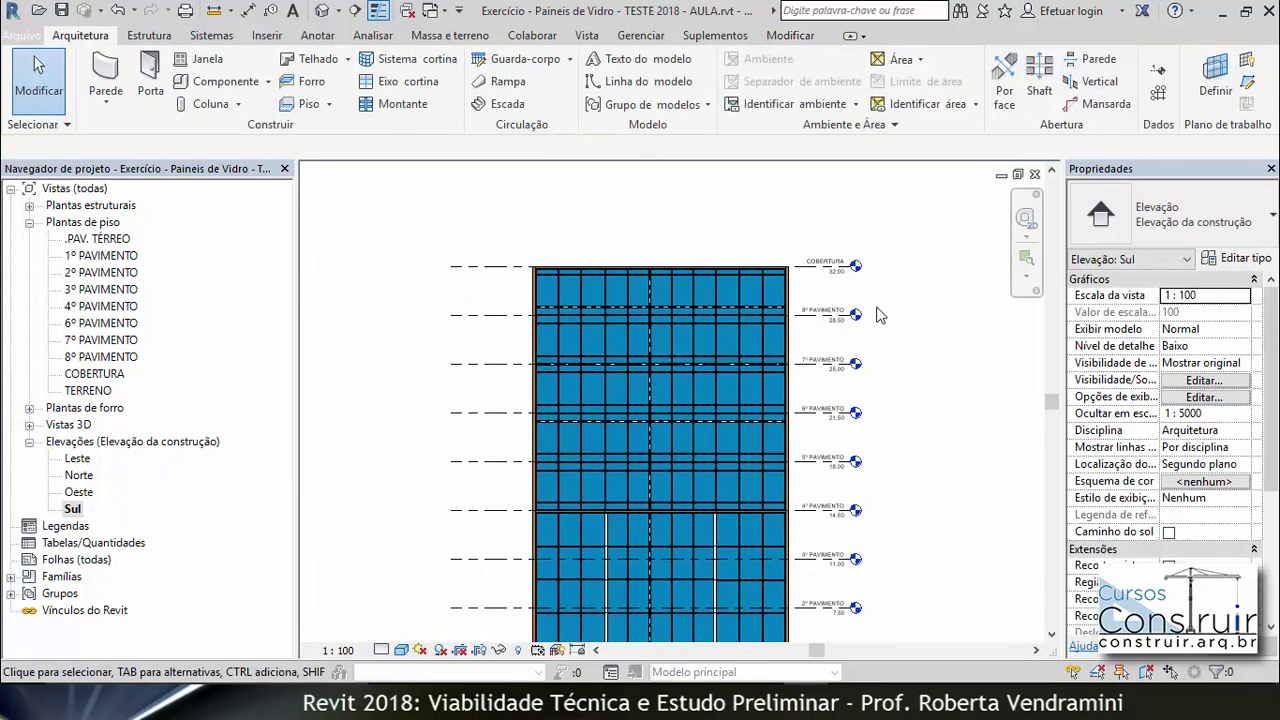
scroll(876, 317, down, 1)
scroll(706, 455, up, 1)
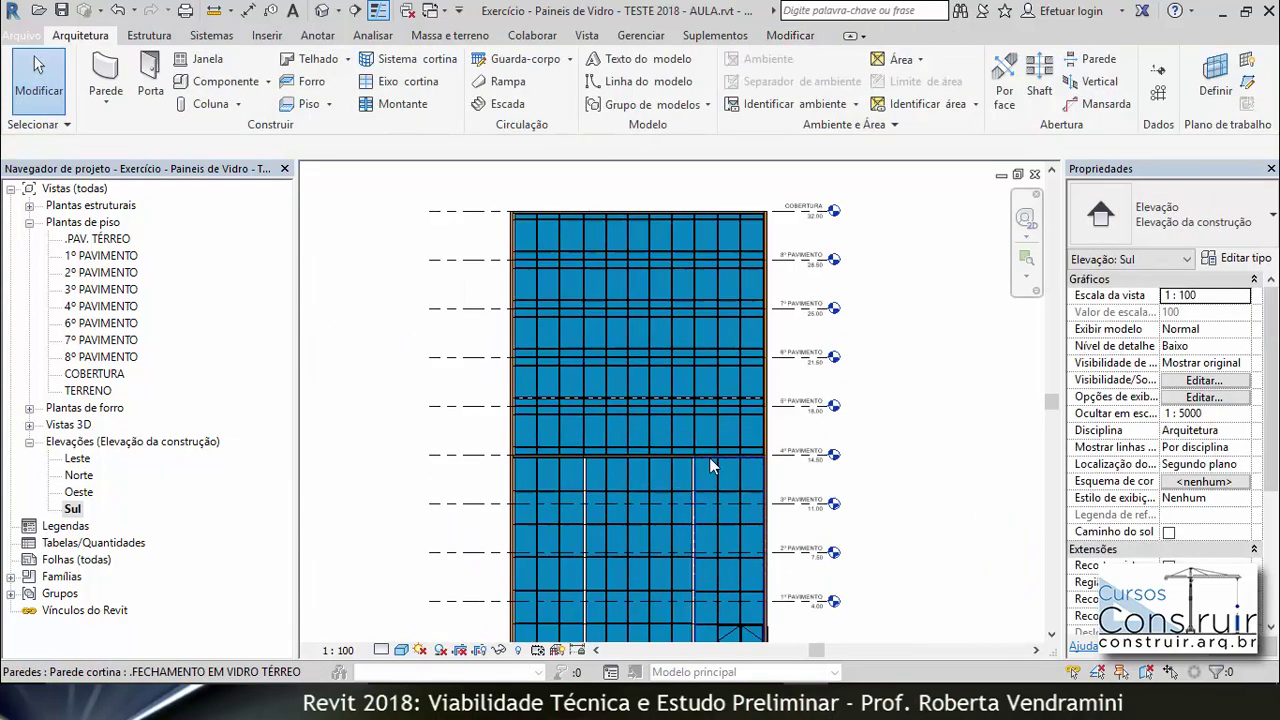
scroll(706, 455, up, 1)
scroll(661, 419, up, 1)
scroll(641, 421, down, 2)
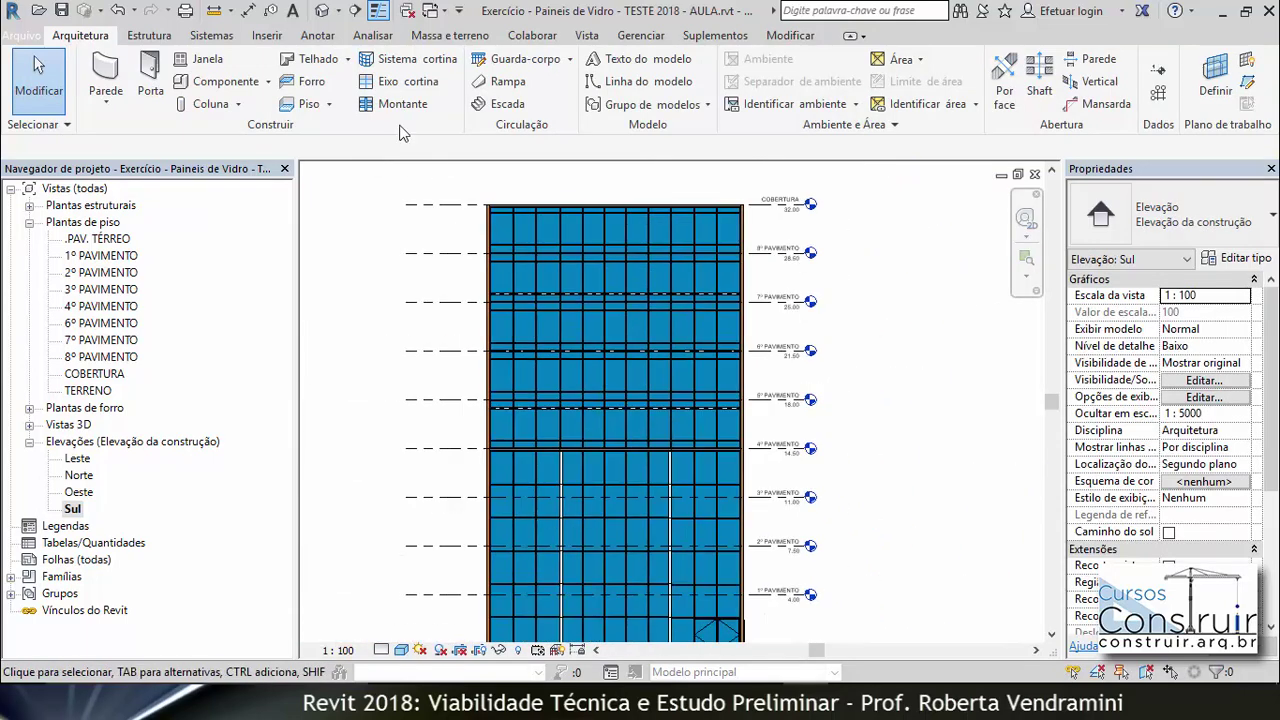
click(316, 10)
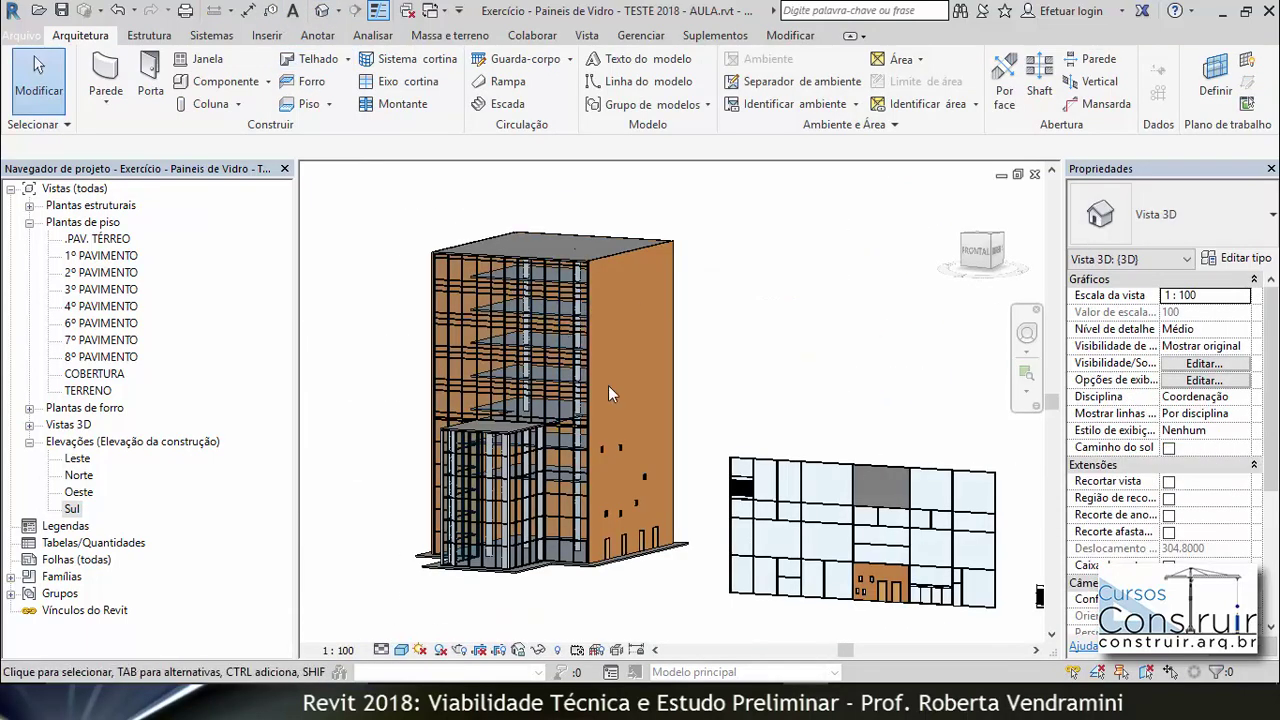
shift+middle_drag(626, 402, 535, 382)
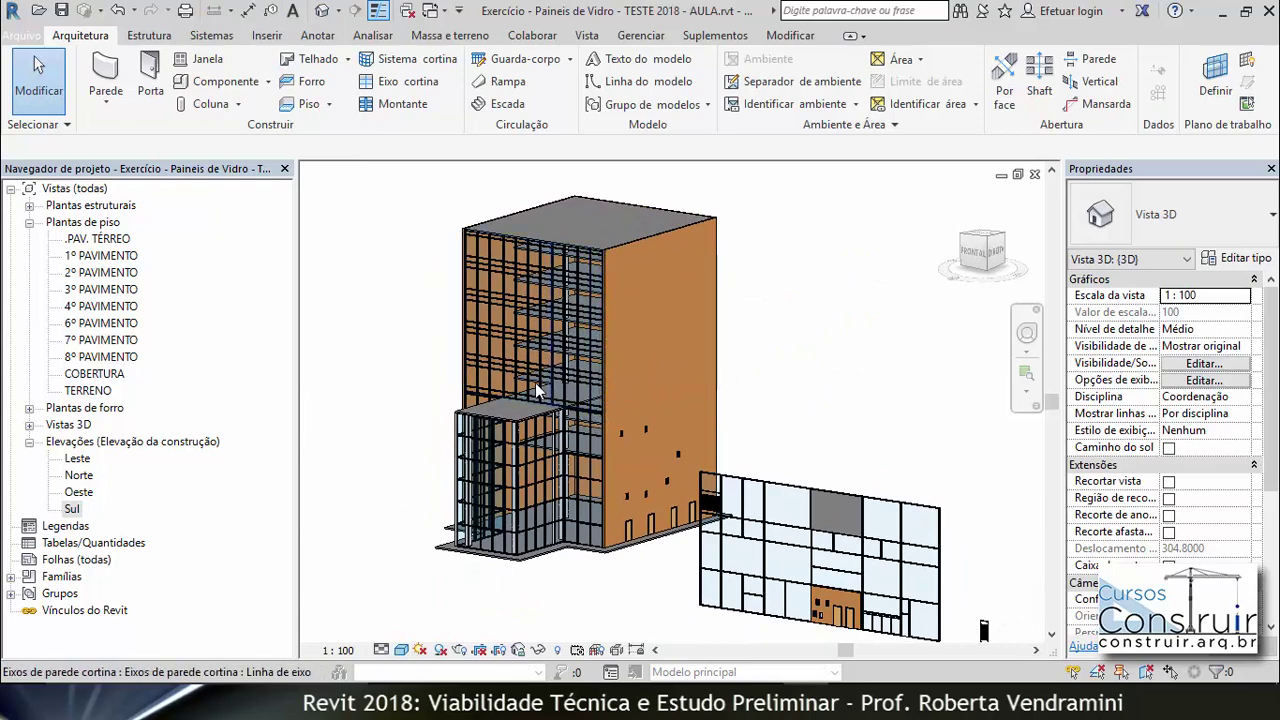
scroll(535, 382, up, 2)
scroll(517, 390, up, 3)
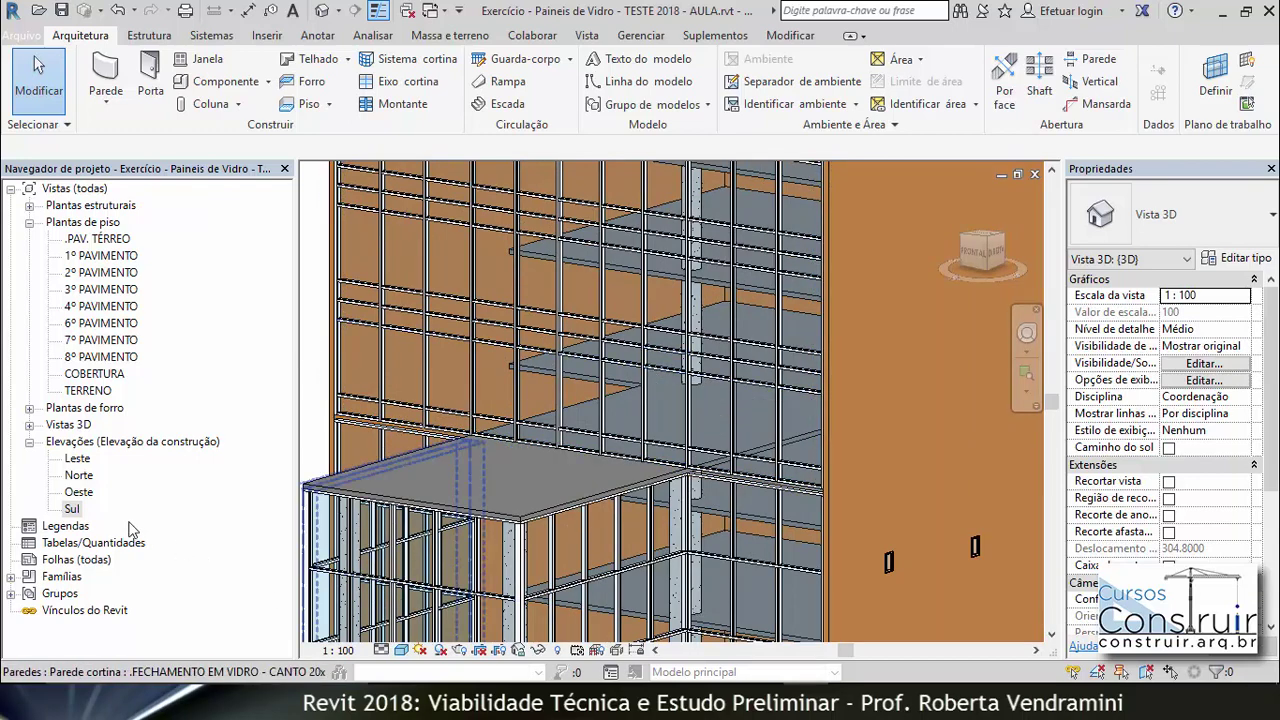
double_click(72, 509)
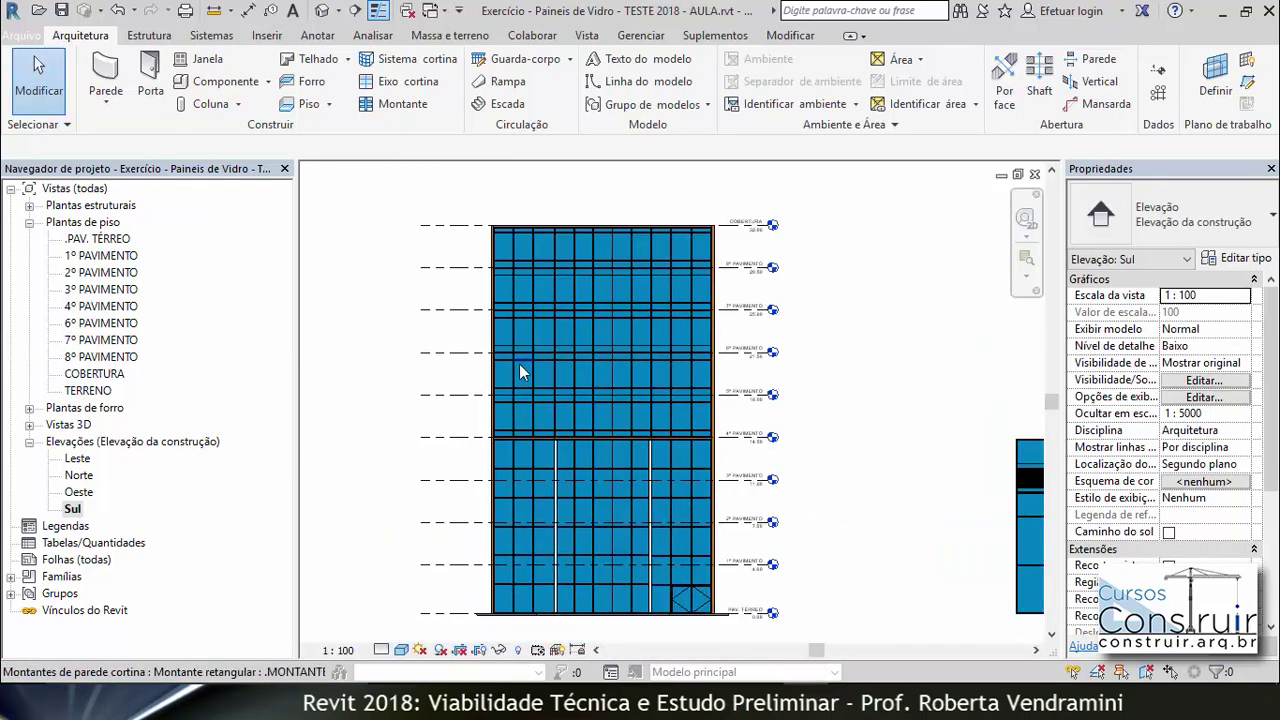
Step: Zoom in on the upper curtain wall and delete one of its horizontal curtain grid lines
scroll(586, 385, up, 1)
scroll(531, 395, up, 2)
scroll(531, 395, up, 1)
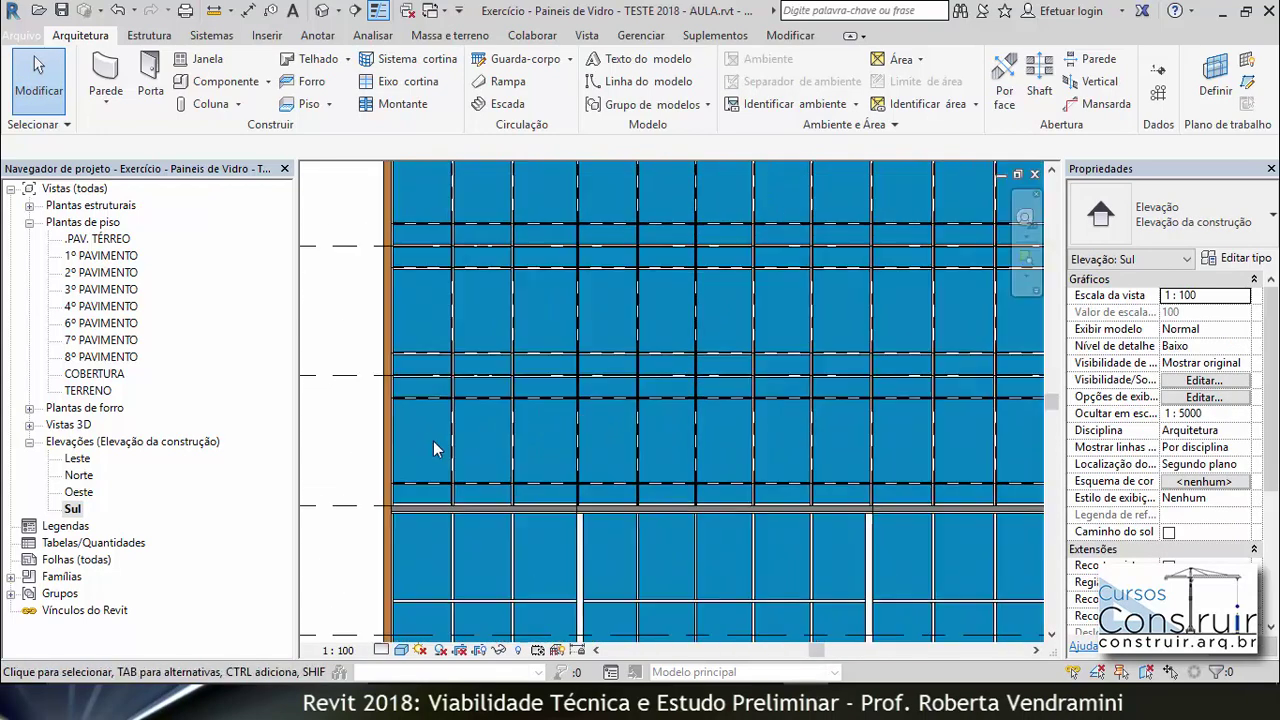
scroll(432, 442, up, 1)
scroll(366, 400, up, 2)
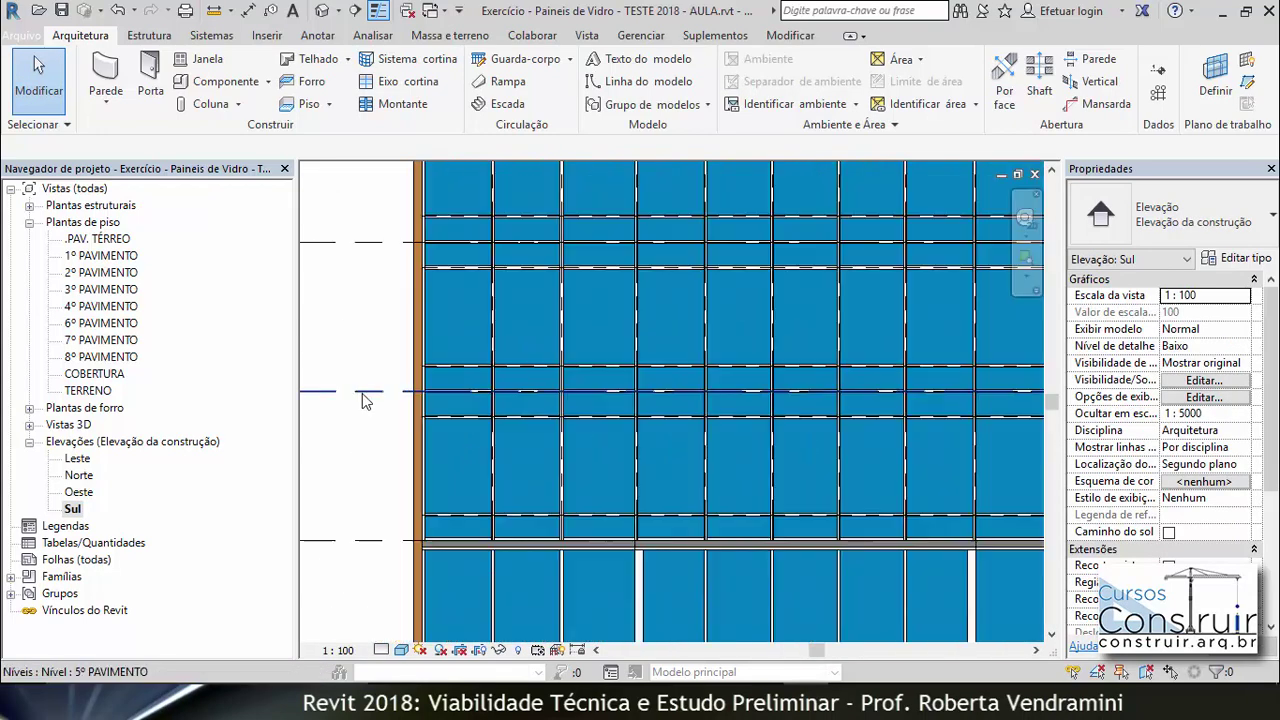
scroll(366, 402, up, 1)
scroll(440, 429, down, 1)
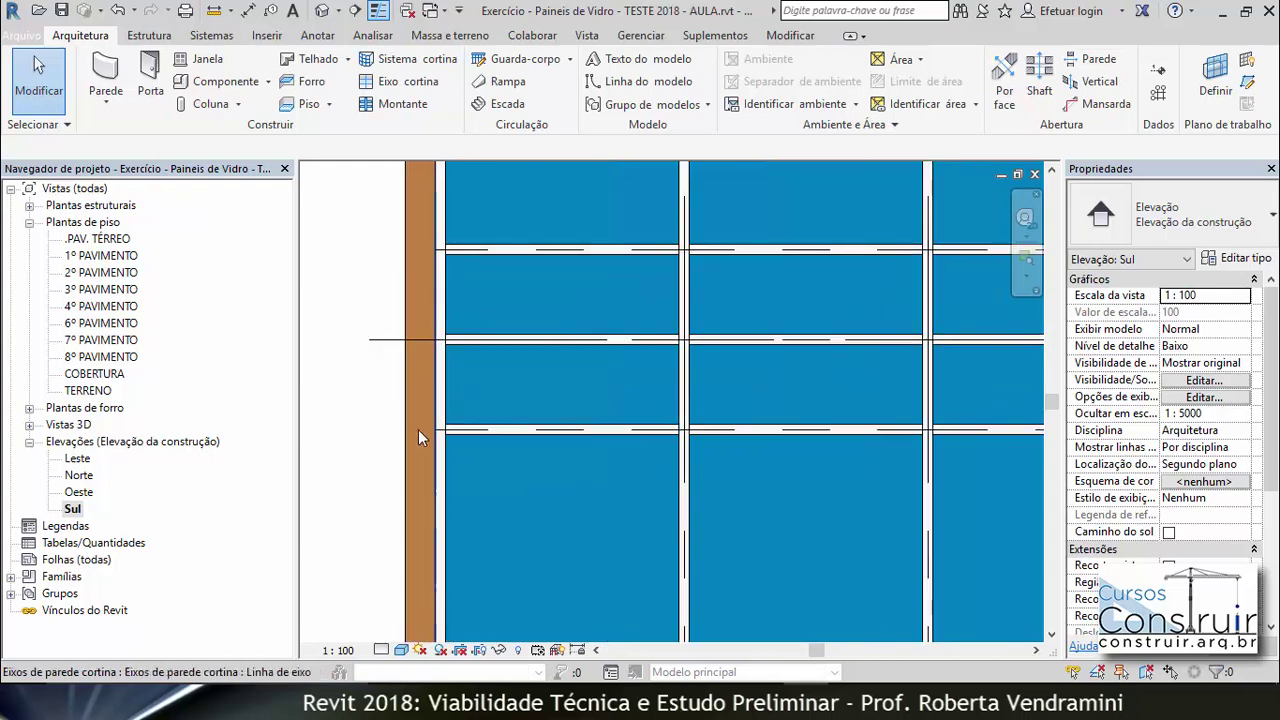
scroll(412, 437, down, 1)
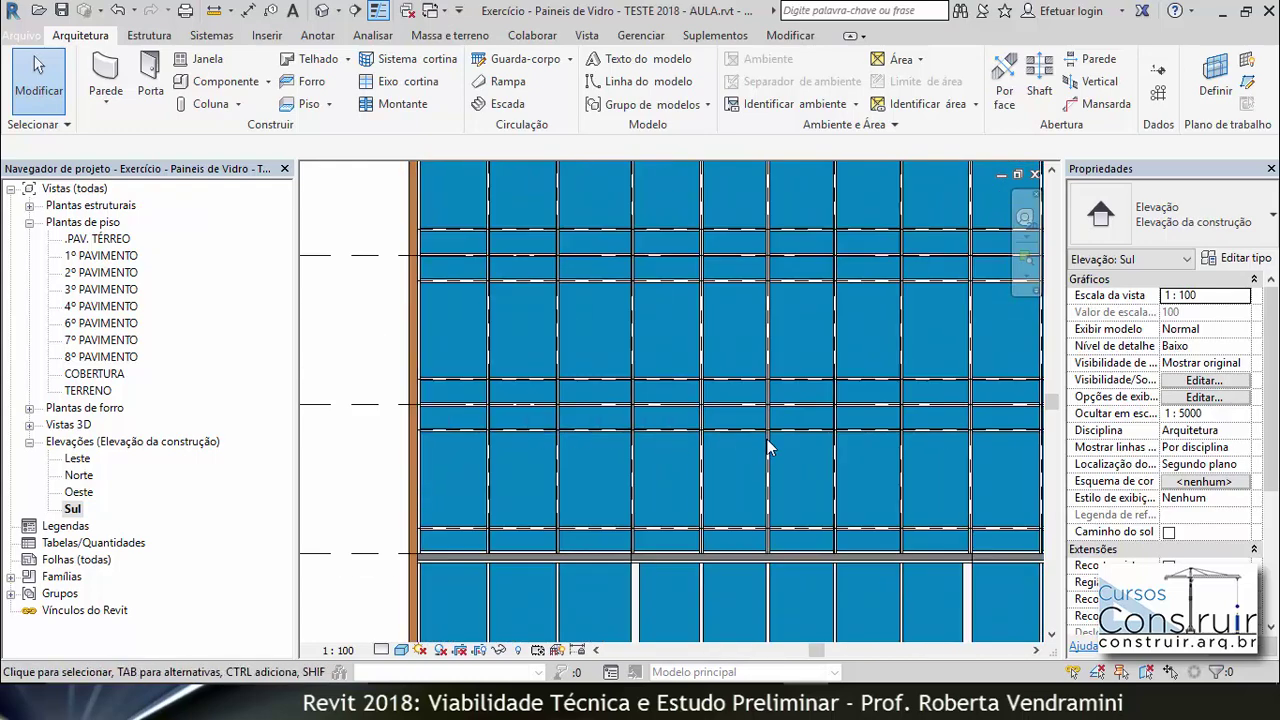
scroll(333, 406, down, 1)
scroll(333, 406, down, 1)
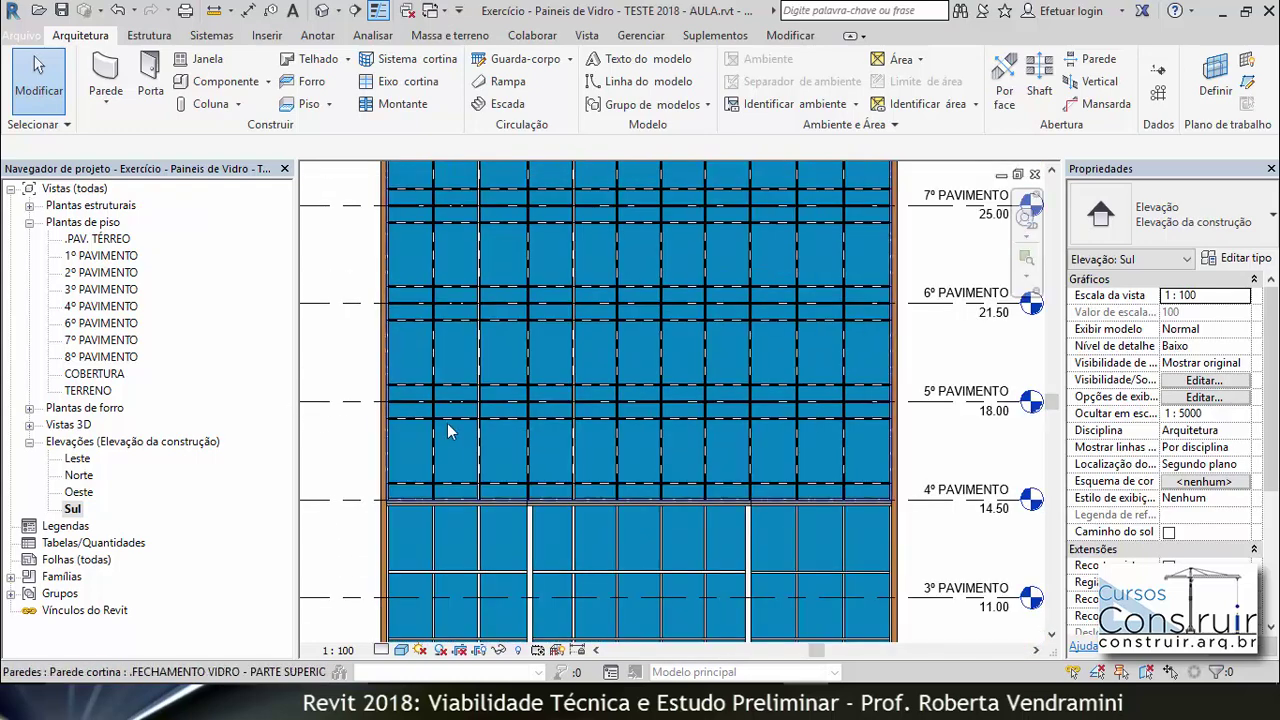
scroll(381, 418, up, 1)
scroll(381, 418, up, 2)
scroll(414, 434, up, 4)
scroll(426, 430, up, 2)
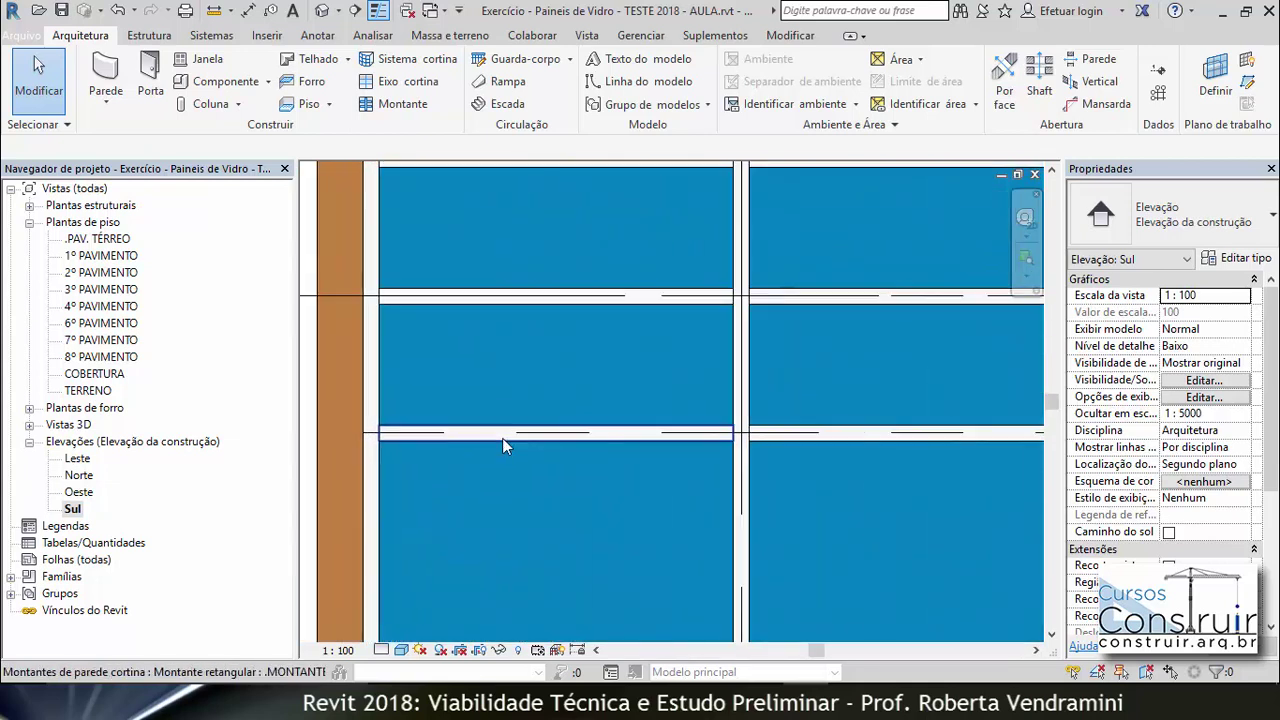
click(434, 433)
scroll(459, 432, down, 2)
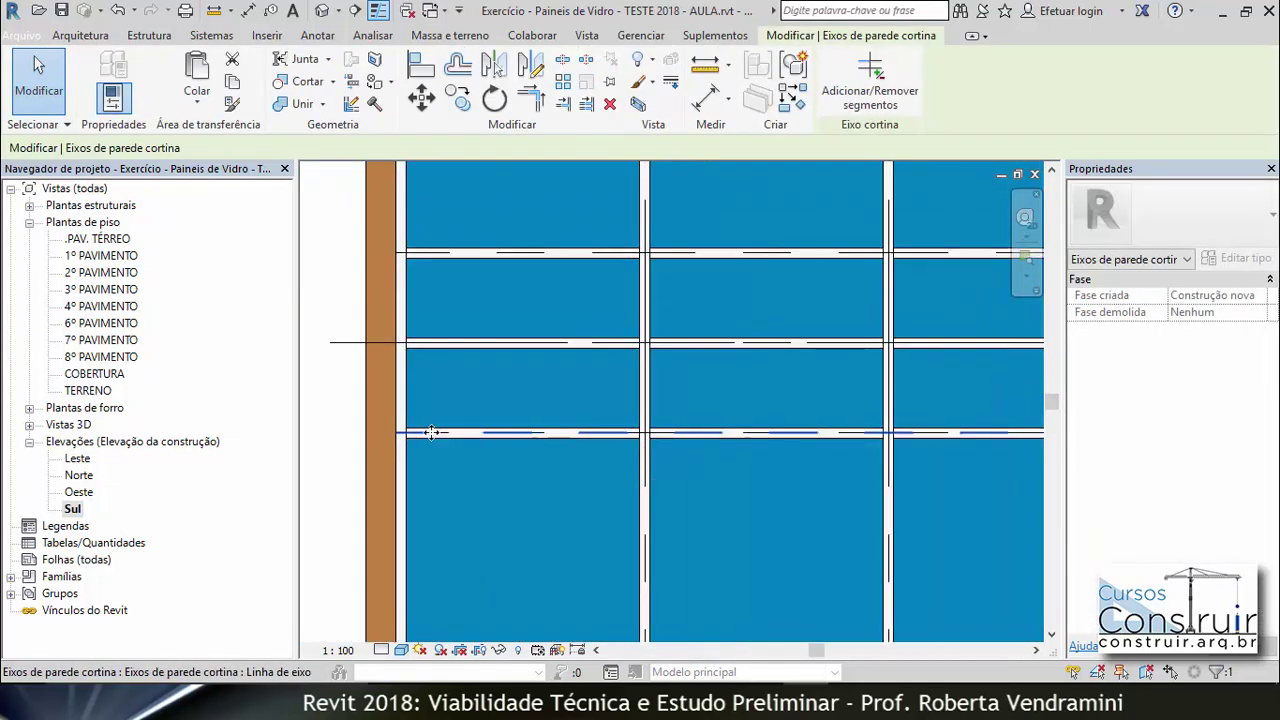
scroll(446, 438, up, 2)
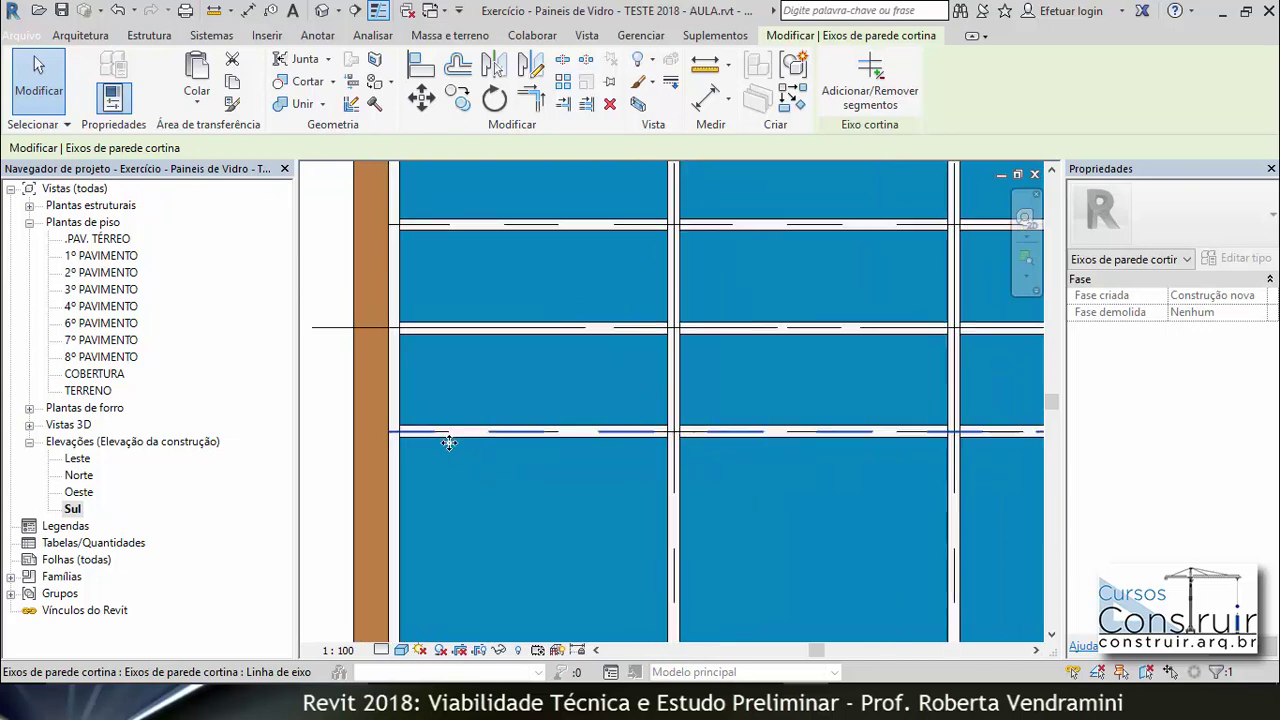
scroll(446, 445, up, 2)
scroll(443, 444, down, 2)
scroll(443, 444, down, 1)
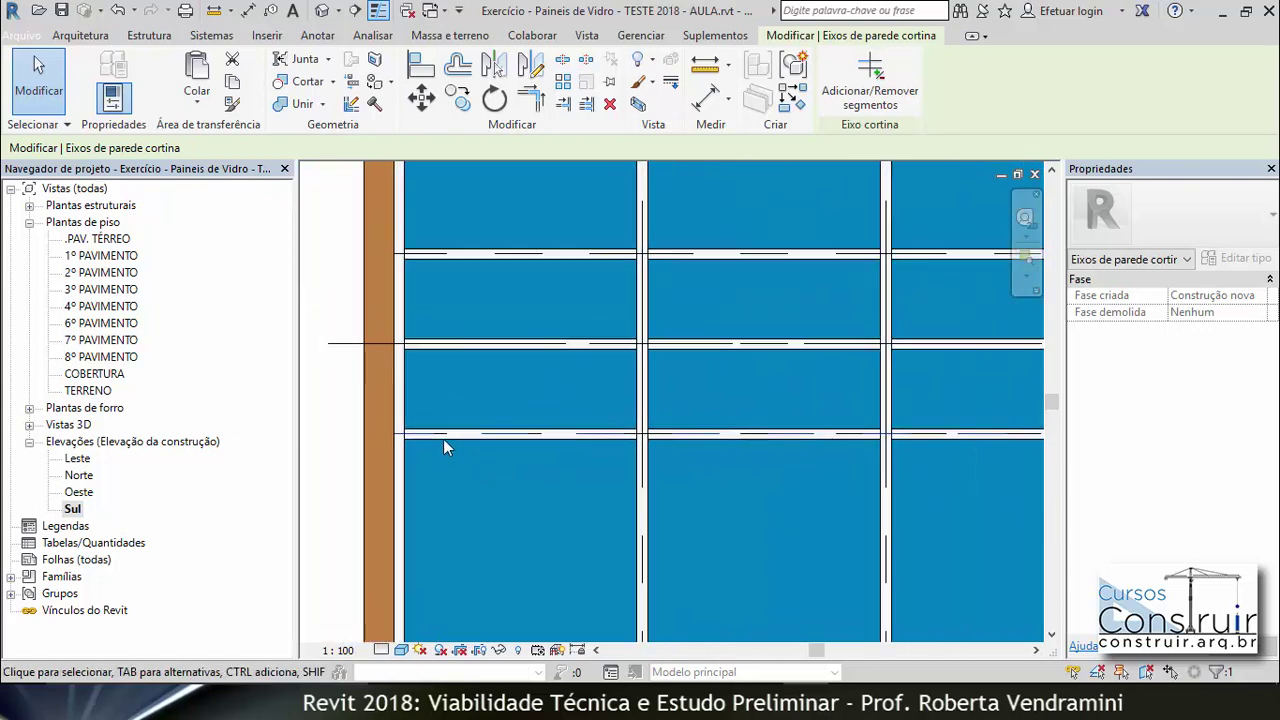
click(610, 104)
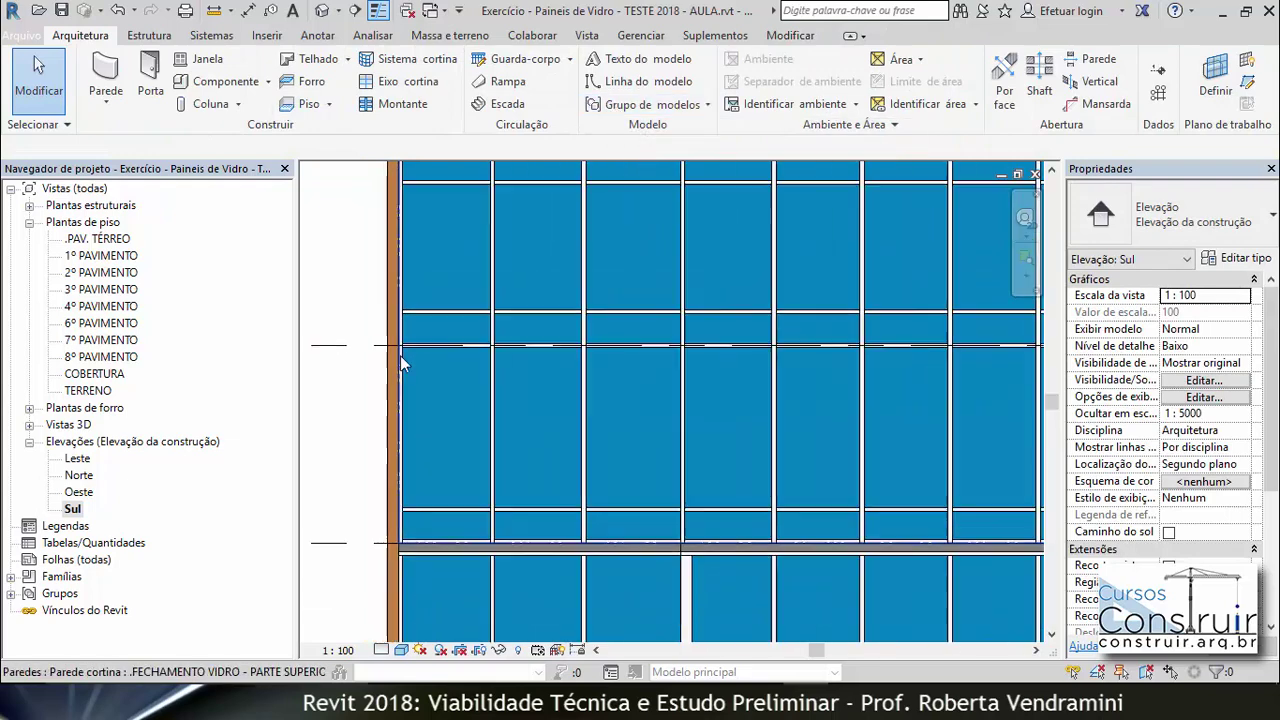
Step: Delete the horizontal curtain grid line near the top of the upper wall
scroll(401, 363, down, 2)
scroll(401, 363, down, 1)
scroll(405, 287, up, 1)
scroll(405, 287, up, 2)
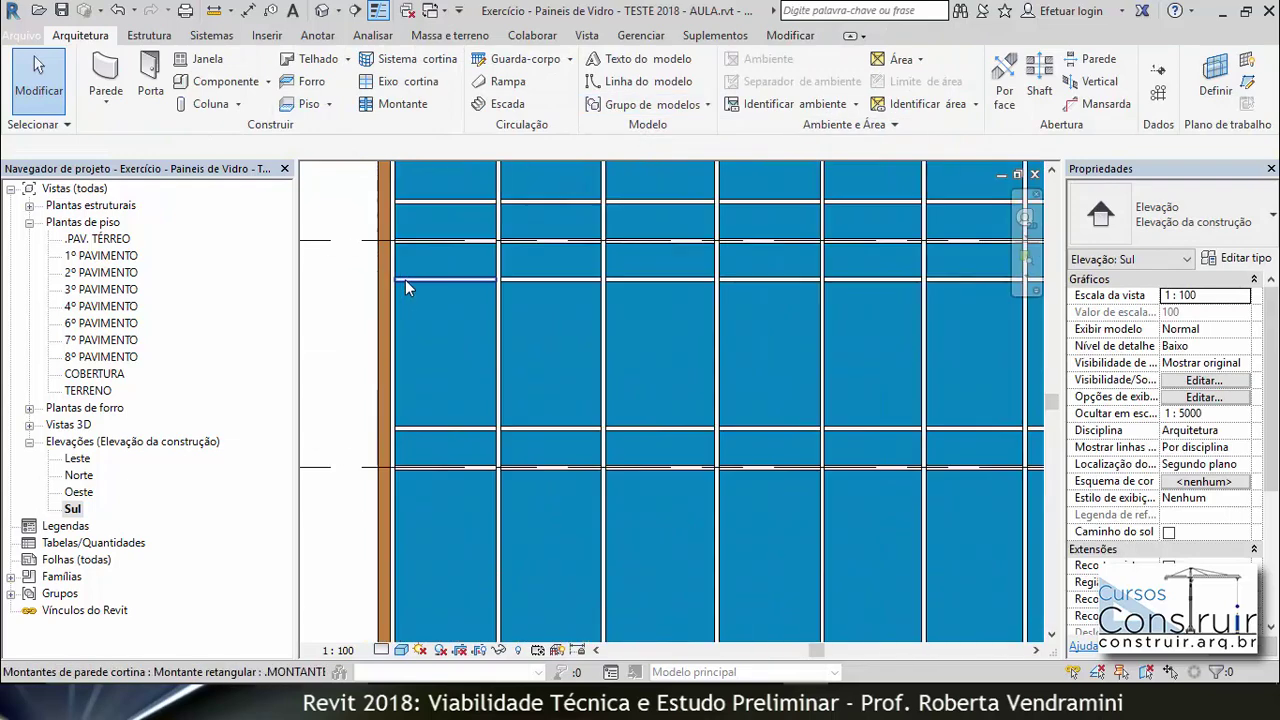
scroll(405, 280, up, 1)
scroll(401, 303, up, 1)
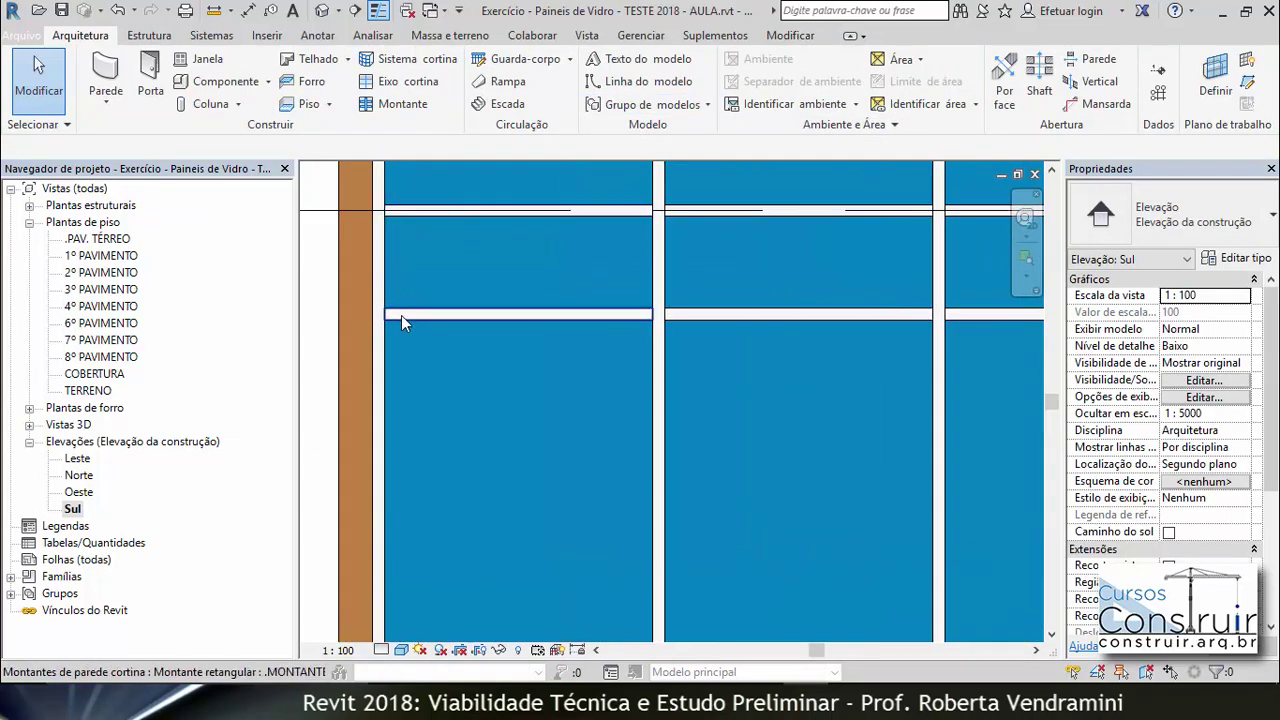
key(Tab)
click(402, 316)
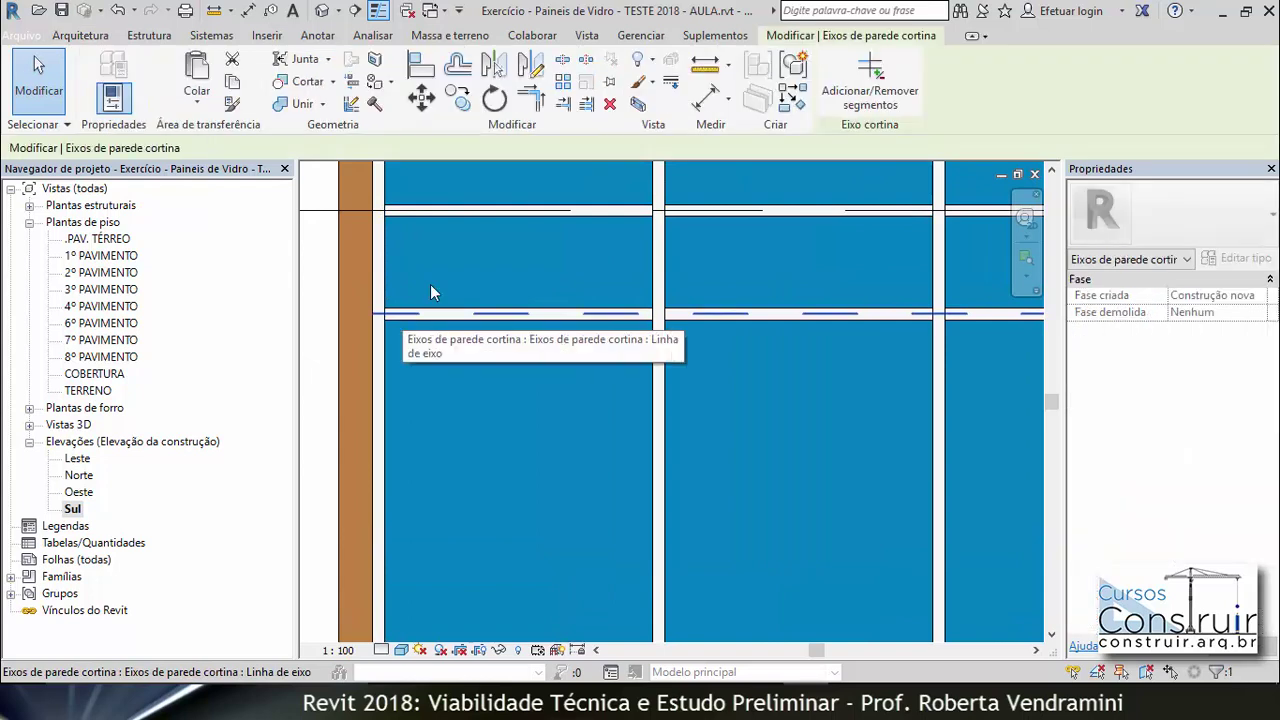
key(Escape)
scroll(520, 355, down, 2)
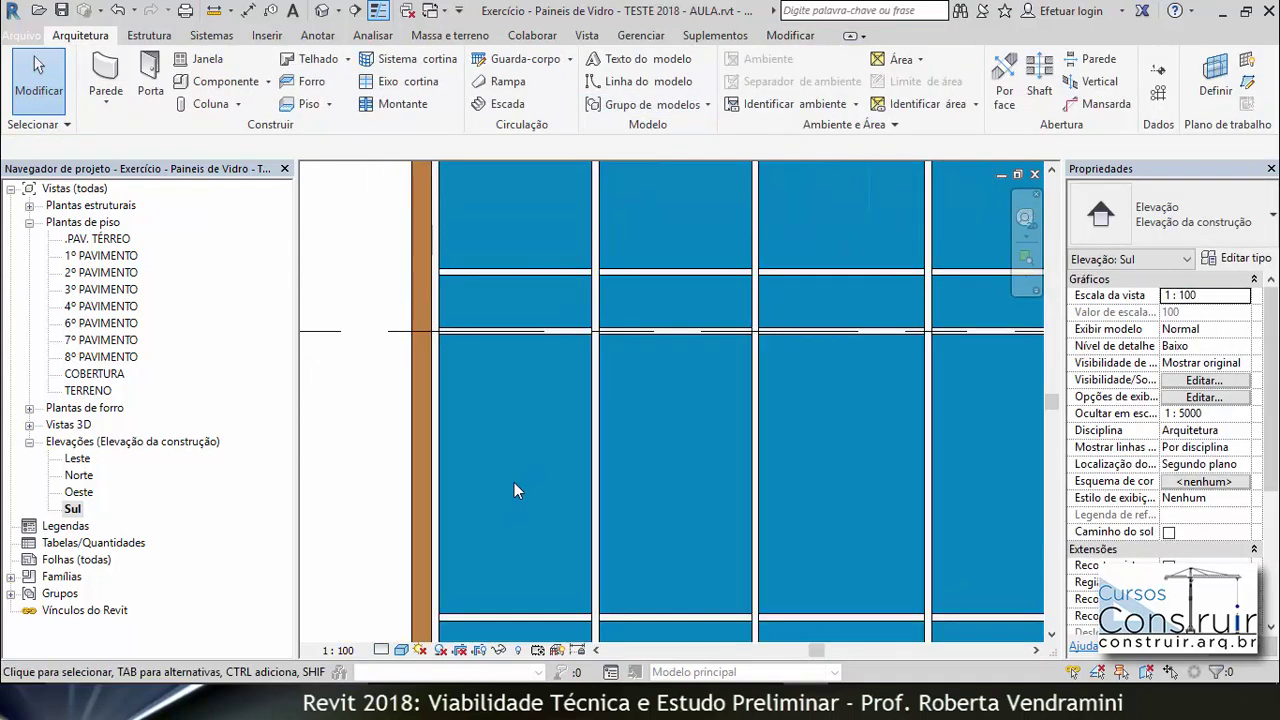
scroll(514, 481, up, 2)
scroll(494, 296, down, 2)
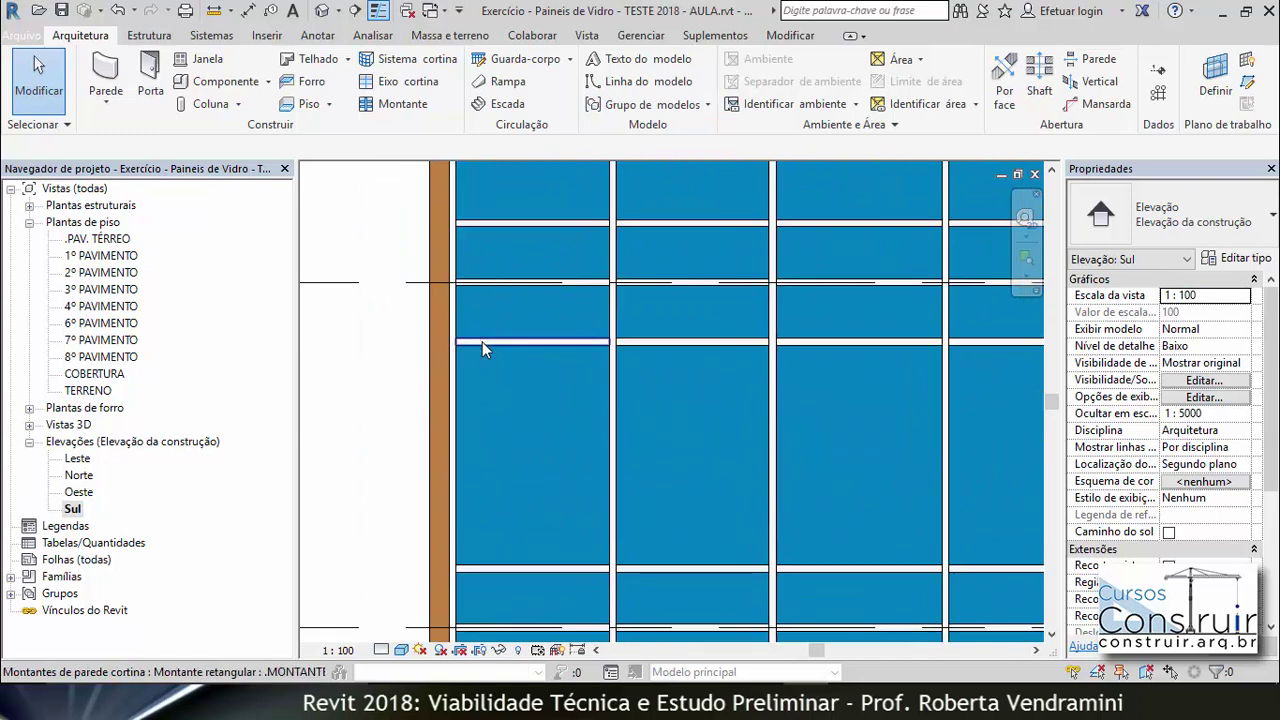
scroll(482, 342, up, 2)
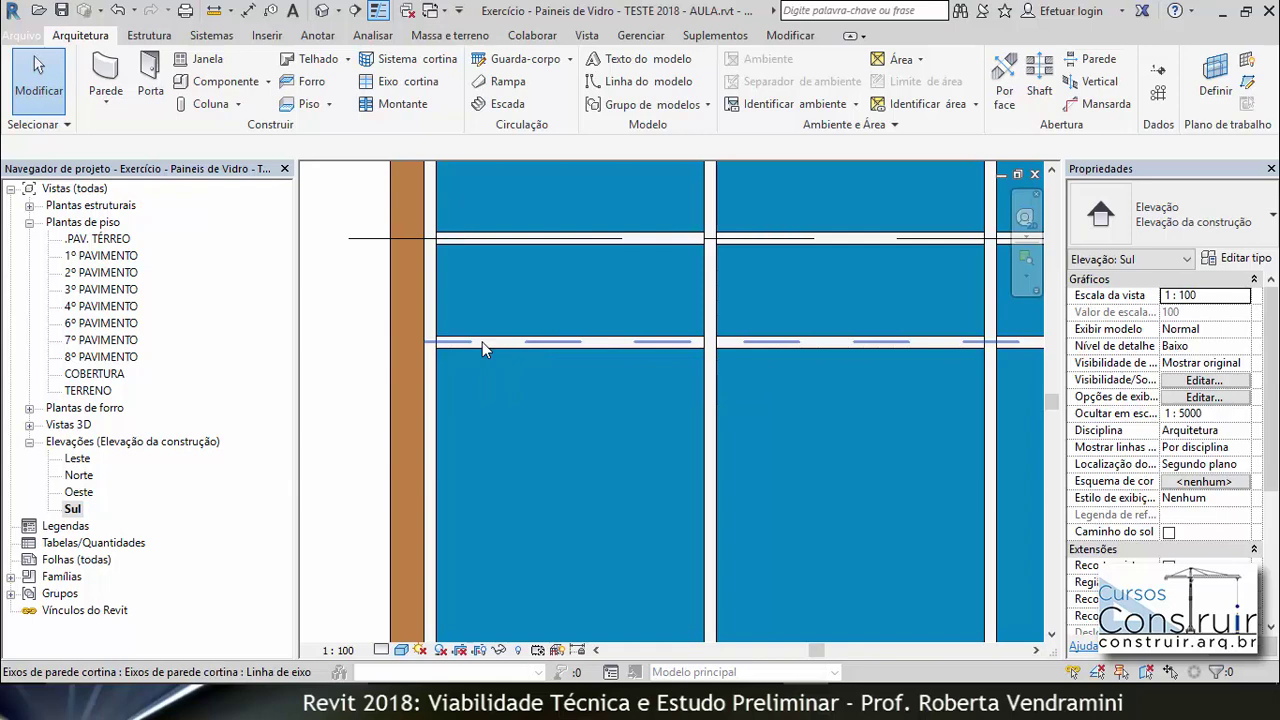
click(482, 342)
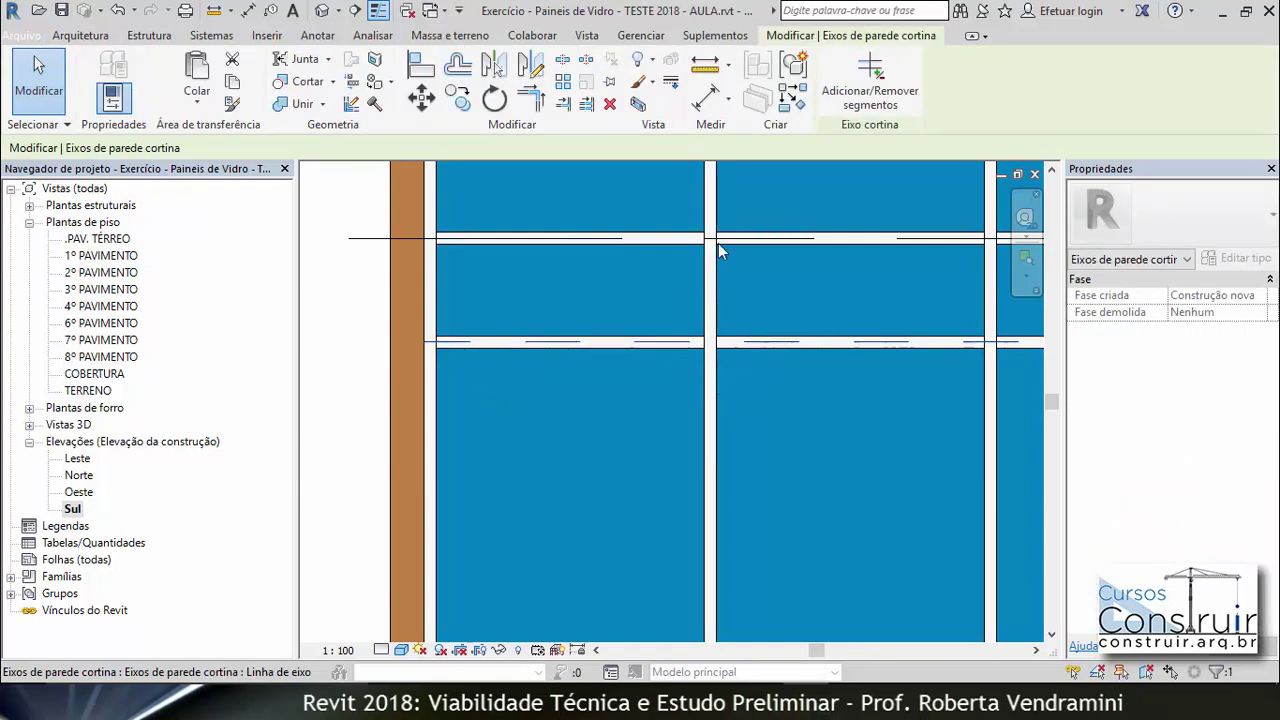
click(609, 104)
Step: Delete the next horizontal grid line just below the top panels
scroll(482, 449, down, 1)
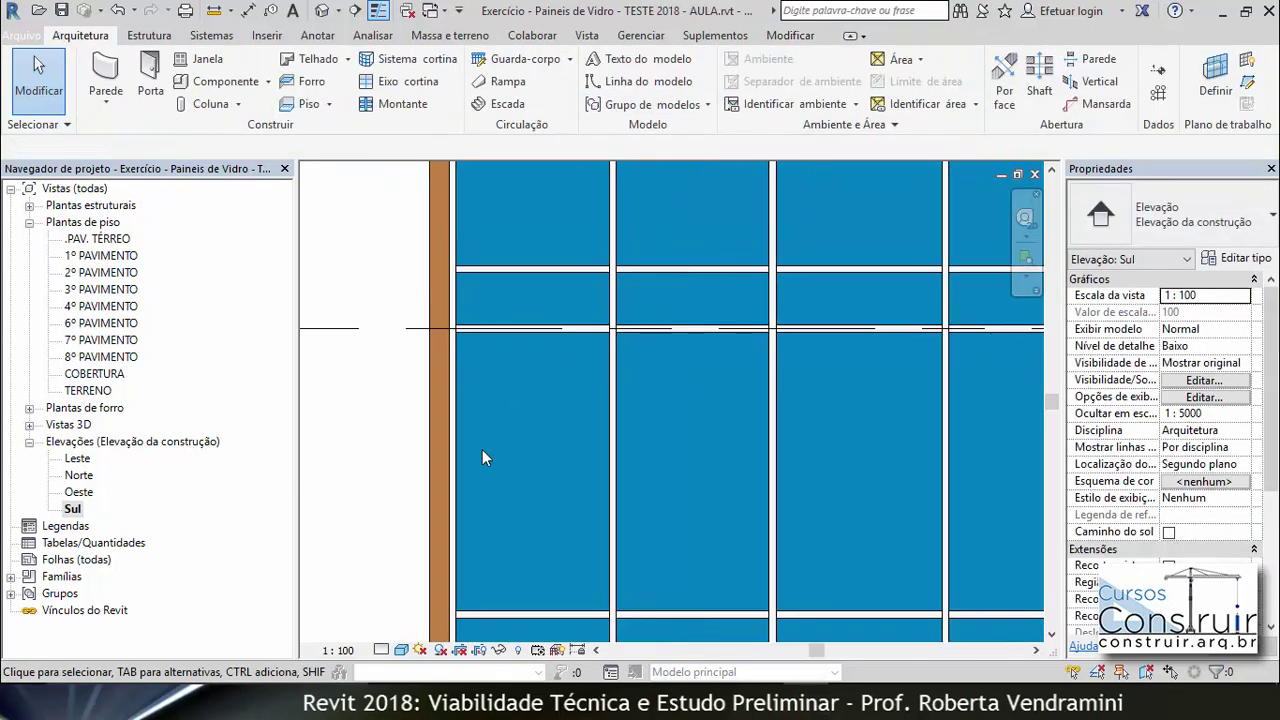
scroll(482, 449, down, 1)
scroll(447, 440, down, 1)
scroll(410, 425, down, 1)
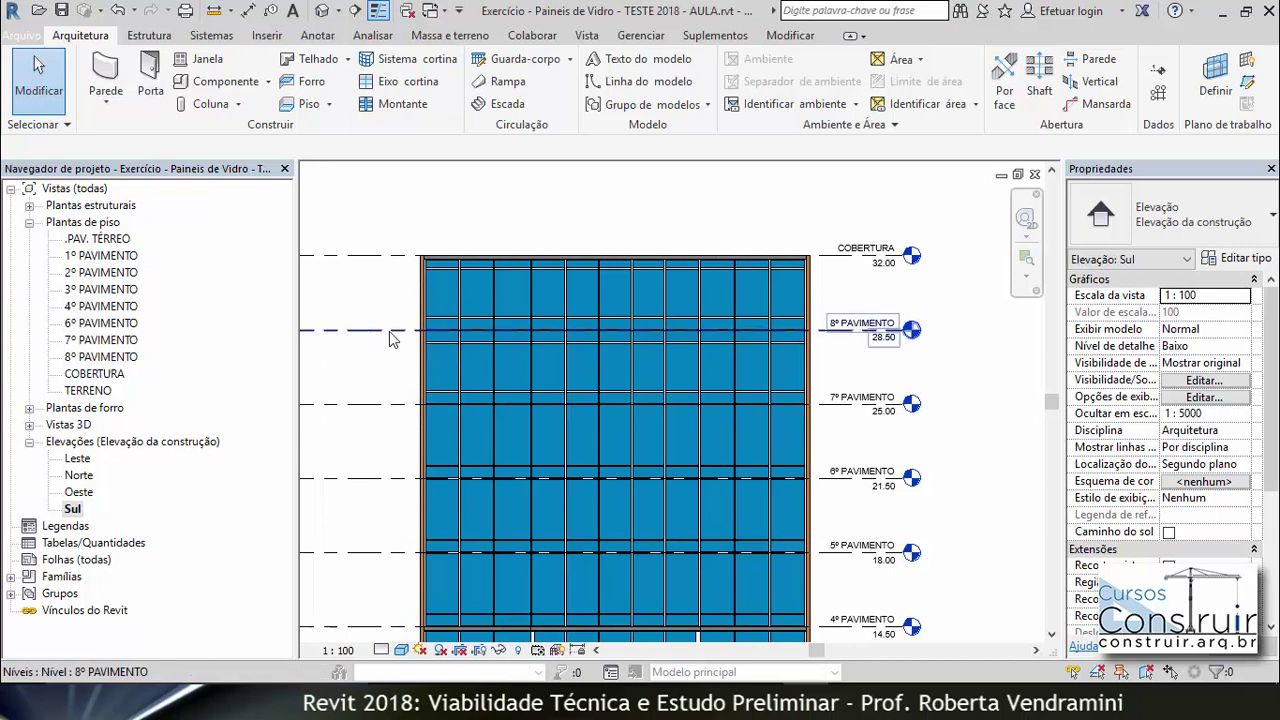
scroll(425, 338, up, 2)
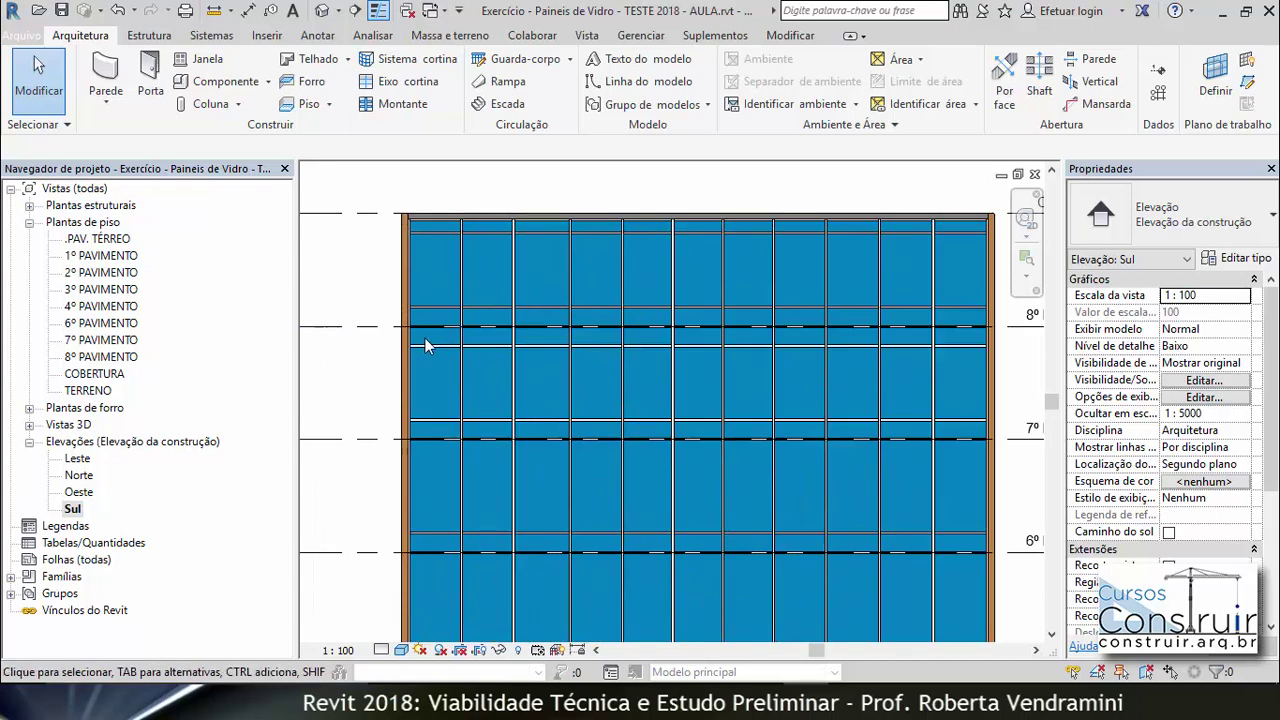
scroll(405, 345, up, 3)
scroll(405, 360, up, 3)
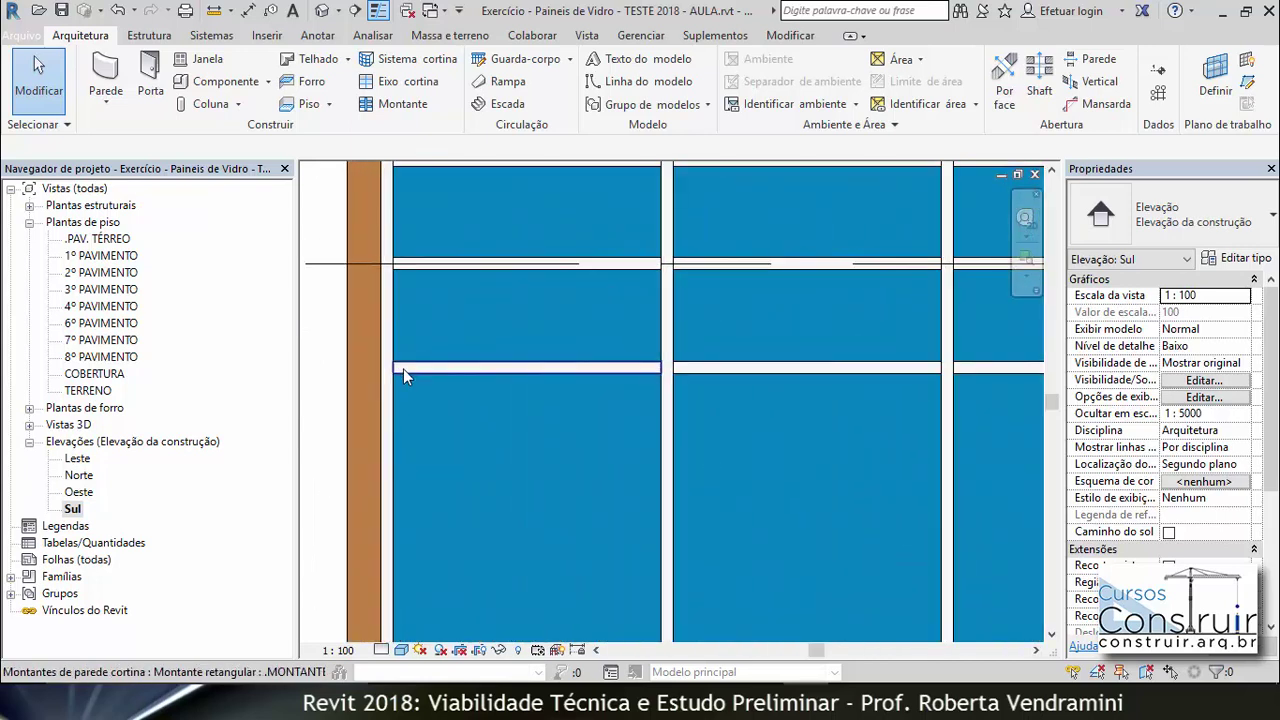
key(Tab)
click(403, 367)
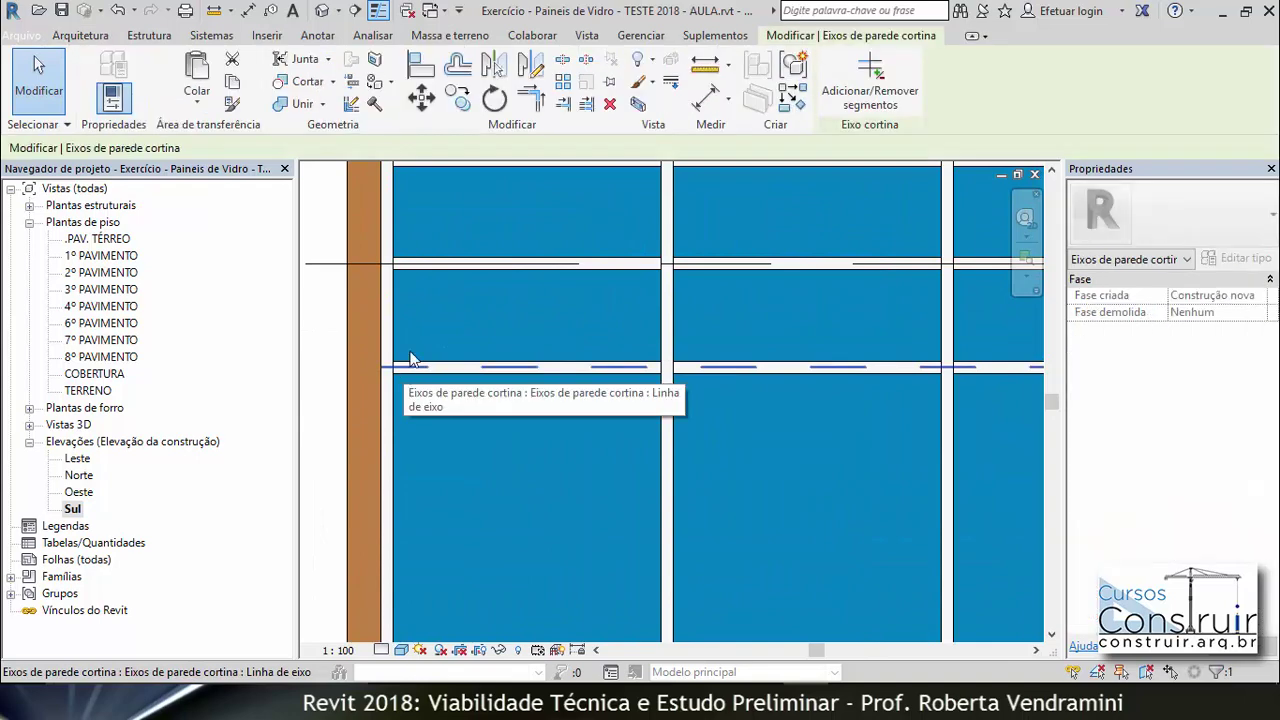
key(Escape)
scroll(420, 457, down, 1)
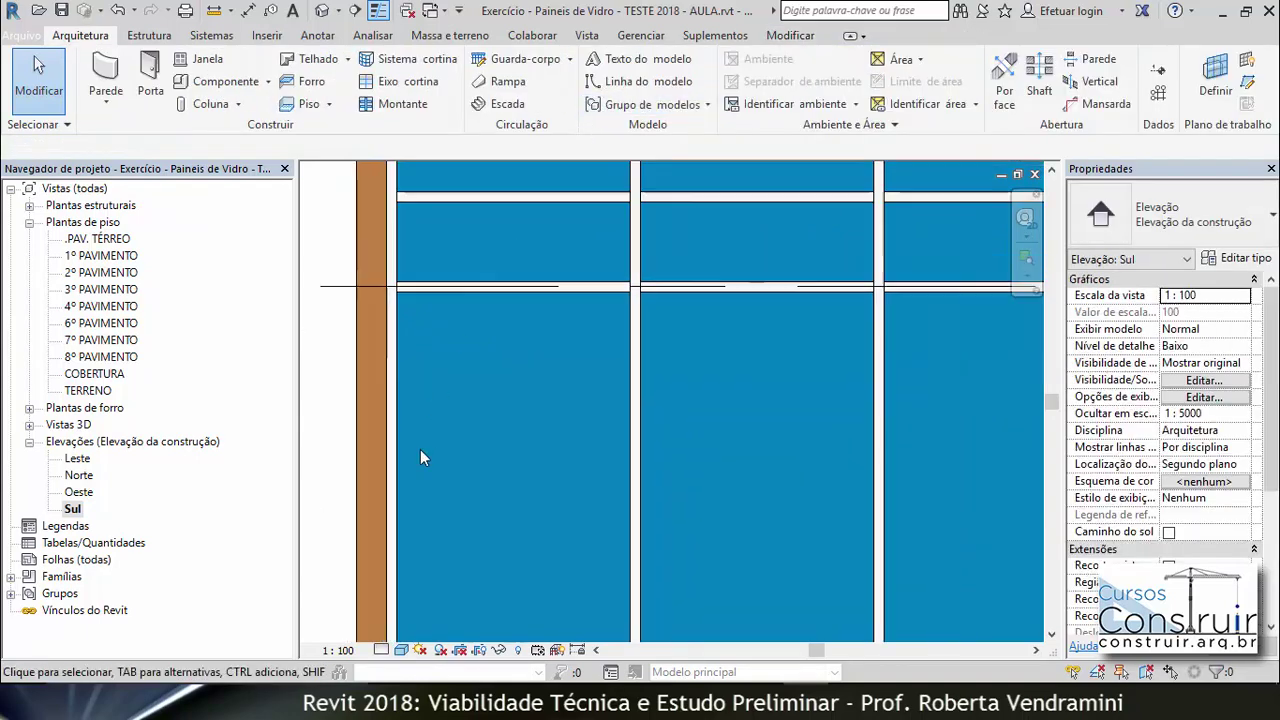
scroll(412, 441, down, 2)
scroll(412, 441, down, 2)
scroll(406, 307, up, 2)
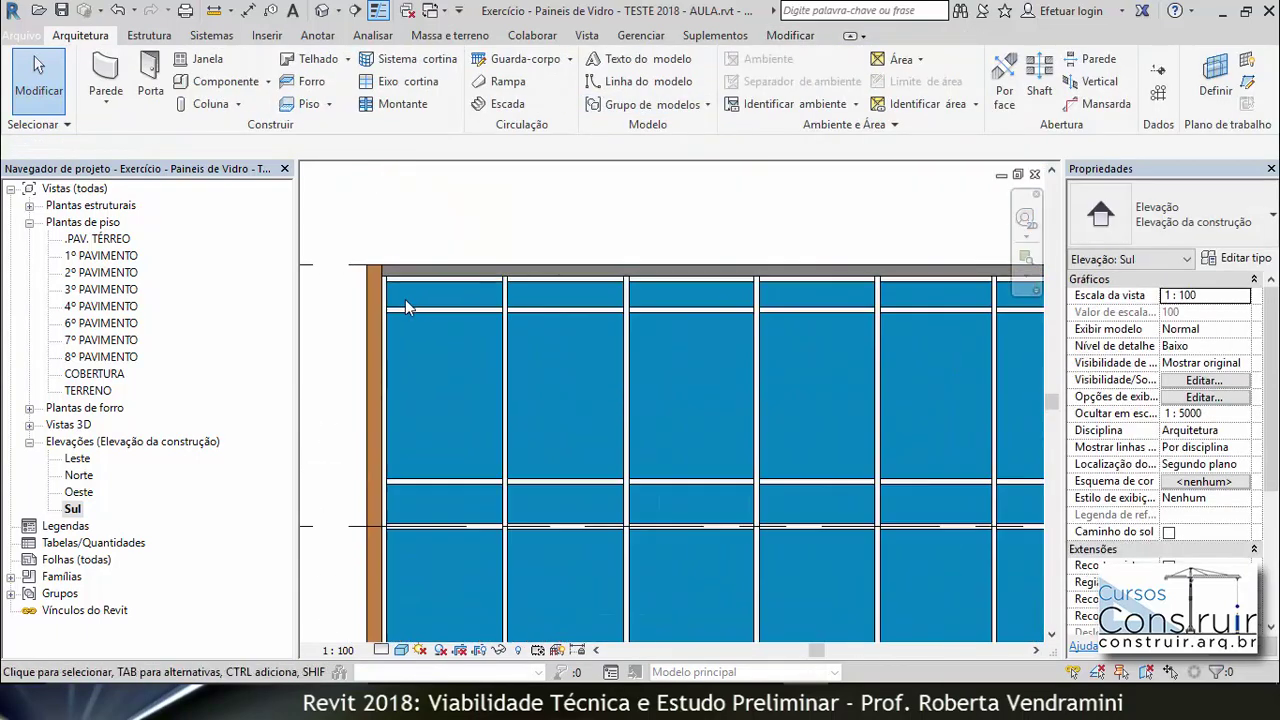
scroll(406, 307, up, 2)
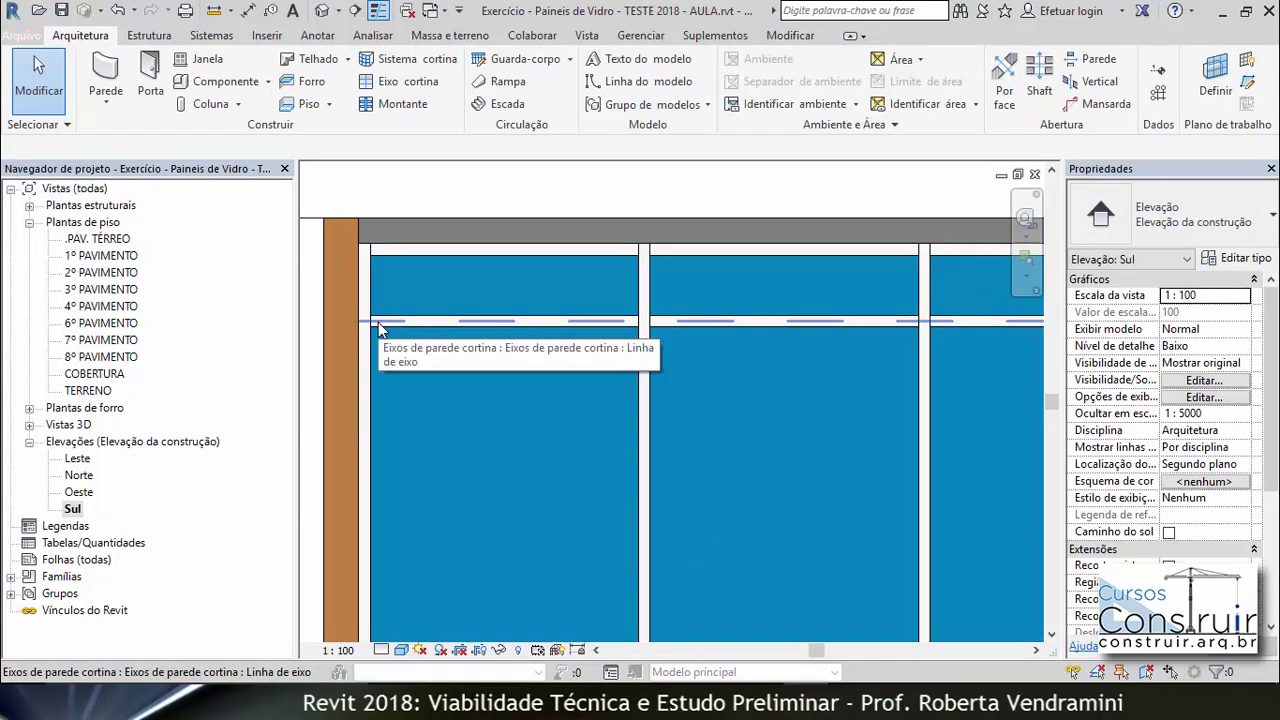
click(378, 322)
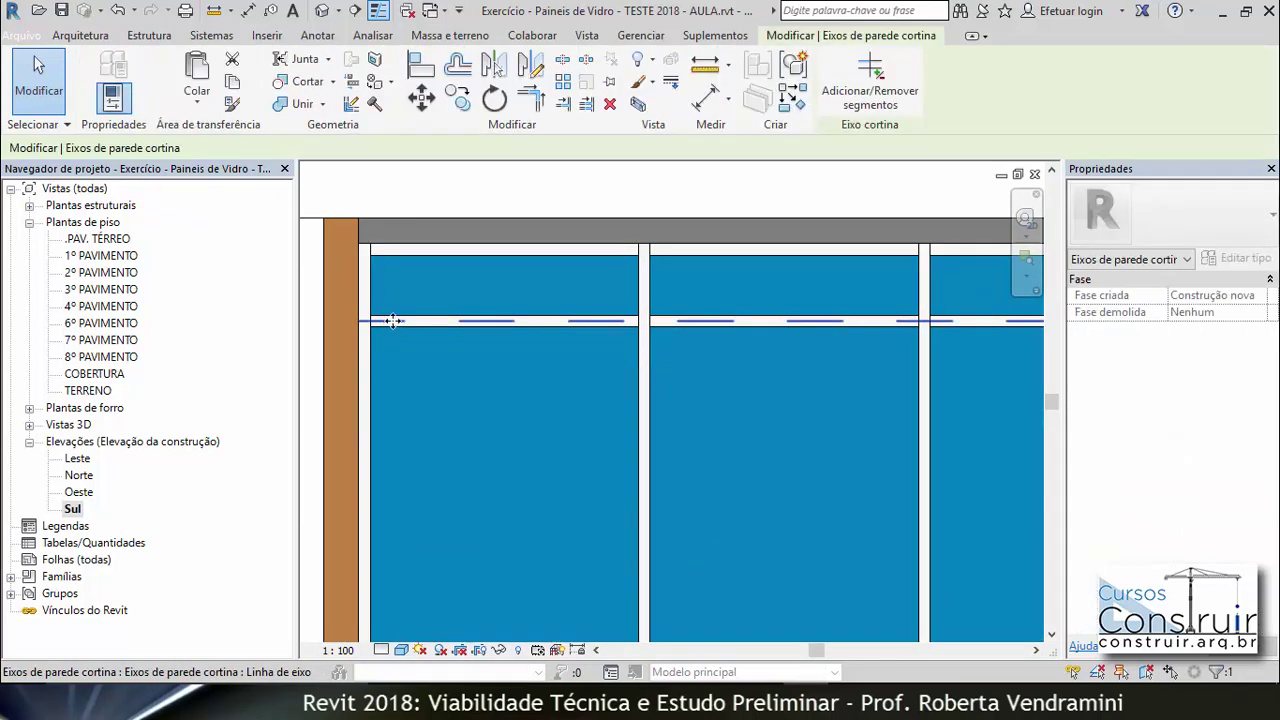
click(613, 115)
scroll(422, 372, down, 2)
Step: Switch to the default 3D view, then orbit and zoom to inspect the upper curtain wall
scroll(490, 355, down, 2)
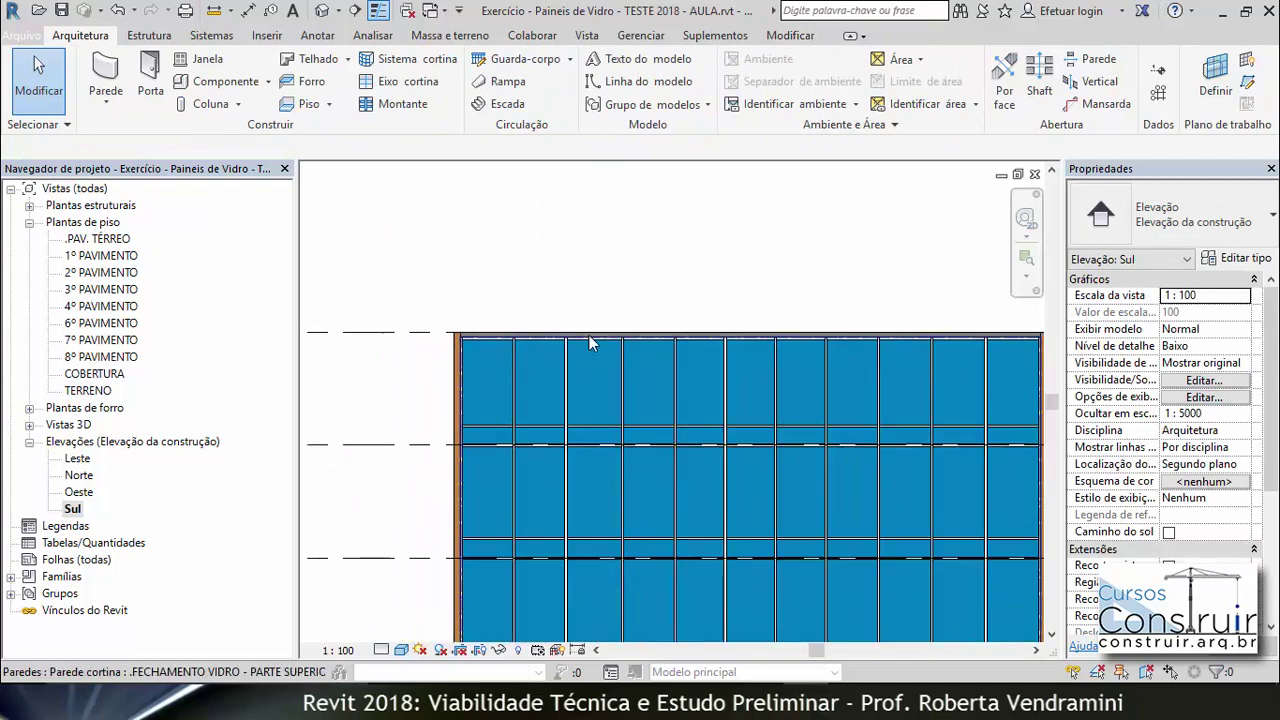
scroll(610, 347, down, 2)
scroll(700, 407, down, 1)
scroll(702, 420, down, 1)
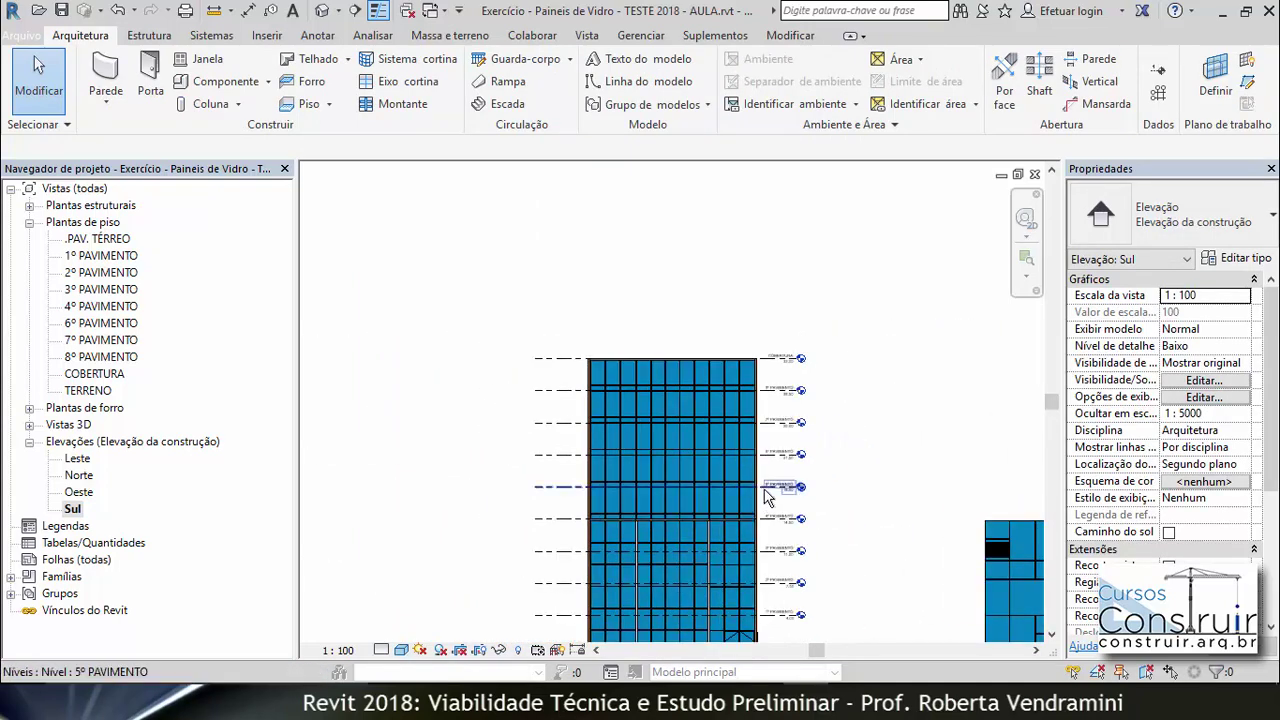
middle_drag(766, 494, 732, 499)
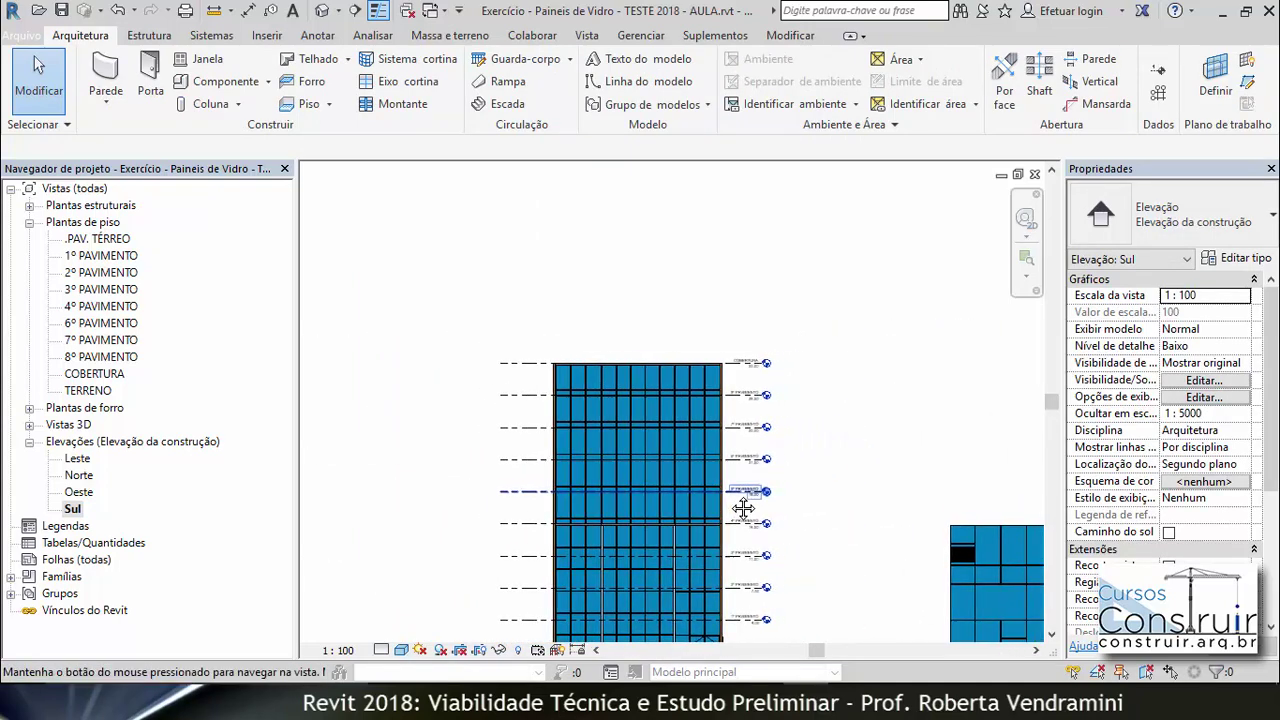
click(323, 11)
mouse_move(637, 229)
shift+middle_down()
mouse_move(751, 443)
mouse_move(742, 466)
mouse_move(735, 440)
shift+middle_up()
scroll(730, 423, up, 1)
scroll(703, 412, up, 2)
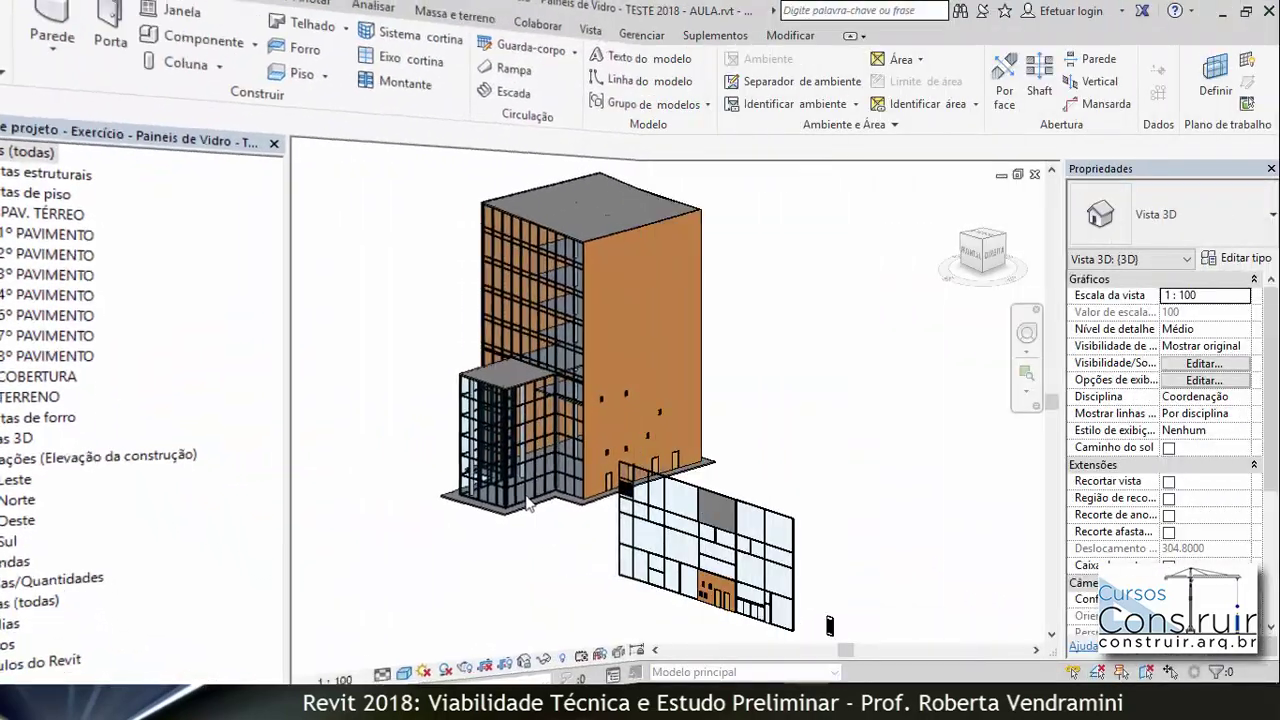
scroll(462, 408, up, 2)
scroll(462, 408, up, 2)
scroll(462, 408, up, 2)
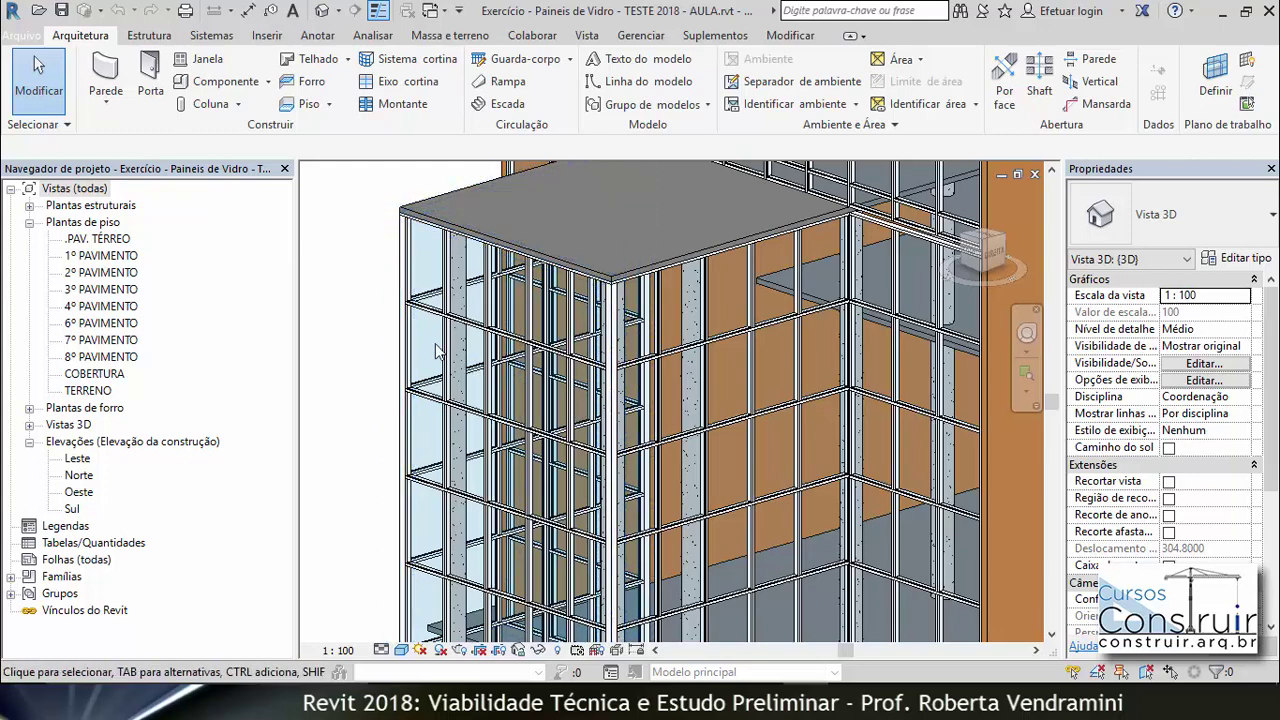
scroll(516, 388, down, 3)
scroll(525, 300, down, 2)
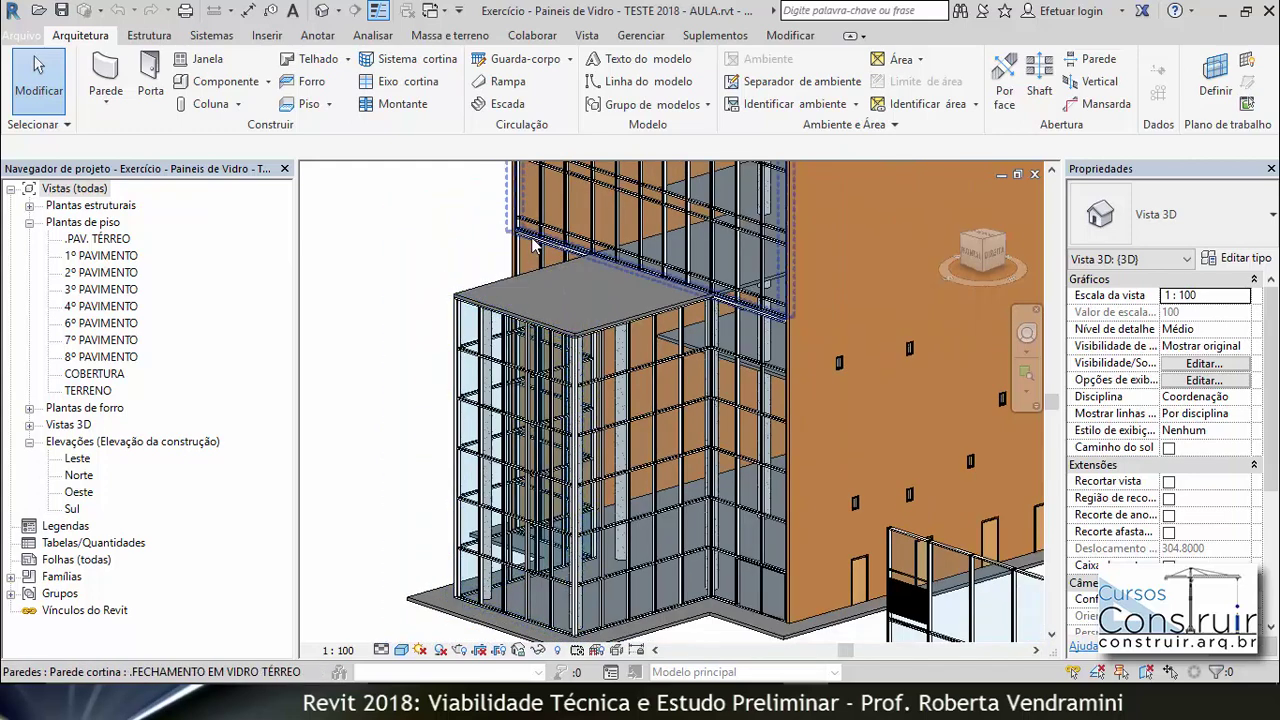
scroll(530, 245, up, 2)
scroll(500, 245, up, 2)
scroll(470, 244, up, 2)
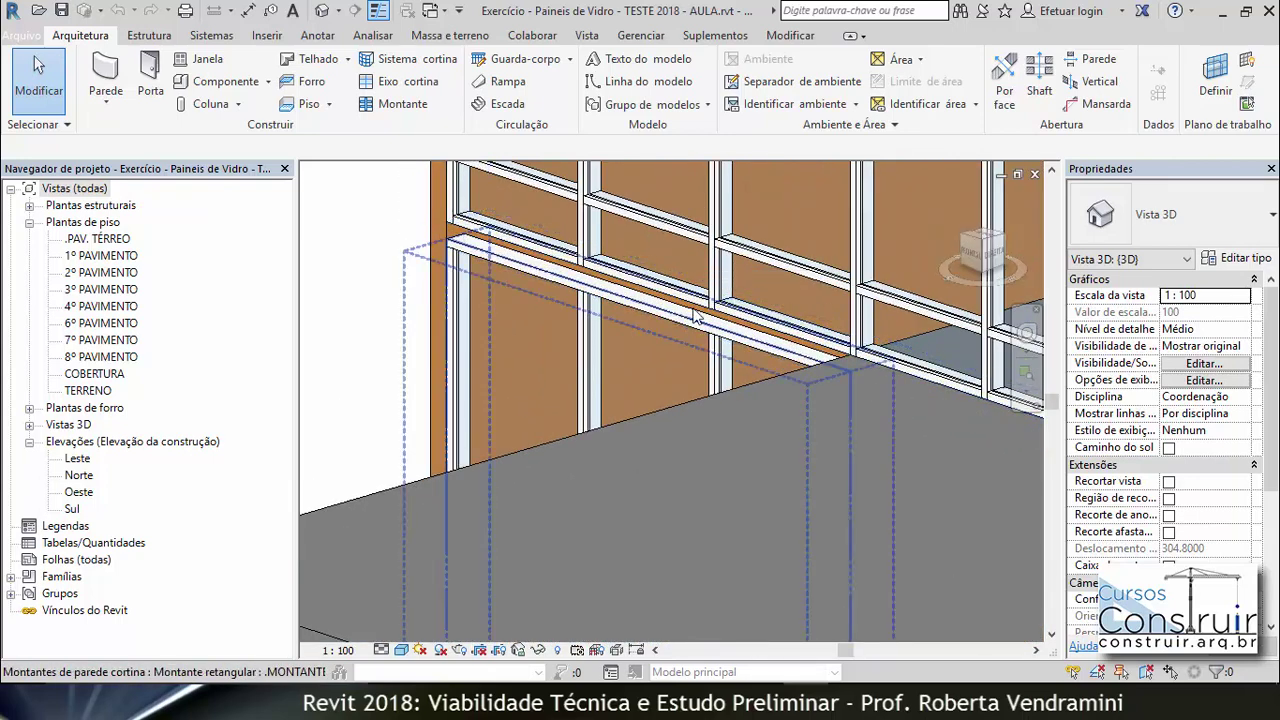
scroll(572, 276, down, 2)
scroll(572, 276, down, 2)
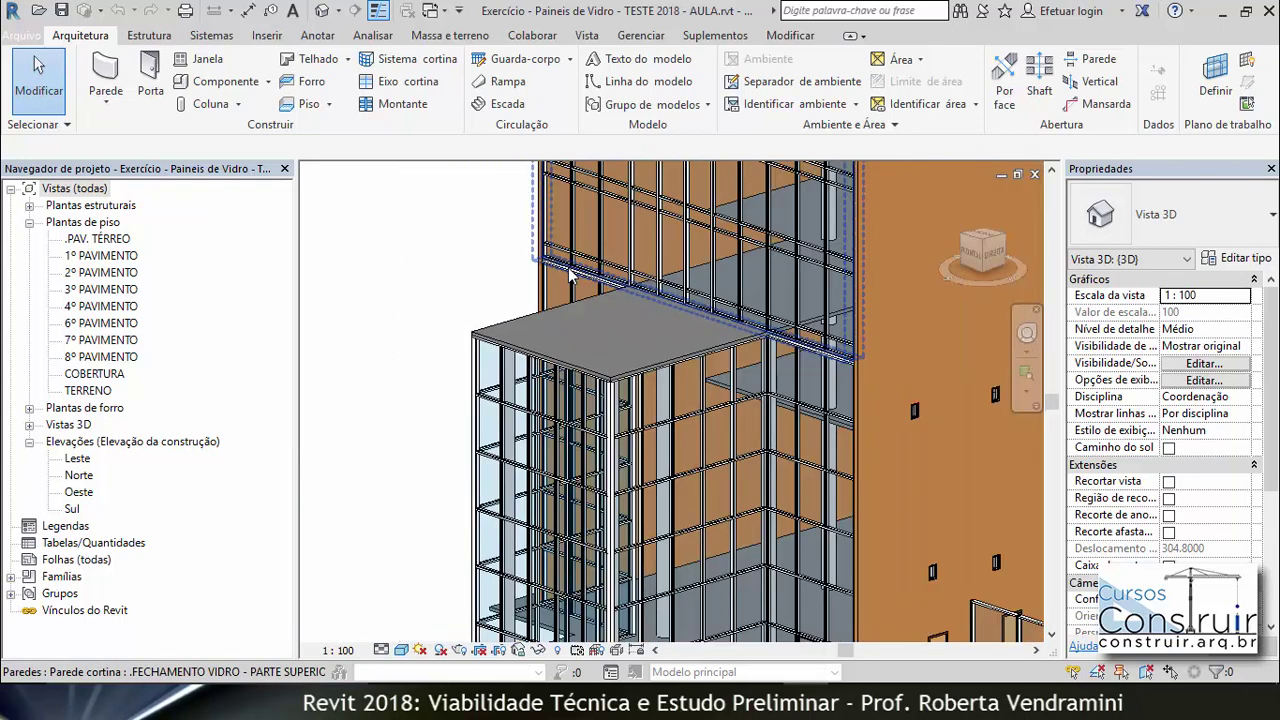
scroll(572, 276, down, 2)
Step: Return to the Sul elevation and zoom in on the lower glass wall
double_click(74, 509)
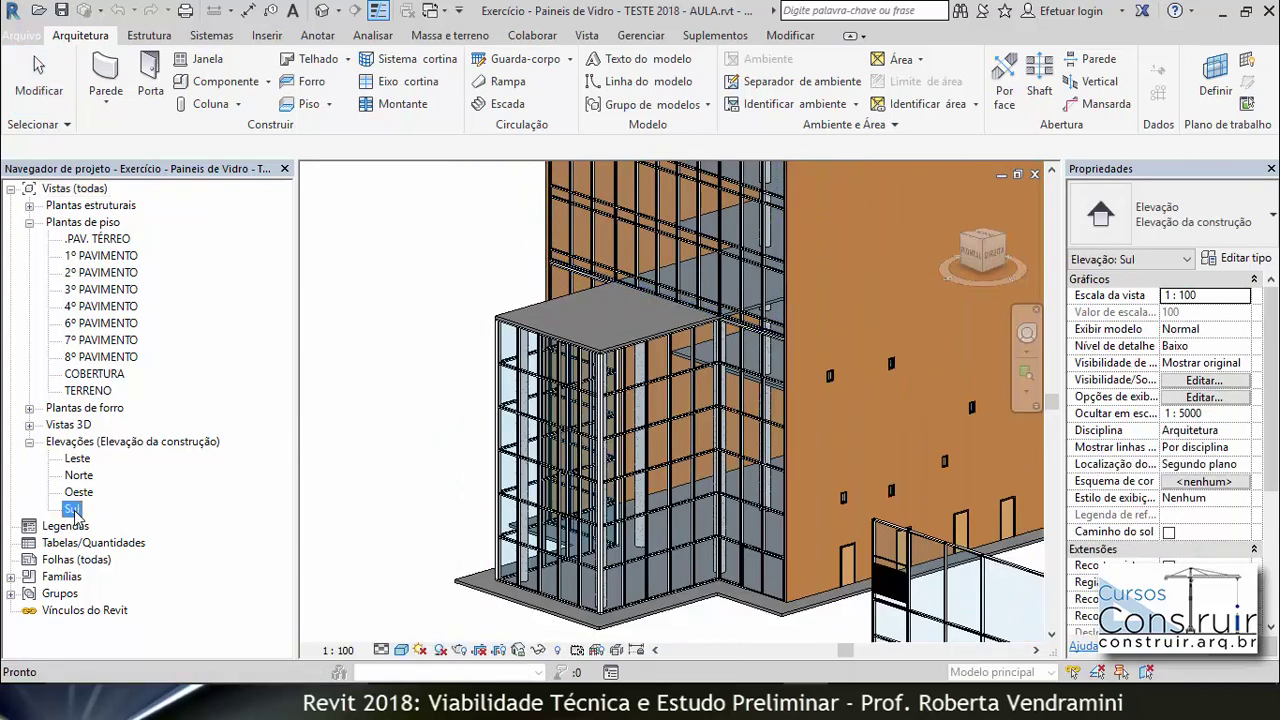
scroll(522, 515, up, 2)
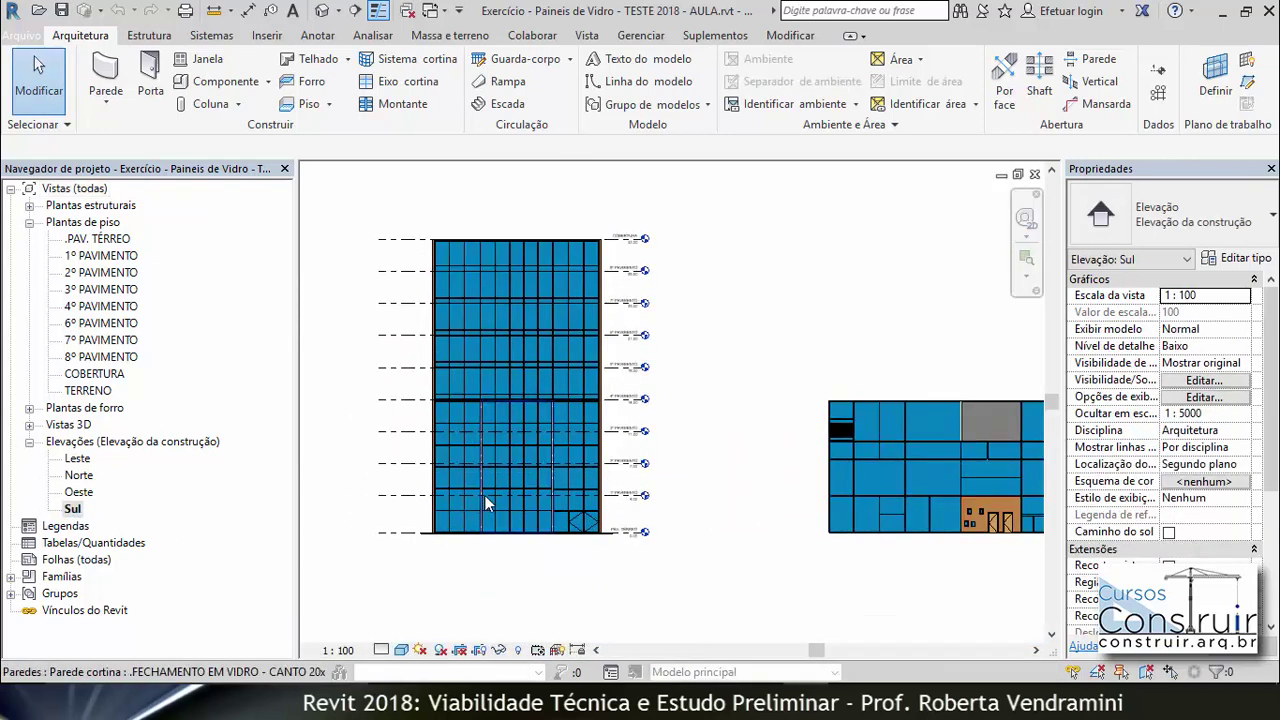
scroll(490, 494, up, 2)
scroll(505, 491, up, 2)
scroll(505, 491, up, 2)
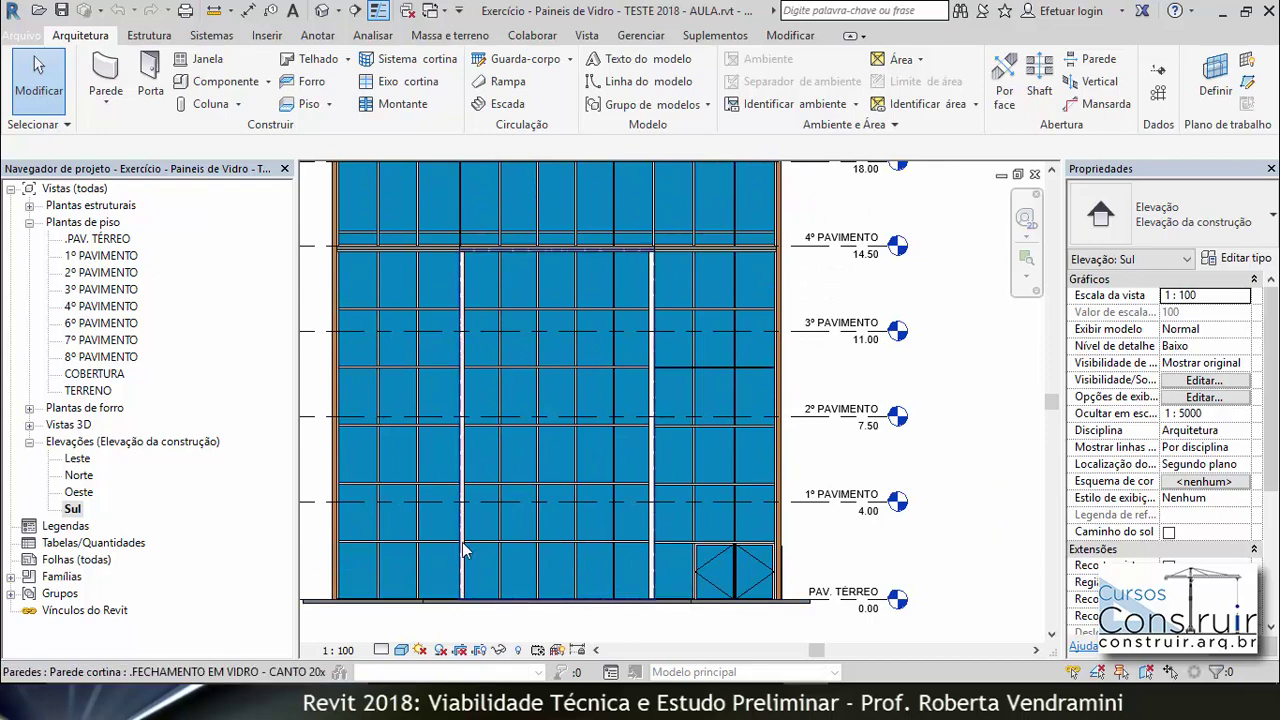
scroll(631, 351, up, 1)
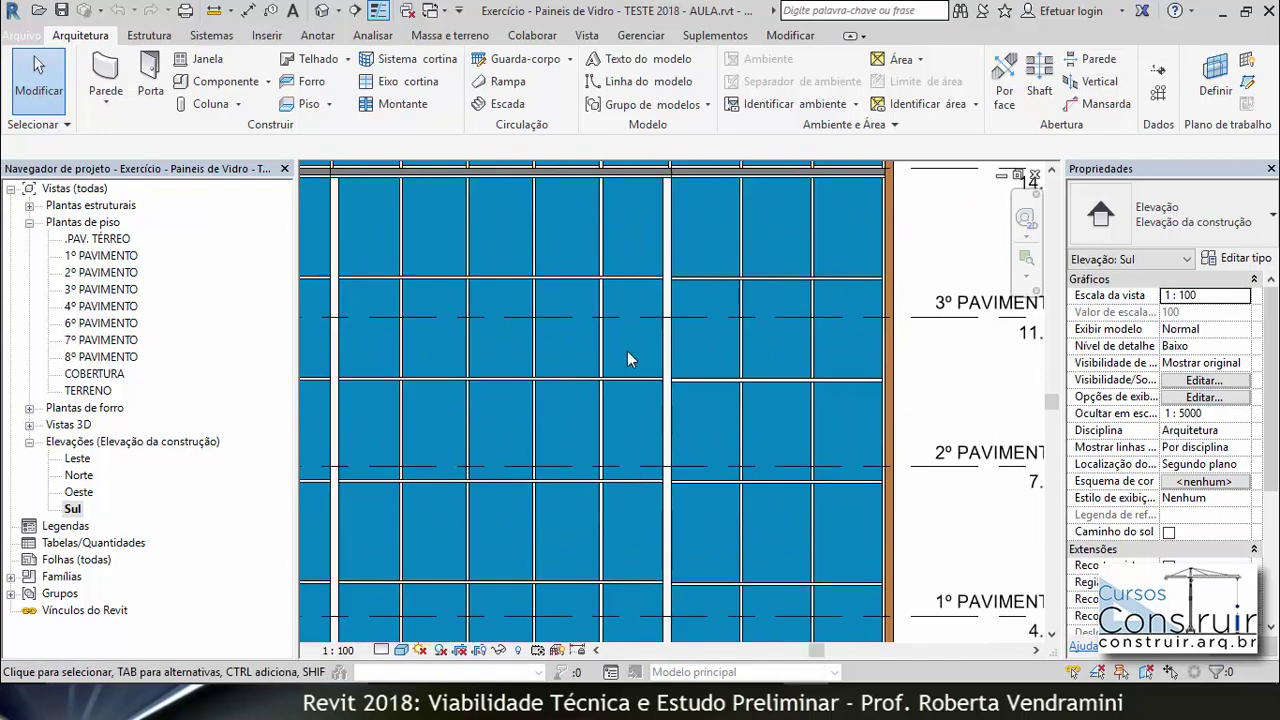
scroll(610, 350, up, 1)
scroll(540, 345, down, 1)
scroll(443, 336, up, 2)
scroll(443, 336, up, 1)
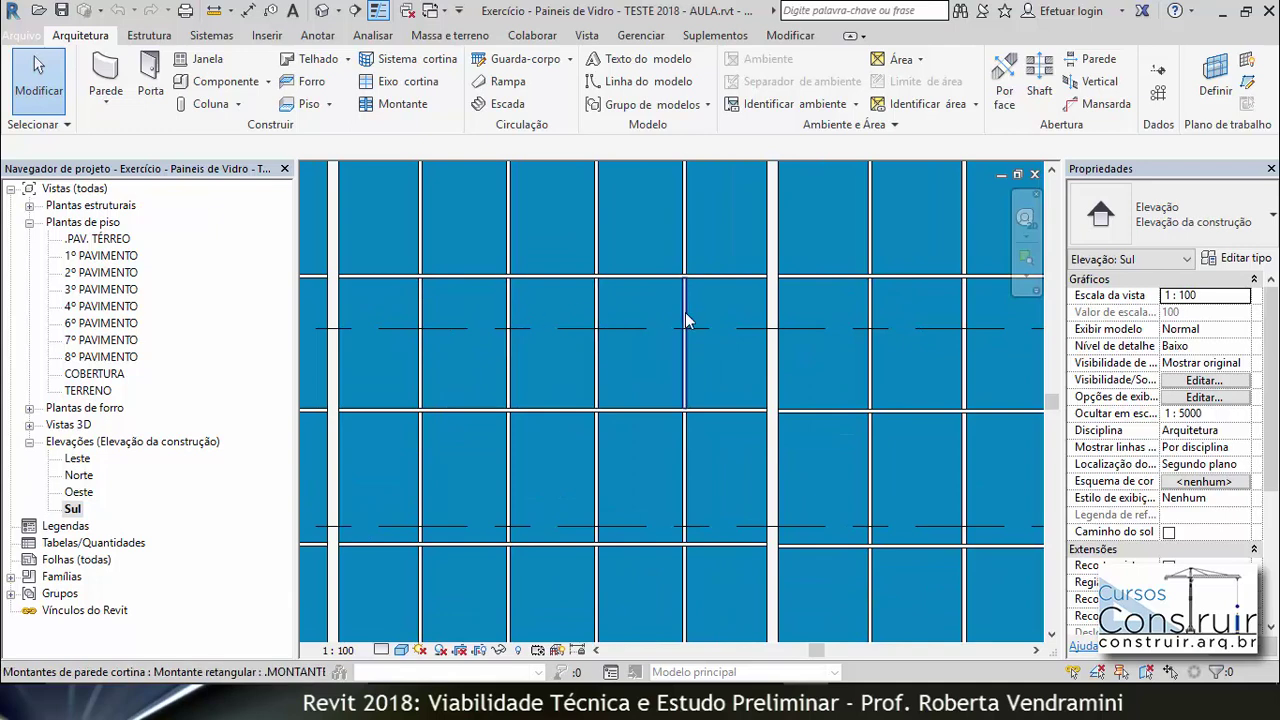
Step: Unpin and delete four vertical mullions in one panel row
click(419, 301)
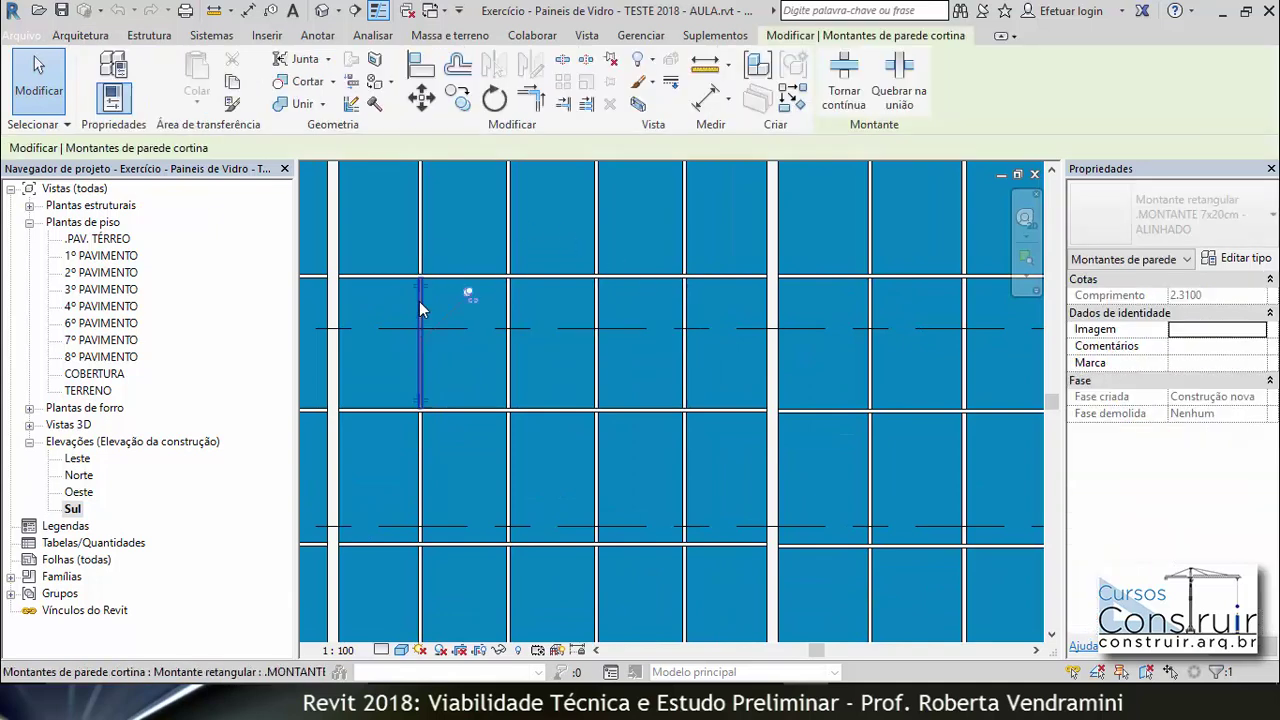
ctrl+click(509, 309)
ctrl+click(594, 311)
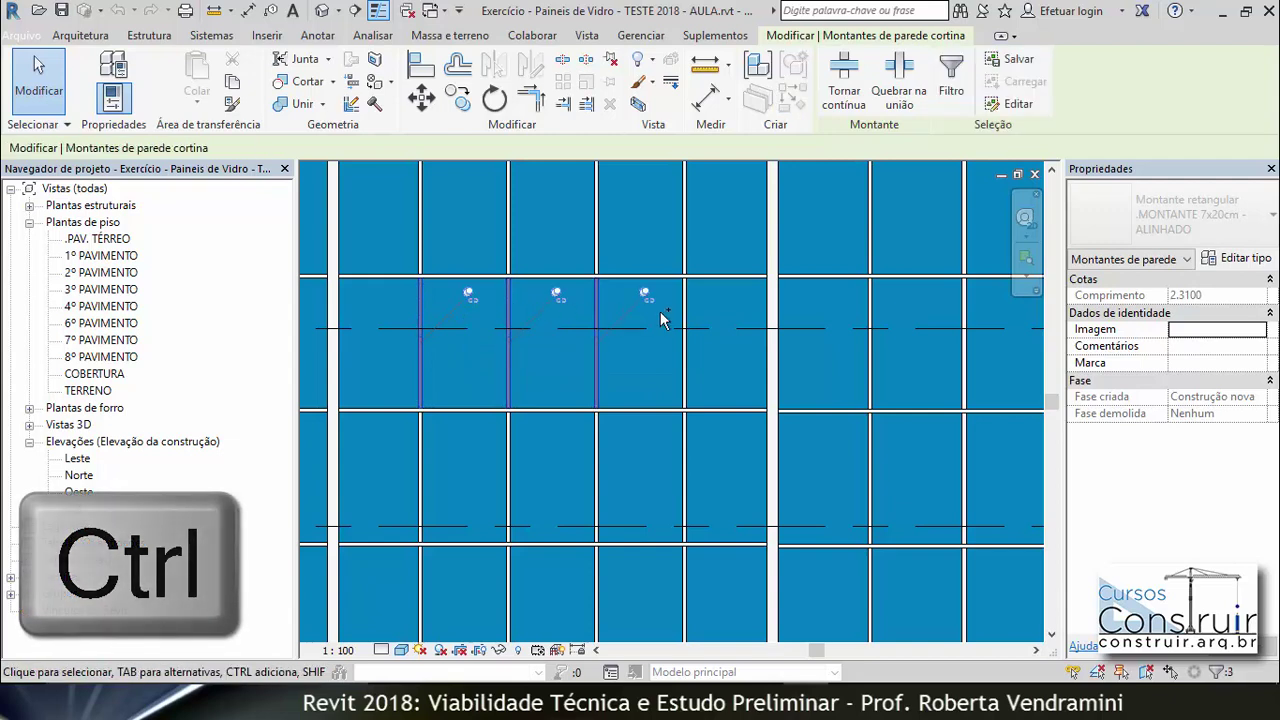
ctrl+click(682, 311)
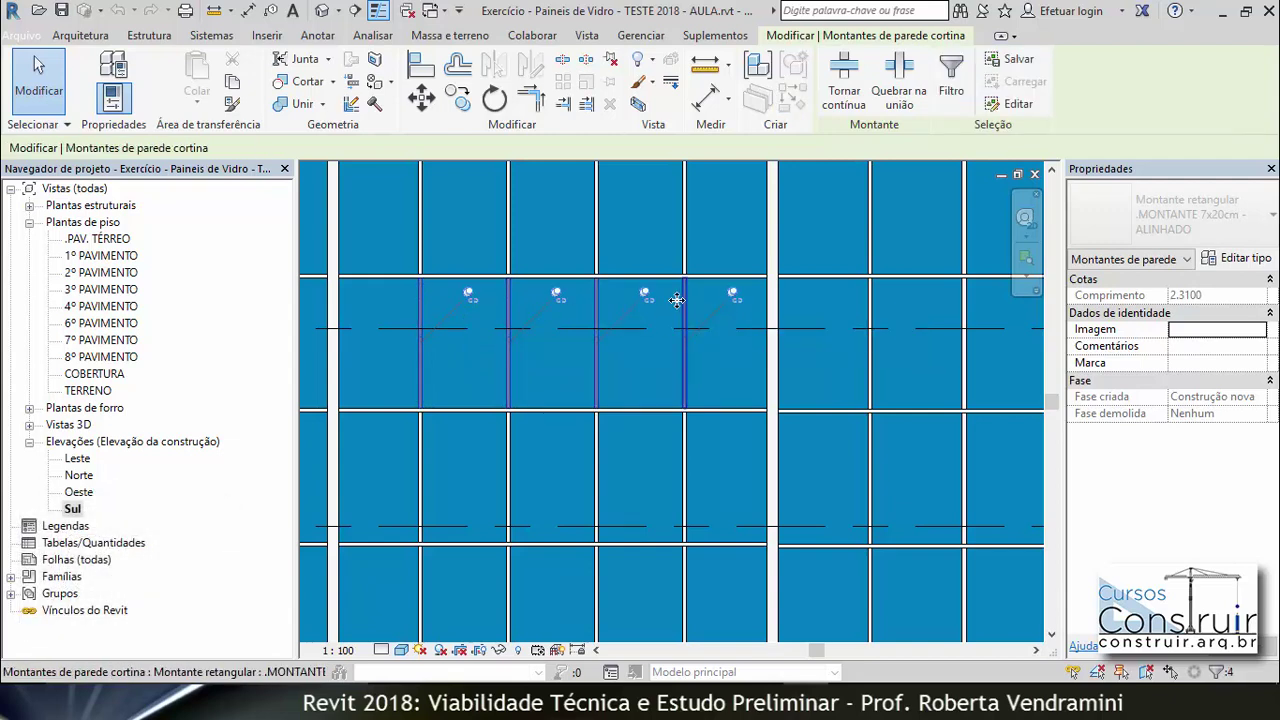
click(612, 62)
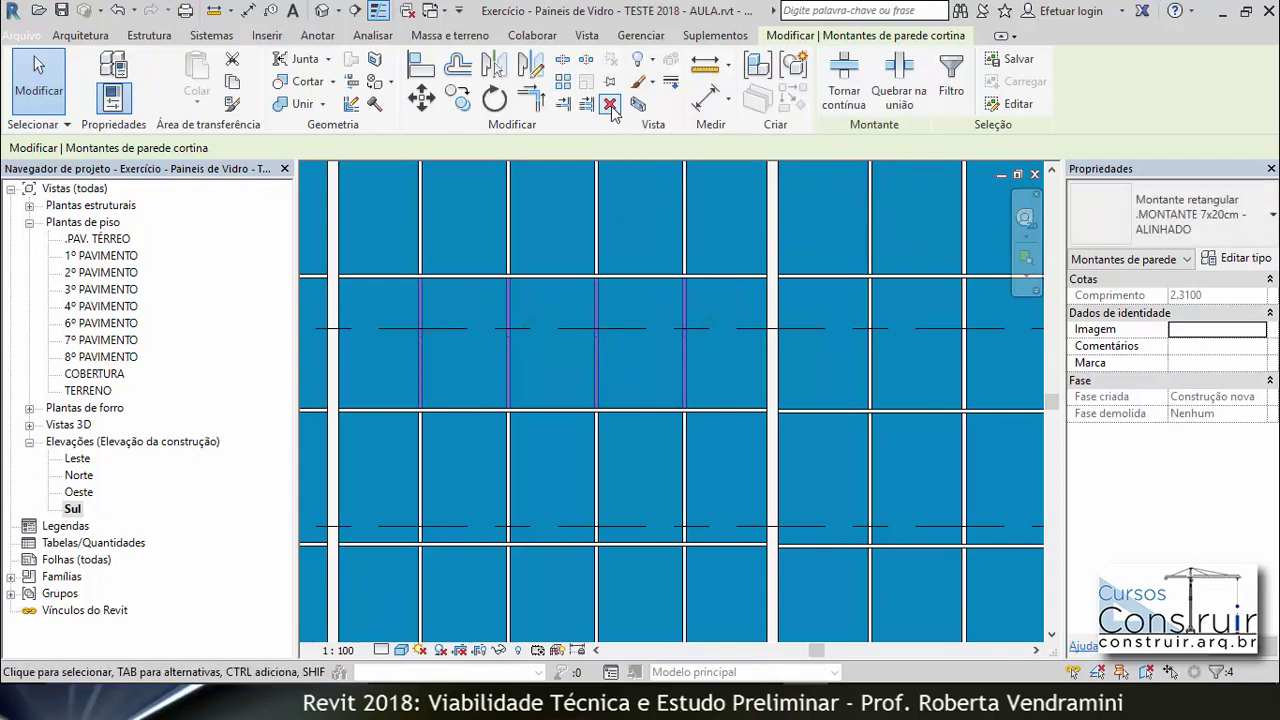
click(610, 104)
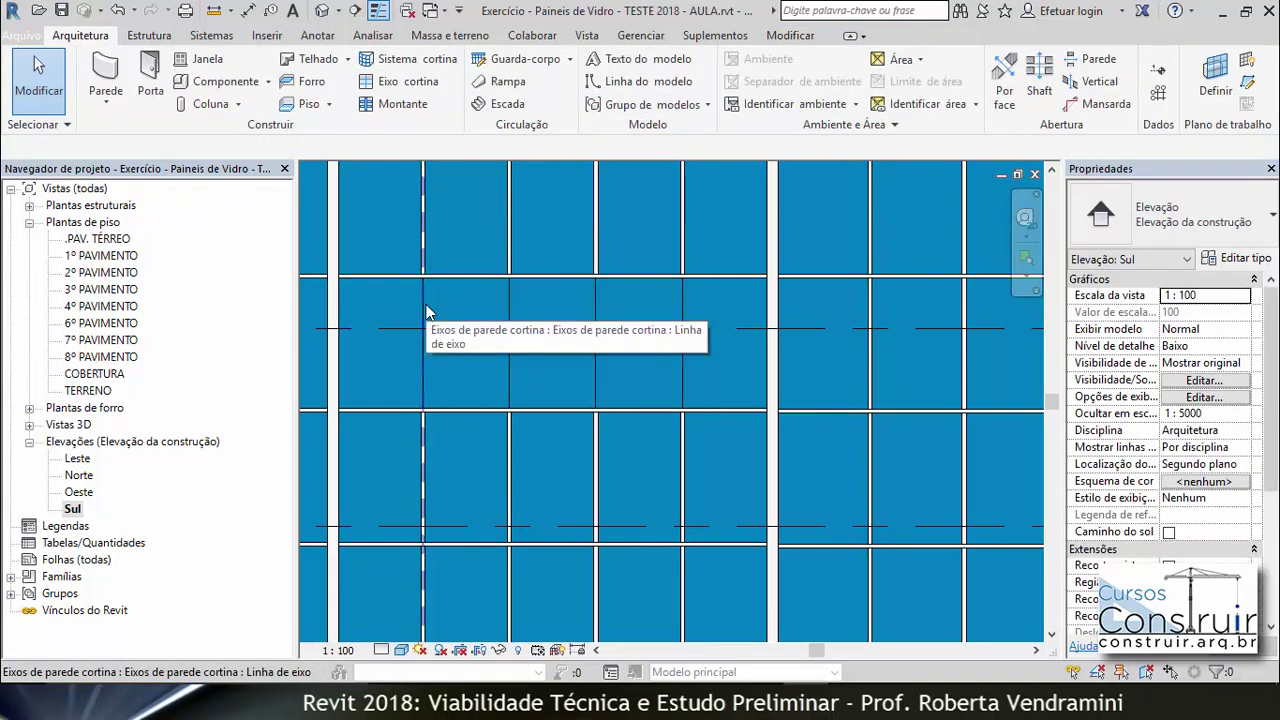
Step: Remove the 3º PAVIMENTO row segments from the first two vertical grid lines
scroll(429, 310, up, 2)
scroll(474, 258, up, 1)
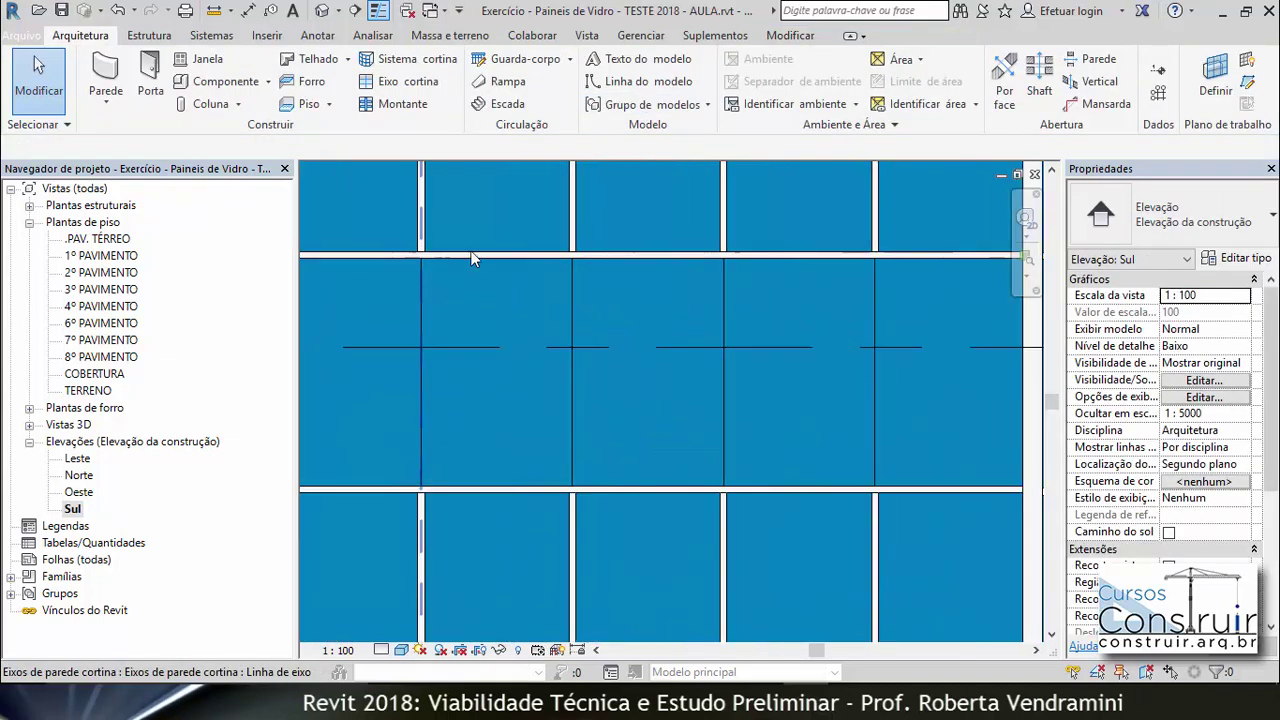
click(422, 313)
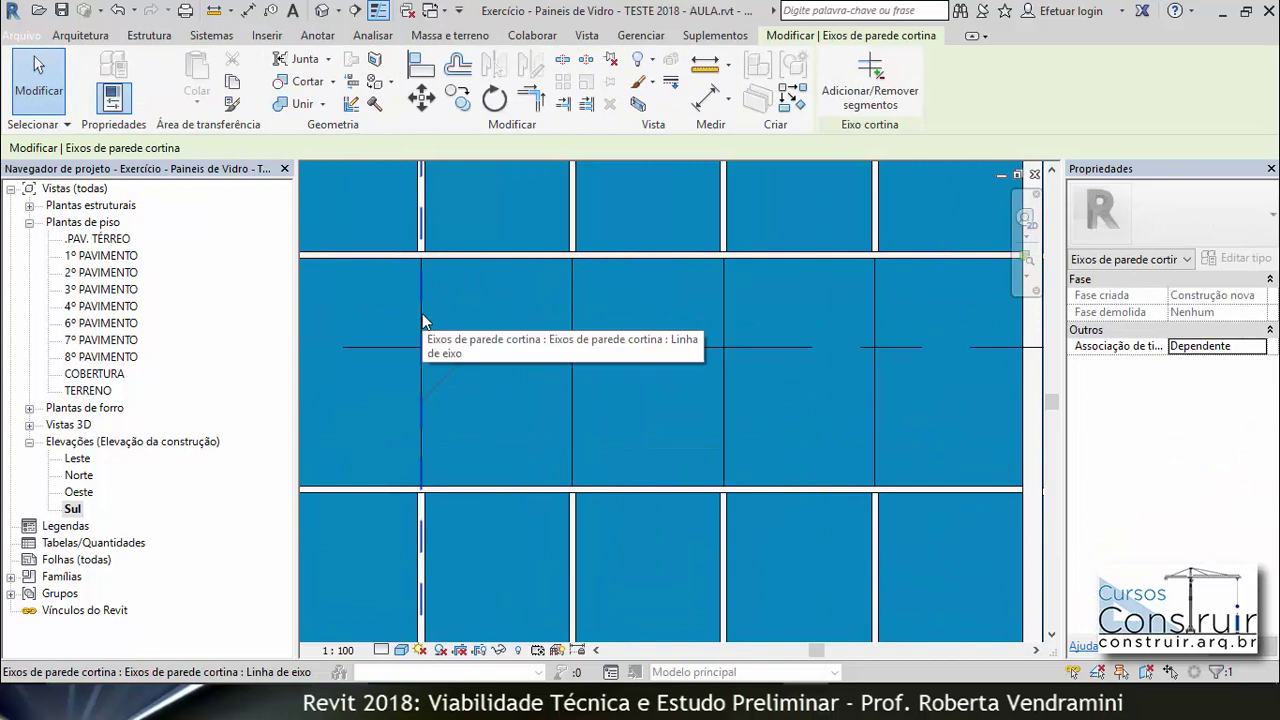
click(851, 80)
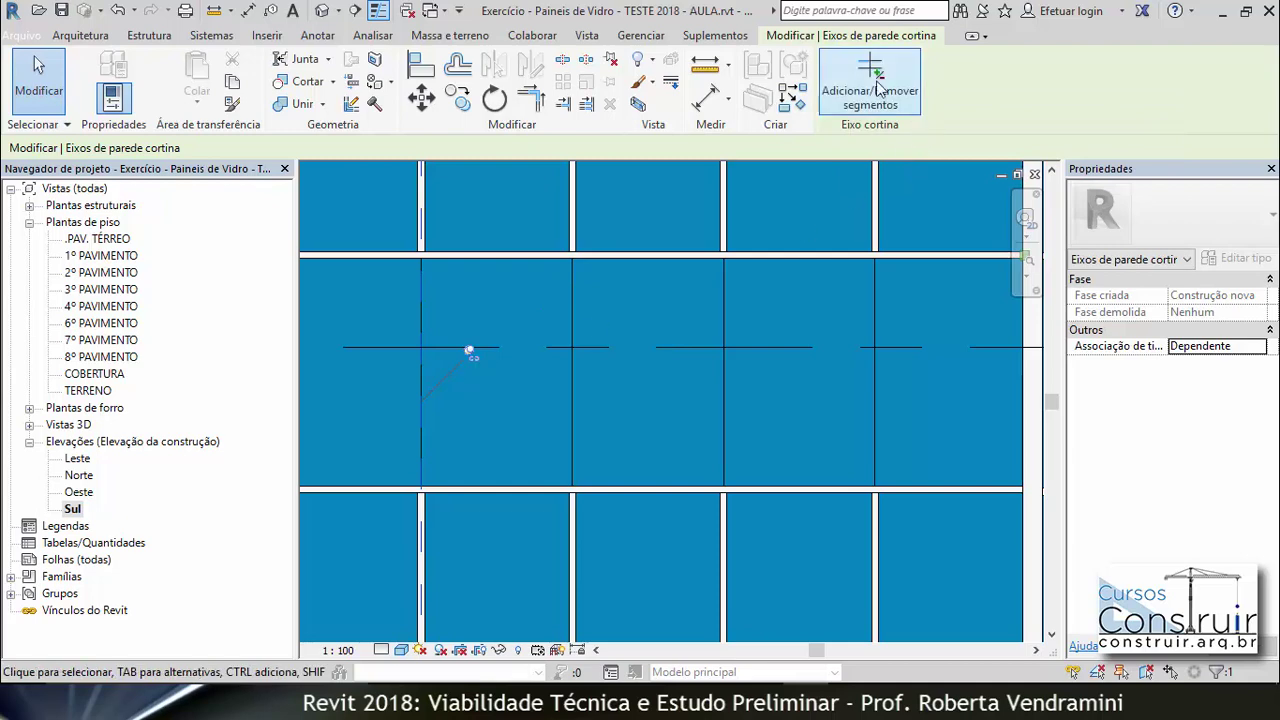
click(421, 324)
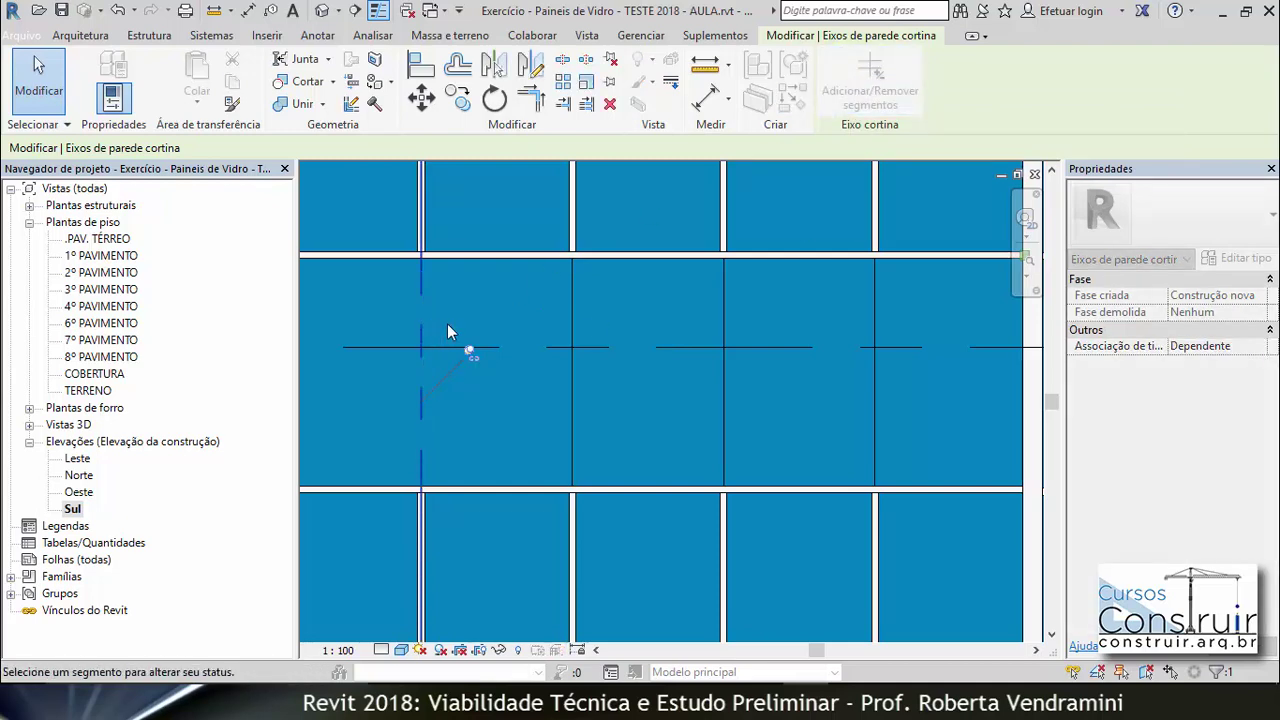
key(Escape)
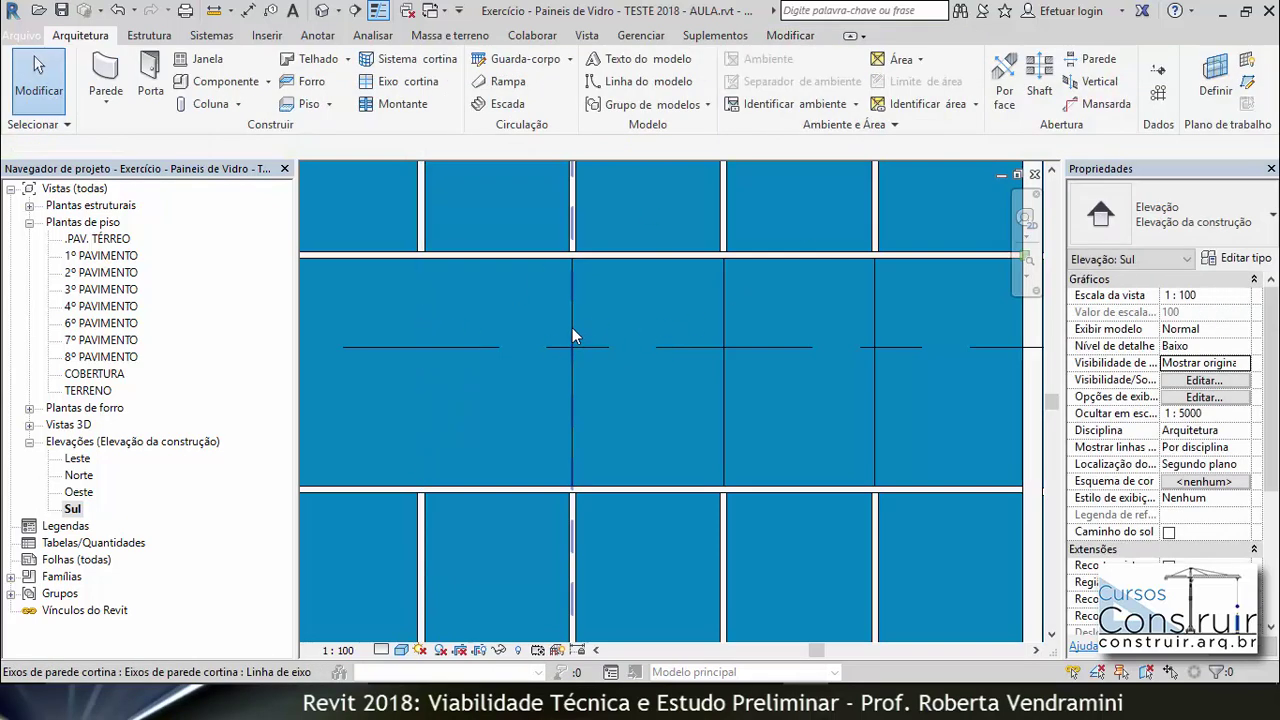
click(573, 316)
click(870, 85)
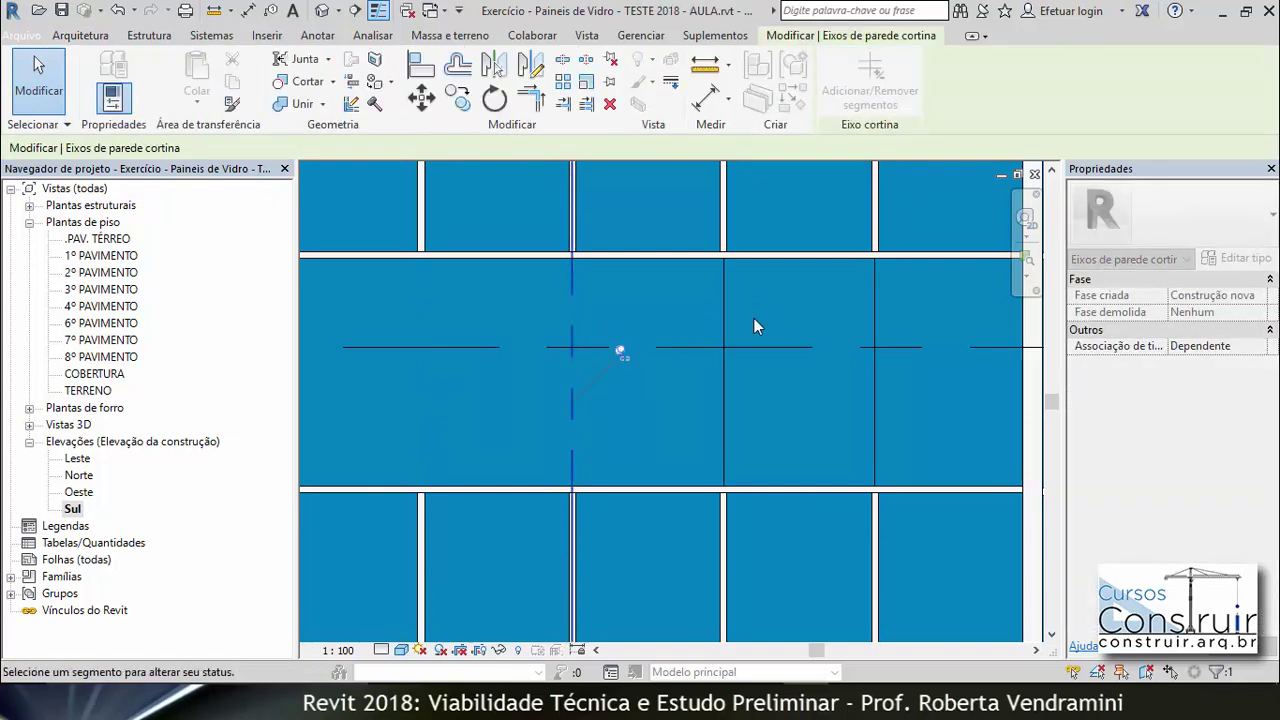
key(Escape)
Step: Remove the row segments from the remaining two vertical grid lines to the right
click(723, 318)
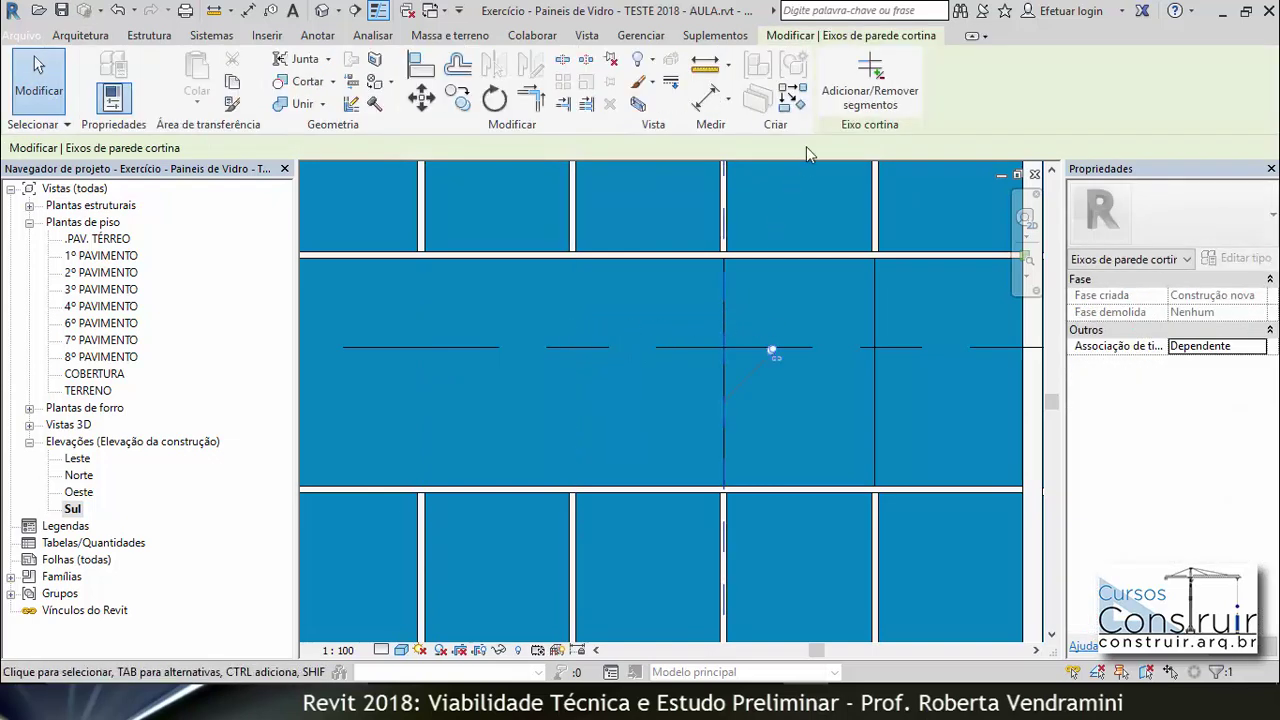
click(870, 85)
click(723, 329)
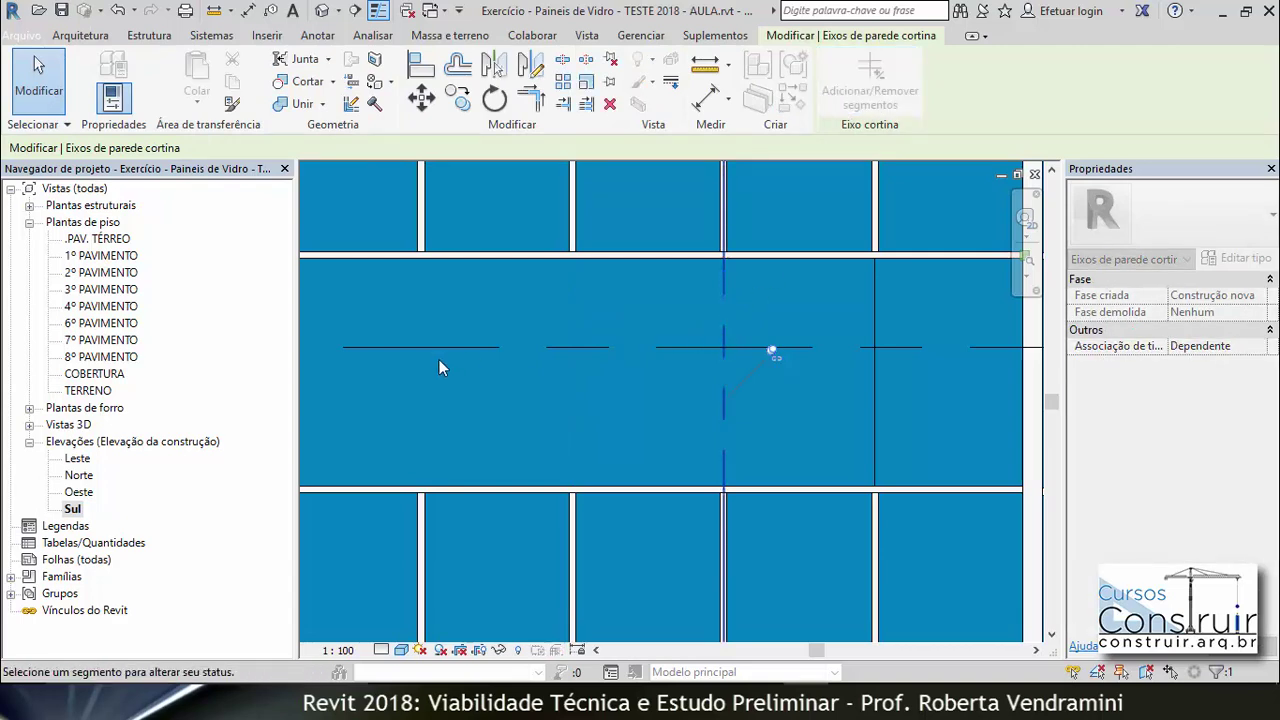
scroll(439, 367, down, 3)
key(Escape)
key(Escape)
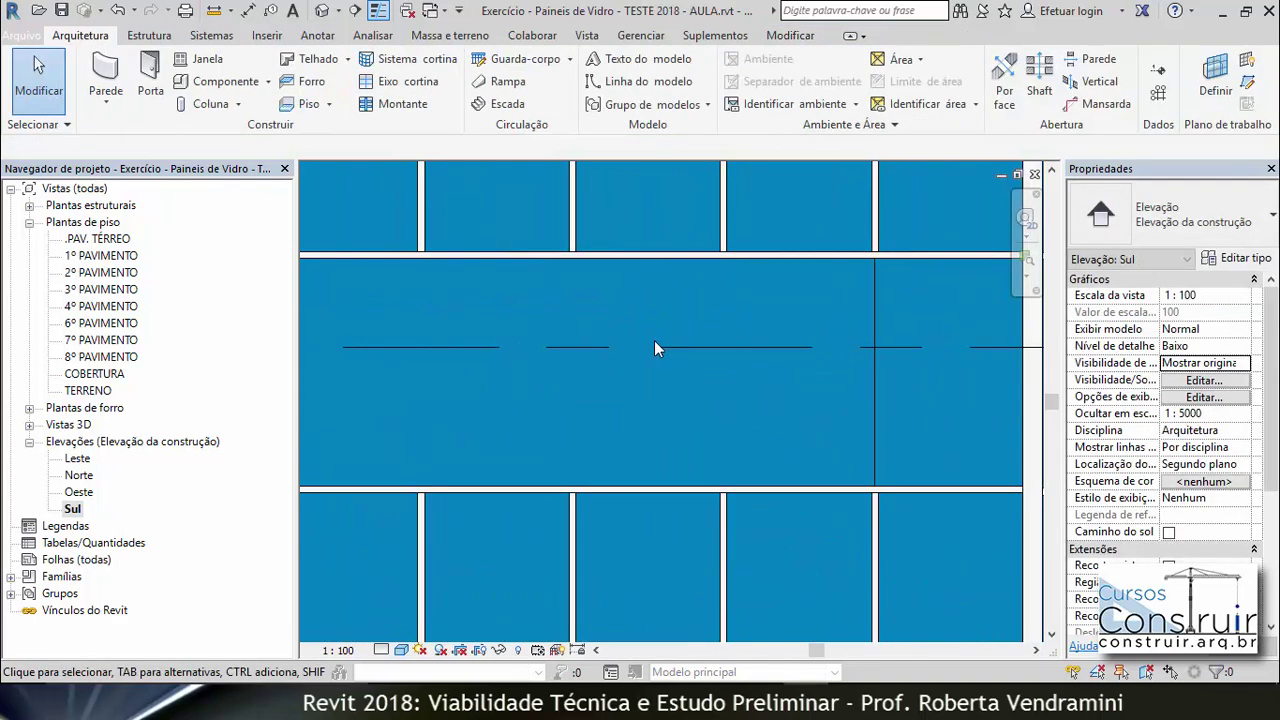
scroll(625, 350, up, 3)
scroll(869, 332, up, 1)
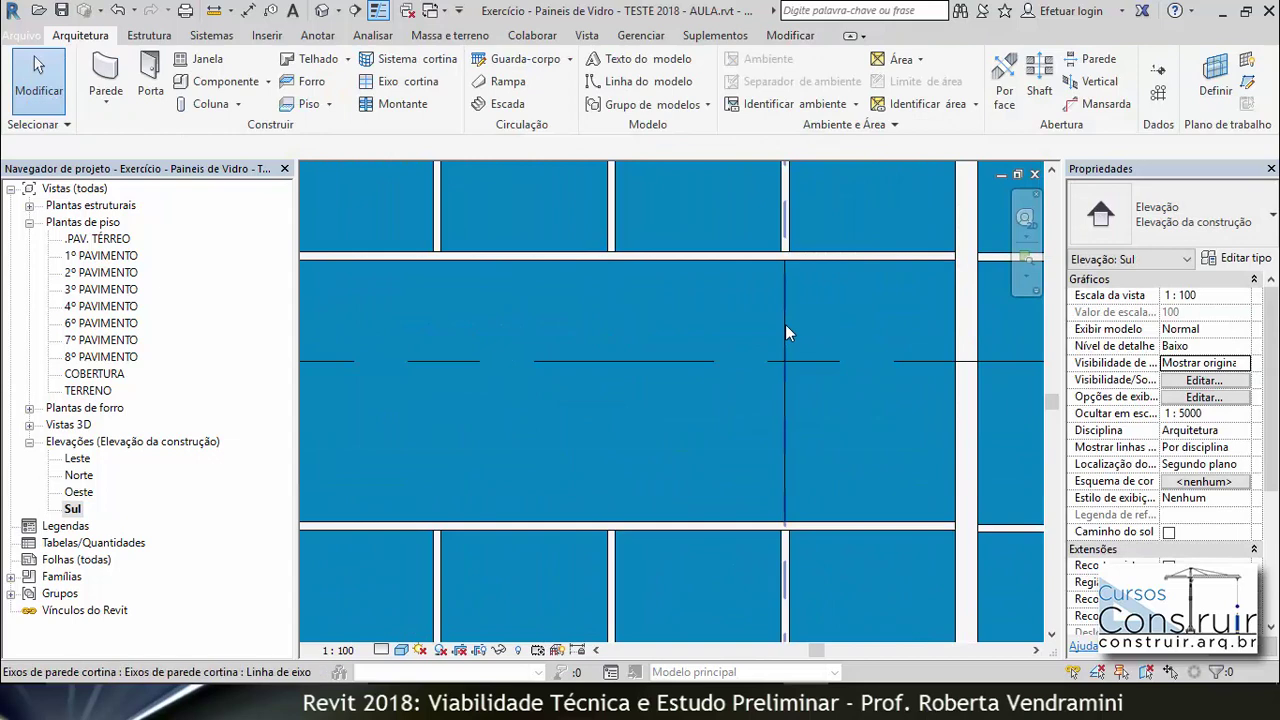
click(785, 326)
click(860, 88)
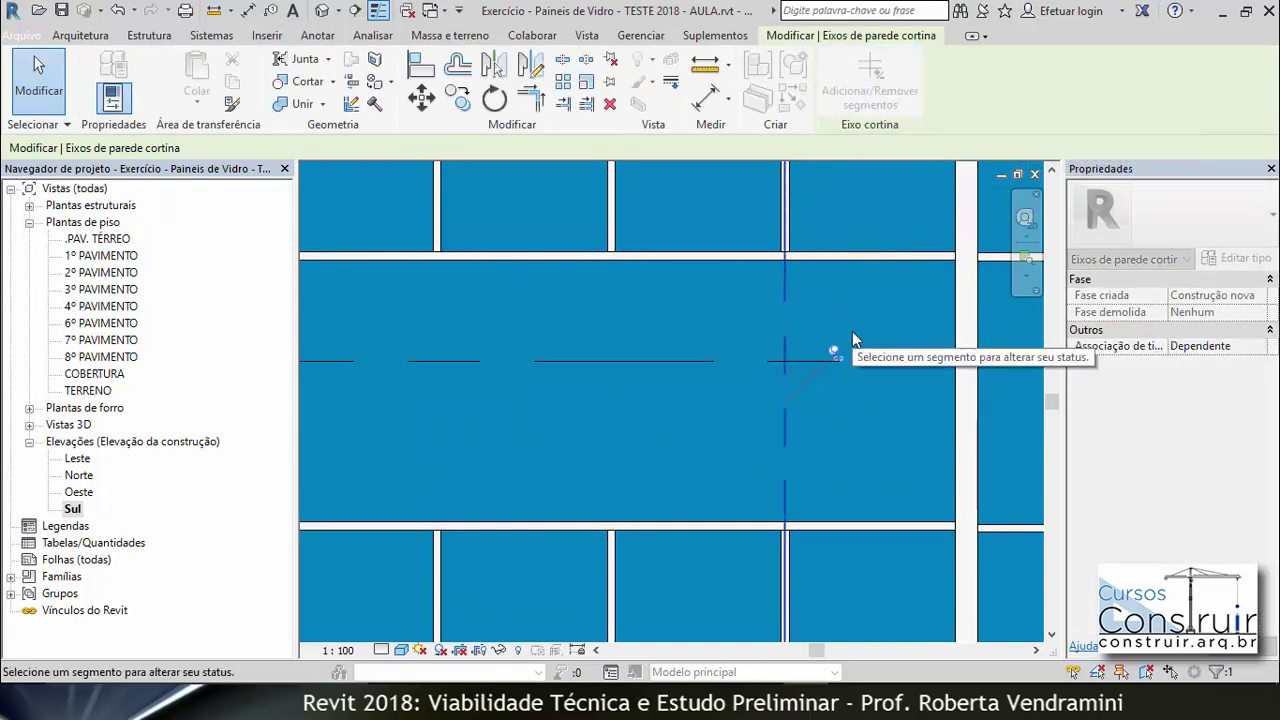
key(Escape)
key(Escape)
scroll(618, 377, down, 2)
scroll(614, 380, down, 2)
Step: Unpin the merged 3º PAVIMENTO panel and change its type to System Panel Sólido
scroll(614, 378, down, 1)
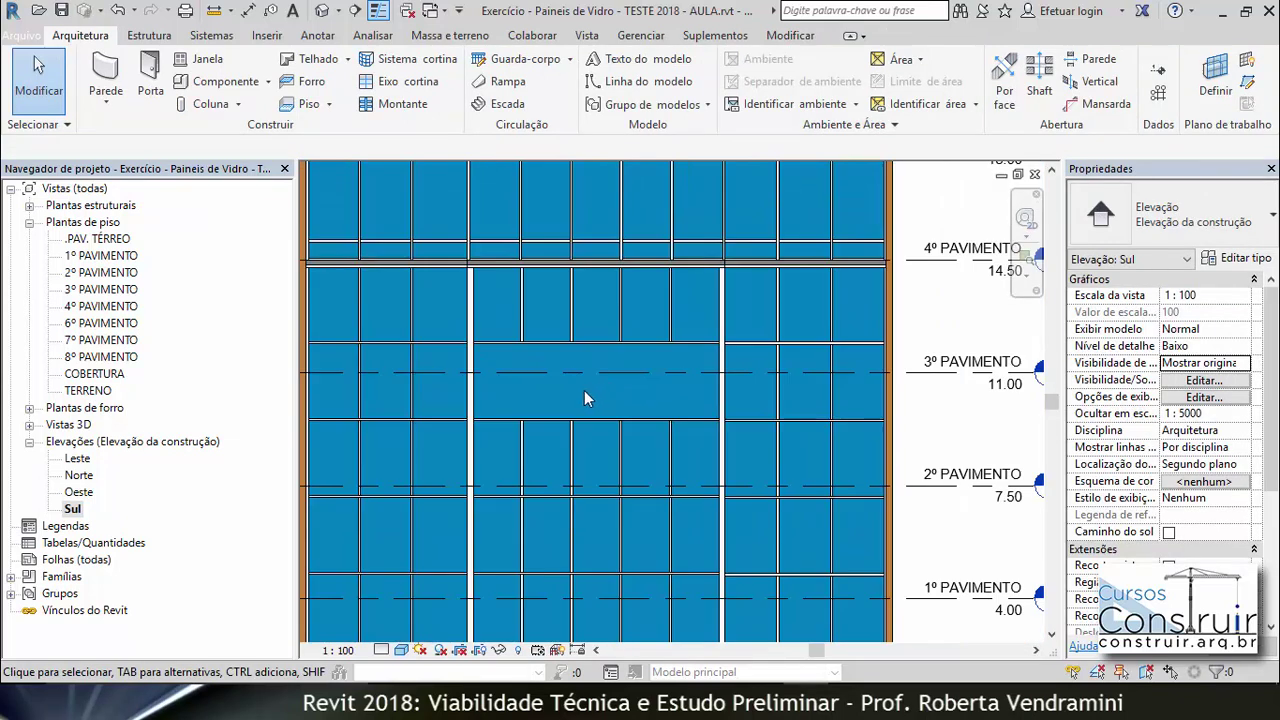
scroll(584, 390, up, 2)
scroll(507, 390, up, 1)
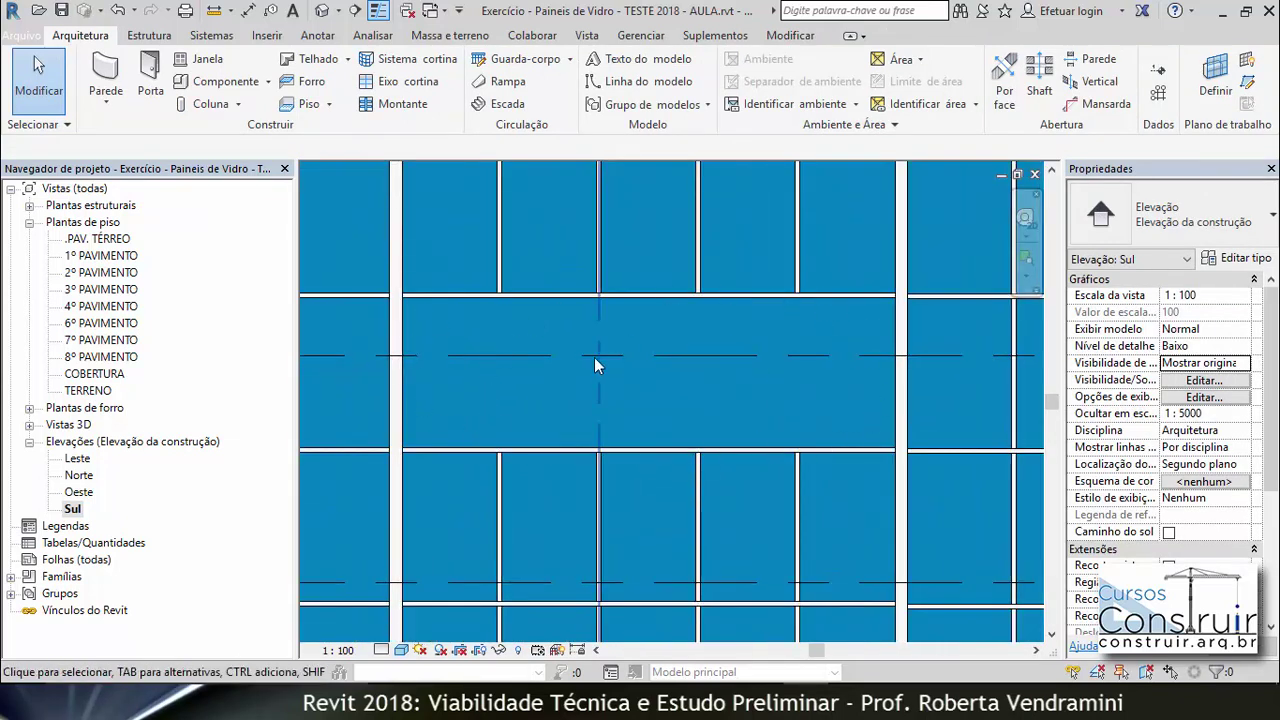
scroll(458, 323, up, 1)
scroll(452, 319, up, 1)
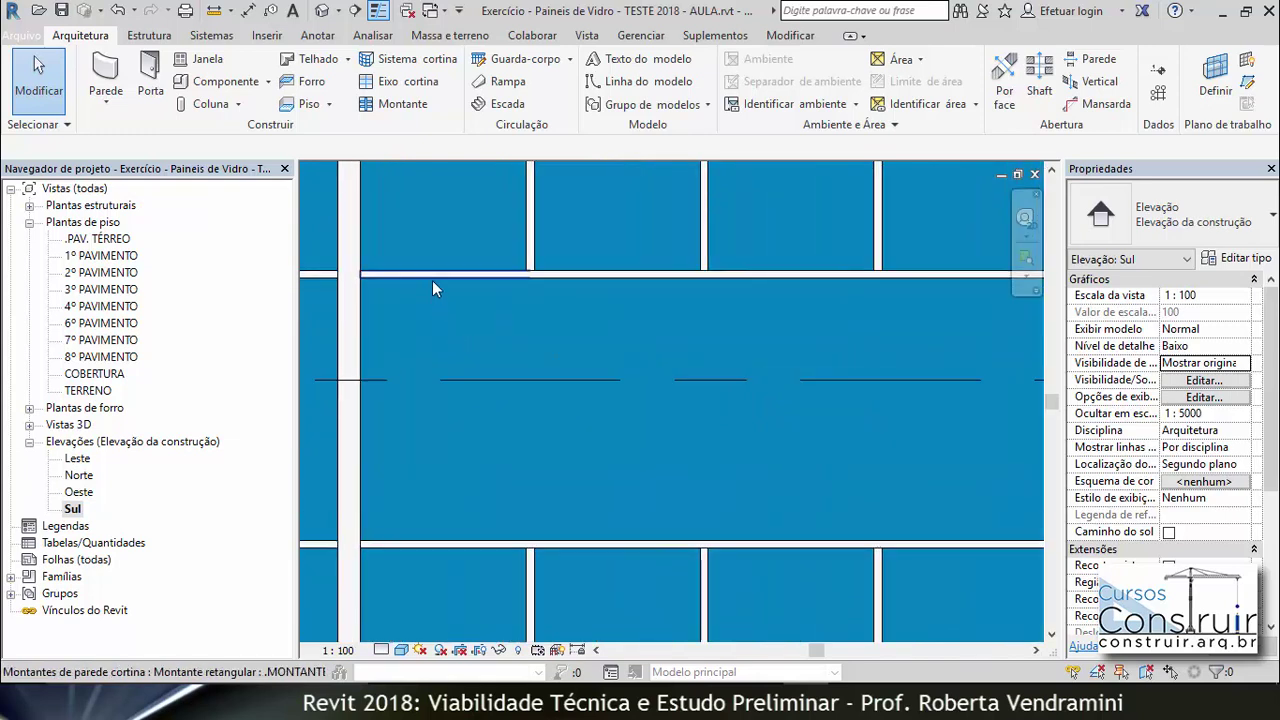
key(Tab)
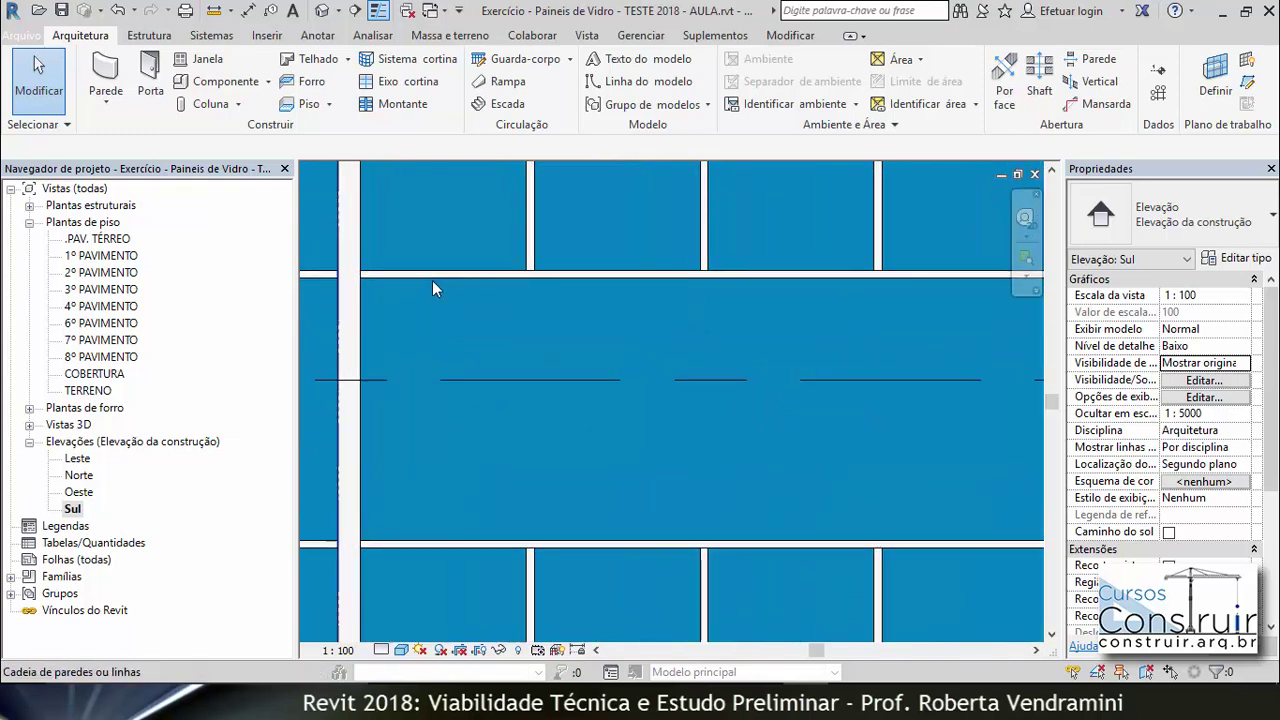
key(Tab)
key(Tab)
click(433, 282)
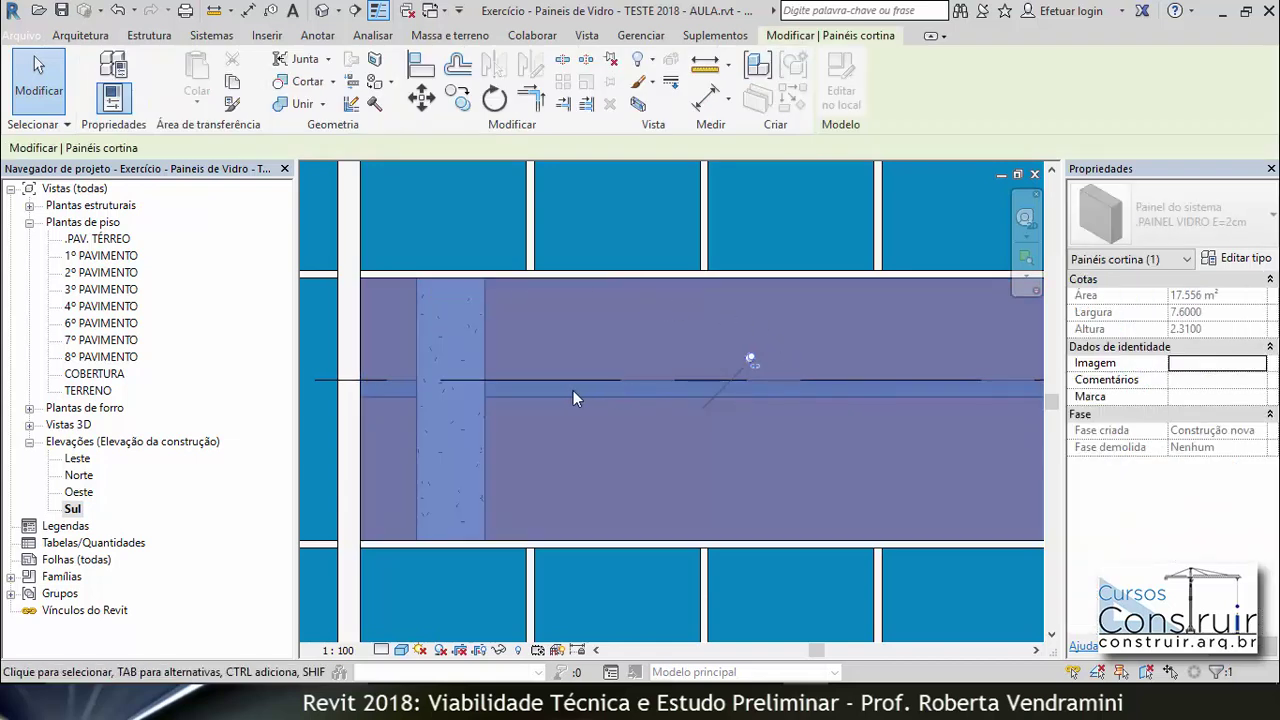
scroll(514, 396, down, 2)
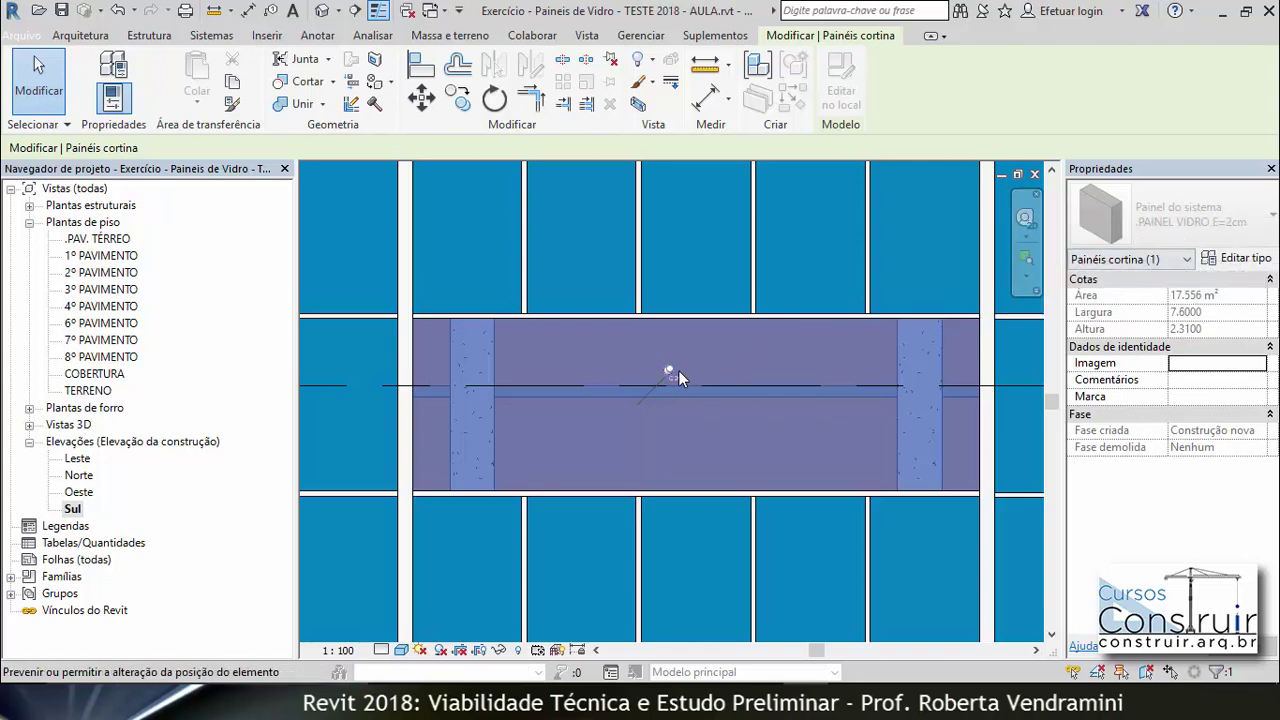
click(668, 372)
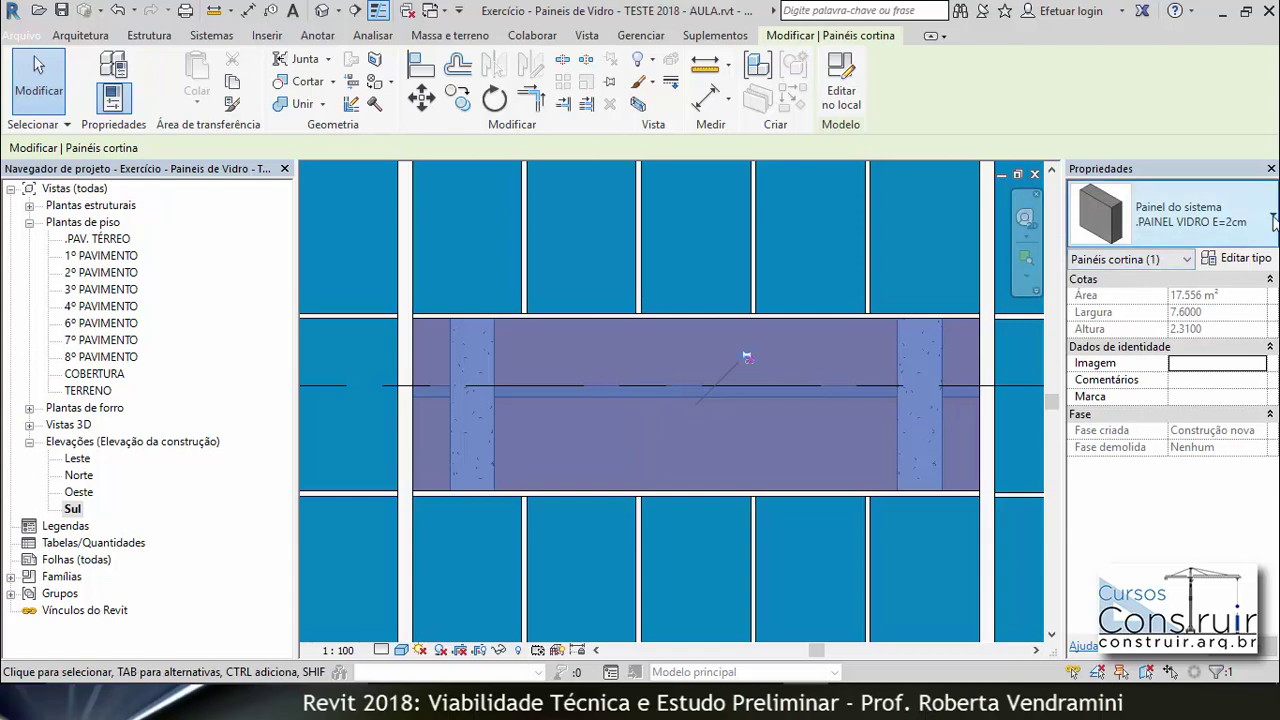
click(1258, 228)
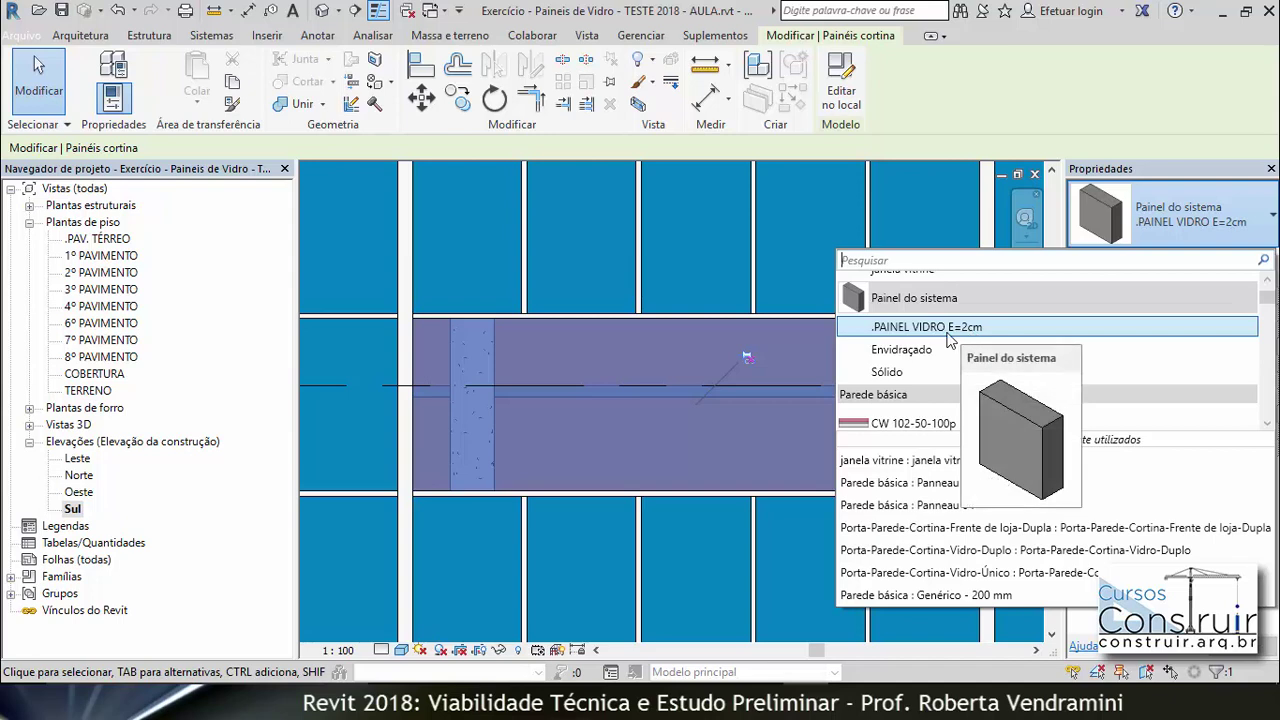
click(890, 373)
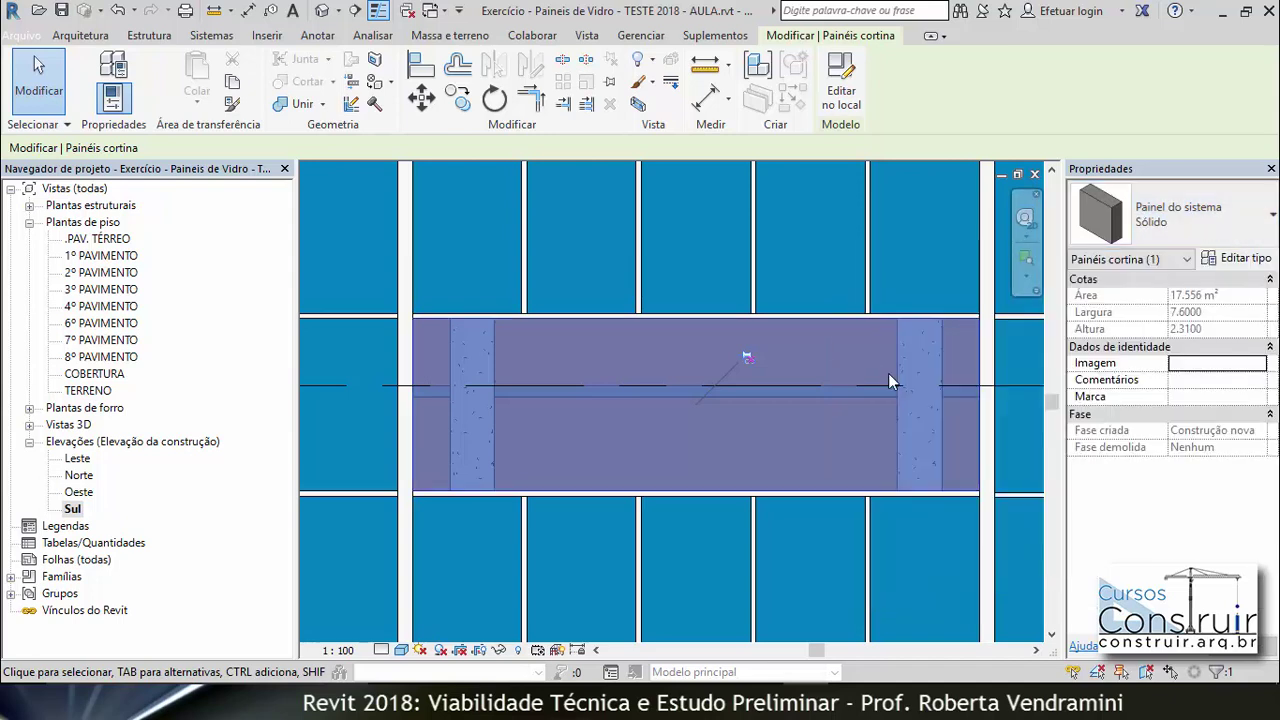
scroll(598, 383, down, 2)
scroll(598, 383, down, 3)
Step: Orbit the default 3D view to inspect the gray spandrel band across the glass box
click(398, 352)
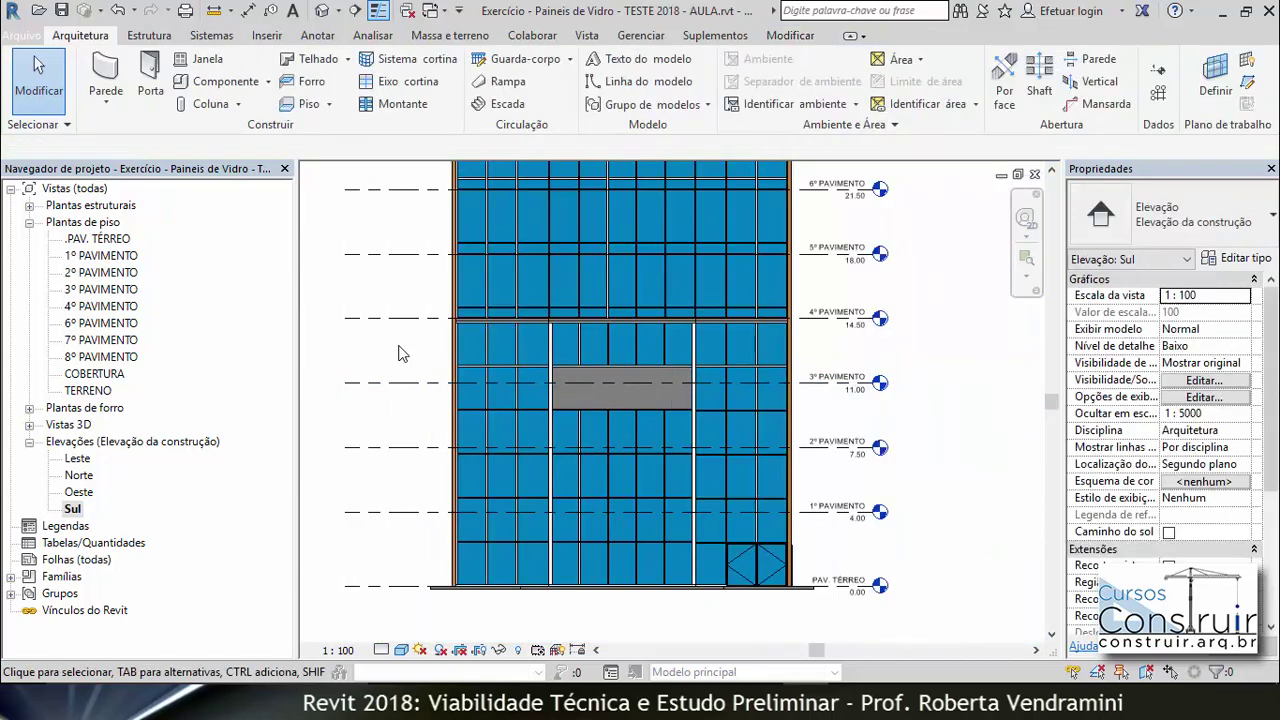
scroll(649, 399, up, 1)
scroll(649, 399, up, 1)
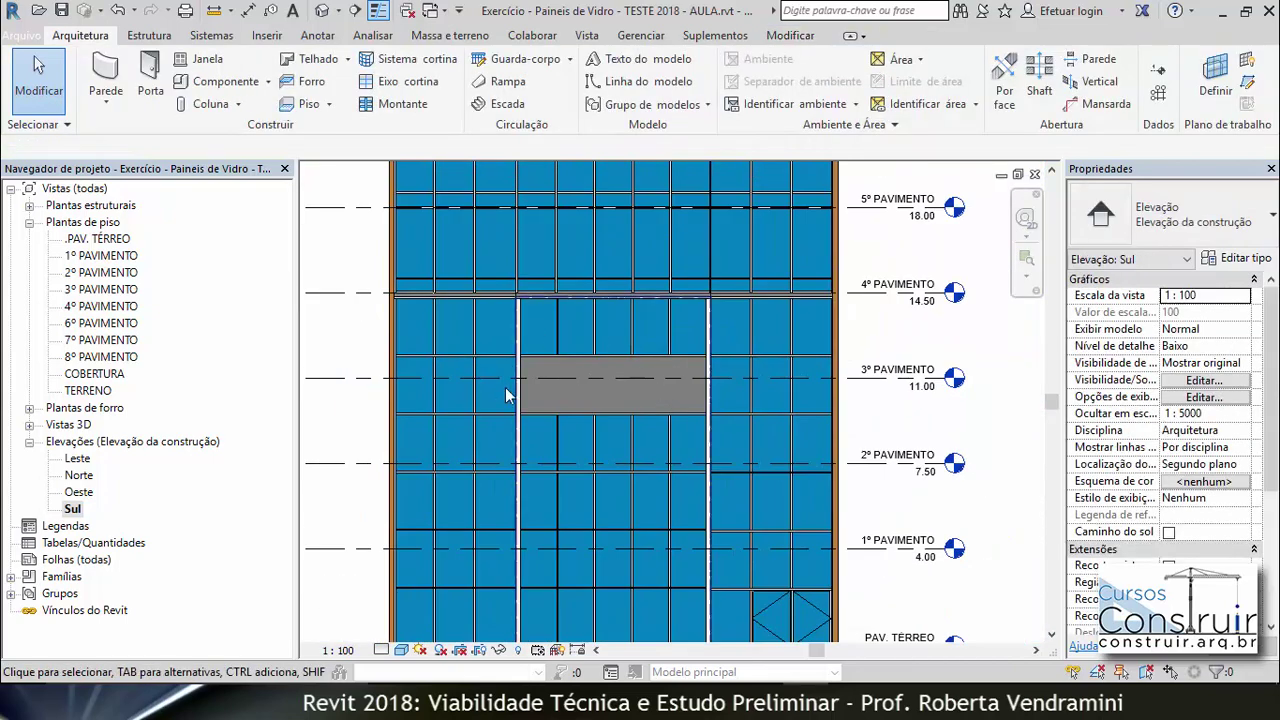
click(333, 11)
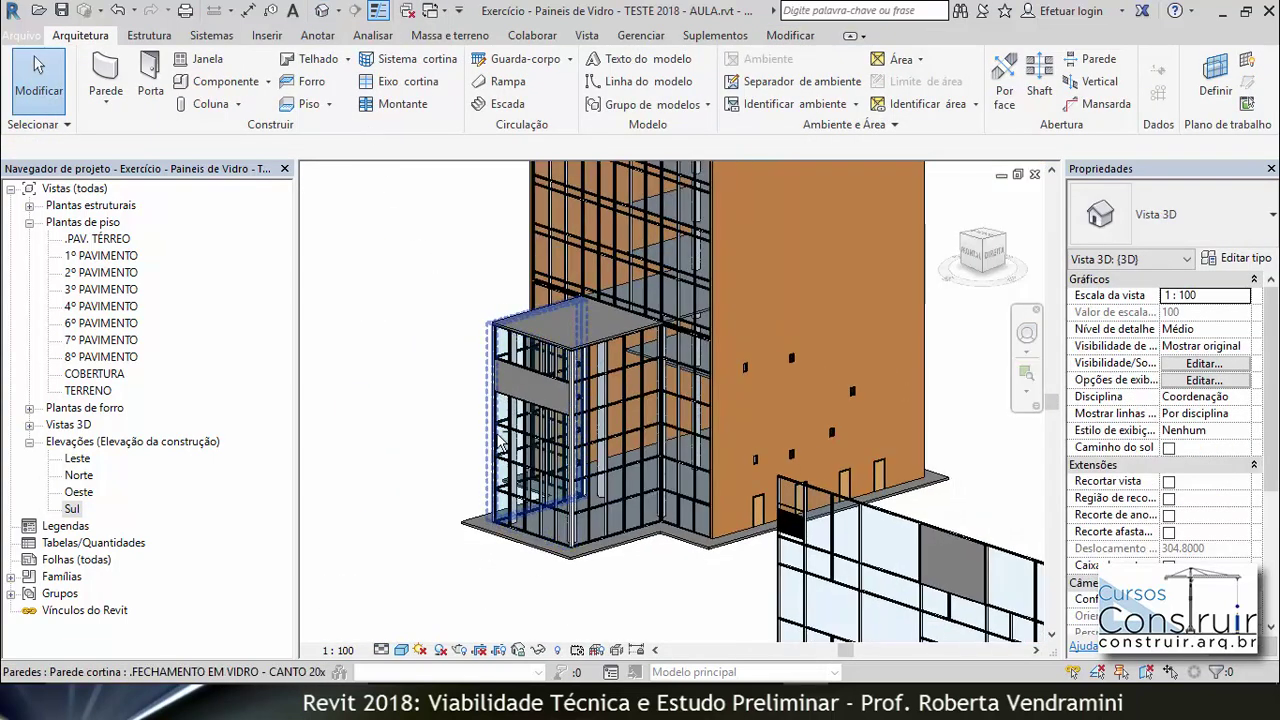
mouse_move(502, 445)
shift+middle_down()
mouse_move(610, 492)
mouse_move(757, 597)
shift+middle_up()
scroll(730, 545, up, 3)
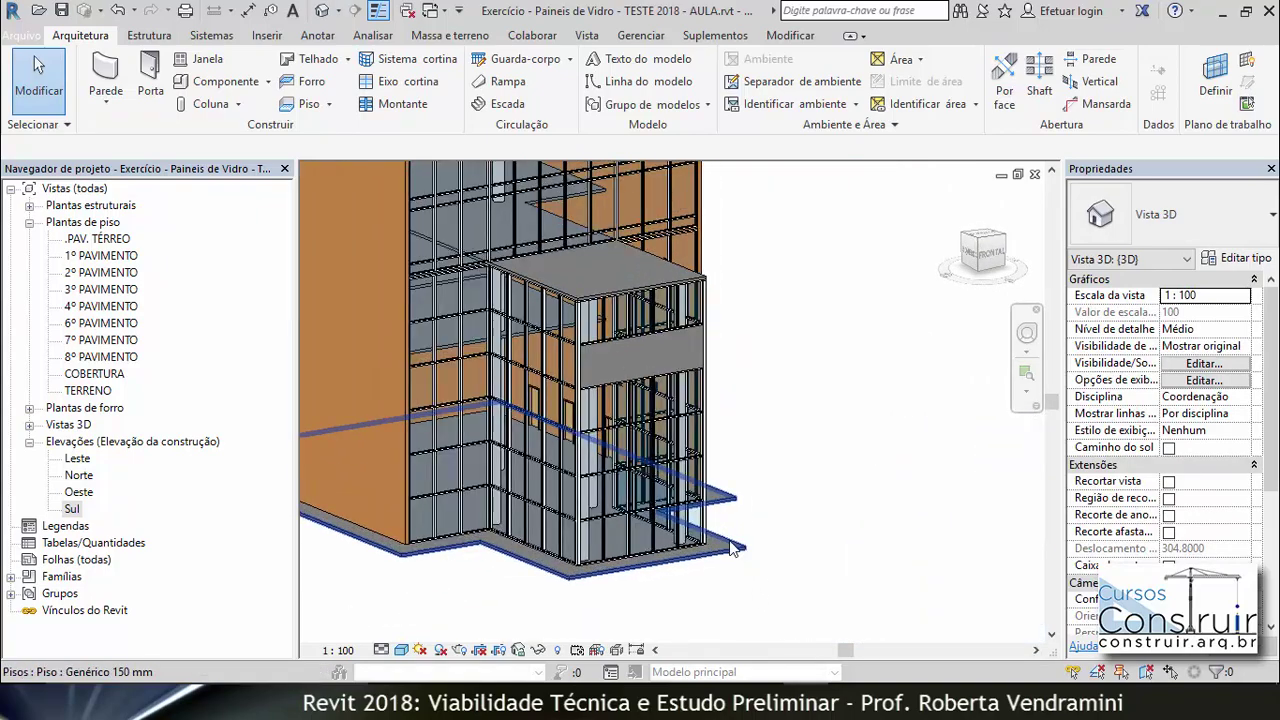
scroll(730, 545, up, 2)
scroll(643, 352, down, 2)
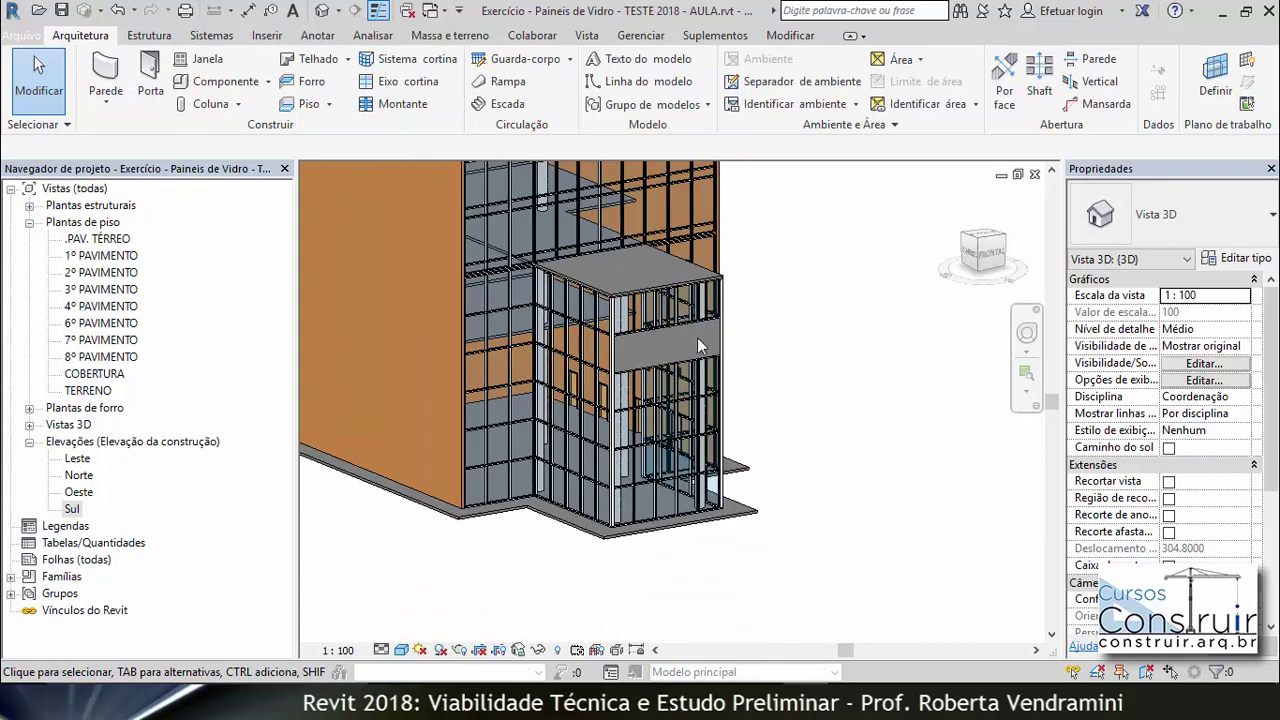
scroll(502, 333, up, 1)
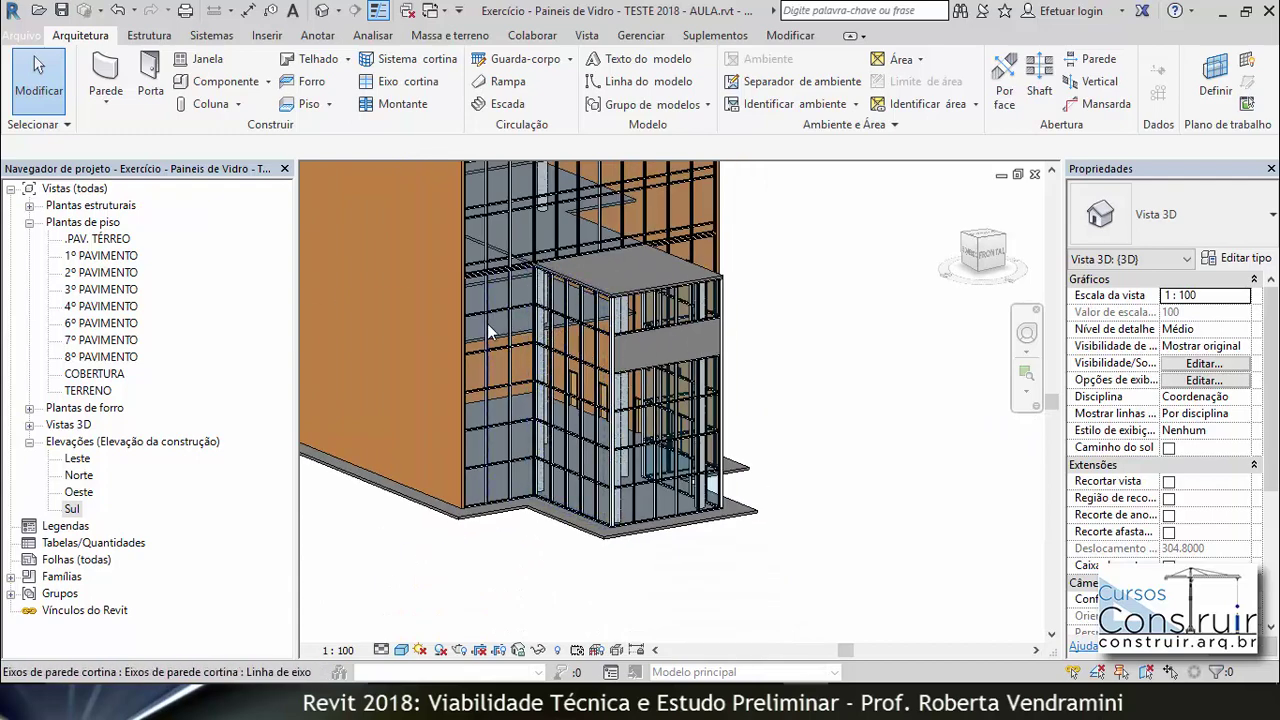
scroll(502, 333, down, 2)
mouse_move(502, 333)
shift+middle_down()
mouse_move(512, 257)
mouse_move(543, 274)
shift+middle_up()
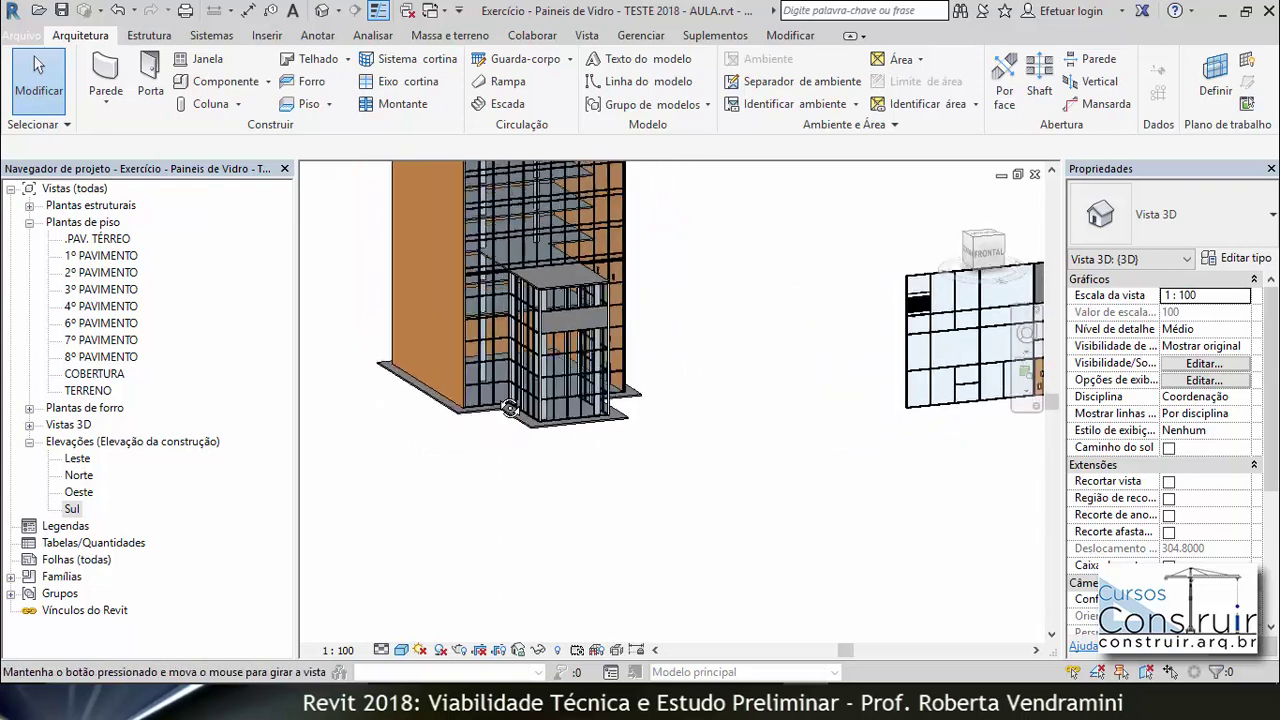
scroll(543, 274, up, 4)
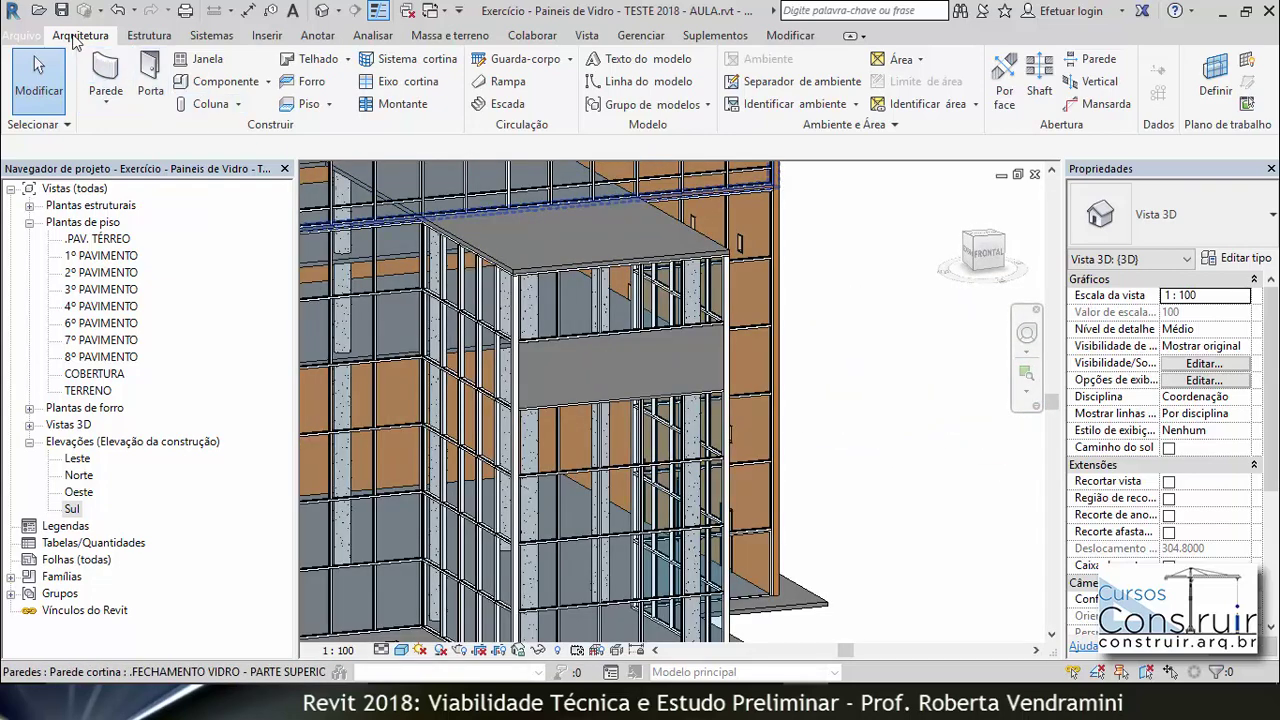
Step: Start a Model Text and begin typing the building label with 'E'
click(628, 61)
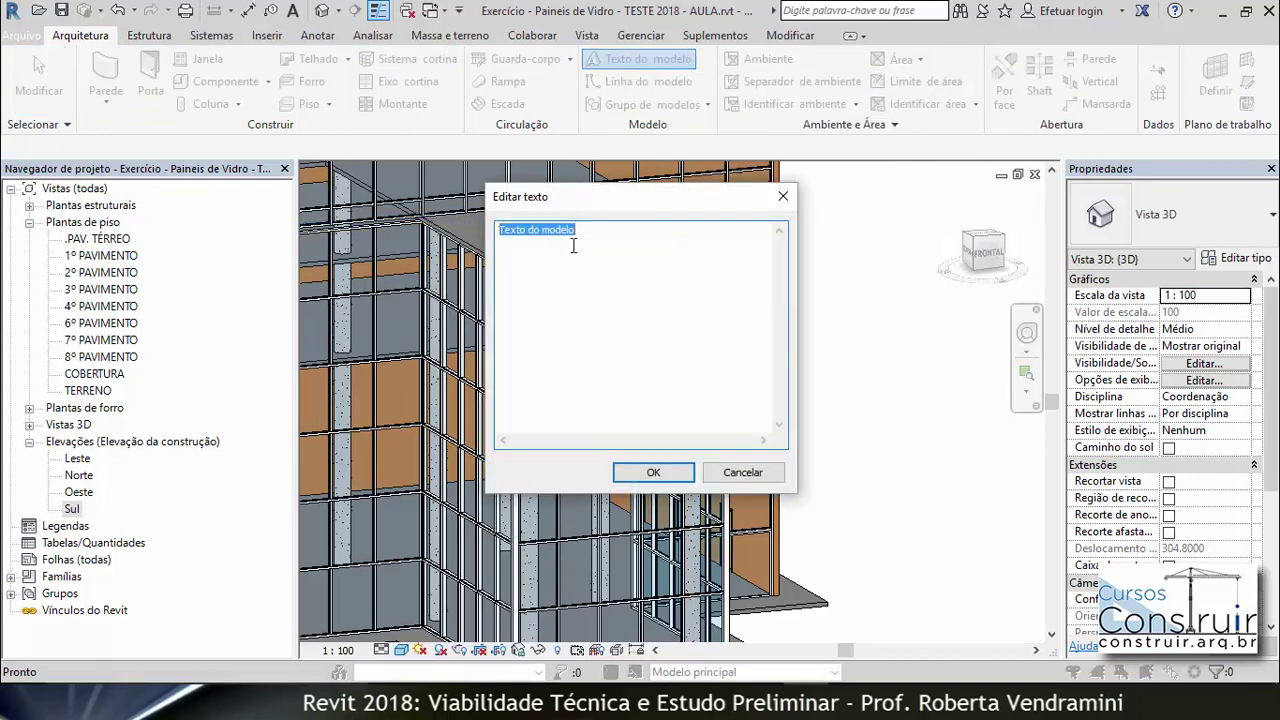
text(EDIFÍCIO MARIA BONITA)
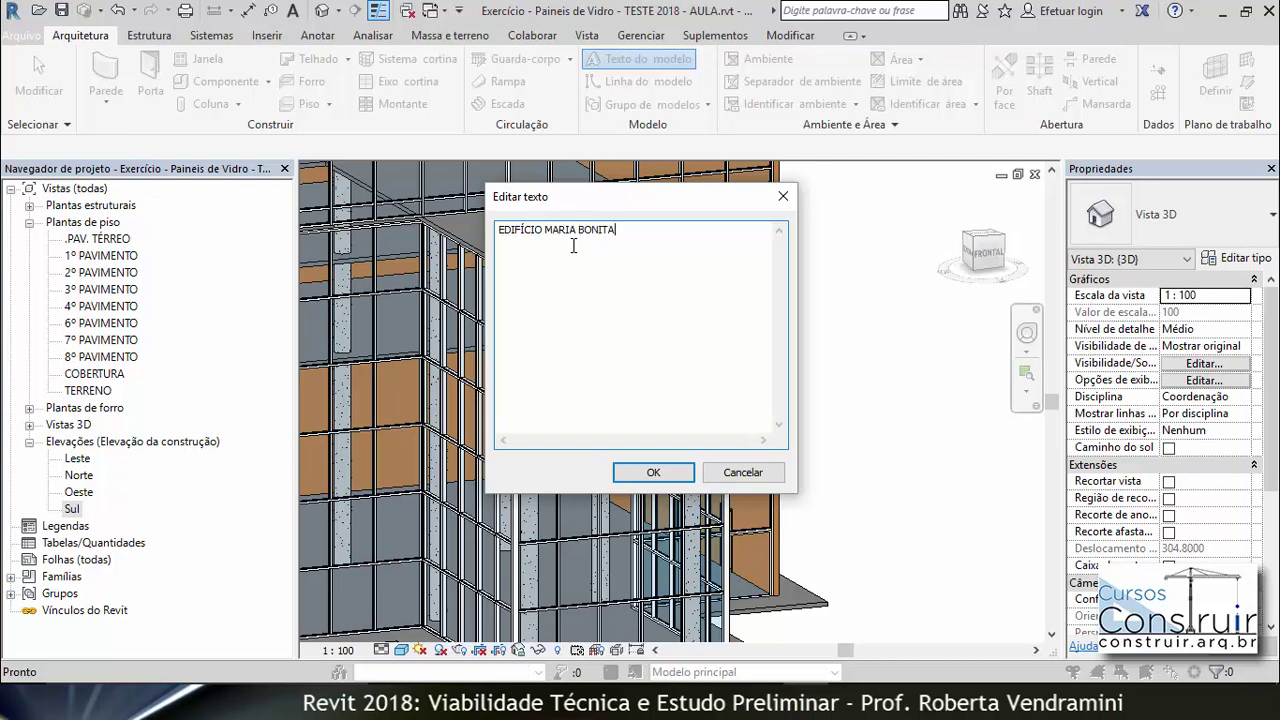
Step: Accept the EDIFÍCIO MARIA BONITA text entry, then cancel its placement so the panel stays unlettered
click(664, 474)
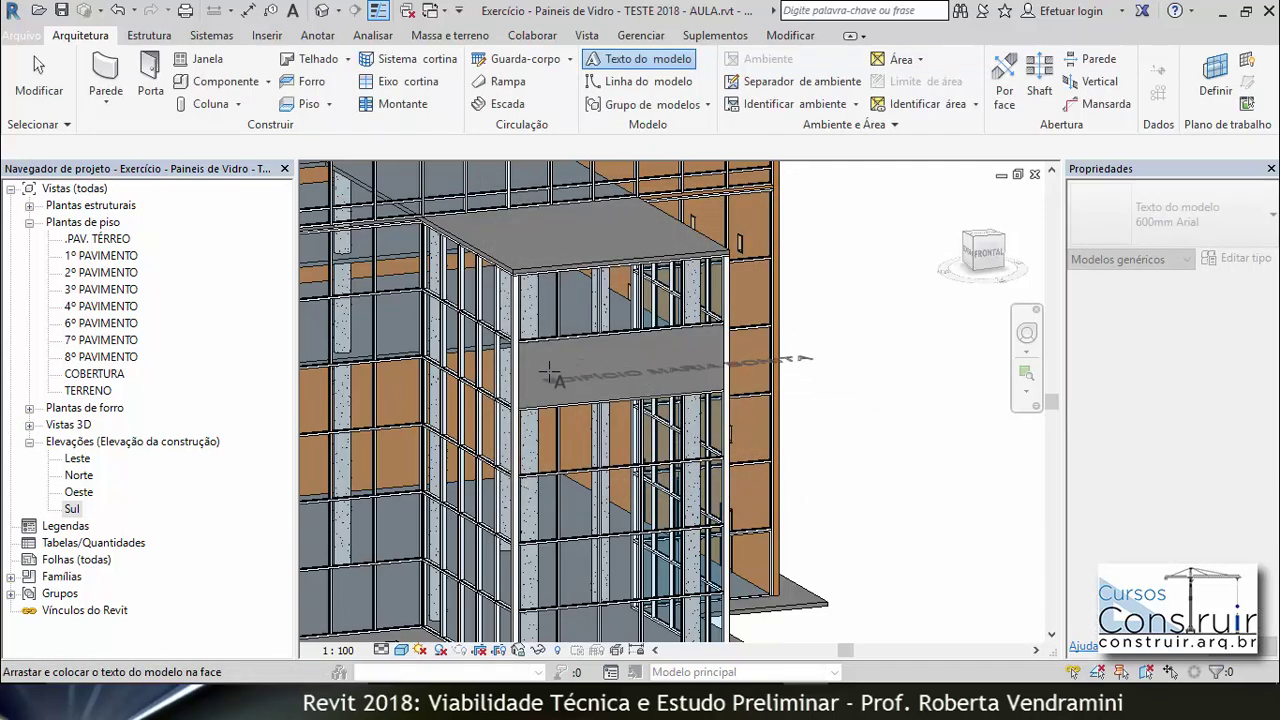
scroll(550, 375, down, 3)
scroll(555, 420, down, 2)
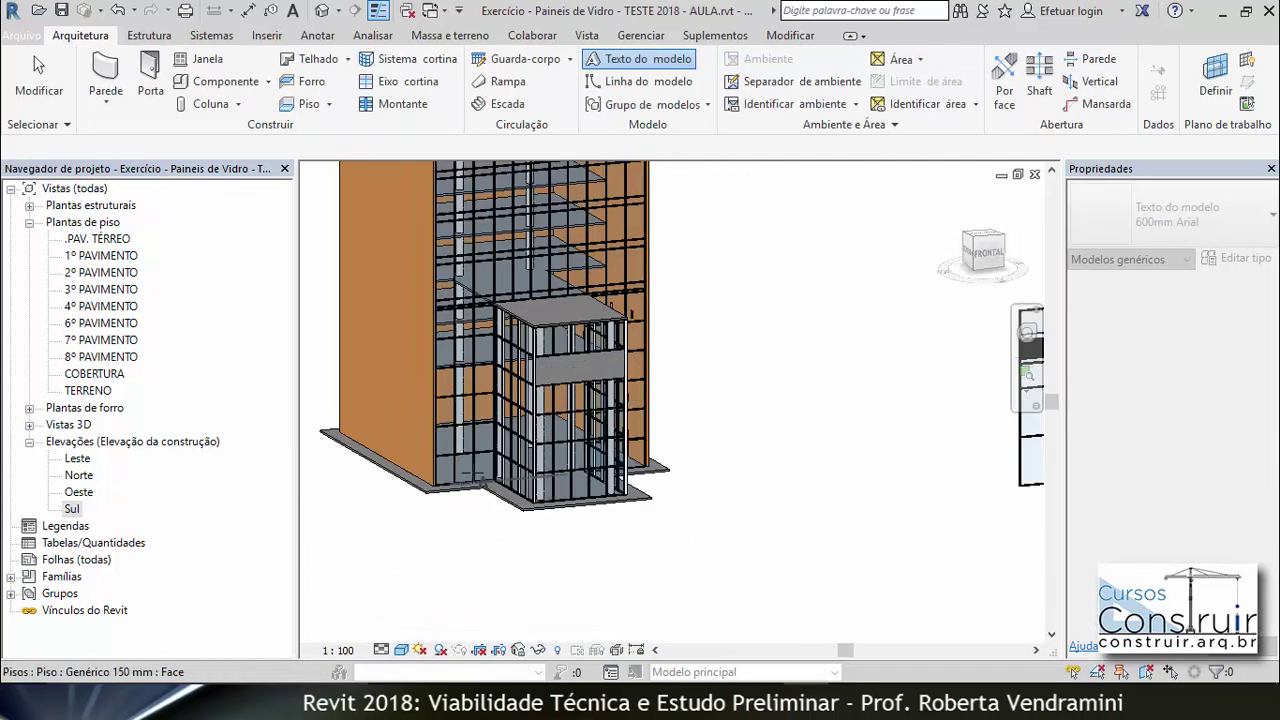
scroll(575, 385, up, 2)
scroll(552, 435, up, 2)
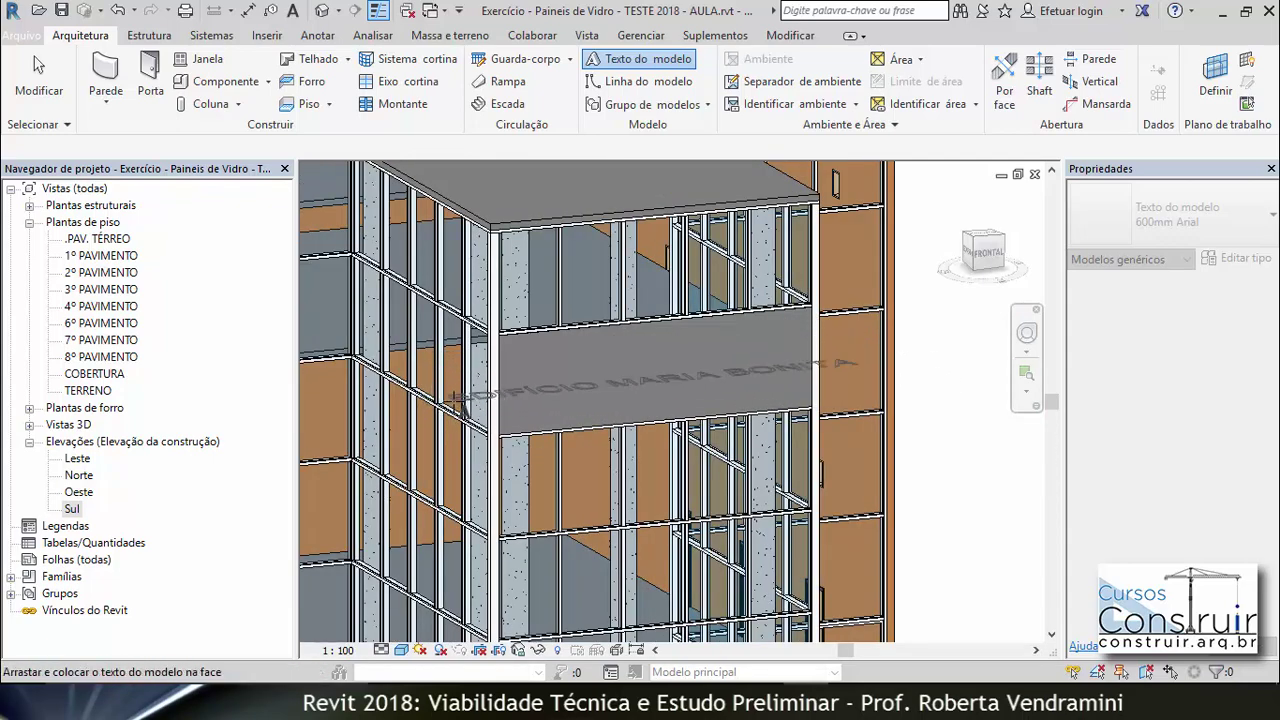
scroll(455, 400, down, 2)
key(Escape)
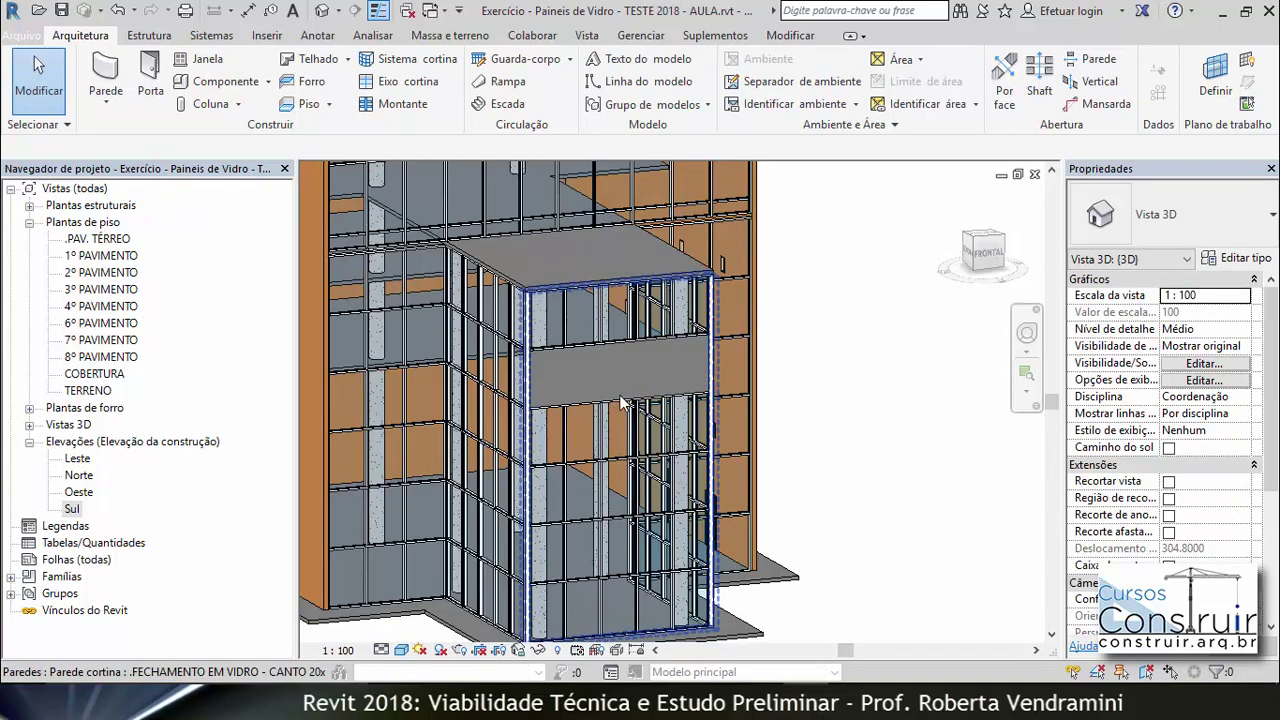
scroll(622, 403, up, 1)
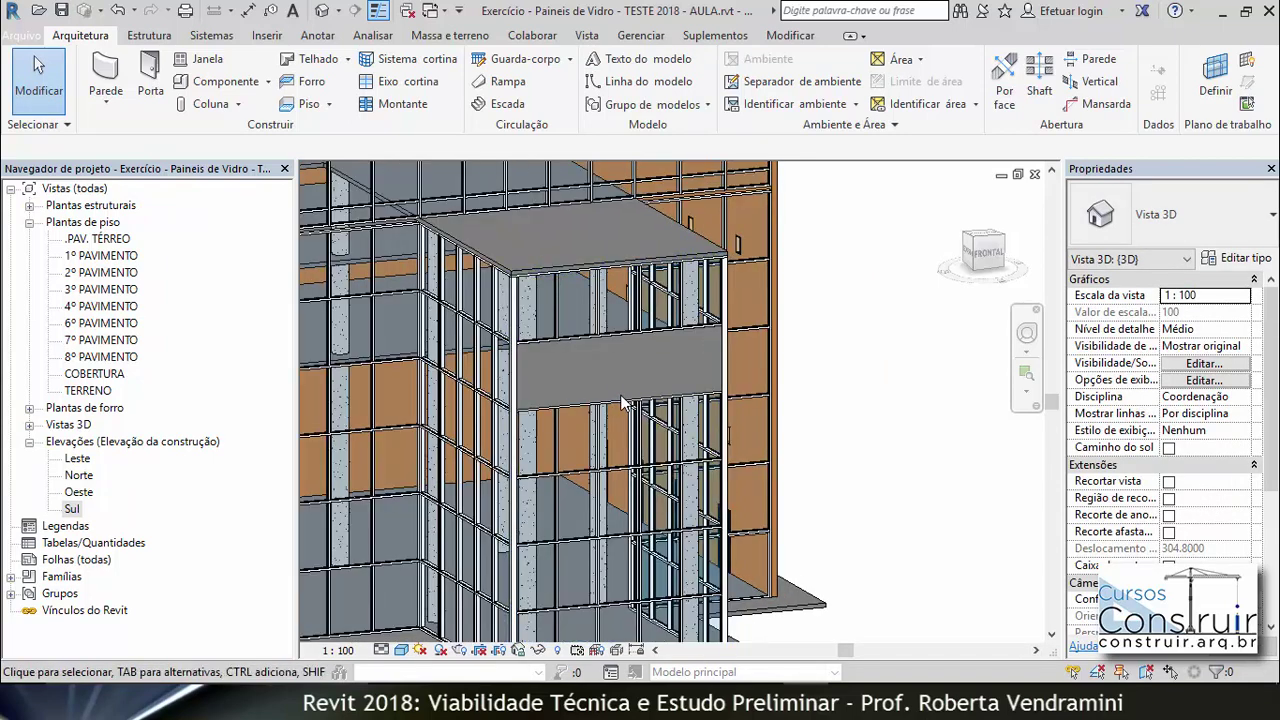
Step: Display the current work plane in the 3D view
click(1245, 62)
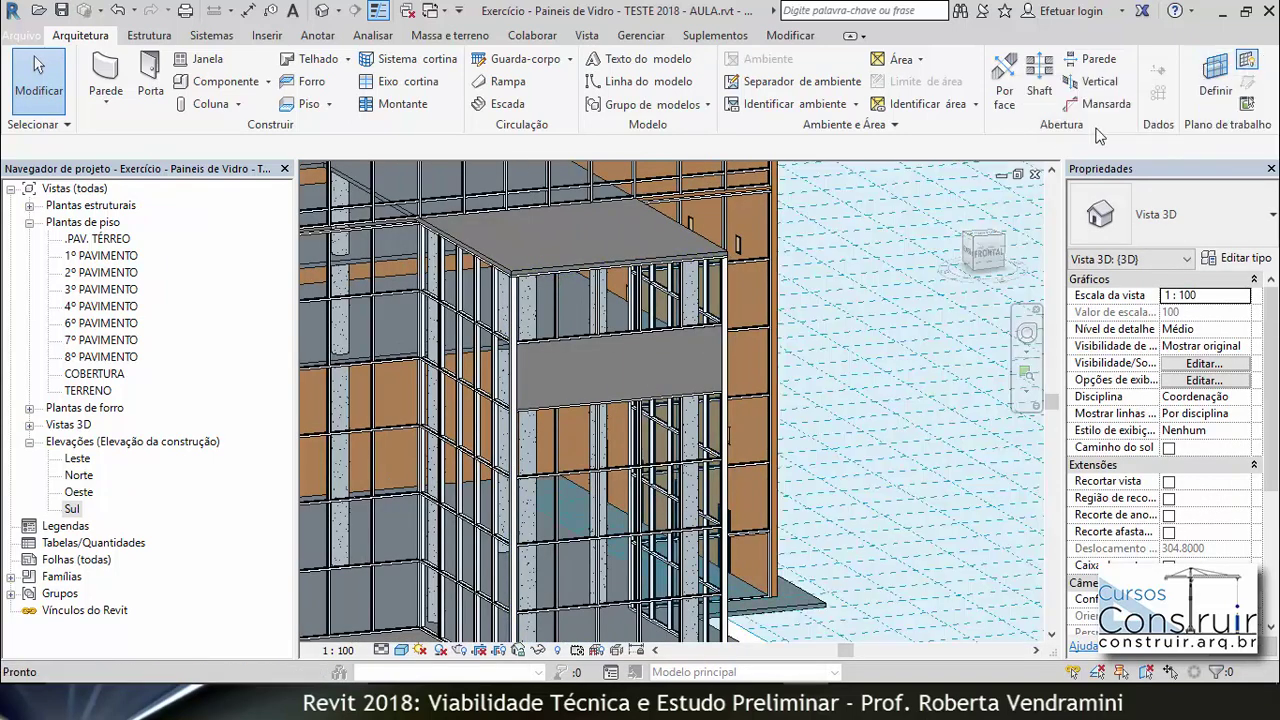
scroll(674, 569, down, 2)
scroll(674, 569, down, 2)
scroll(659, 571, down, 2)
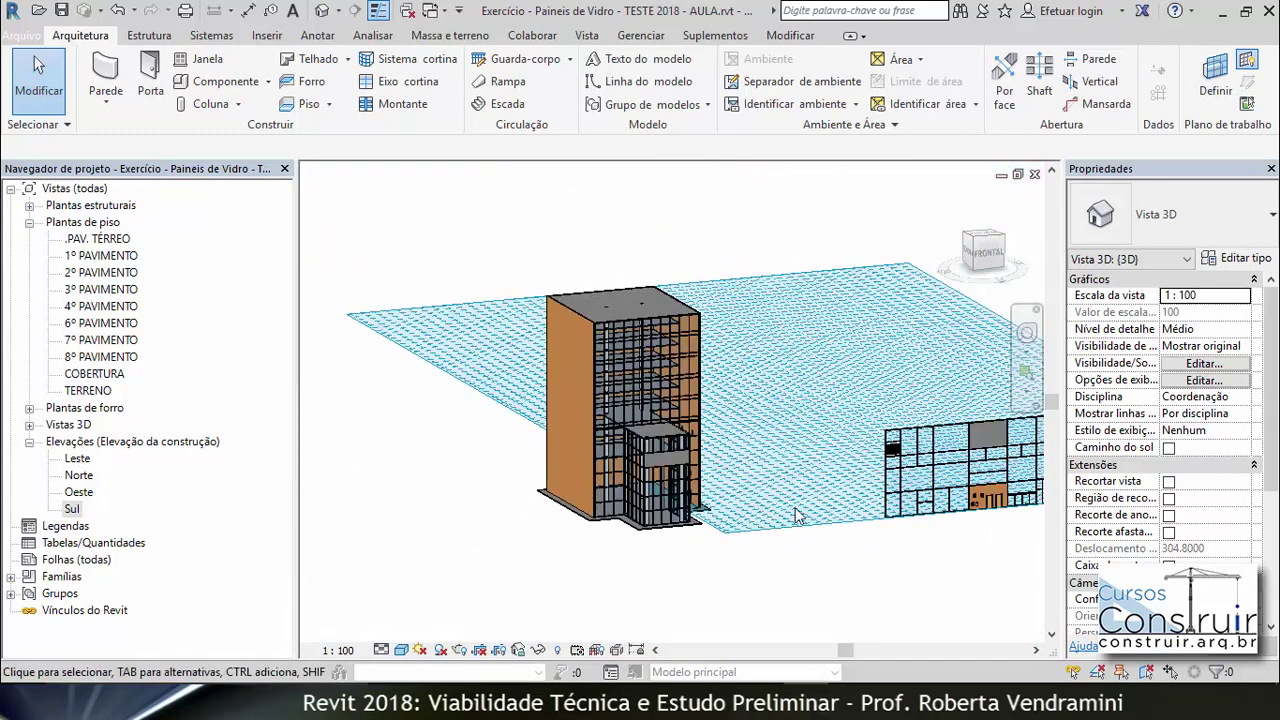
scroll(680, 450, up, 2)
scroll(616, 476, up, 2)
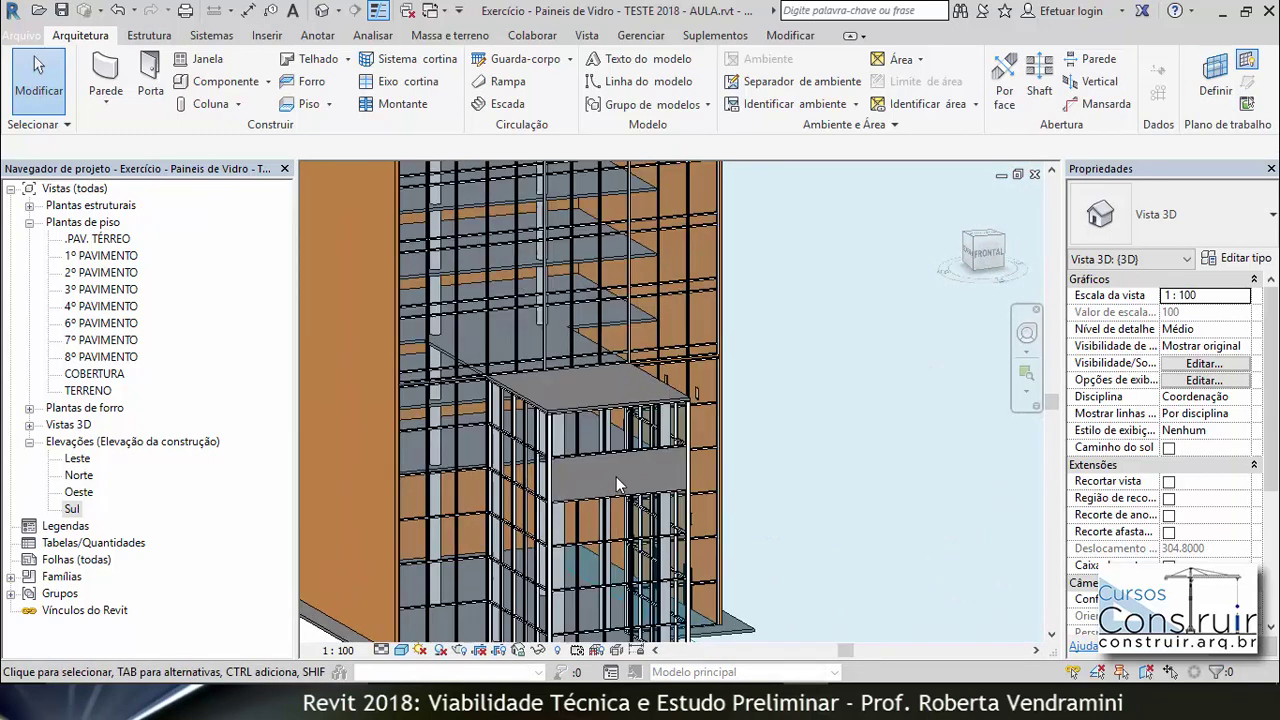
scroll(586, 470, up, 2)
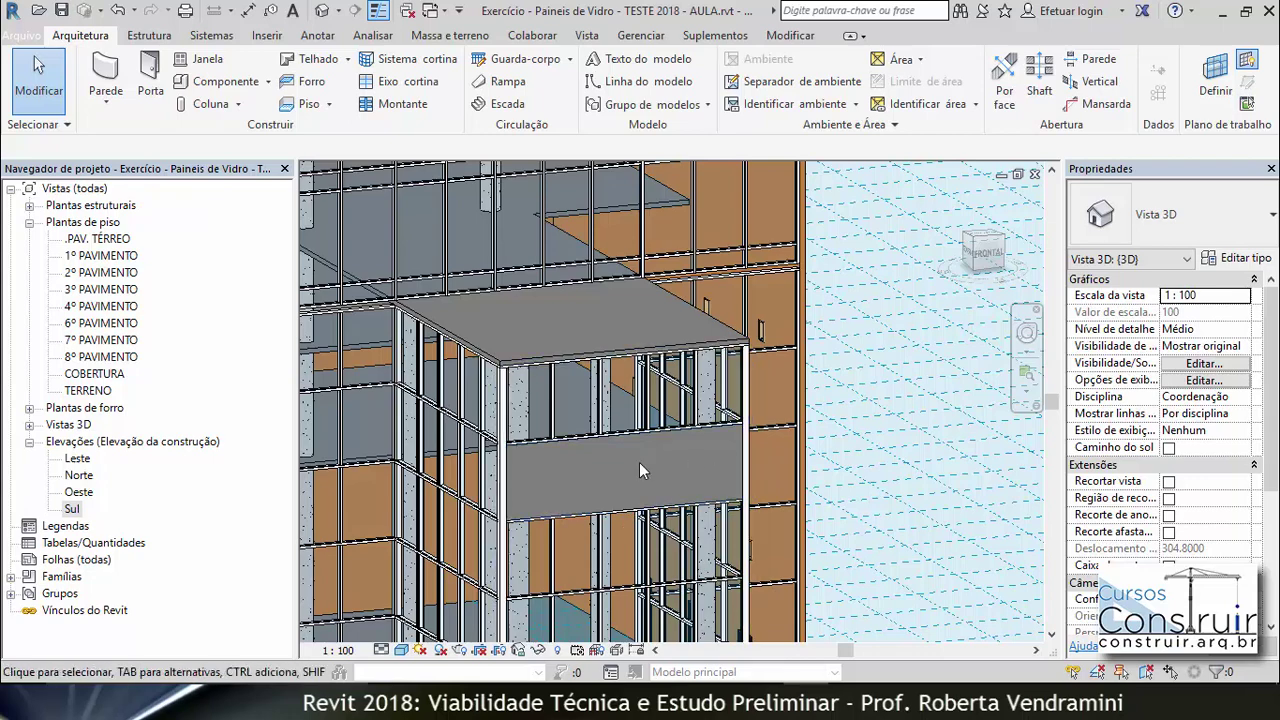
Step: Set the work plane by picking the solid curtain panel on the entrance band
click(1218, 74)
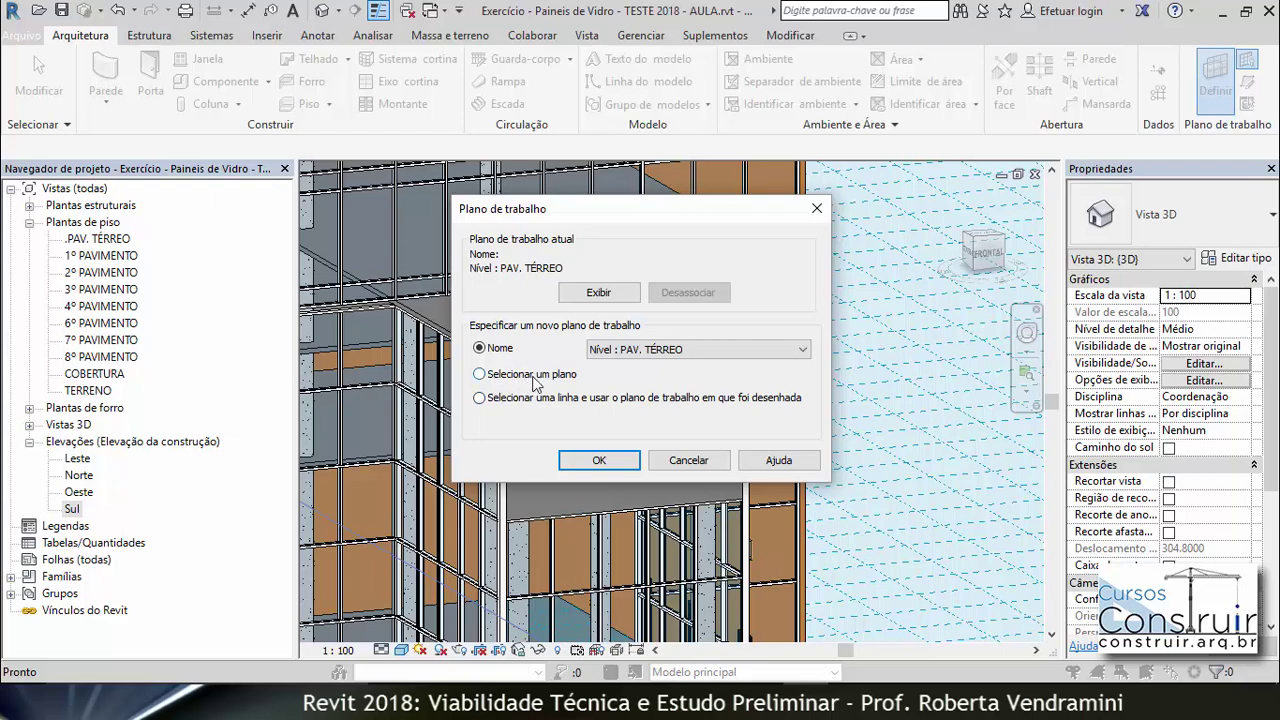
click(600, 462)
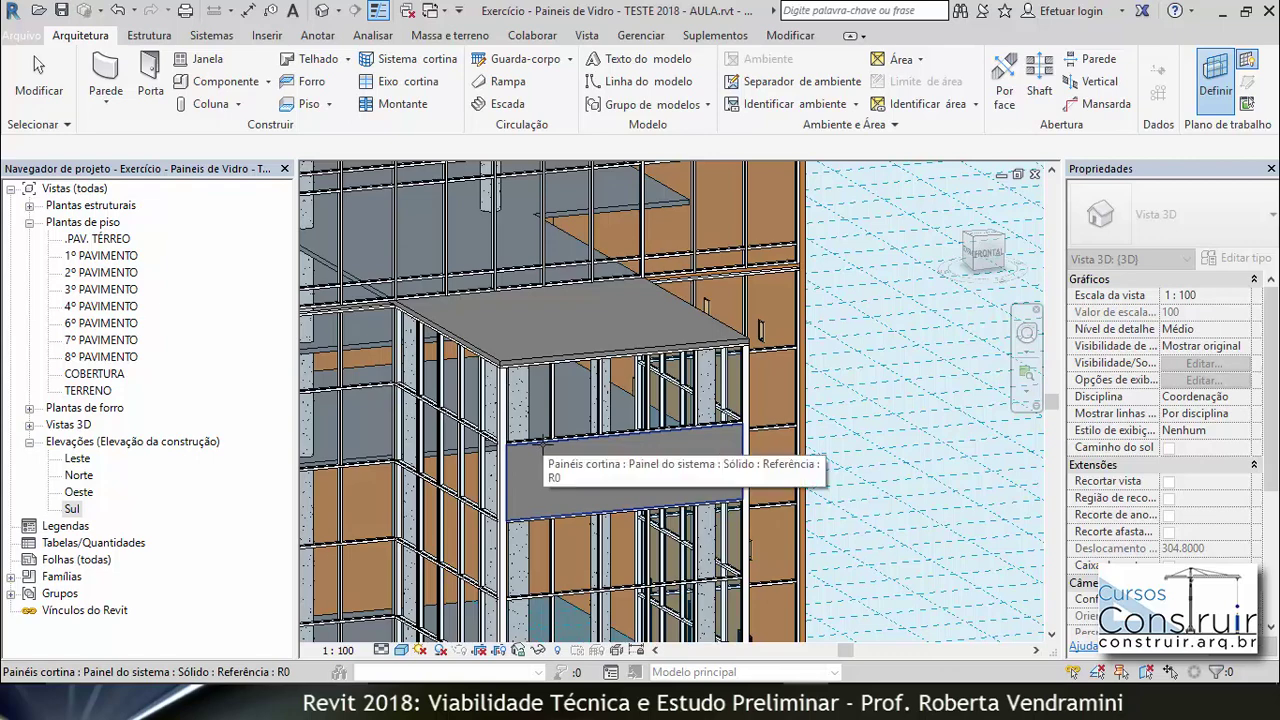
click(535, 448)
scroll(585, 533, up, 2)
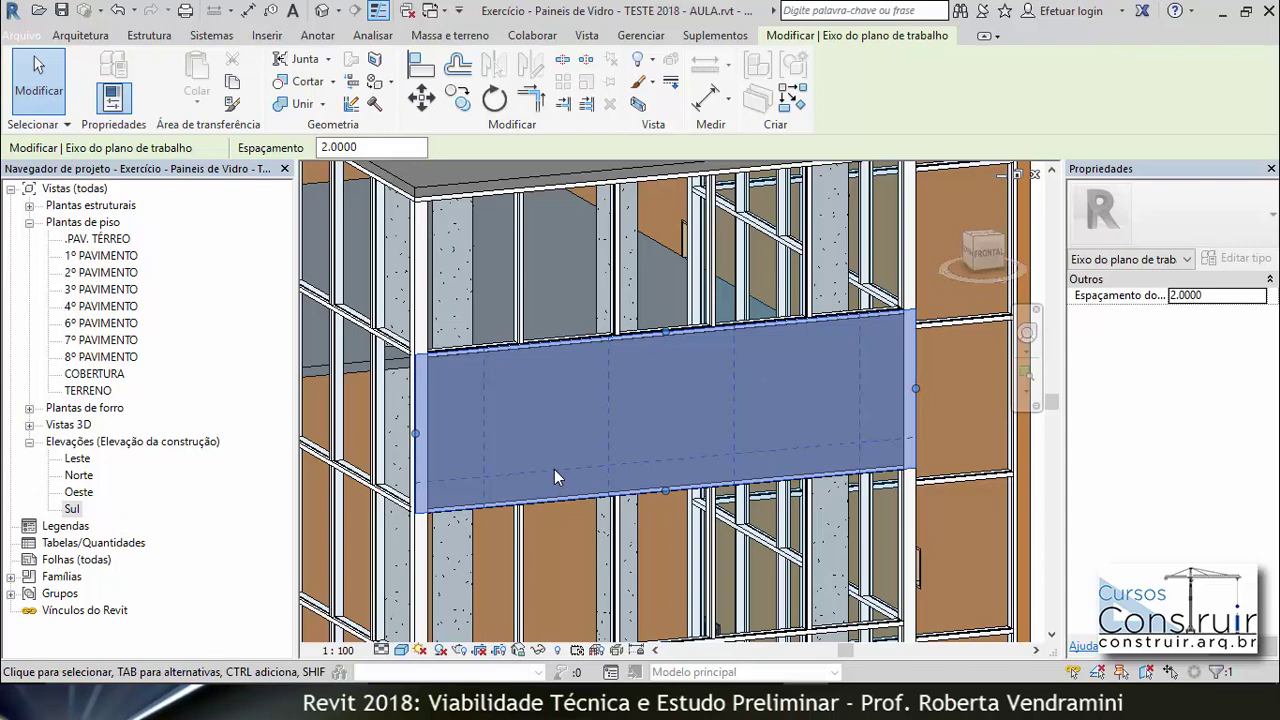
key(Escape)
scroll(581, 432, down, 2)
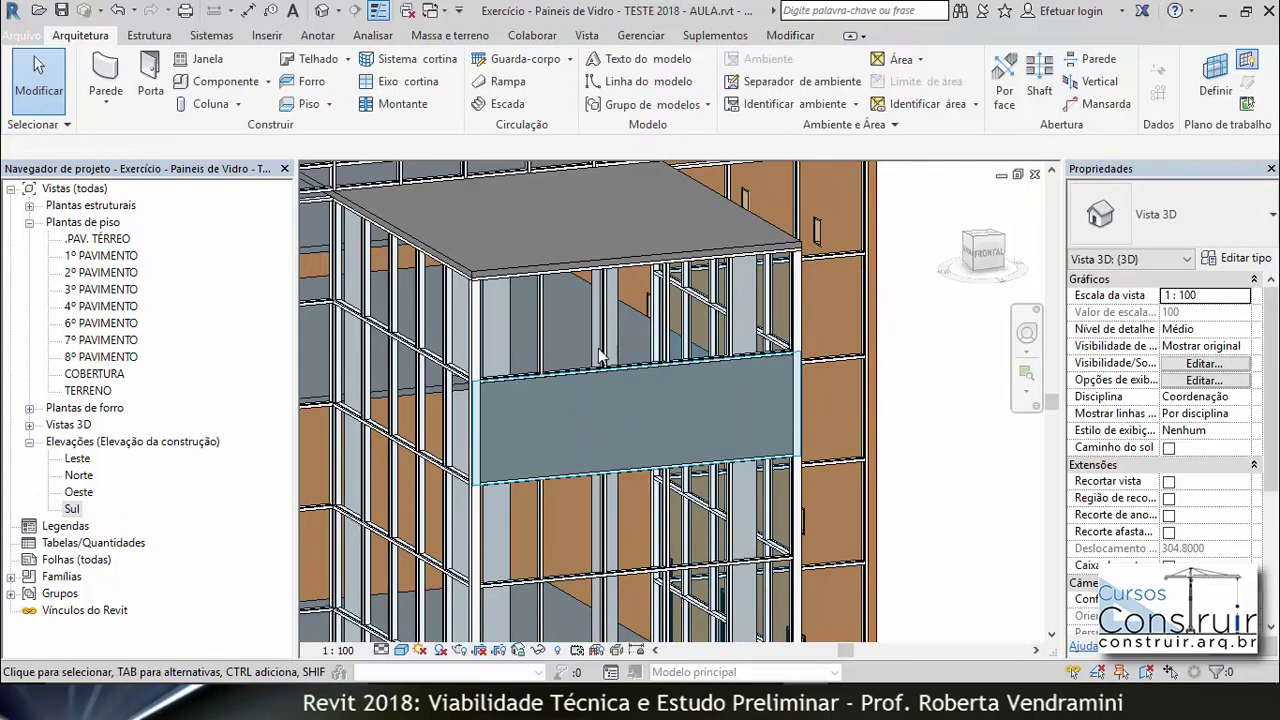
Step: Create 3D model text 'EDIFÍCIO MARIA BONITA' and place it on the solid band panel
click(627, 61)
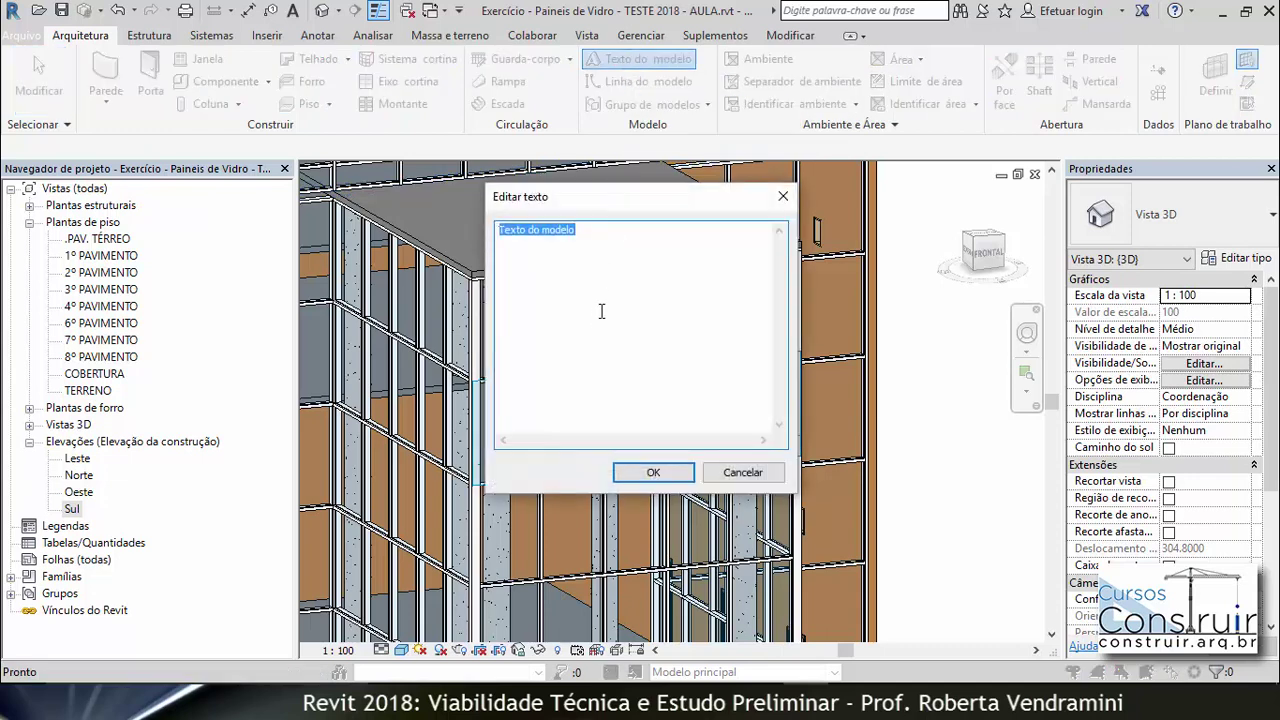
text(EDIFÍCIO MARIA BONITA)
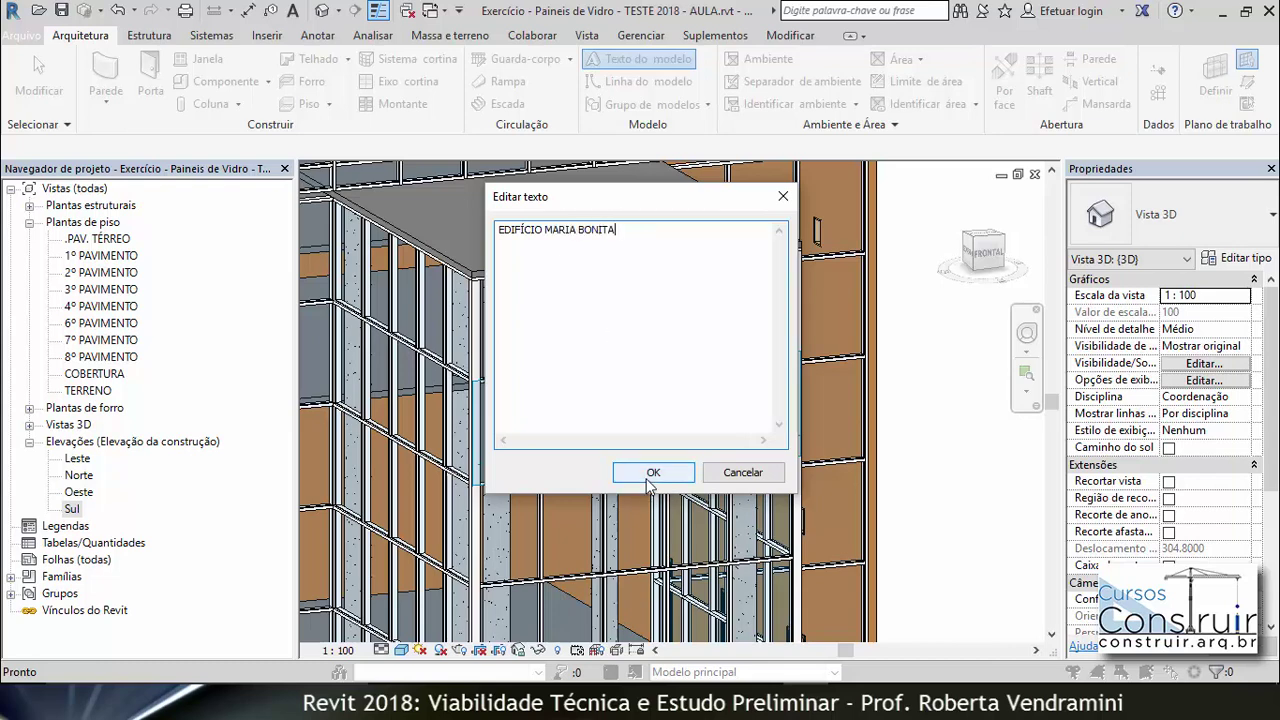
click(653, 473)
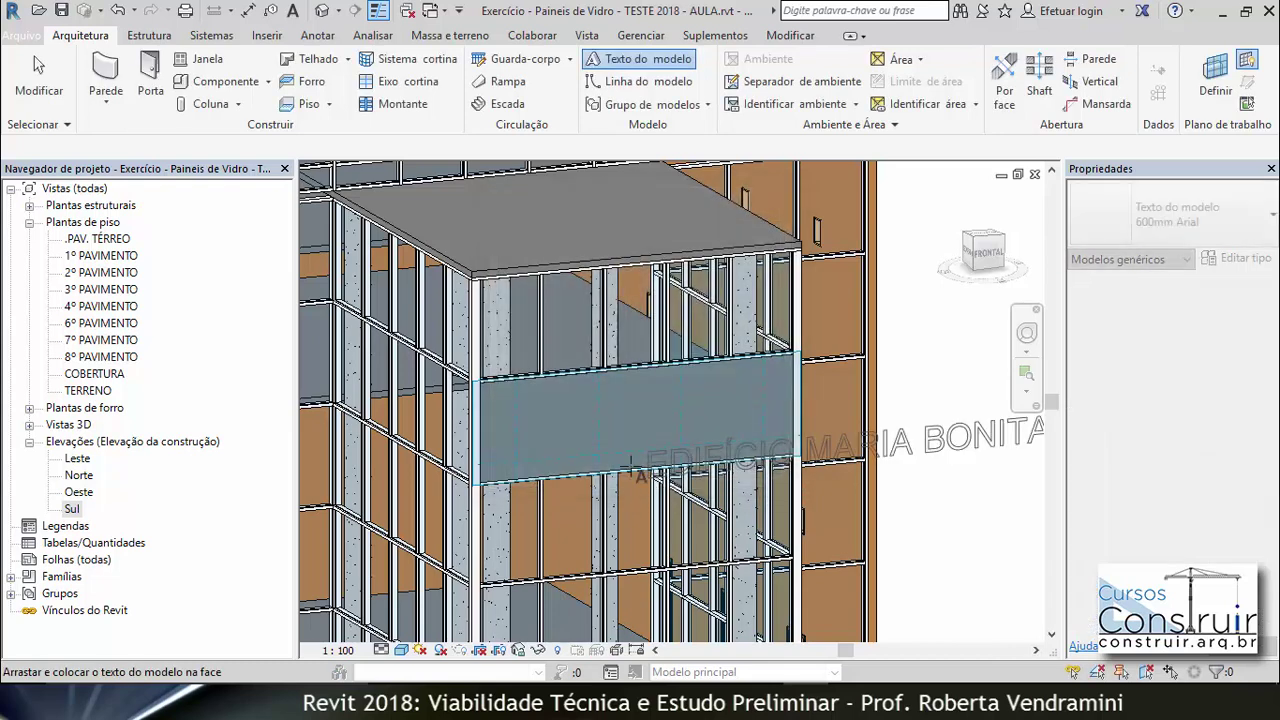
click(491, 447)
shift+middle_drag(735, 427, 778, 439)
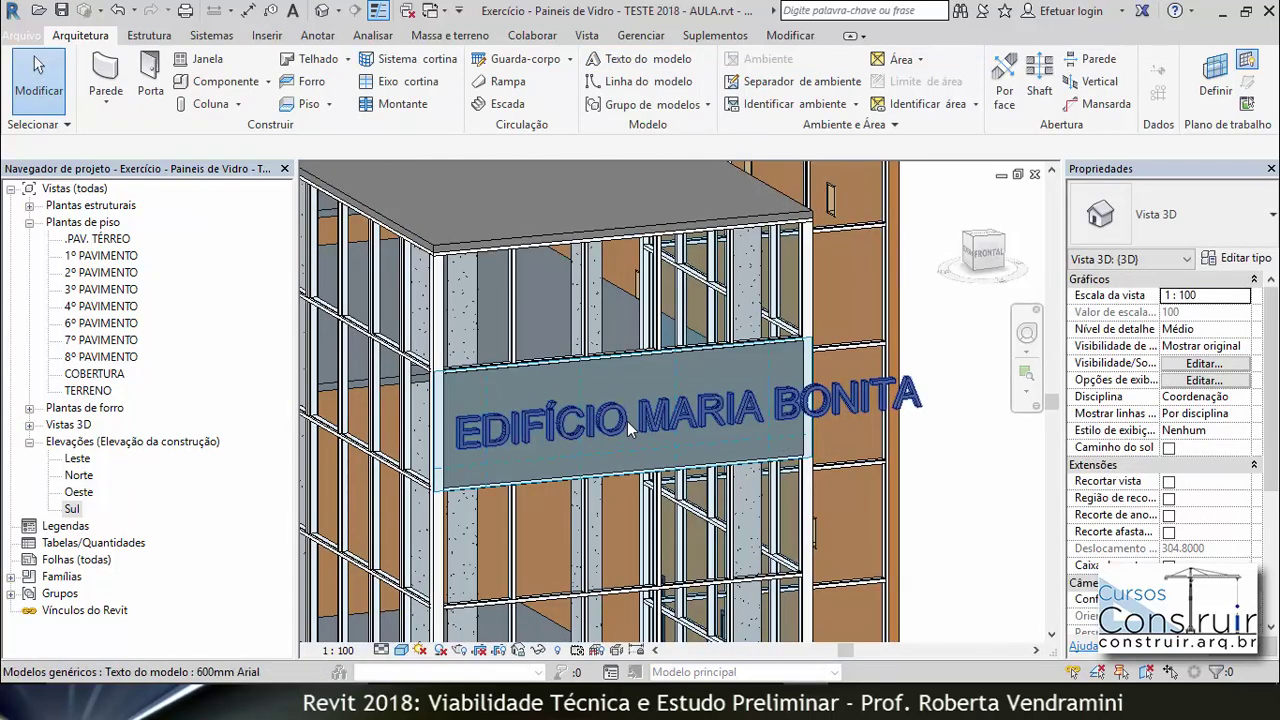
Step: Duplicate the text's type as '50cm Arial' with text size 0.5
click(895, 398)
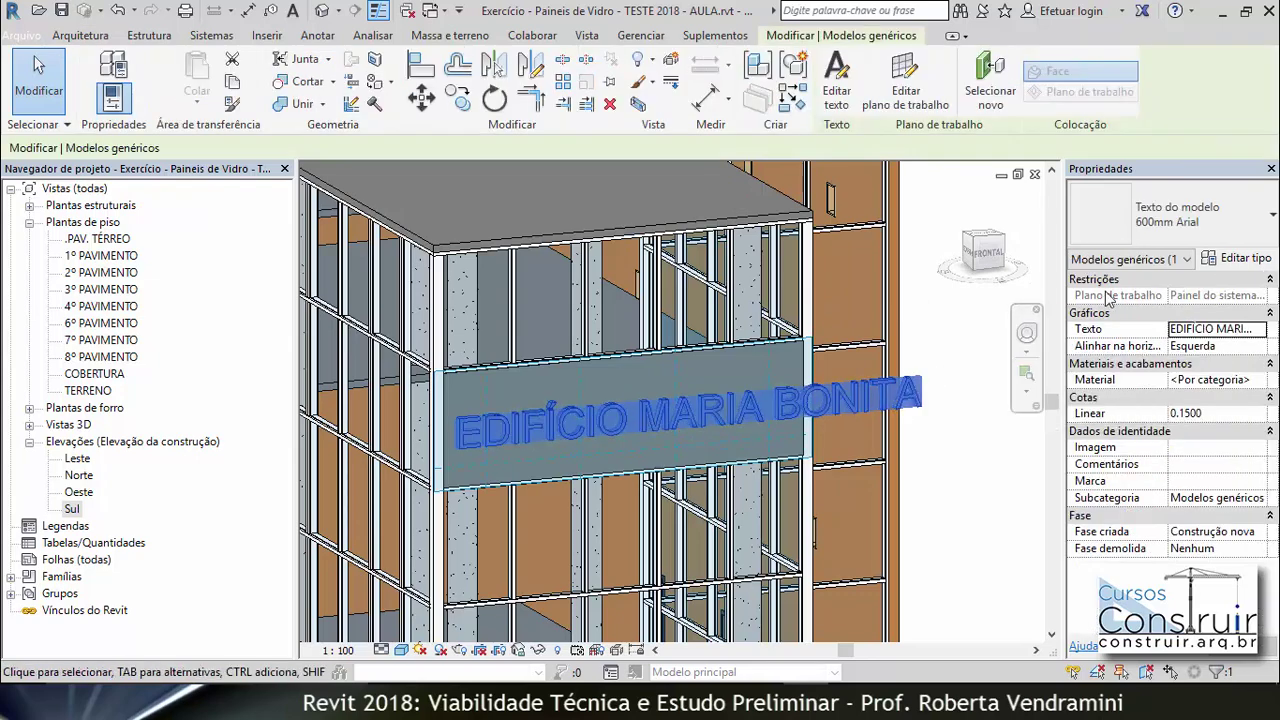
click(1238, 258)
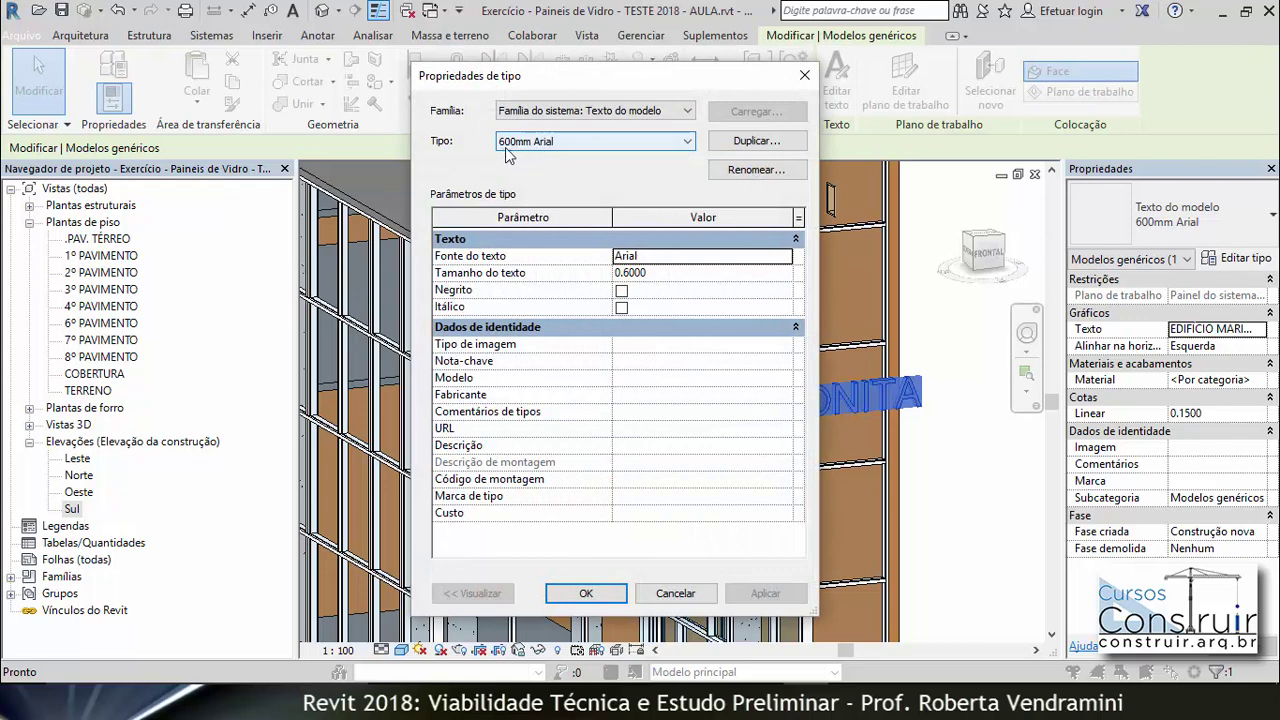
click(773, 141)
click(549, 338)
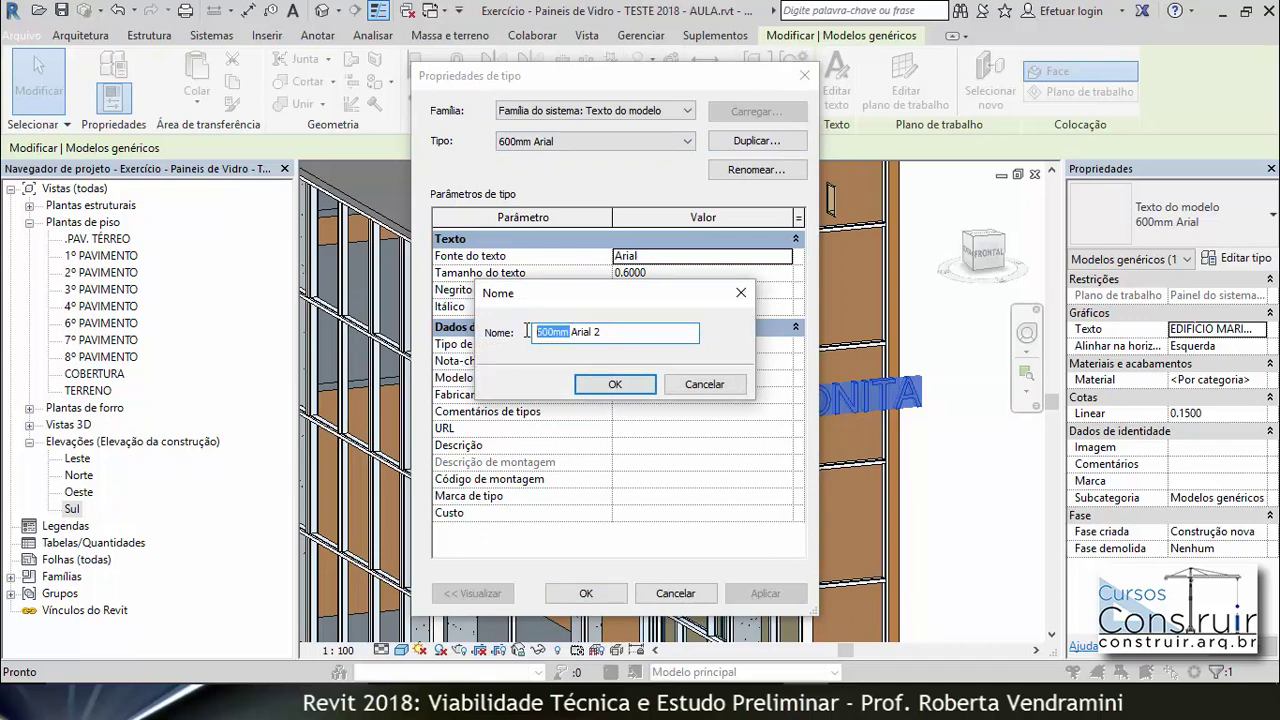
key(BackSpace)
text(50c)
click(617, 386)
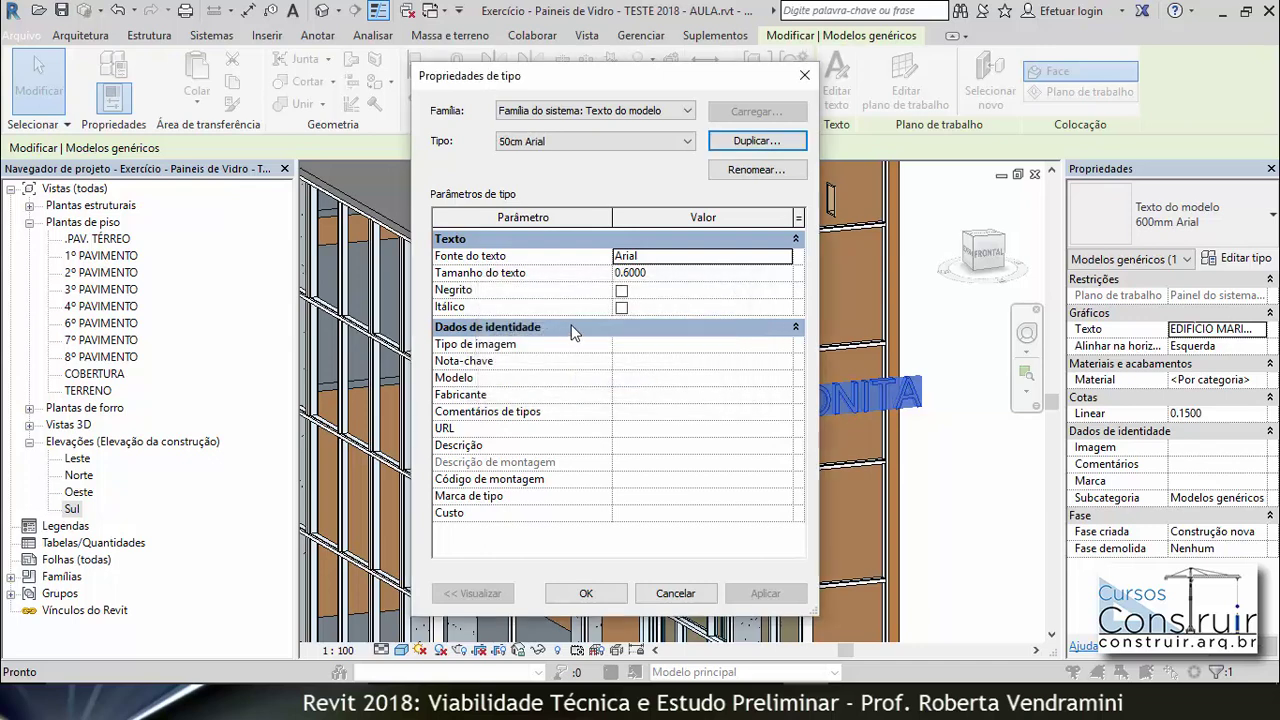
click(630, 273)
text(0.5000)
click(626, 272)
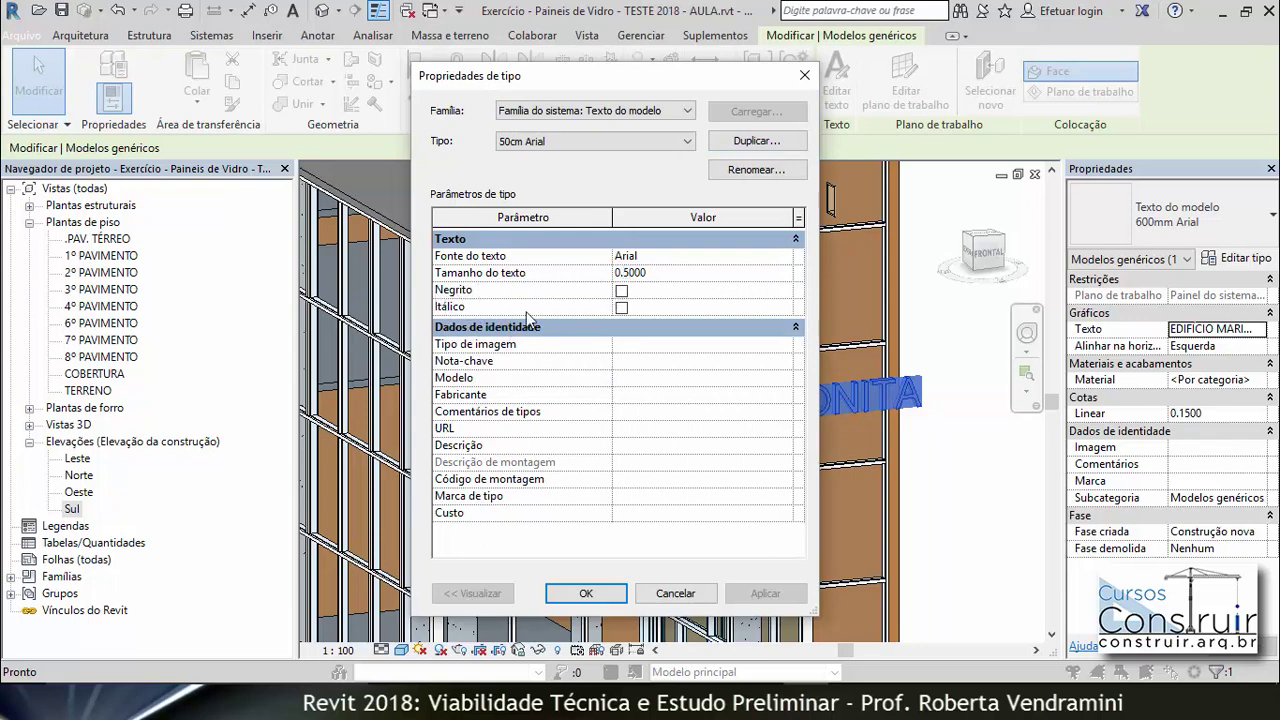
click(586, 593)
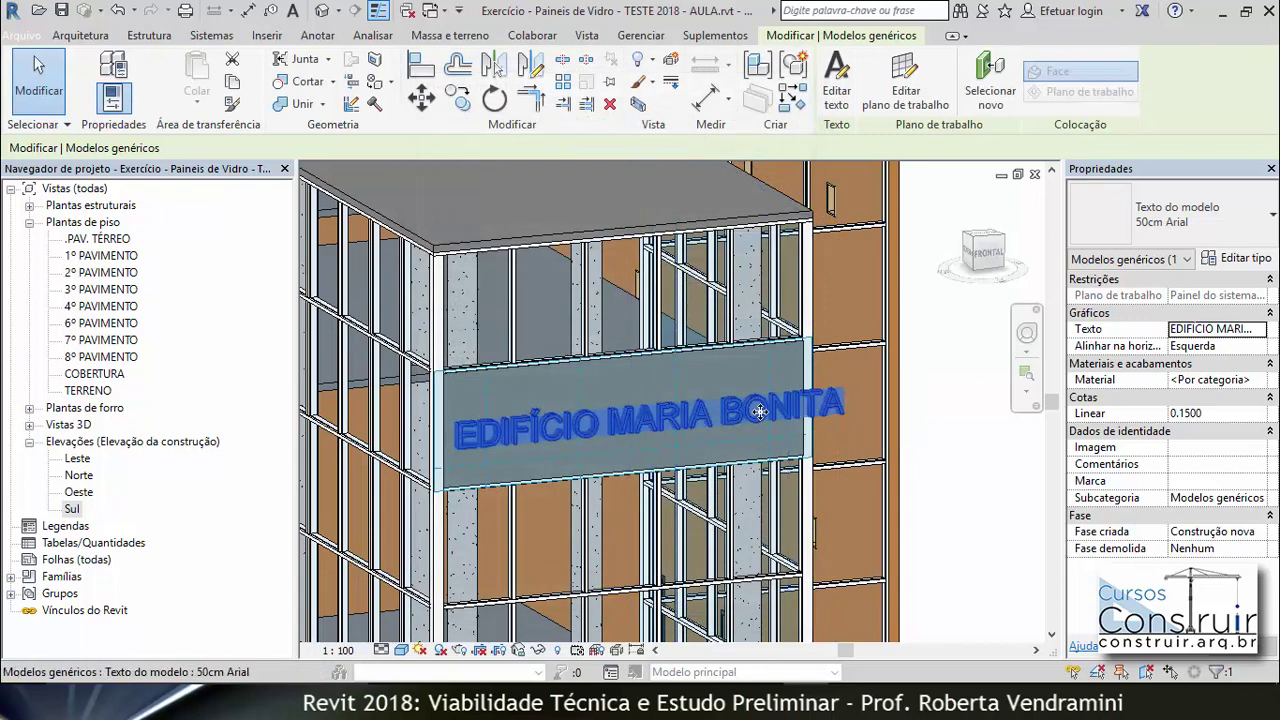
Step: Duplicate it again as '45cm Arial' with text size 0.45
click(1240, 258)
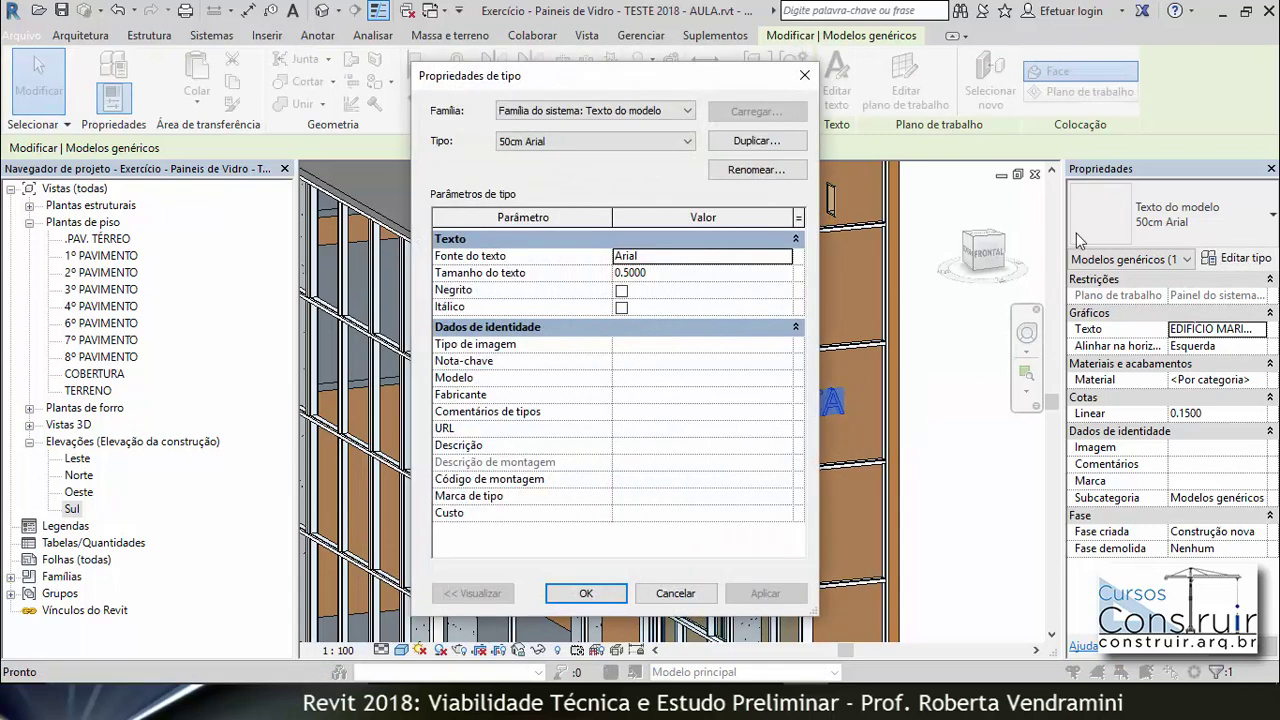
click(748, 143)
click(588, 334)
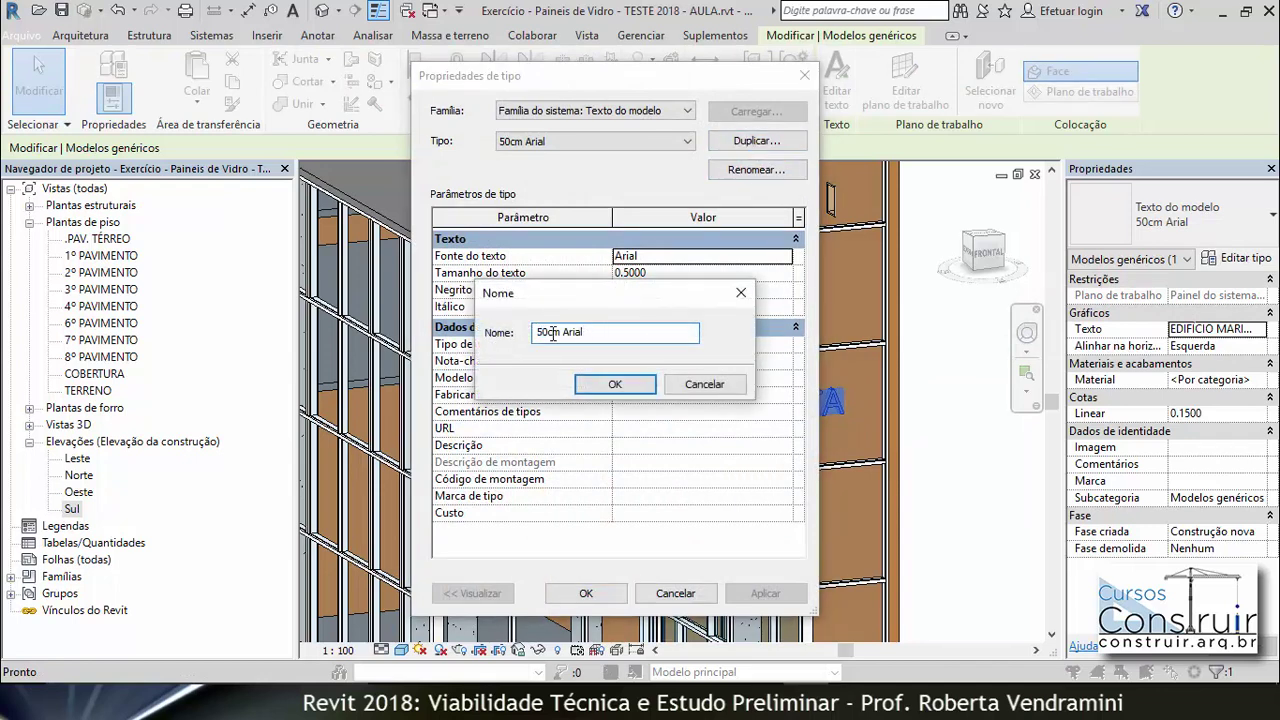
text(15)
click(600, 385)
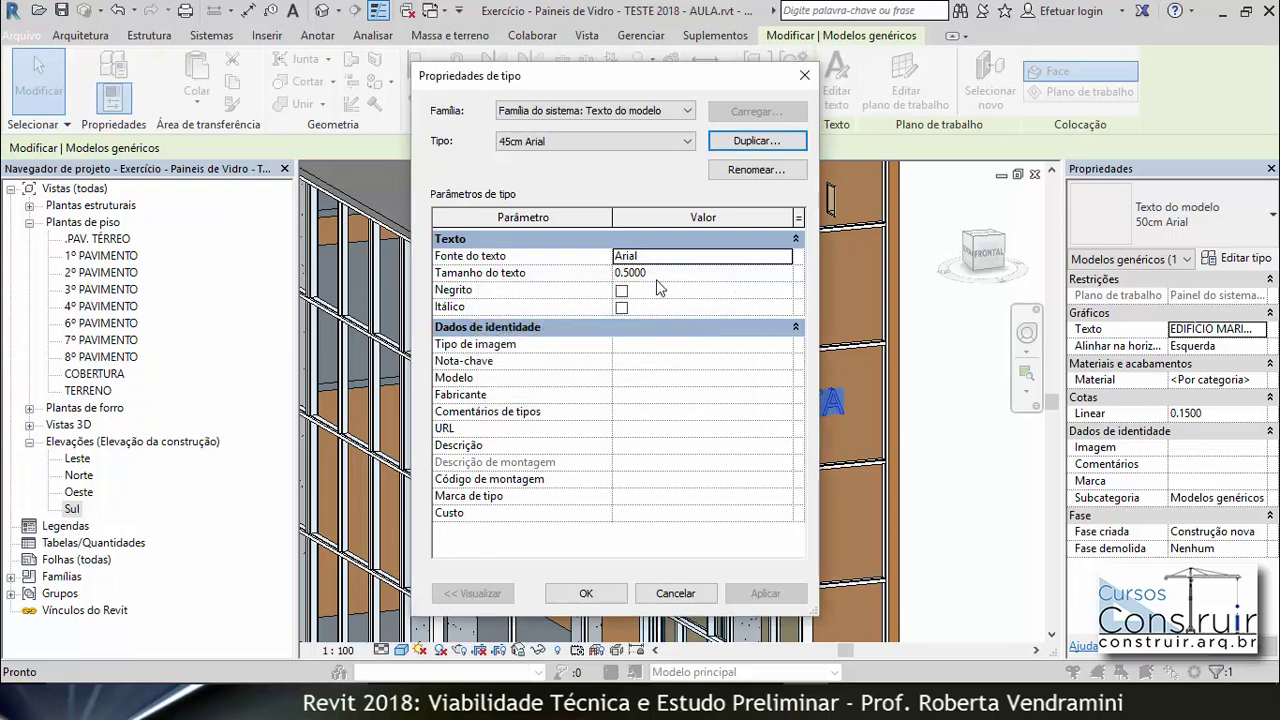
click(624, 274)
click(624, 274)
text(0.45)
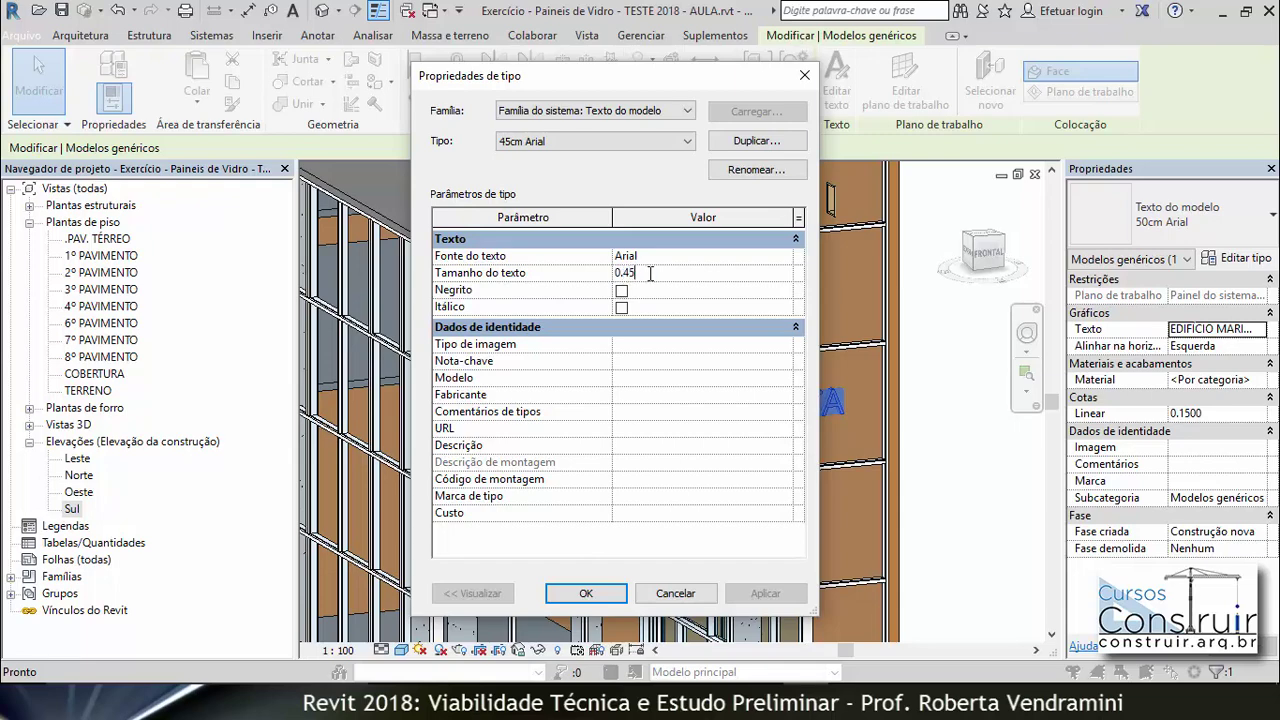
click(590, 593)
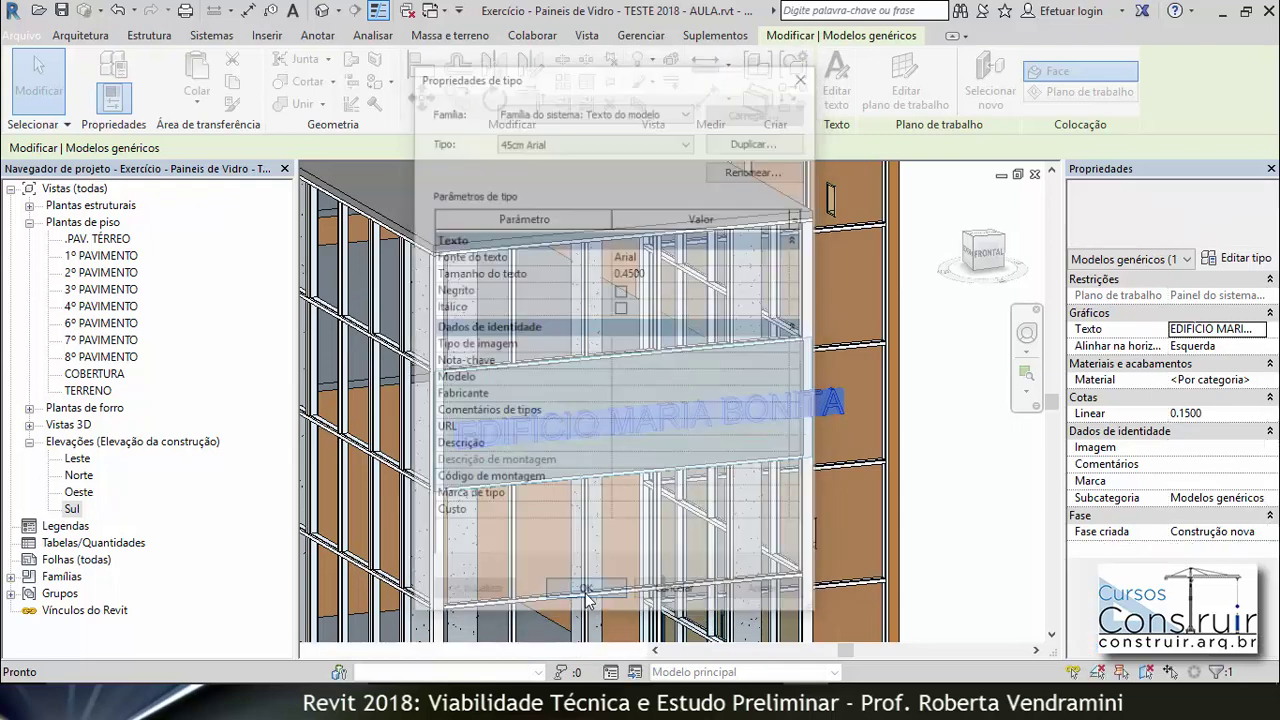
click(949, 428)
Step: Move the EDIFÍCIO MARIA BONITA text slightly sideways to sit within the band, then reselect it
scroll(626, 362, up, 1)
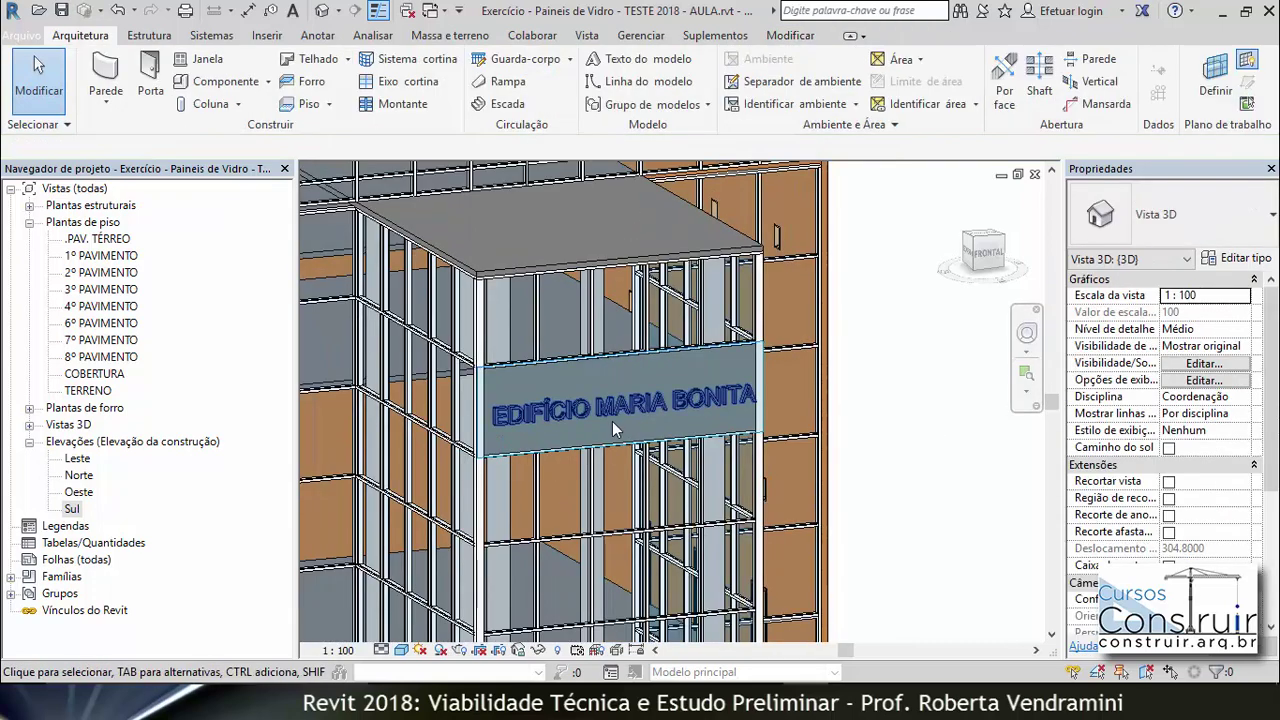
scroll(612, 421, up, 2)
click(602, 397)
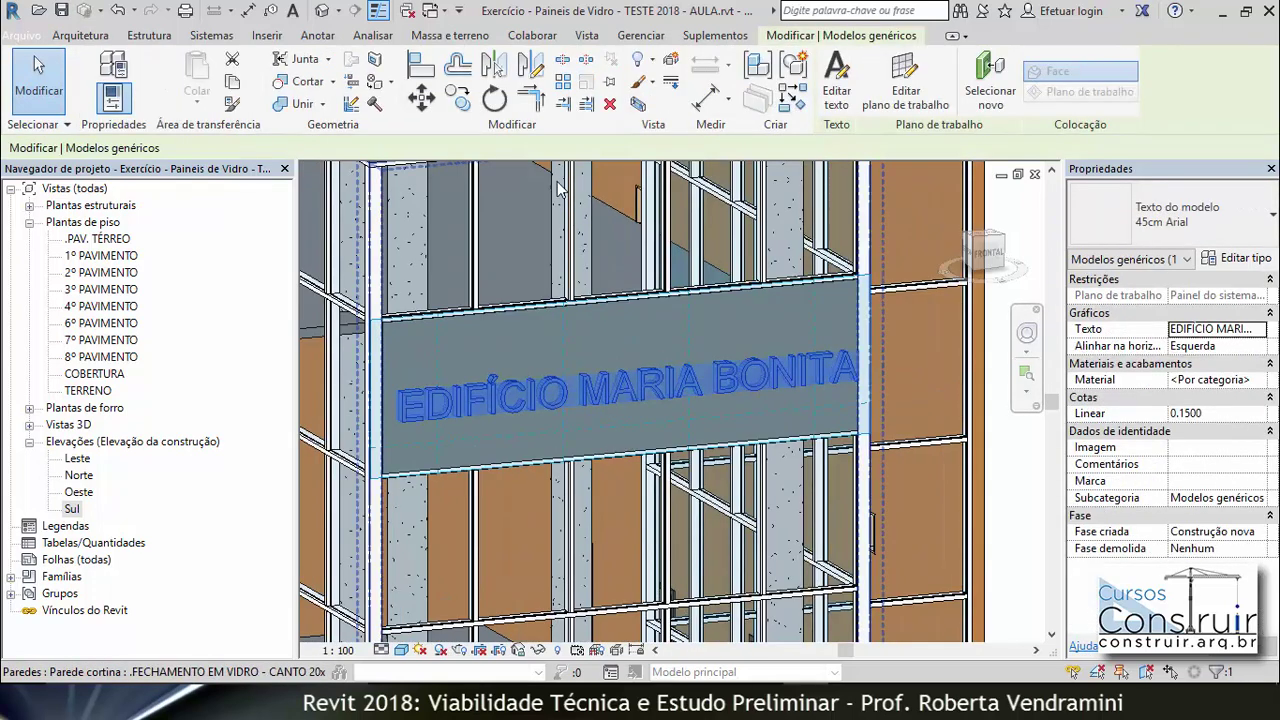
click(431, 101)
click(629, 336)
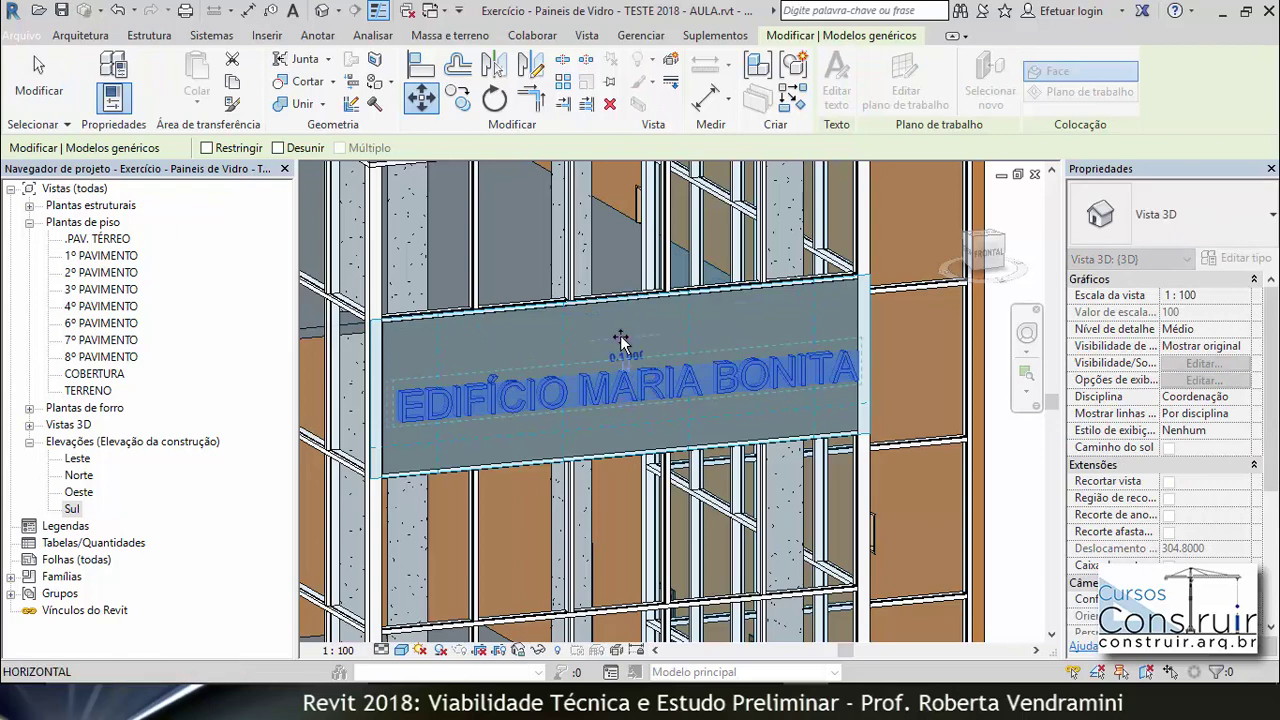
click(619, 337)
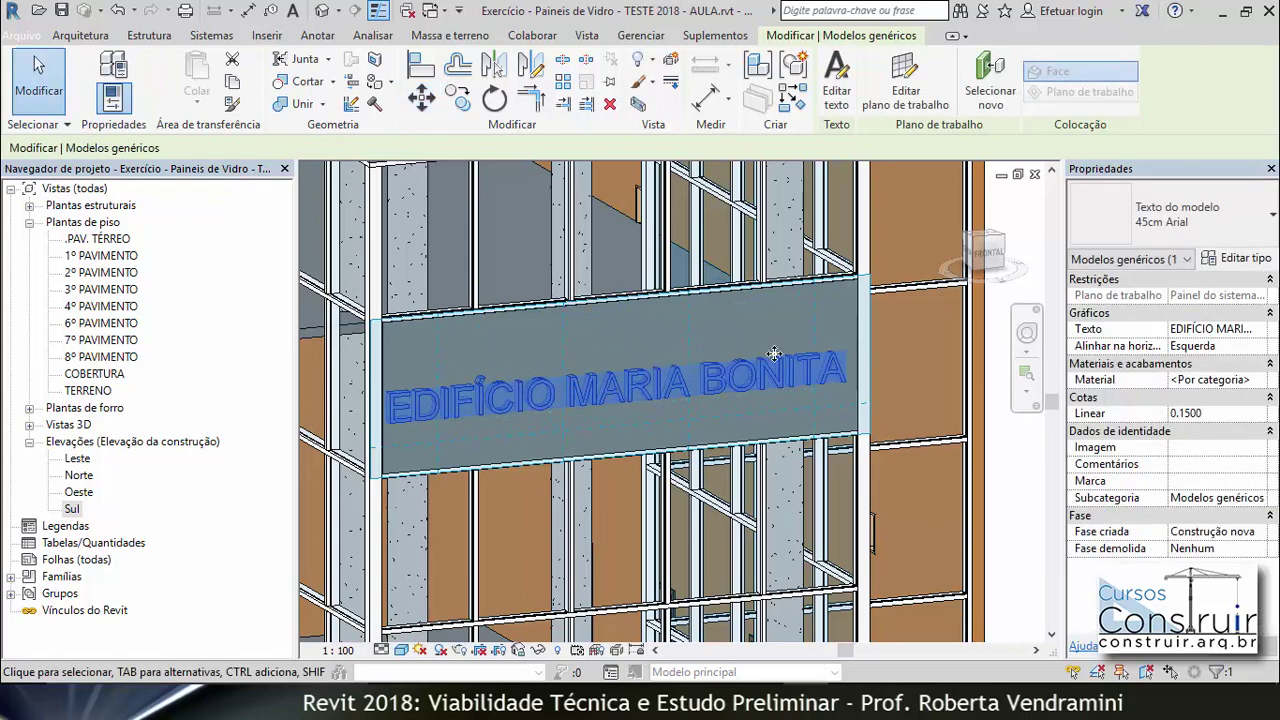
key(Escape)
scroll(795, 336, down, 1)
scroll(795, 336, down, 1)
scroll(730, 362, up, 2)
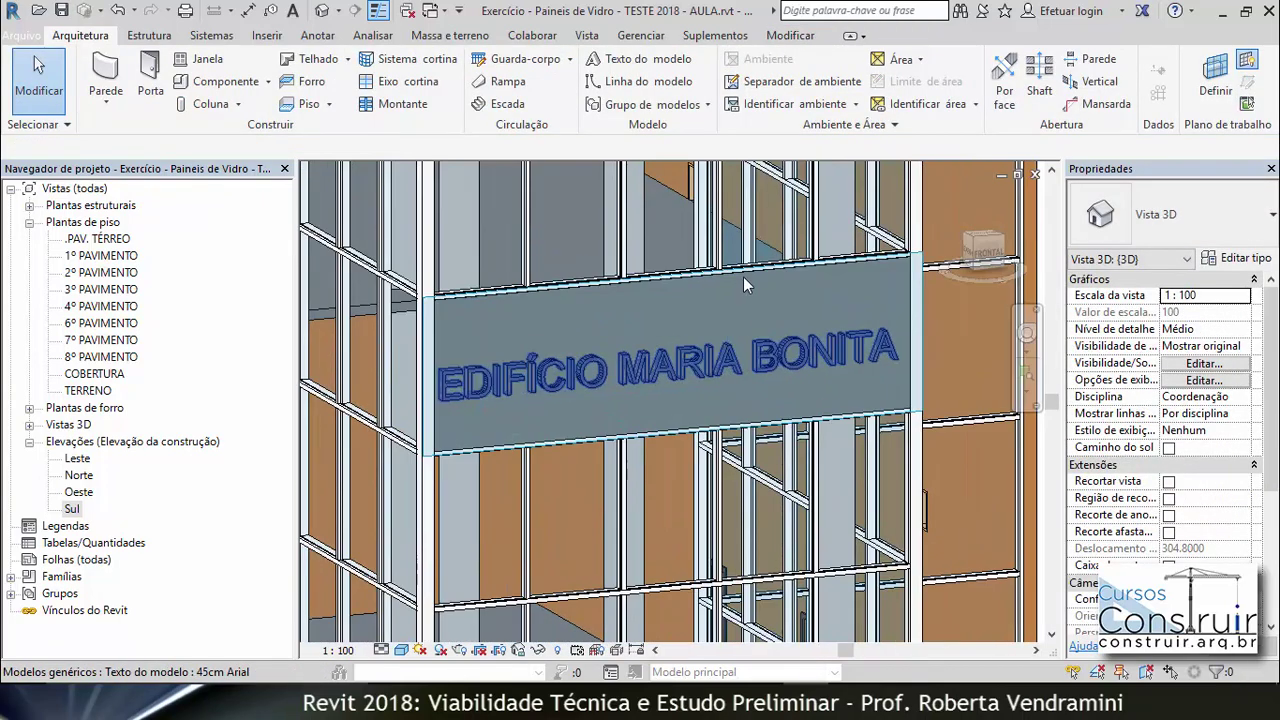
click(572, 374)
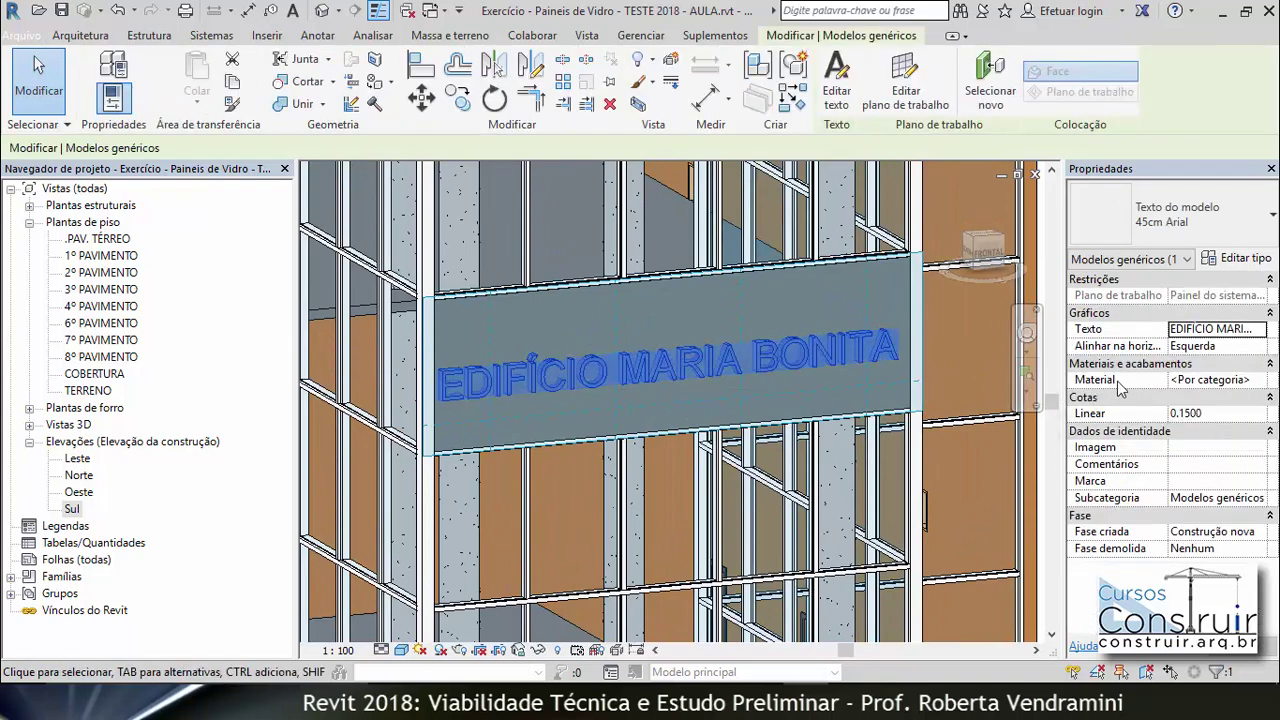
Step: Assign the Panneau vitrée material to the EDIFÍCIO MARIA BONITA lettering instead of By Category
click(1212, 380)
click(1264, 381)
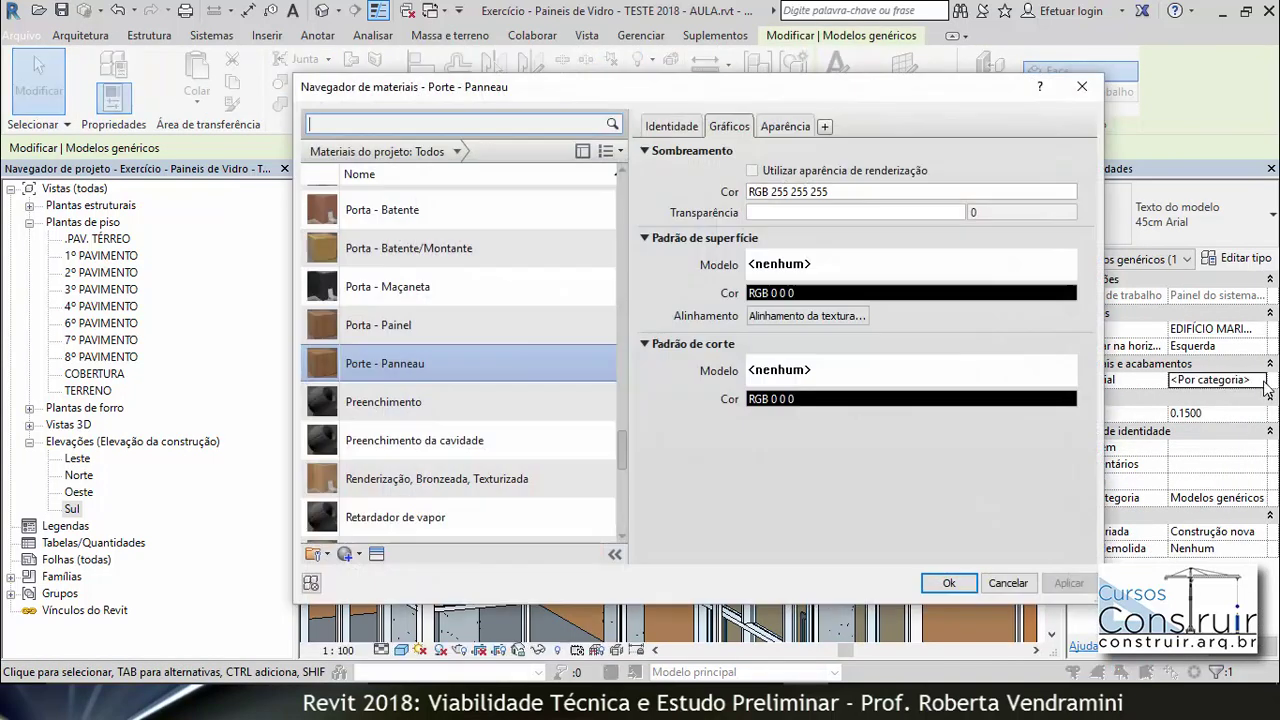
scroll(363, 333, down, 2)
scroll(380, 340, down, 1)
scroll(385, 343, down, 2)
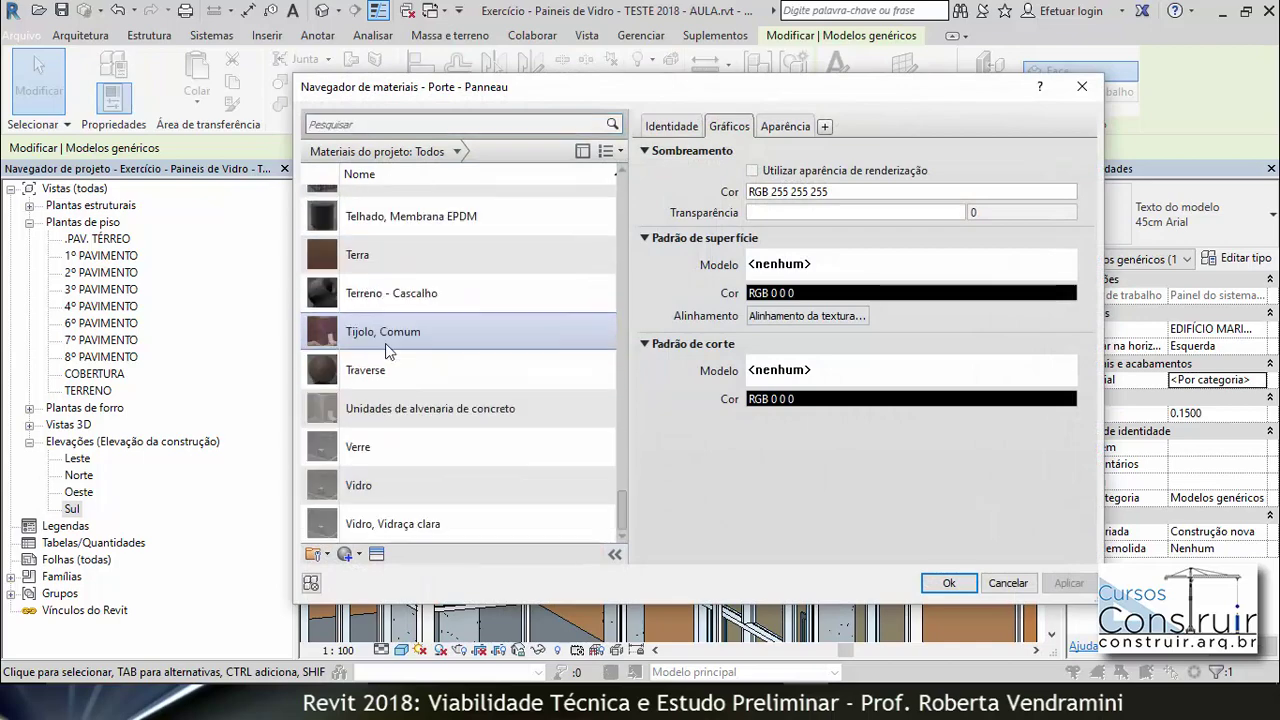
scroll(385, 343, up, 2)
scroll(385, 343, up, 2)
scroll(385, 343, up, 1)
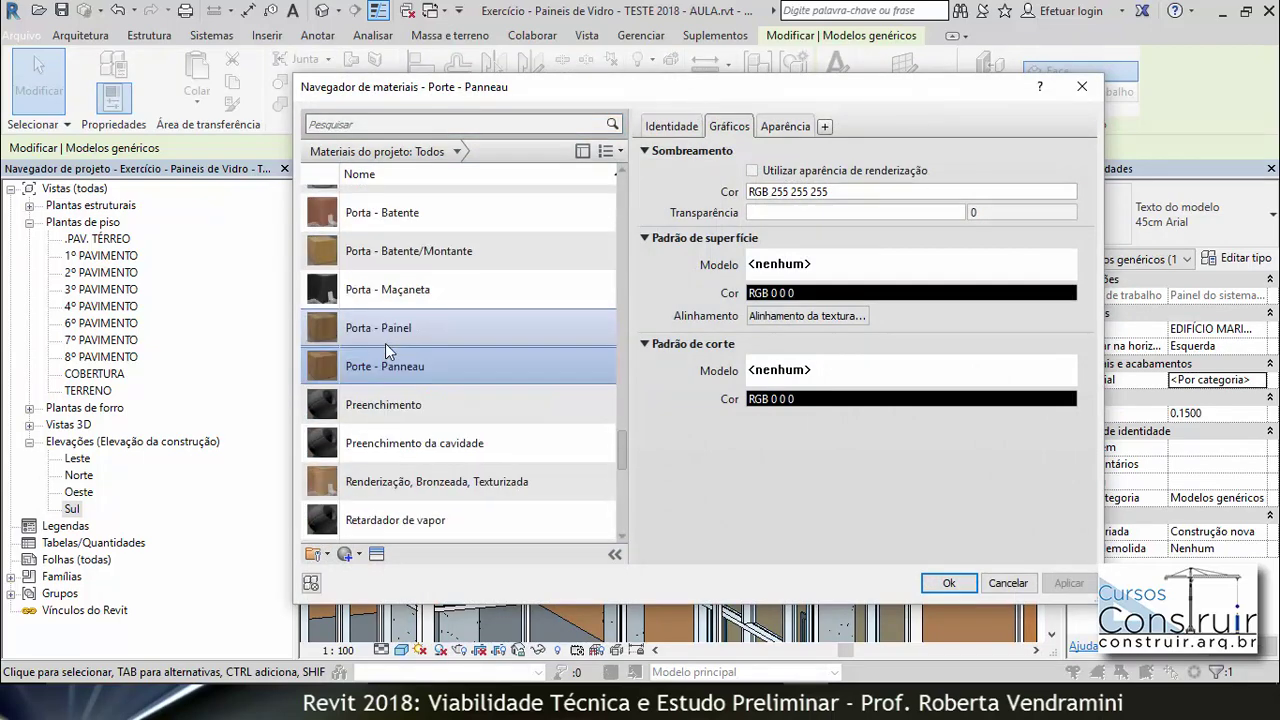
scroll(385, 343, up, 1)
scroll(388, 317, up, 2)
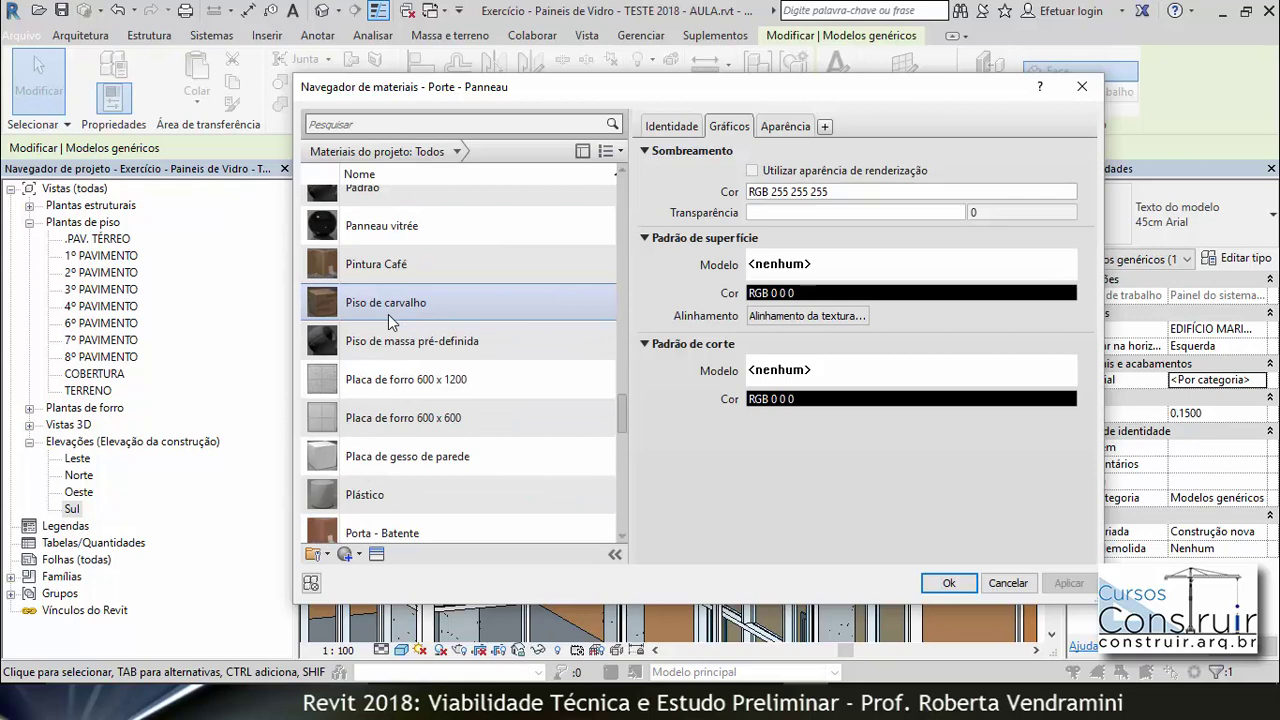
scroll(388, 314, up, 3)
scroll(400, 288, up, 1)
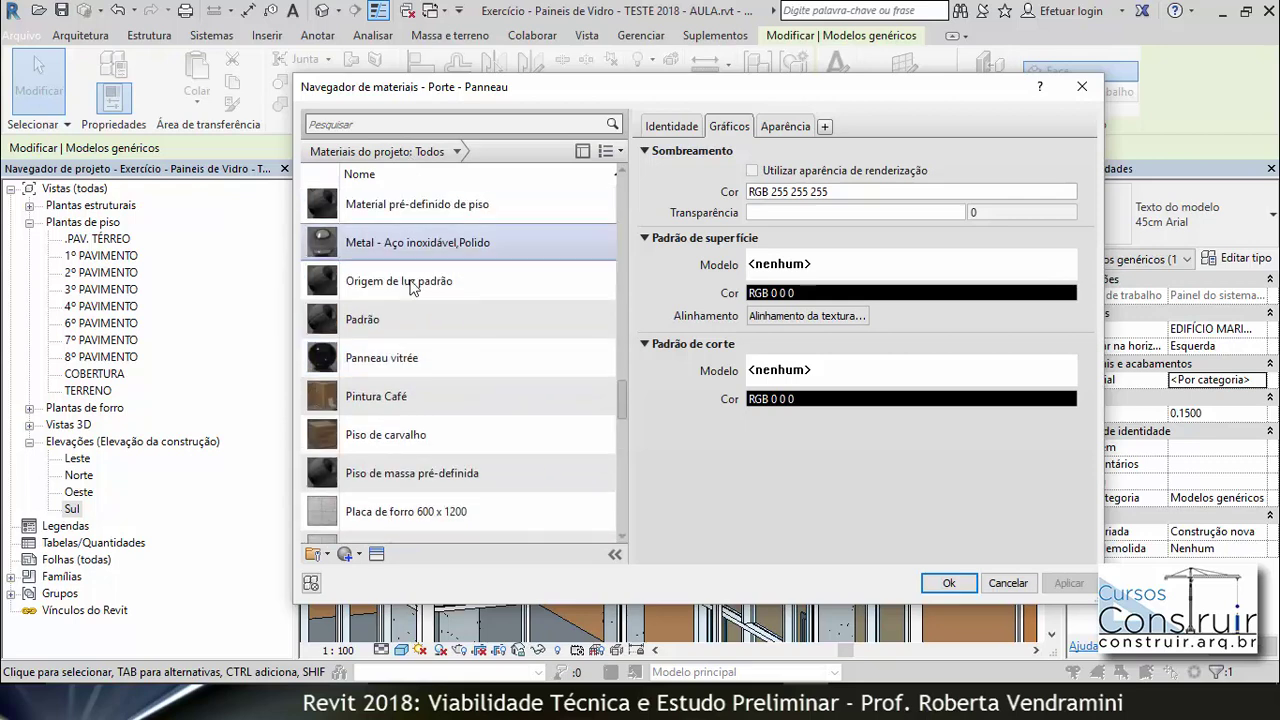
click(386, 362)
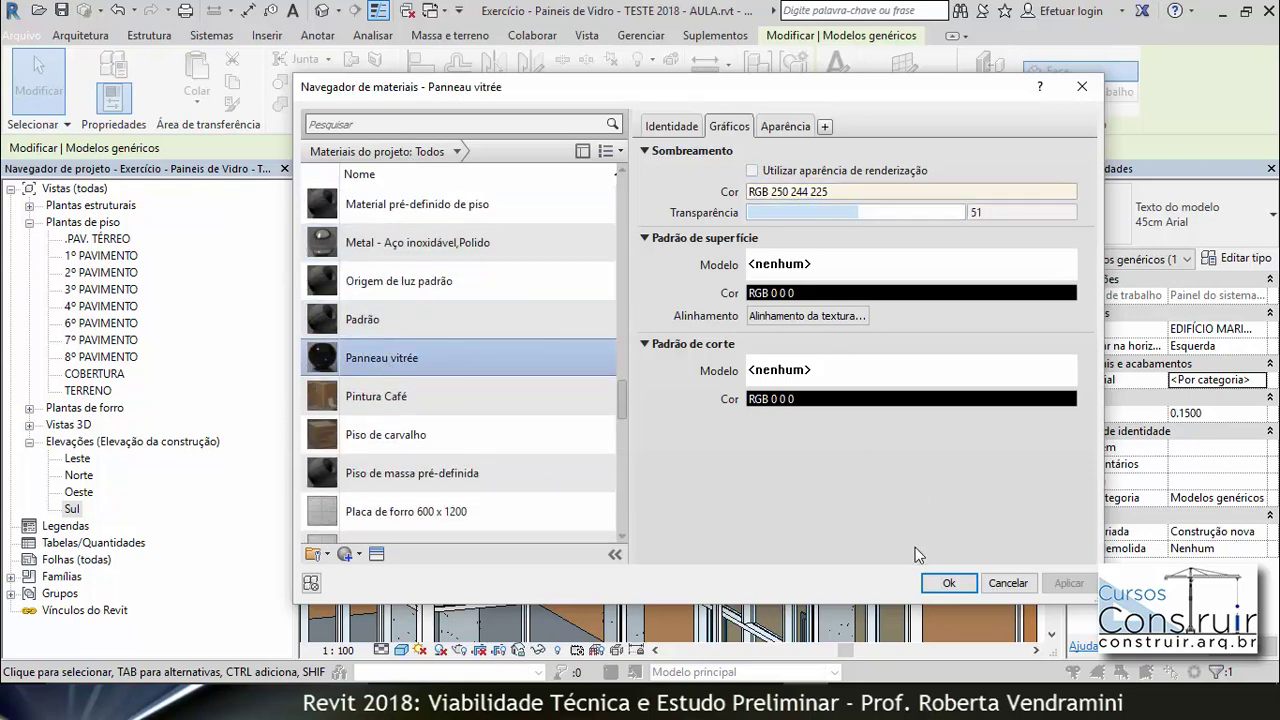
click(956, 583)
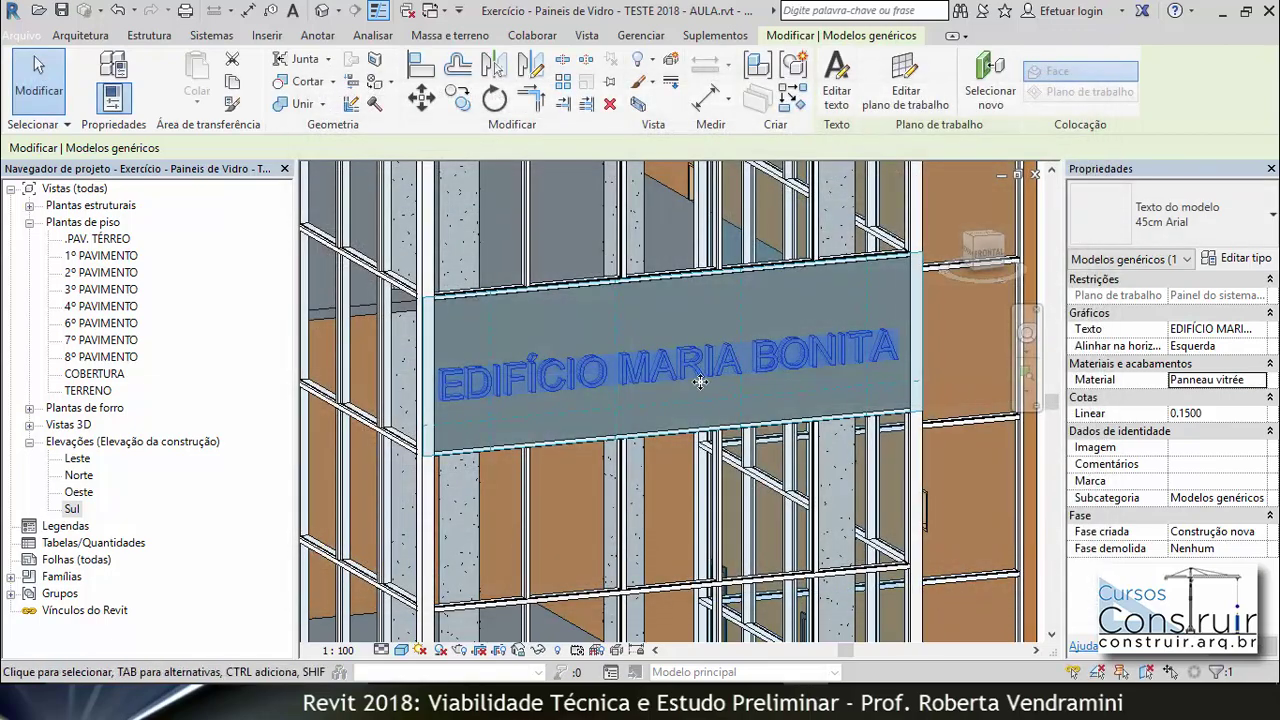
scroll(688, 390, down, 2)
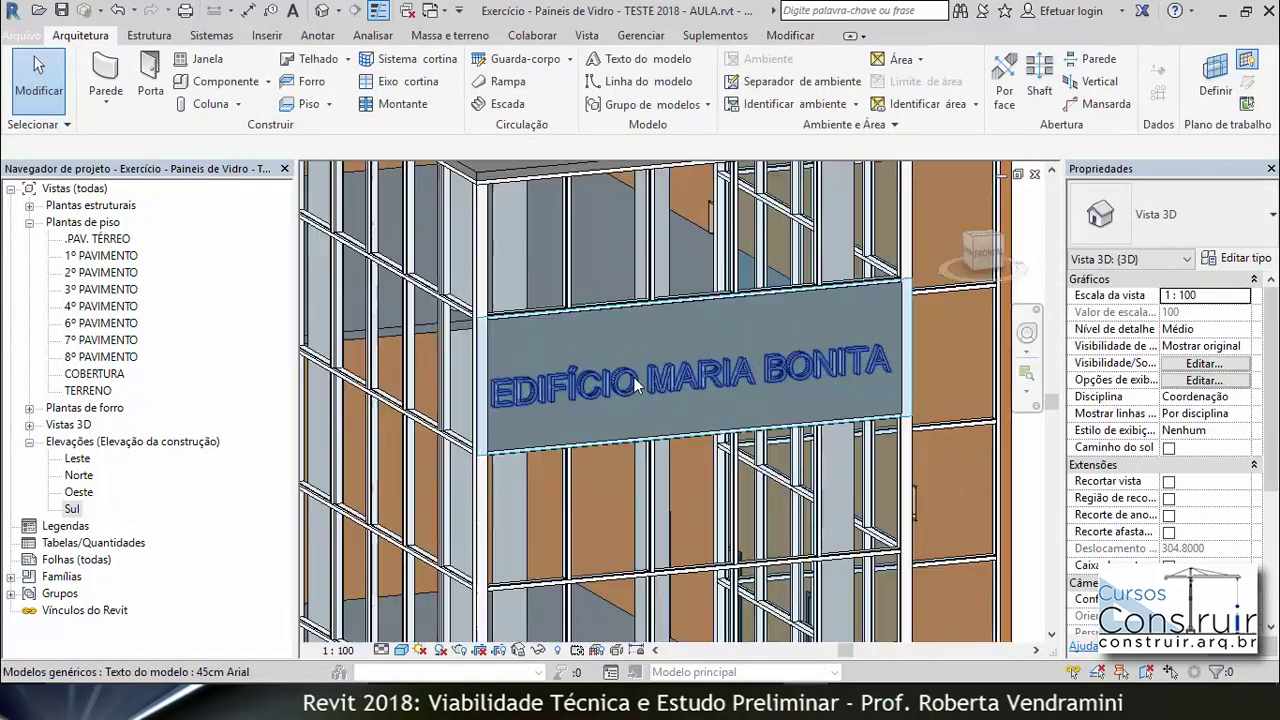
Step: Switch the 3D view's visual style to Realistic
scroll(535, 354, down, 2)
scroll(564, 379, down, 1)
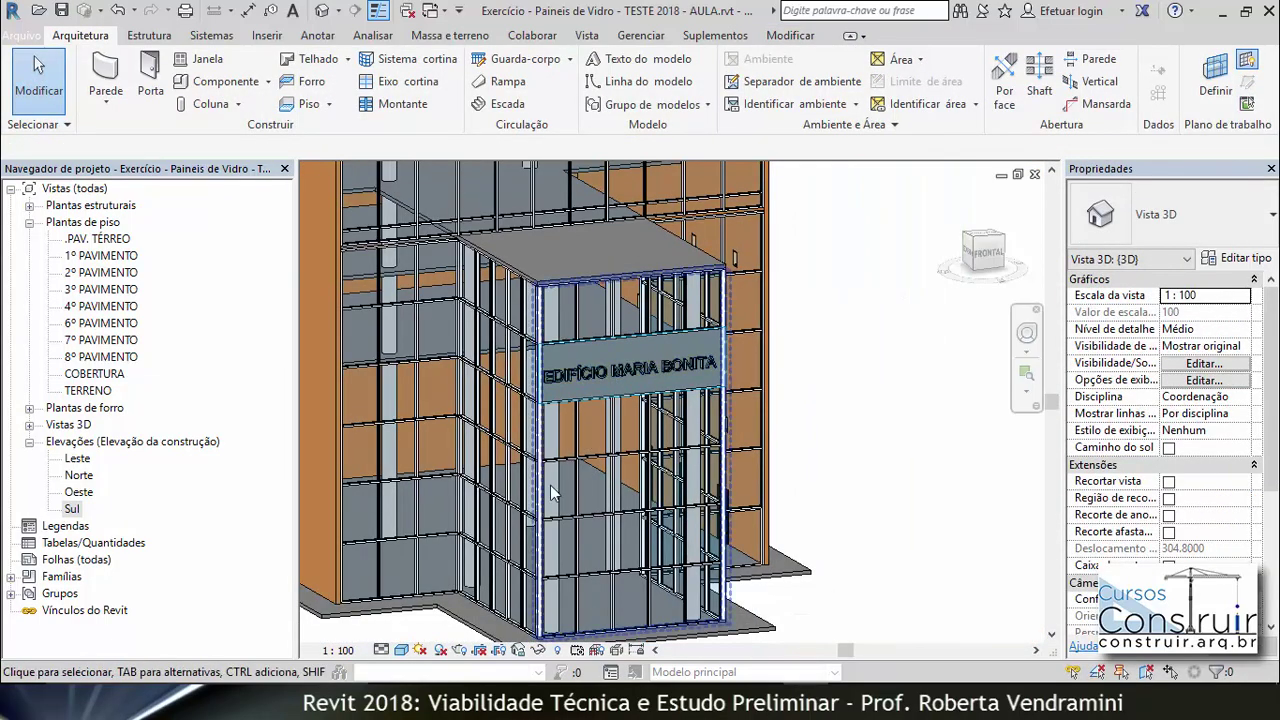
click(401, 650)
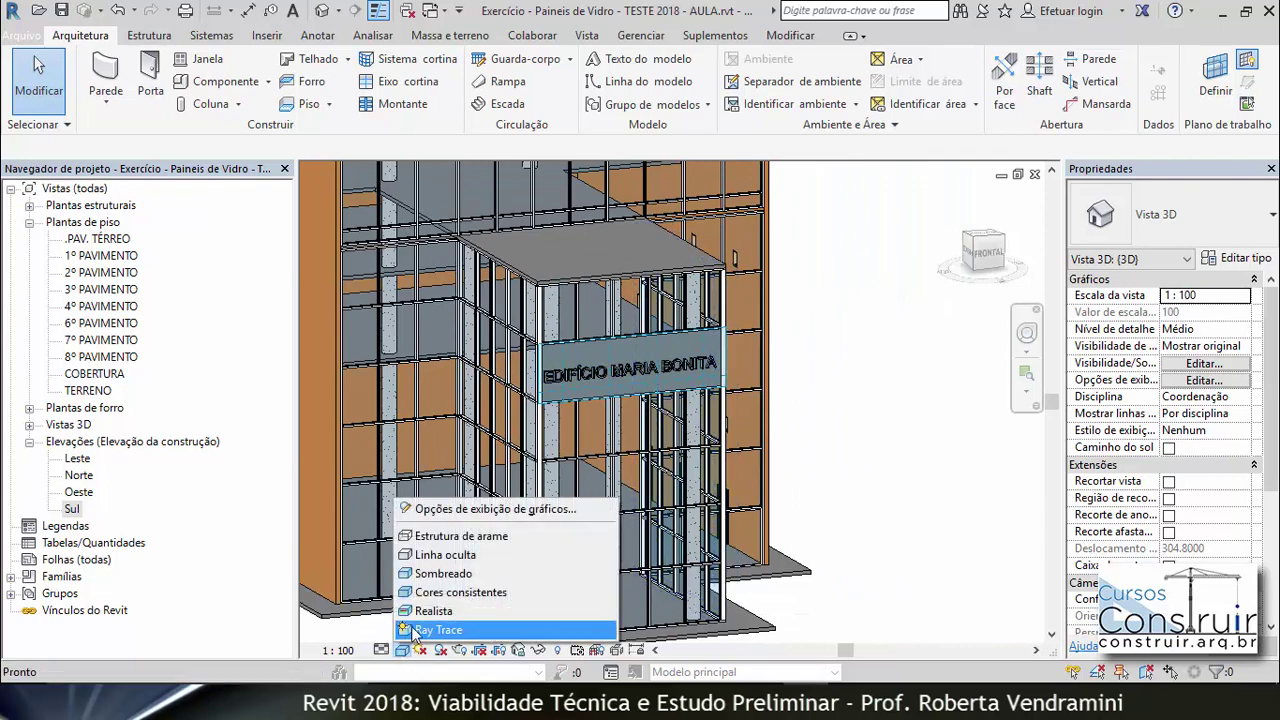
click(432, 611)
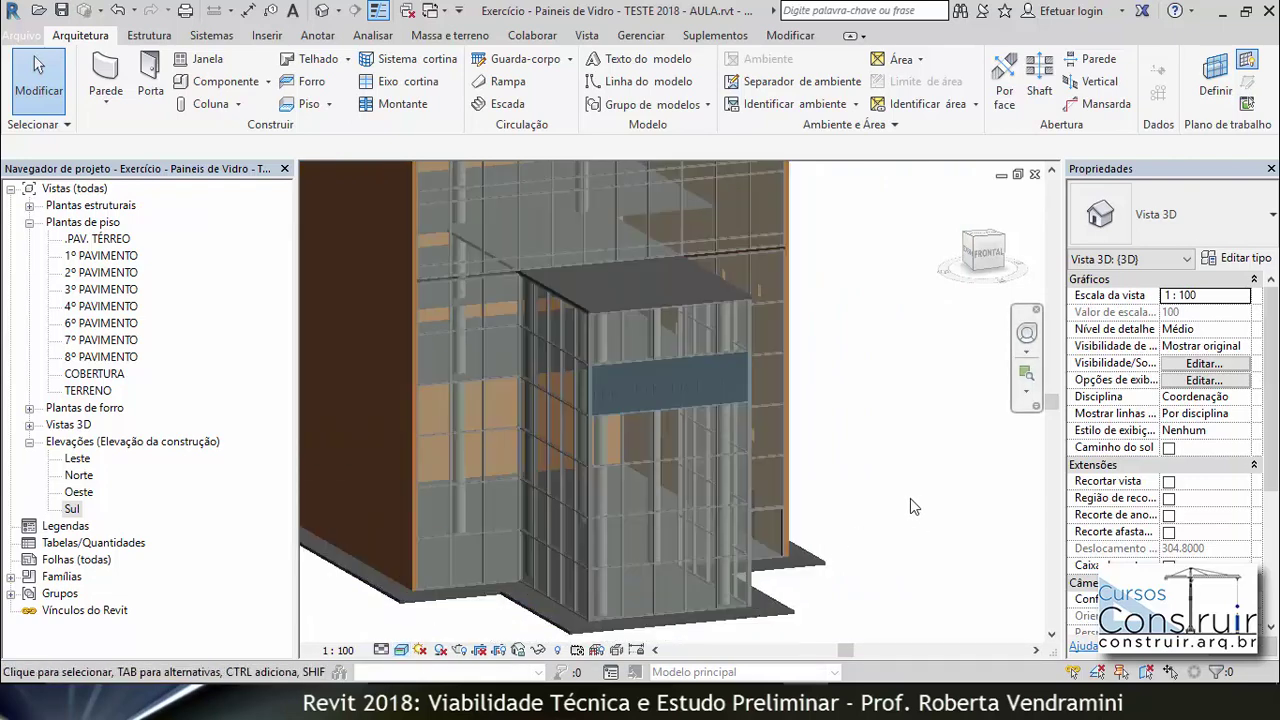
scroll(575, 324, up, 5)
scroll(576, 328, up, 1)
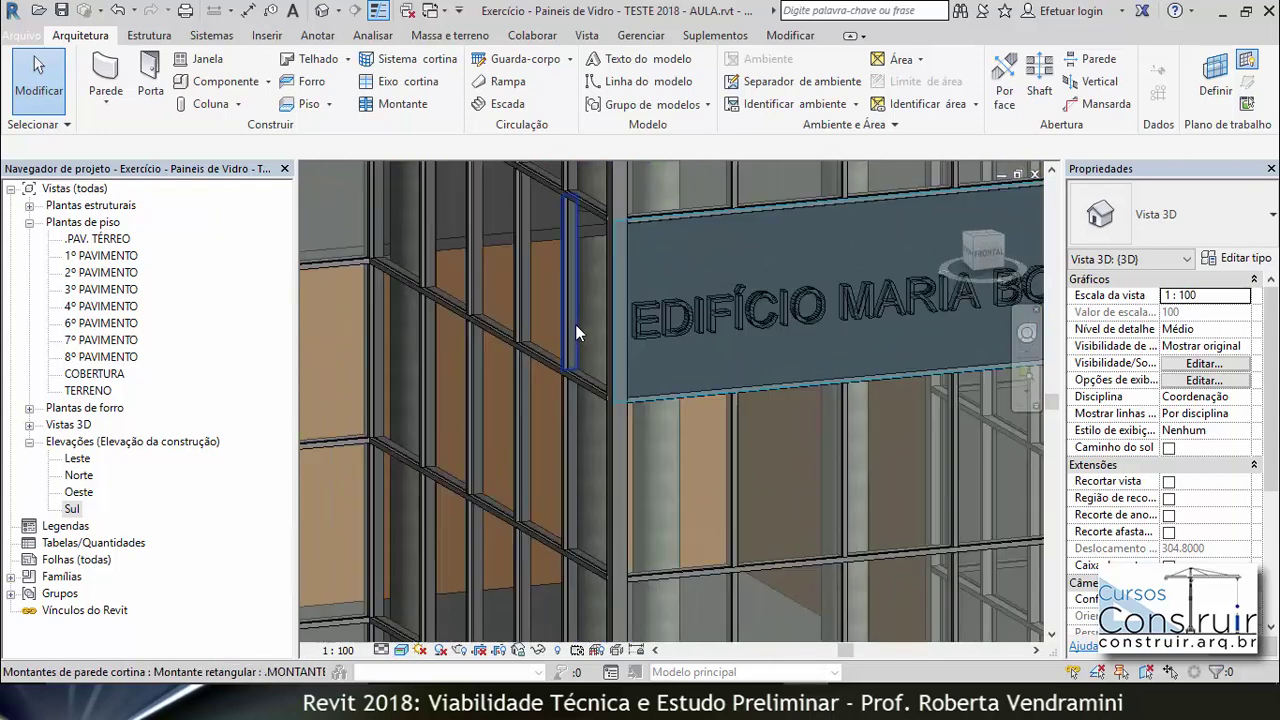
Step: Preview the sign with Ray Trace, then close the ray-trace preview
click(402, 651)
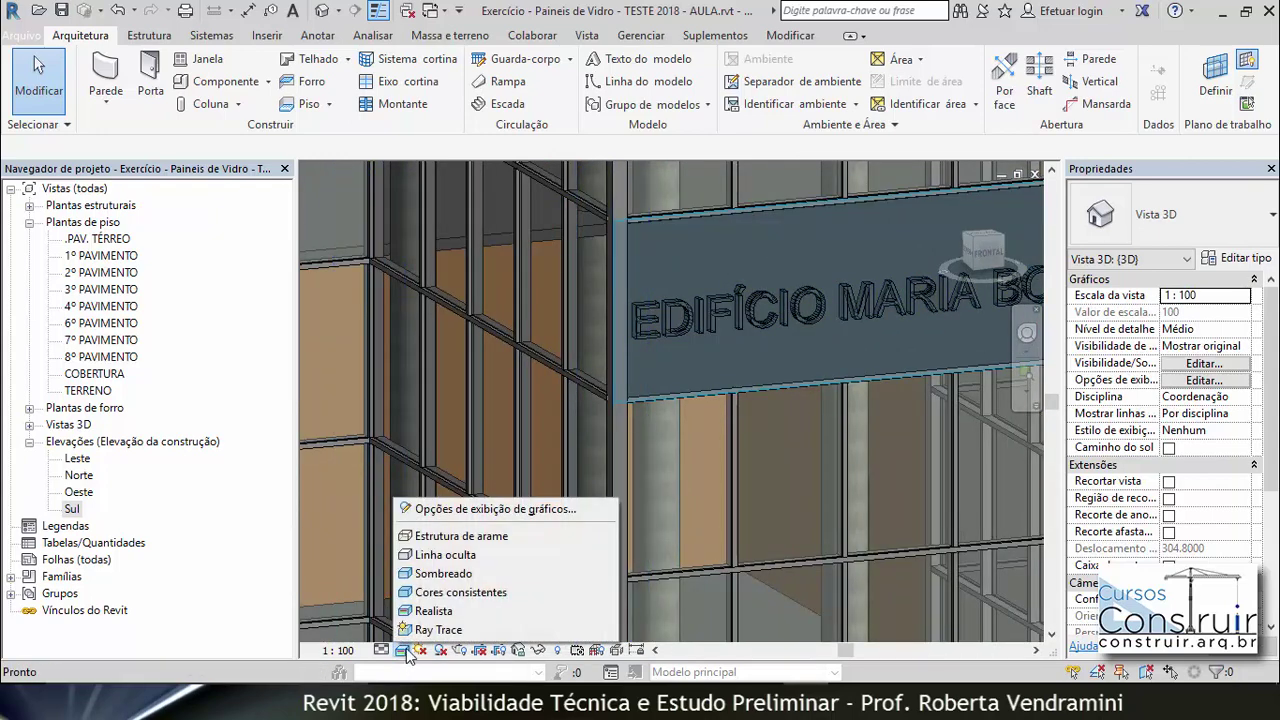
click(463, 630)
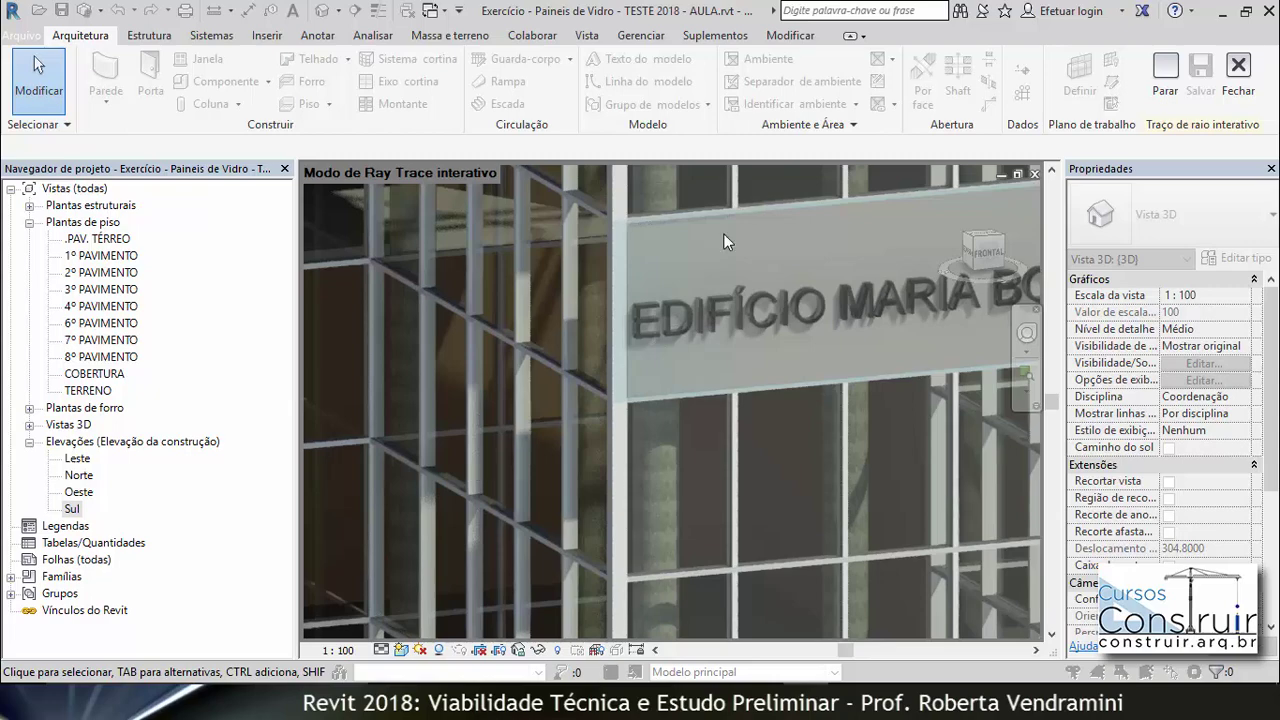
click(1237, 72)
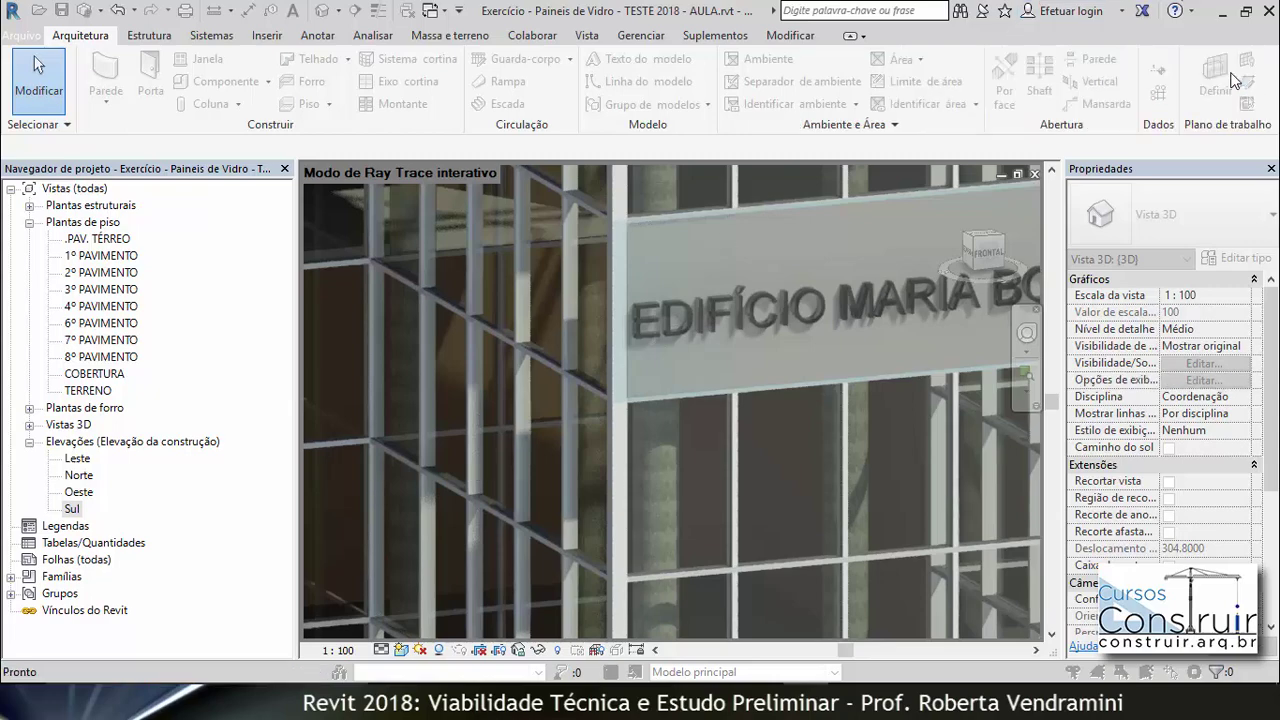
scroll(603, 295, down, 2)
scroll(604, 345, down, 3)
Step: Orbit to a near-frontal view, then open the 4º PAVIMENTO floor plan and zoom to the facade
scroll(623, 360, down, 1)
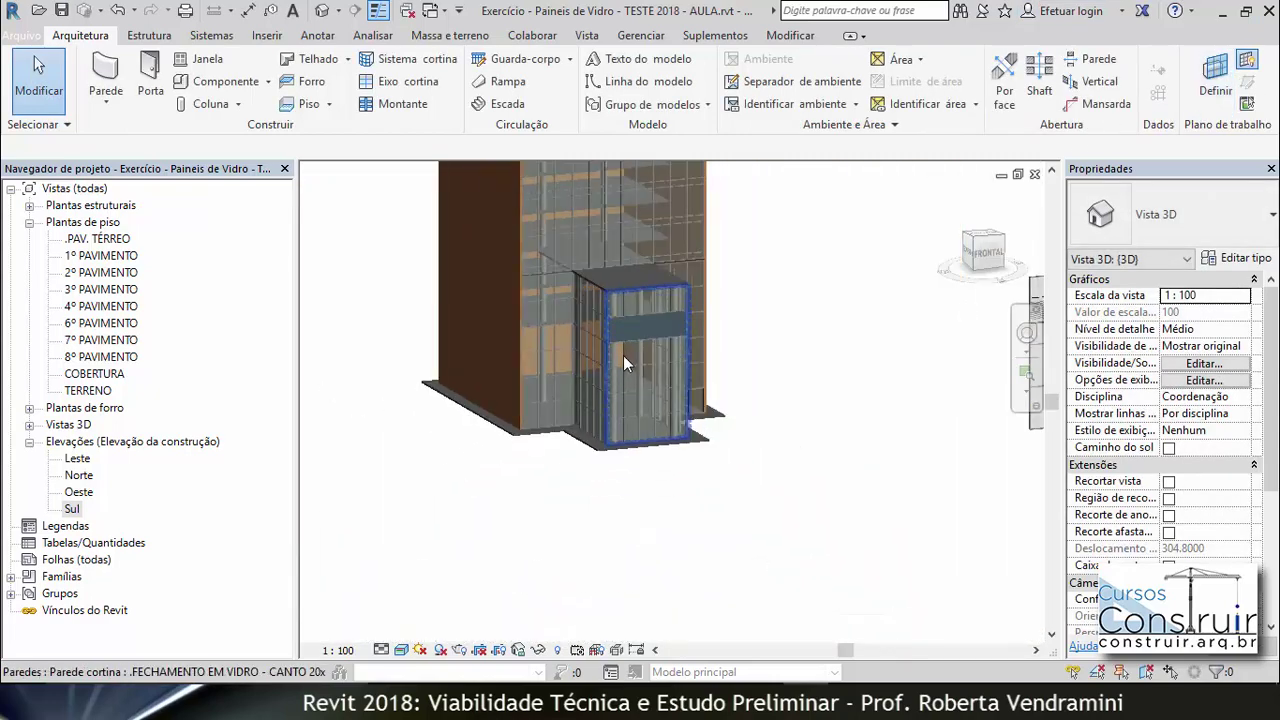
shift+middle_drag(623, 355, 516, 219)
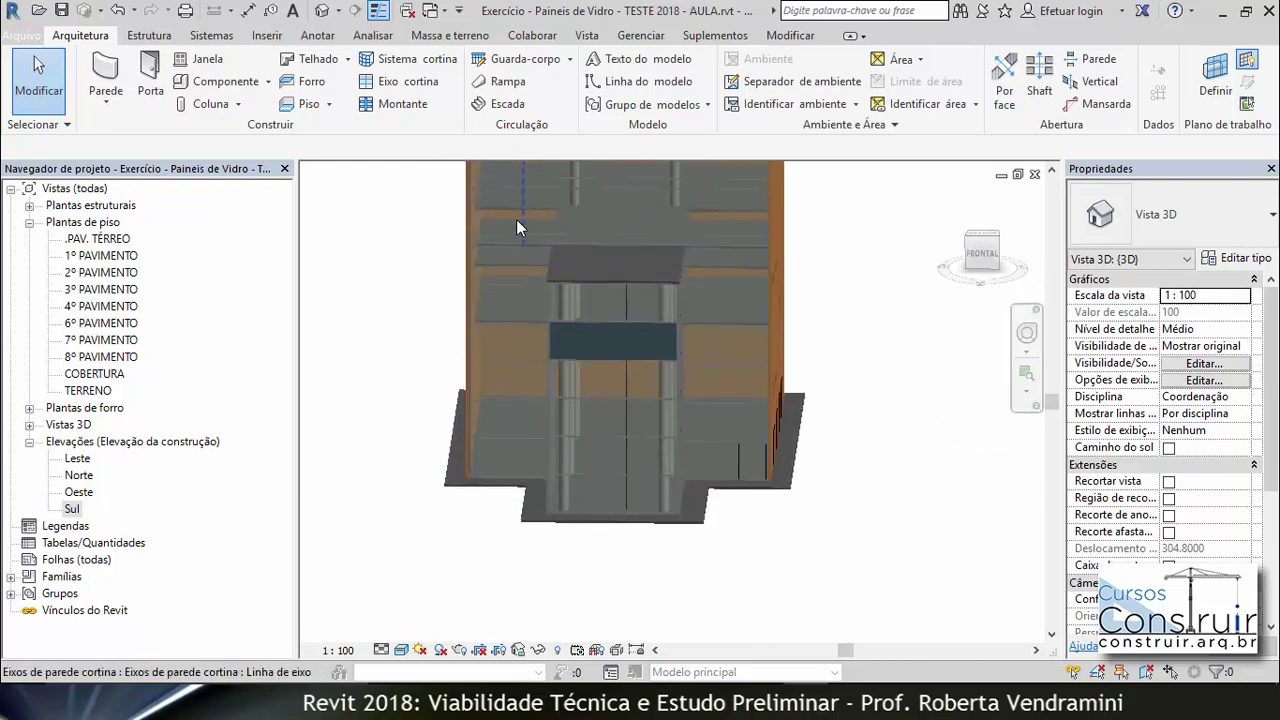
scroll(516, 219, up, 3)
scroll(504, 252, up, 2)
scroll(441, 271, up, 1)
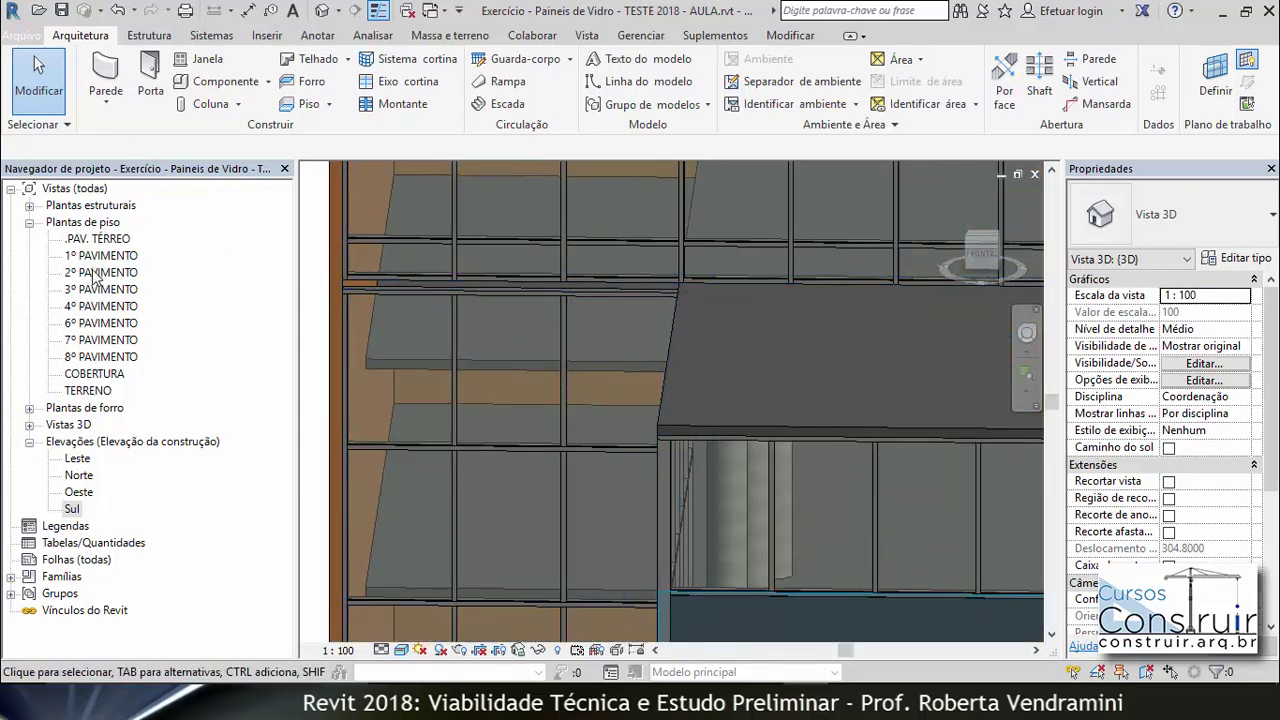
double_click(90, 306)
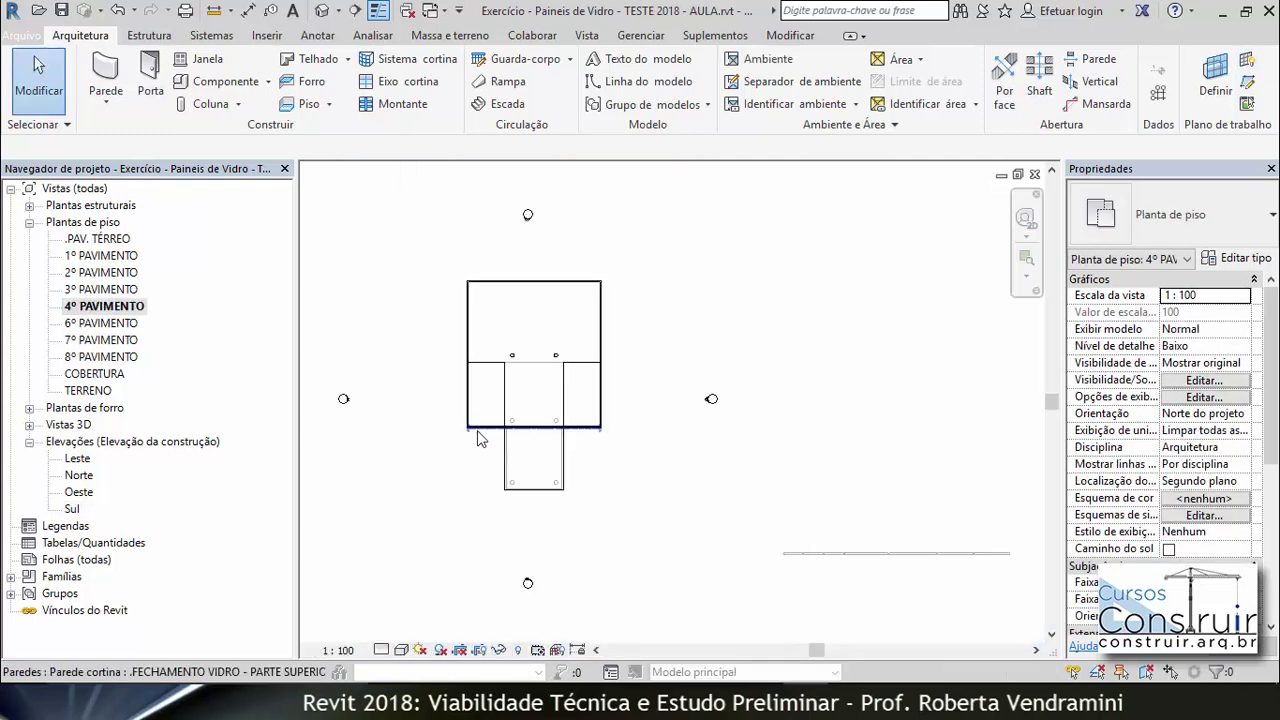
scroll(479, 437, up, 2)
scroll(452, 422, up, 2)
scroll(437, 425, up, 1)
scroll(435, 405, up, 1)
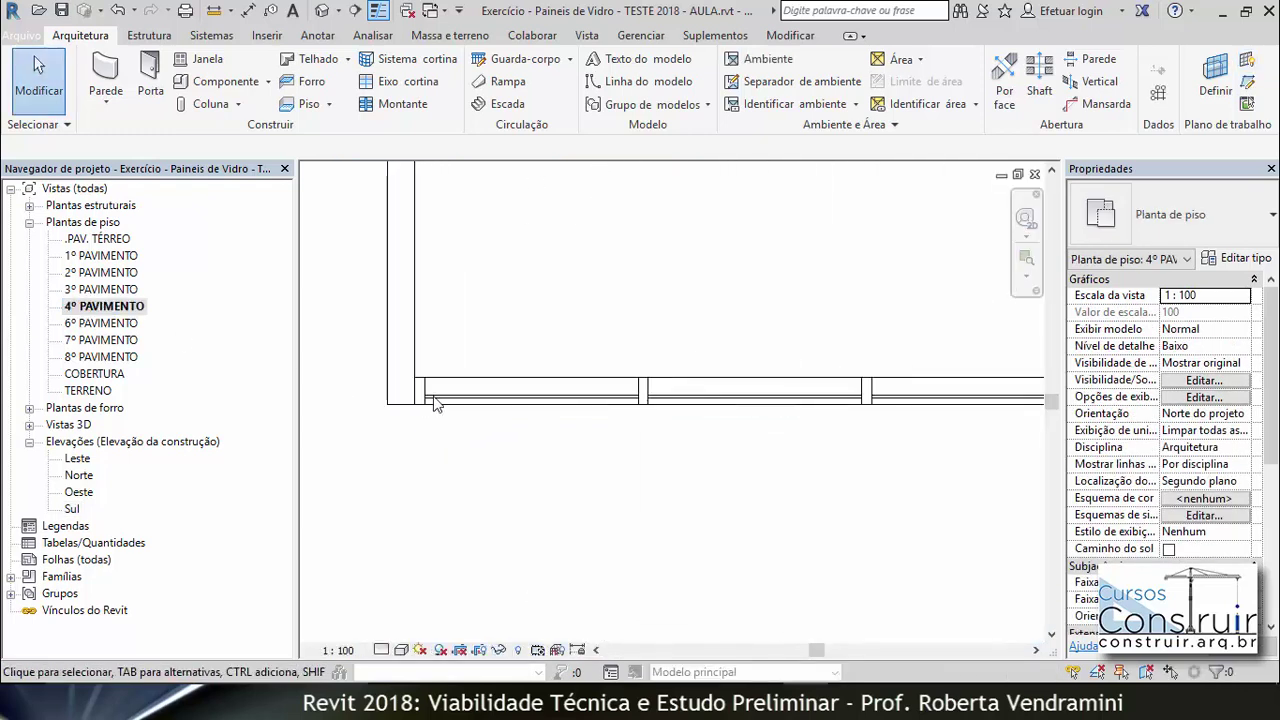
Step: Start a new wall using the .FECHAMENTO VIDRO - PARTE SUPERIOR curtain wall type
click(105, 68)
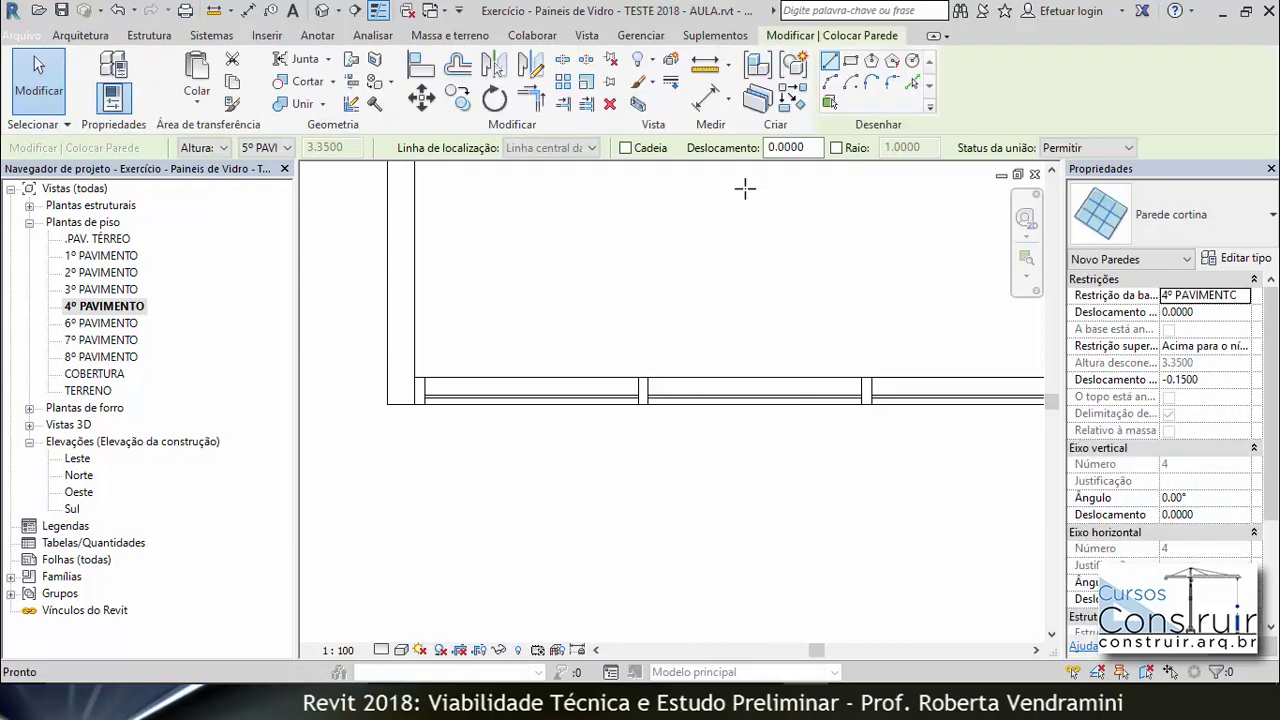
click(1268, 222)
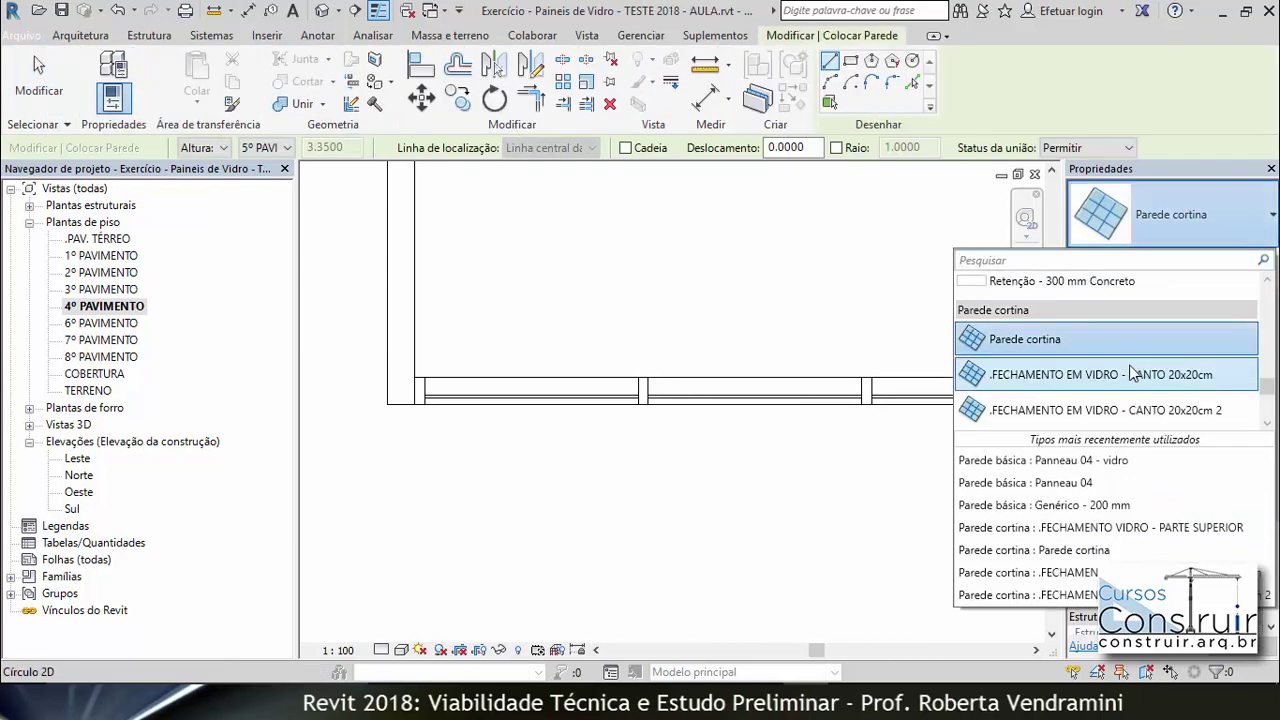
scroll(1122, 362, up, 1)
scroll(1122, 362, down, 1)
scroll(1128, 366, down, 1)
scroll(1128, 366, down, 1)
scroll(1122, 372, down, 1)
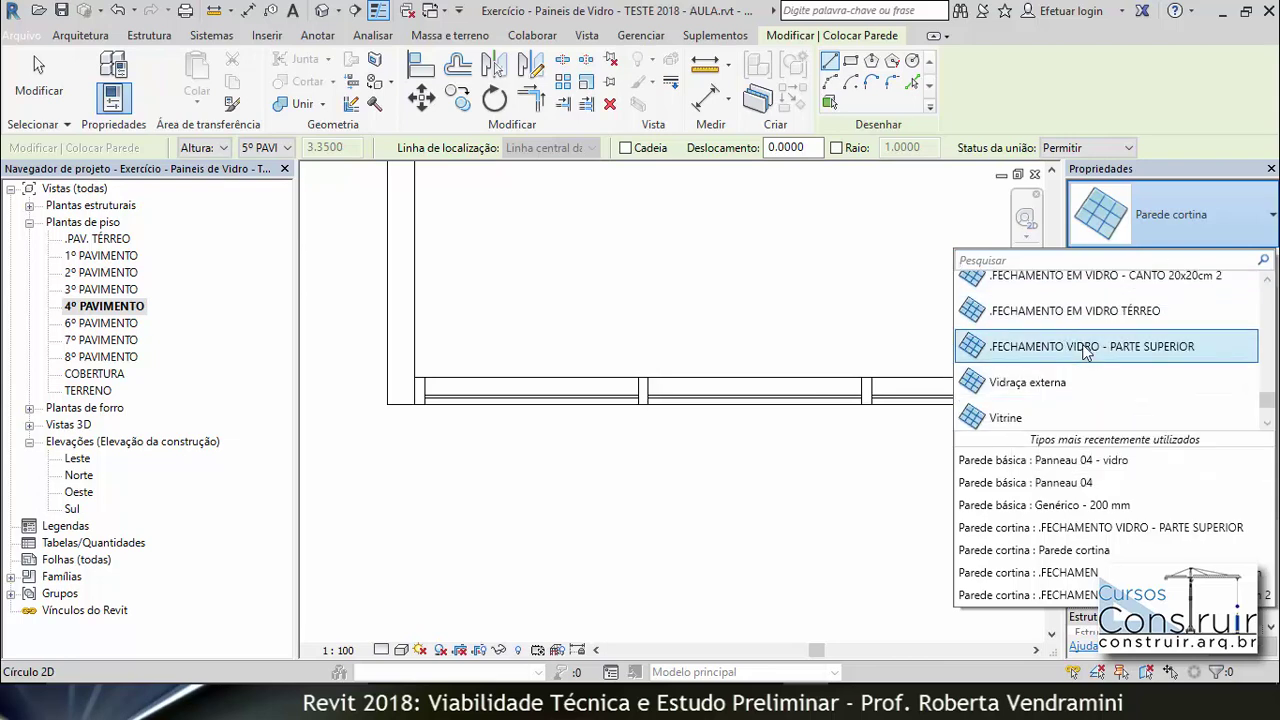
click(1086, 348)
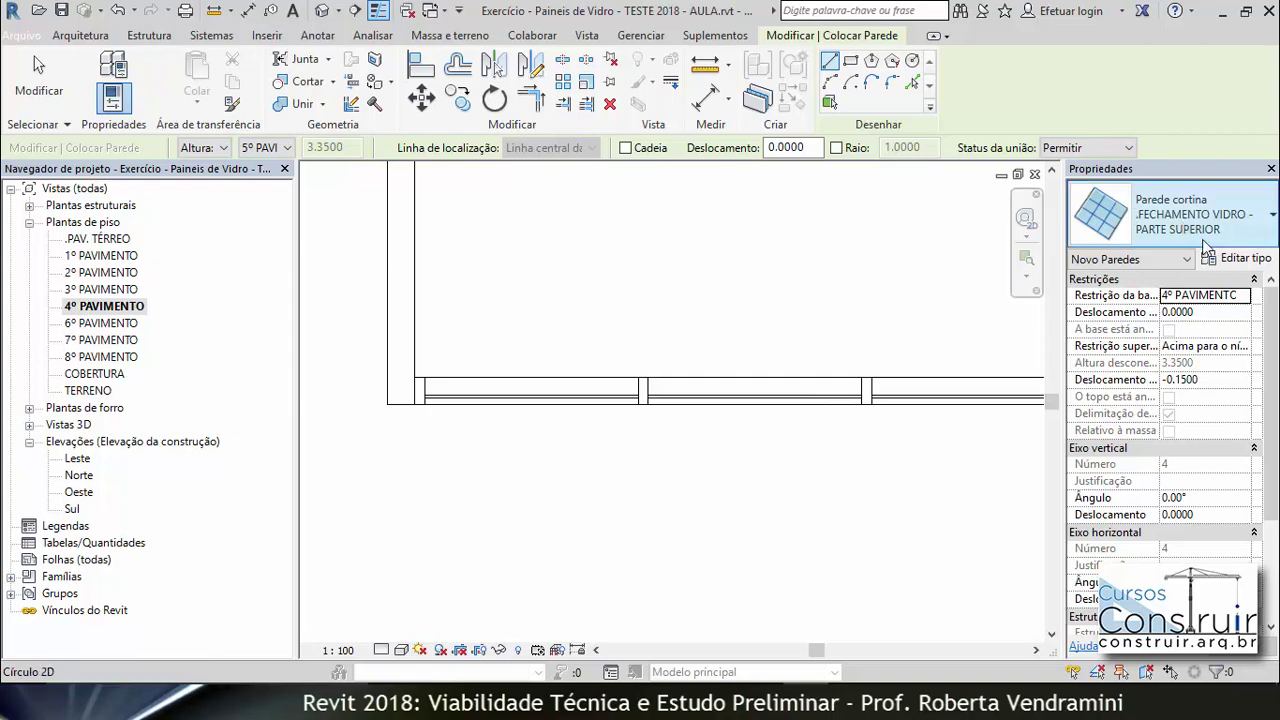
Step: Keep the type's vertical and horizontal grid Layout at Nenhum and confirm
click(1237, 258)
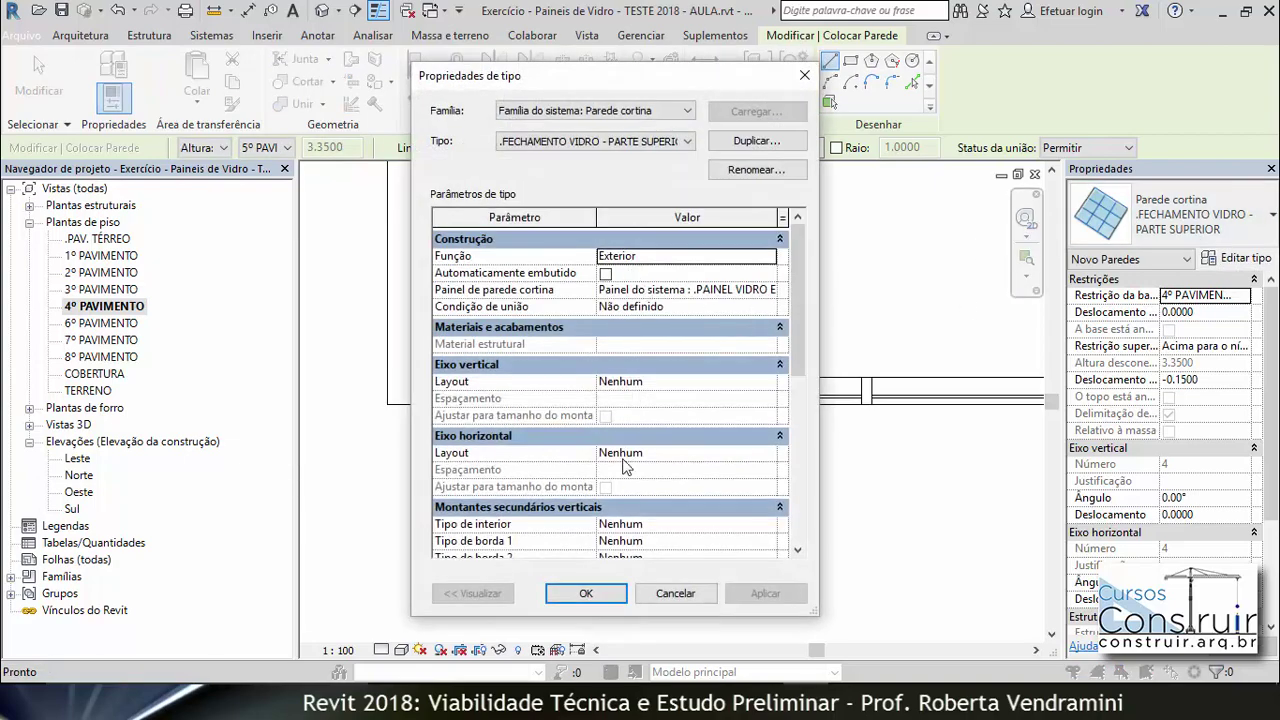
mouse_move(793, 285)
mouse_down()
mouse_move(806, 463)
mouse_move(804, 264)
mouse_up()
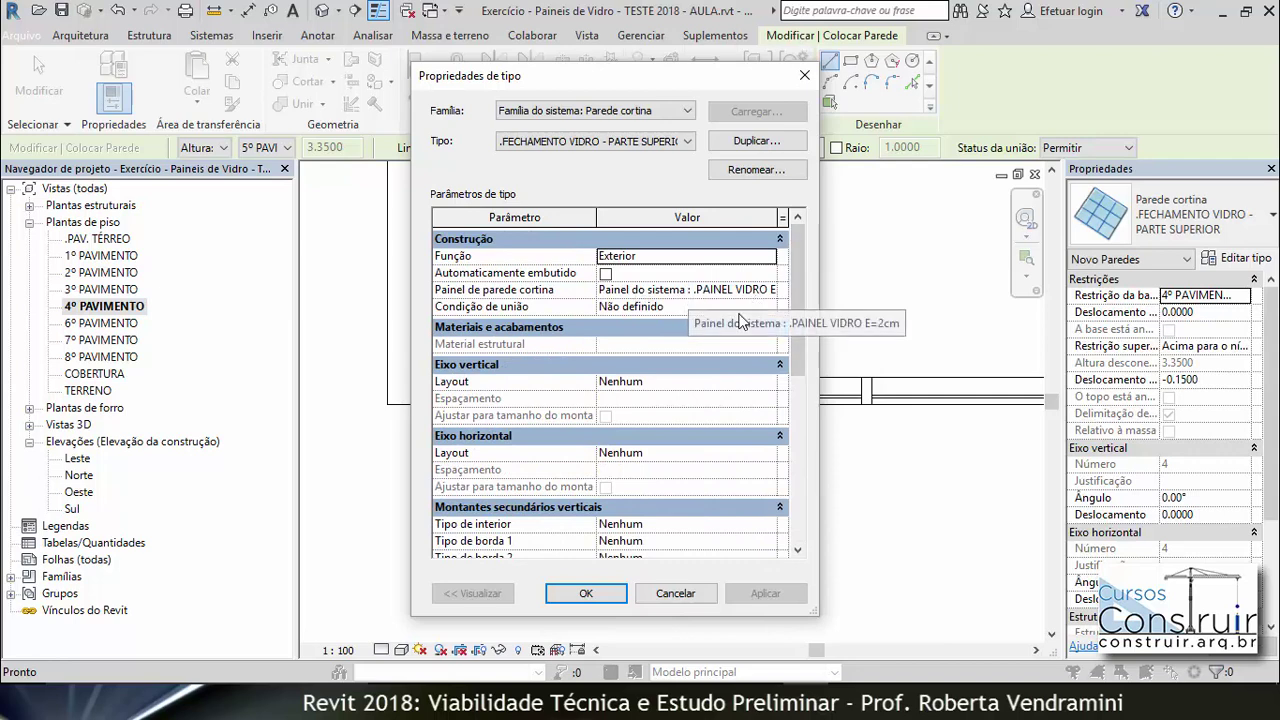
click(587, 594)
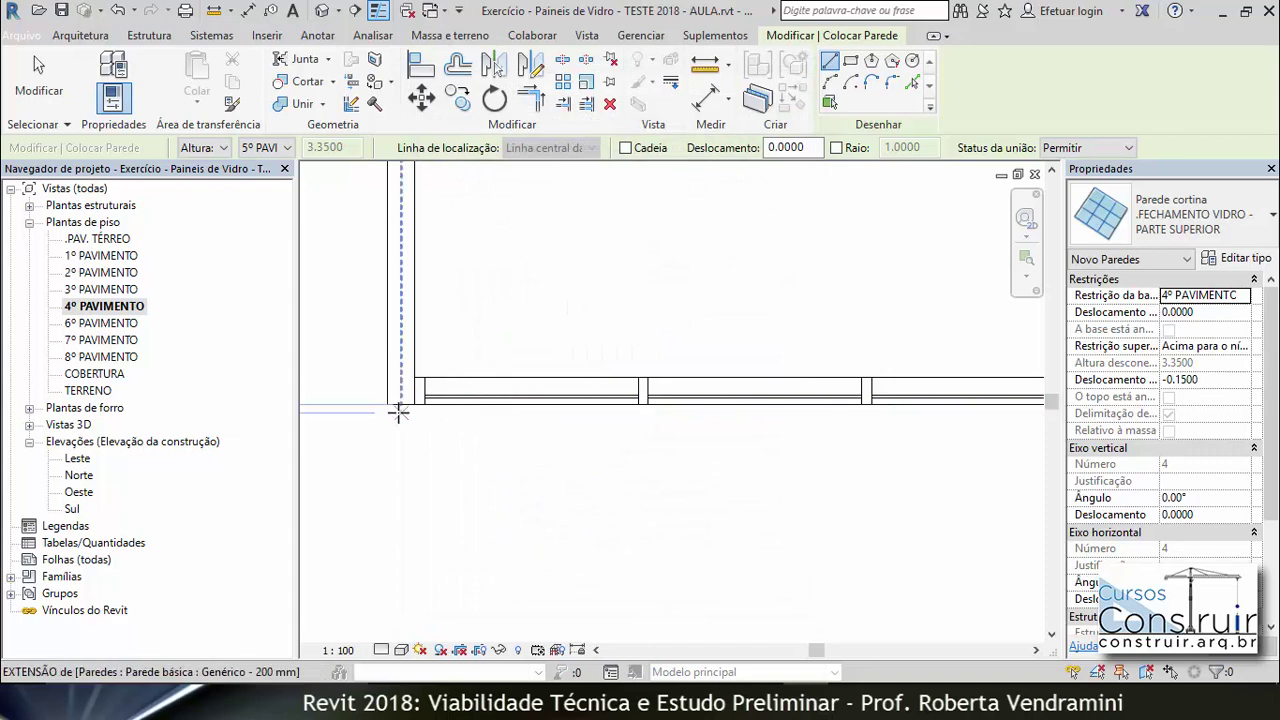
Step: Make the wall top Não conectado at 0.15 height and start editing the -0.15 base offset
scroll(395, 413, down, 2)
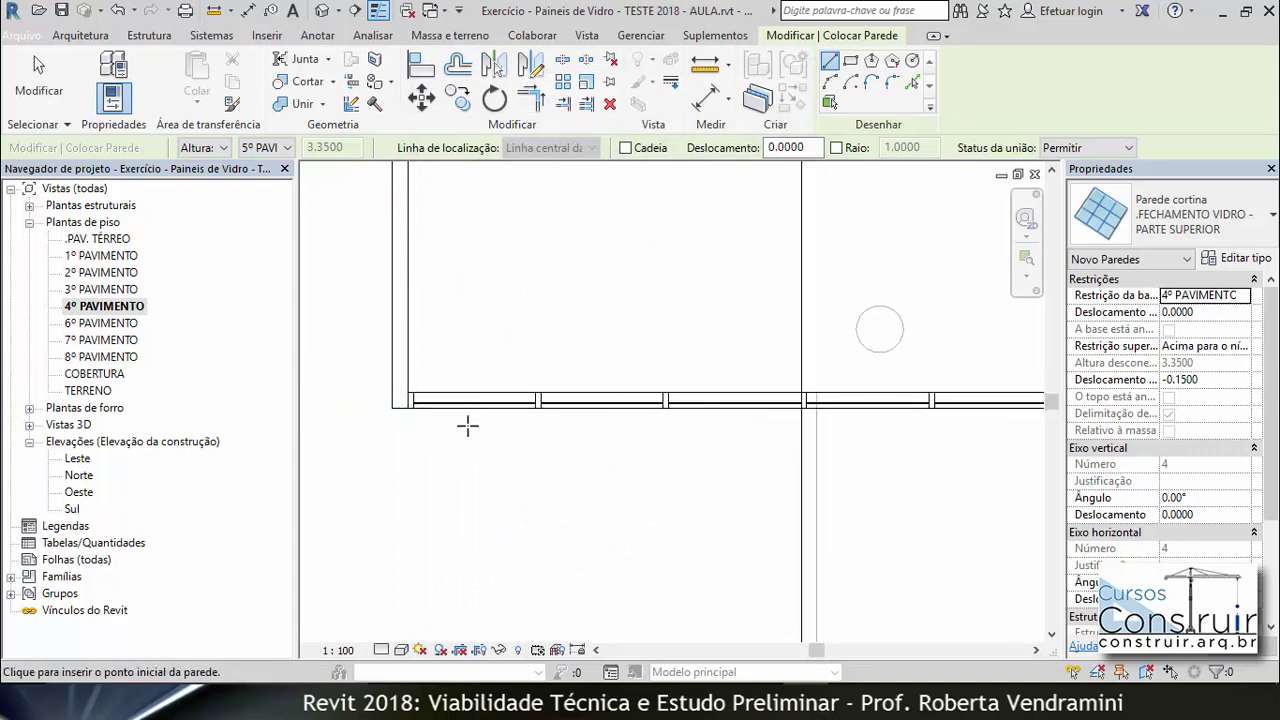
scroll(465, 424, up, 1)
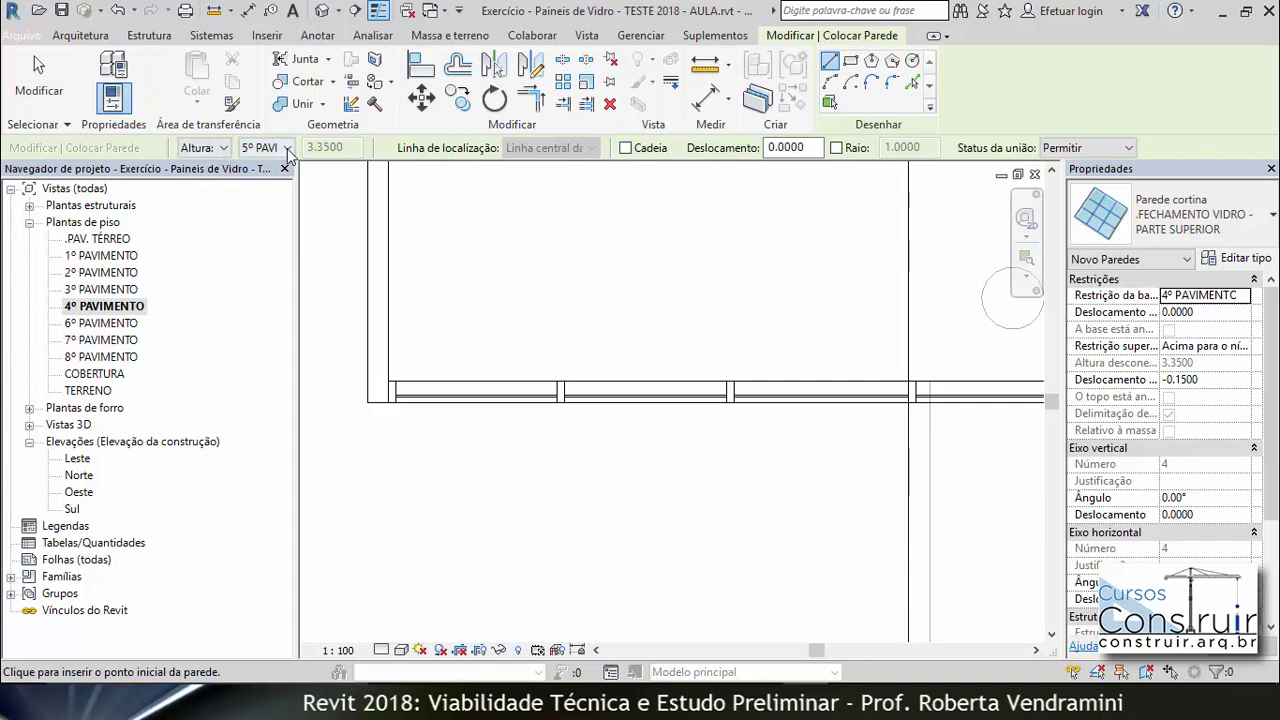
click(288, 148)
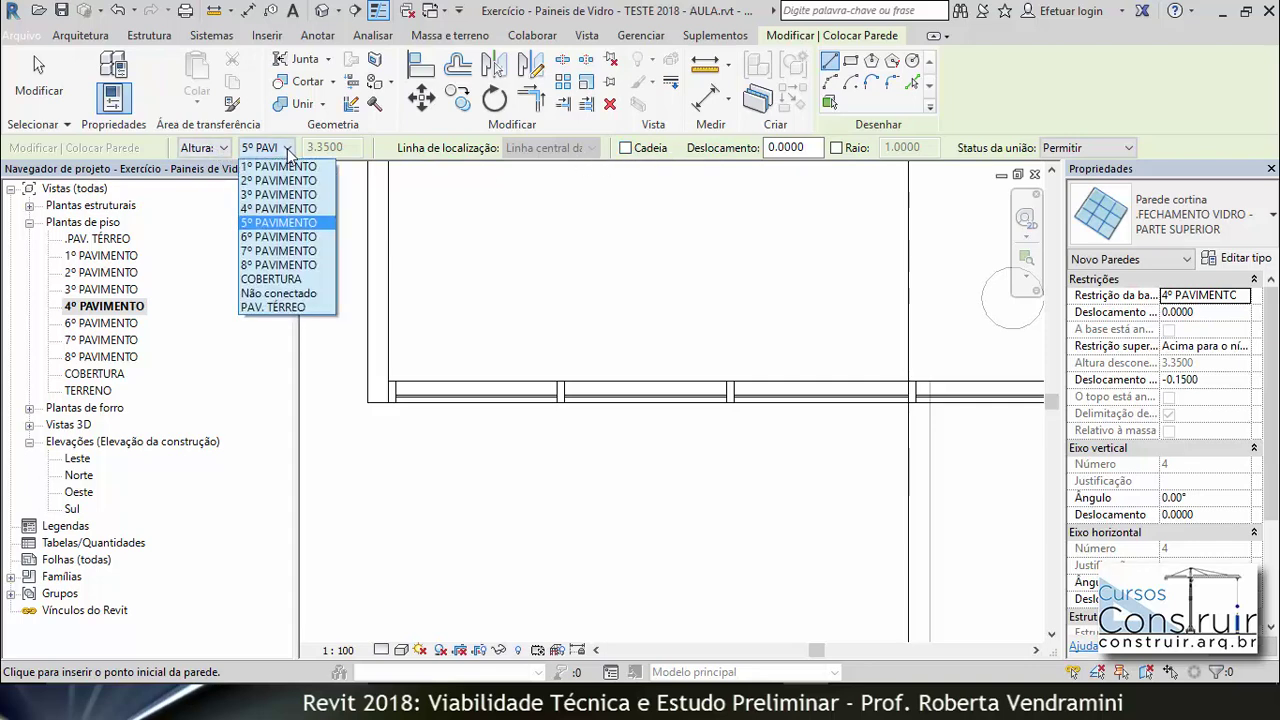
click(280, 296)
text(15)
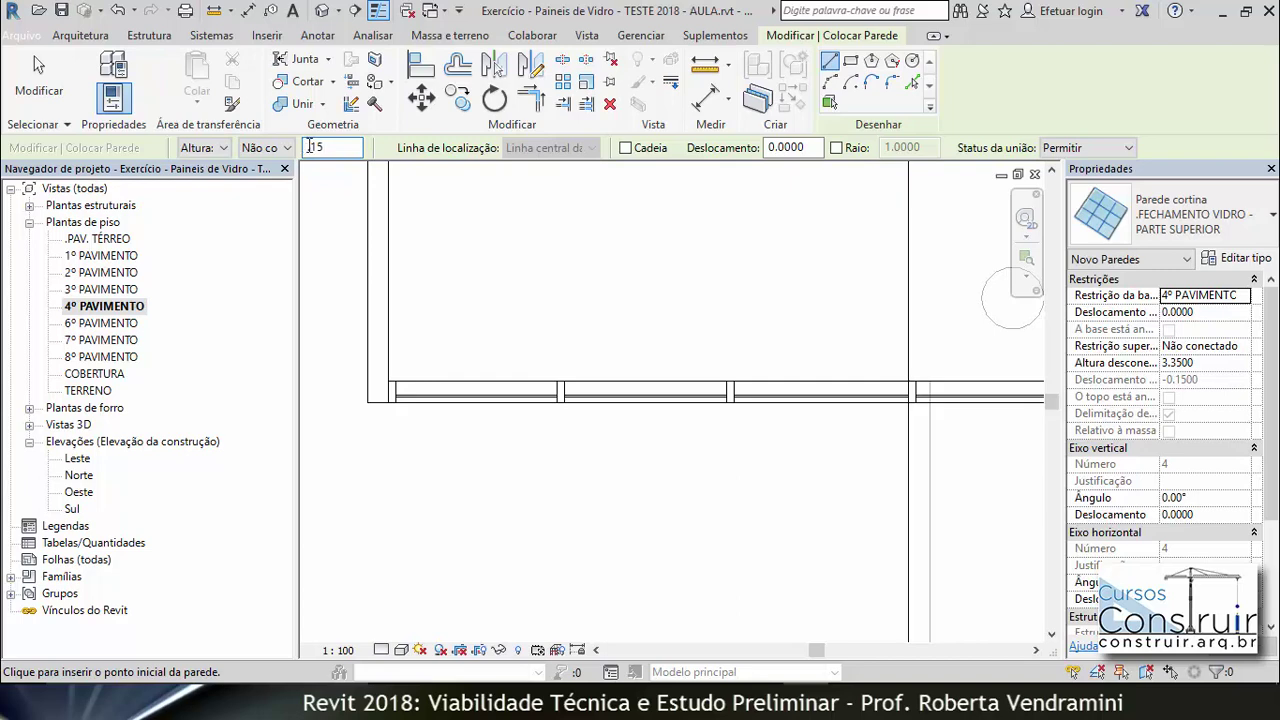
key(Return)
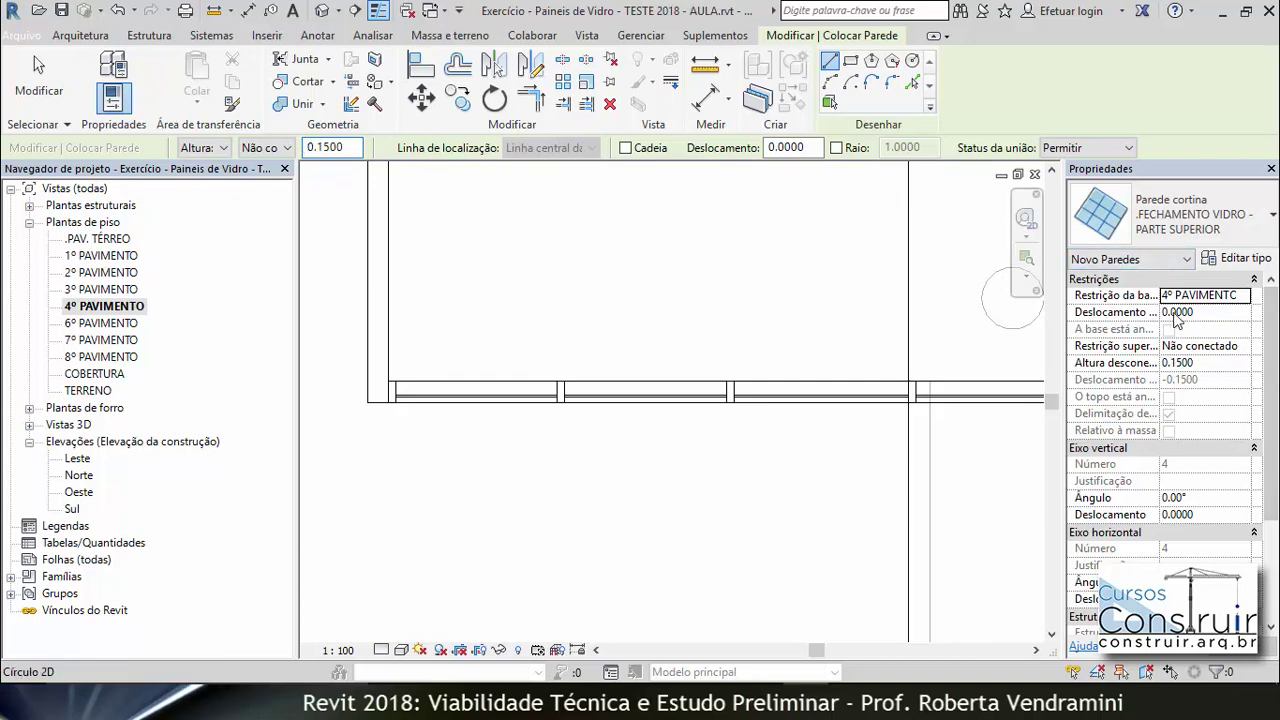
click(1200, 312)
text(-0.1500)
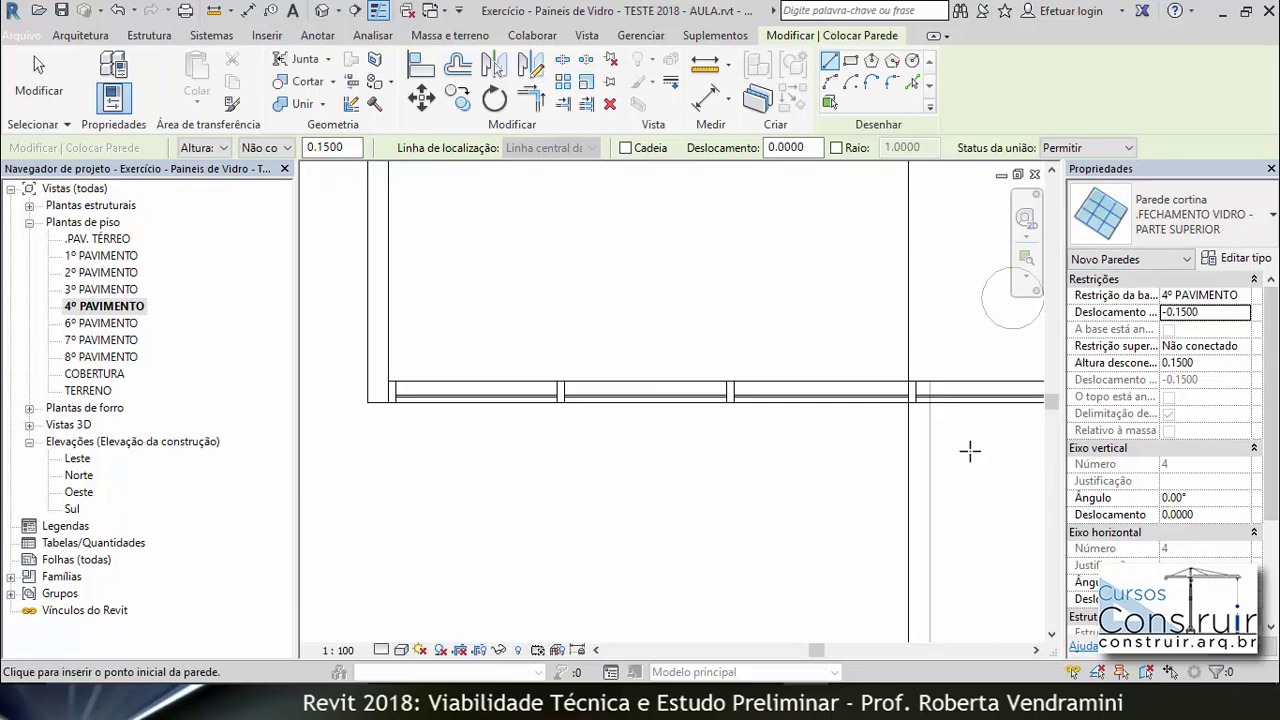
Step: Draw two thin FECHAMENTO VIDRO - PARTE SUPERIOR curtain-wall segments along the 4º PAVIMENTO band edge
click(386, 400)
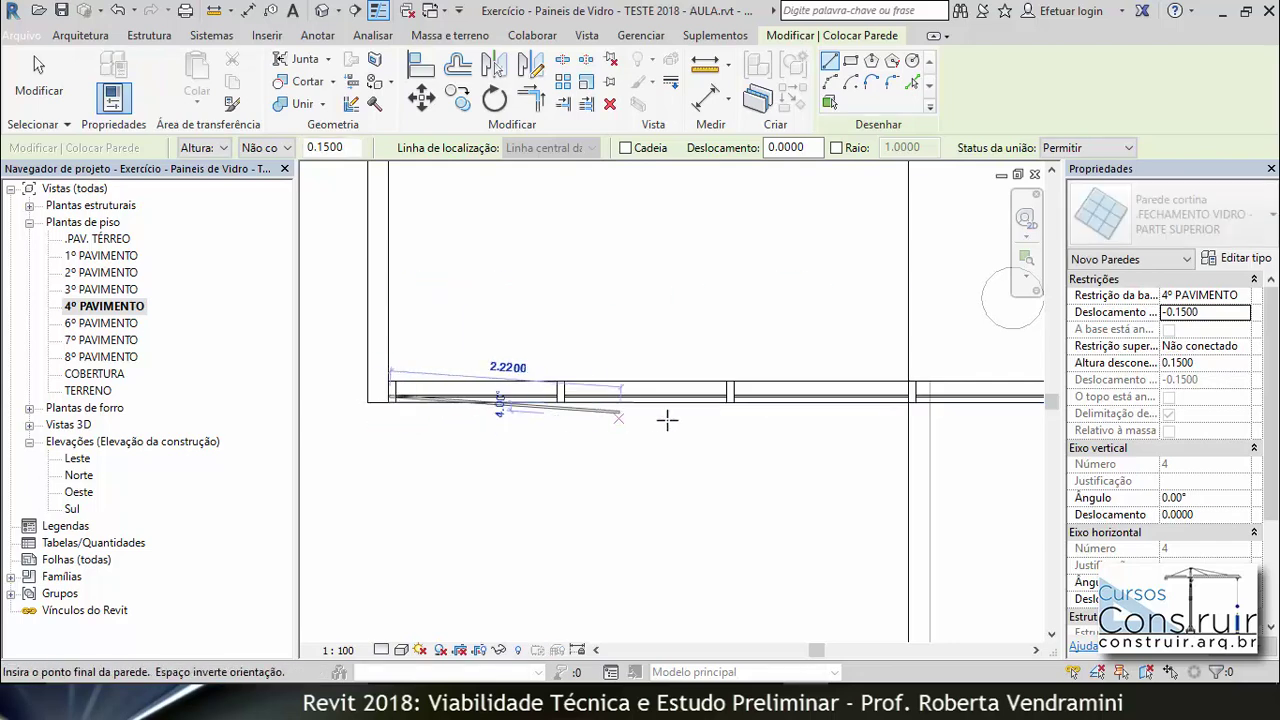
click(908, 401)
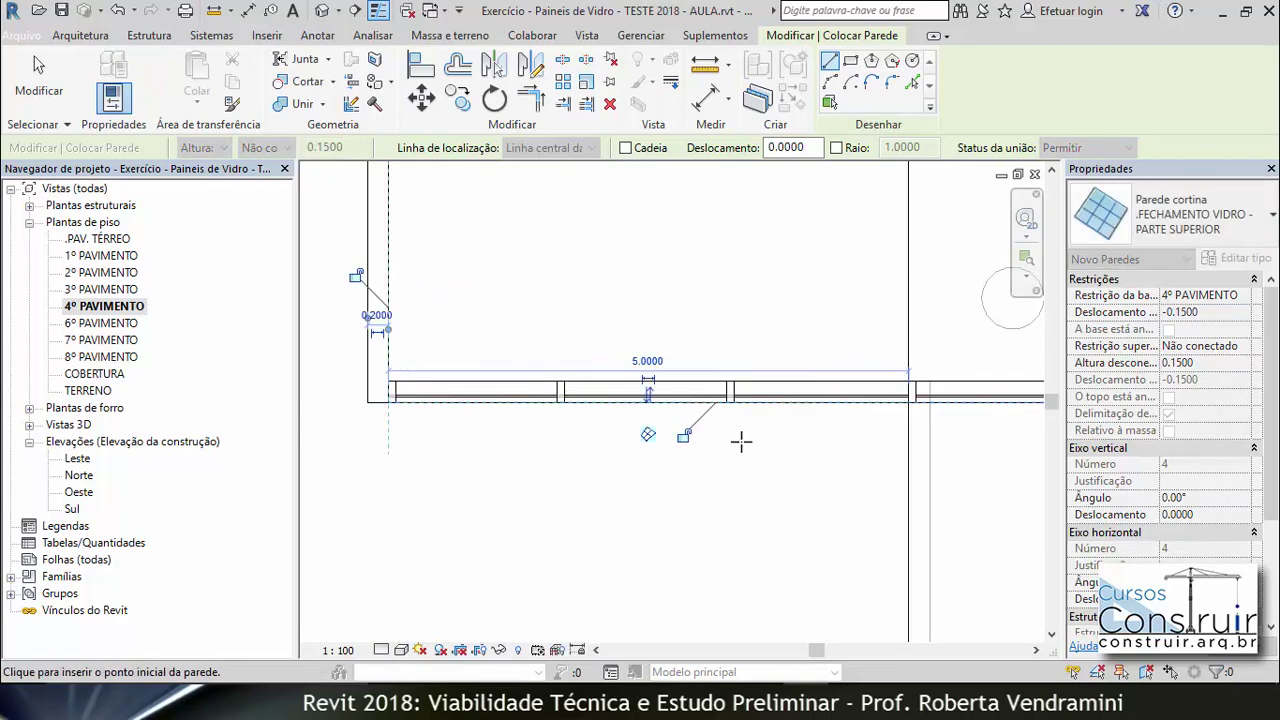
scroll(405, 430, down, 2)
scroll(405, 430, down, 2)
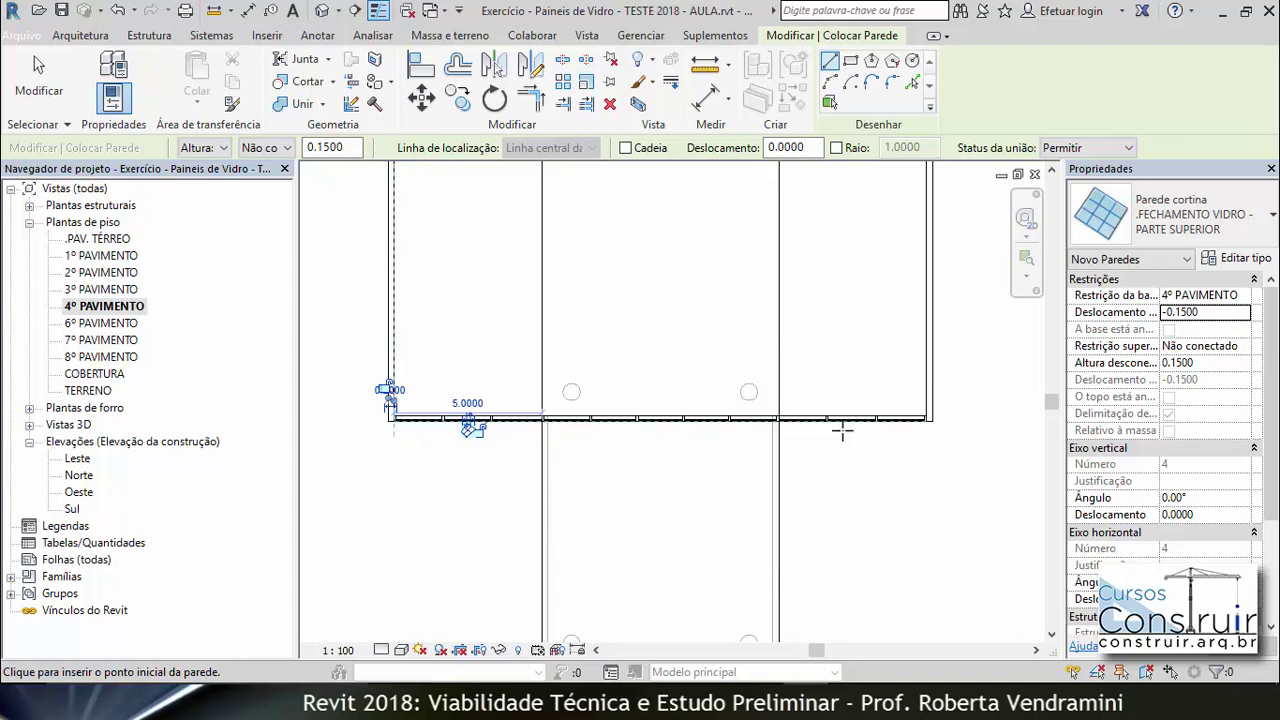
scroll(774, 430, up, 2)
scroll(717, 400, up, 1)
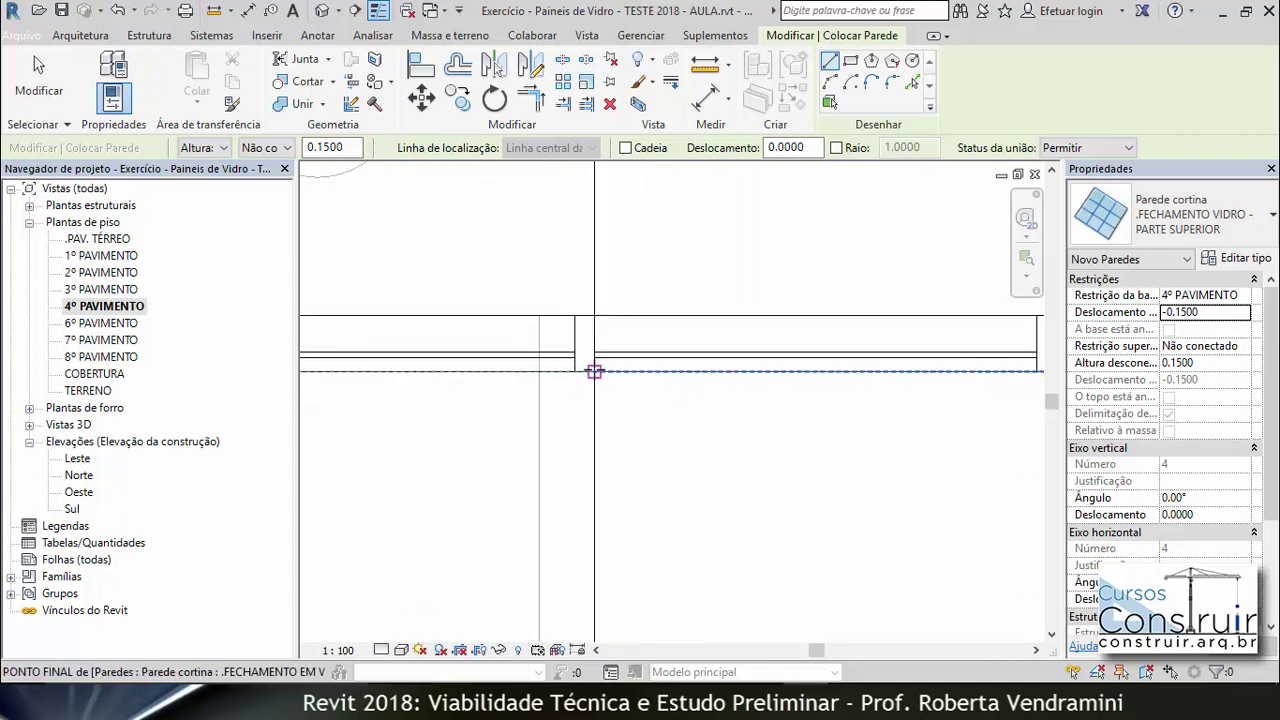
click(594, 372)
scroll(594, 372, down, 2)
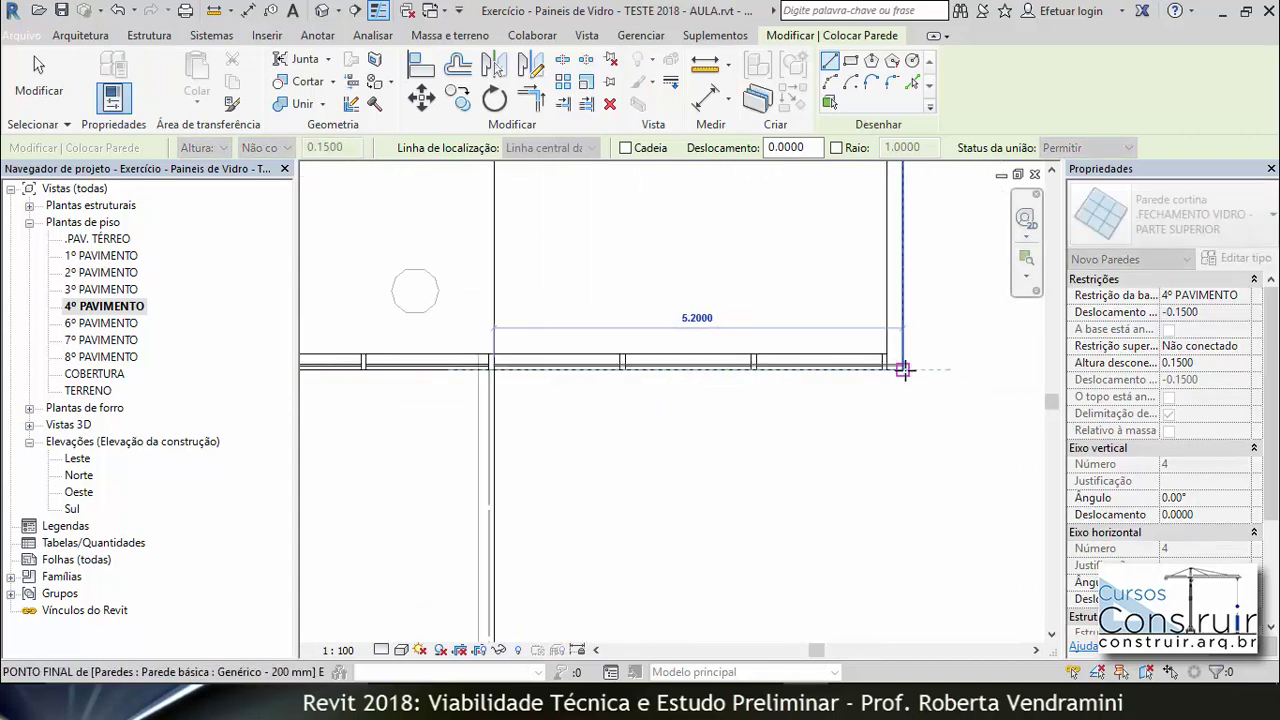
scroll(895, 370, up, 2)
click(895, 370)
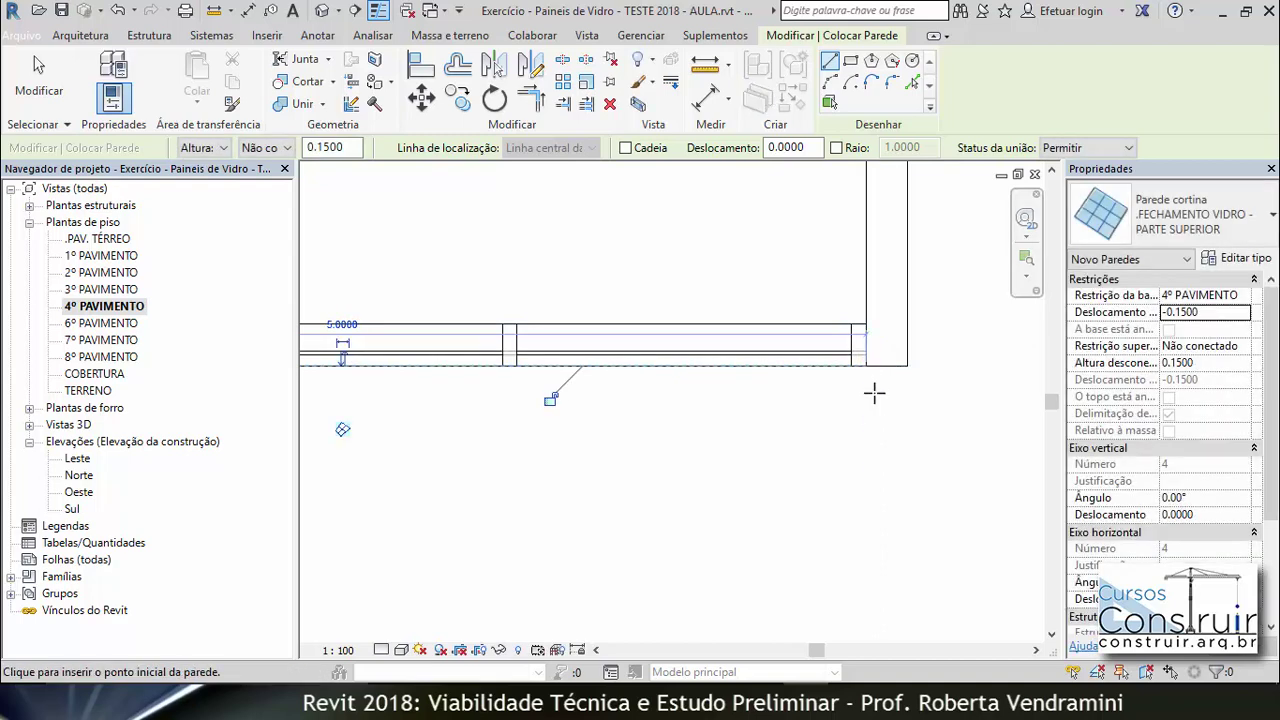
key(Escape)
Step: Switch to the default 3D view and zoom in on the new band
scroll(874, 434, down, 1)
scroll(850, 400, down, 1)
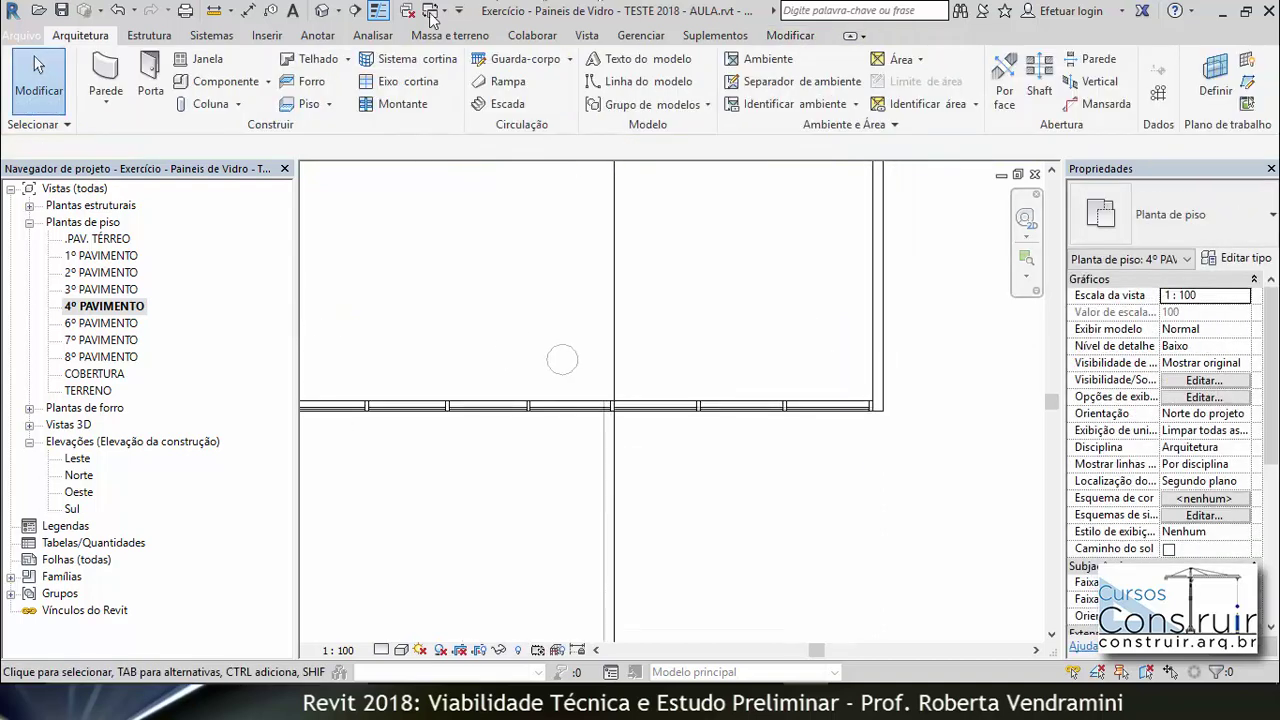
click(322, 11)
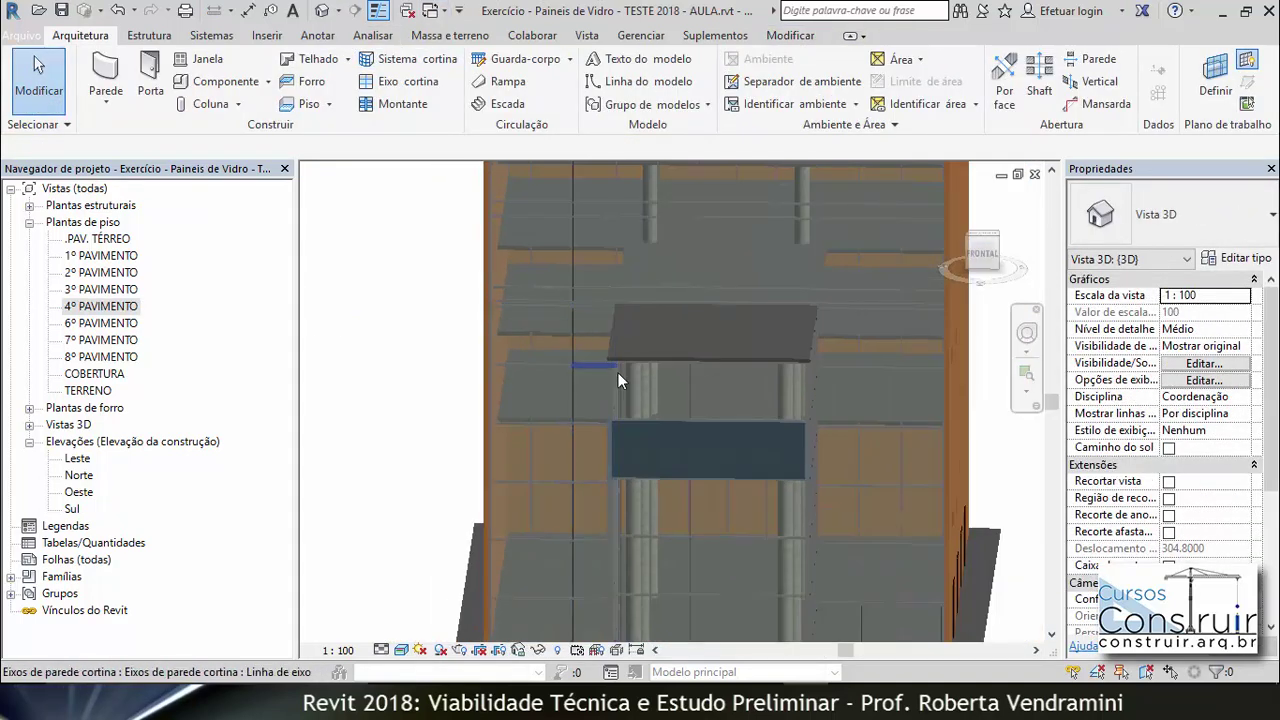
scroll(600, 380, up, 2)
scroll(700, 370, up, 2)
scroll(740, 360, up, 2)
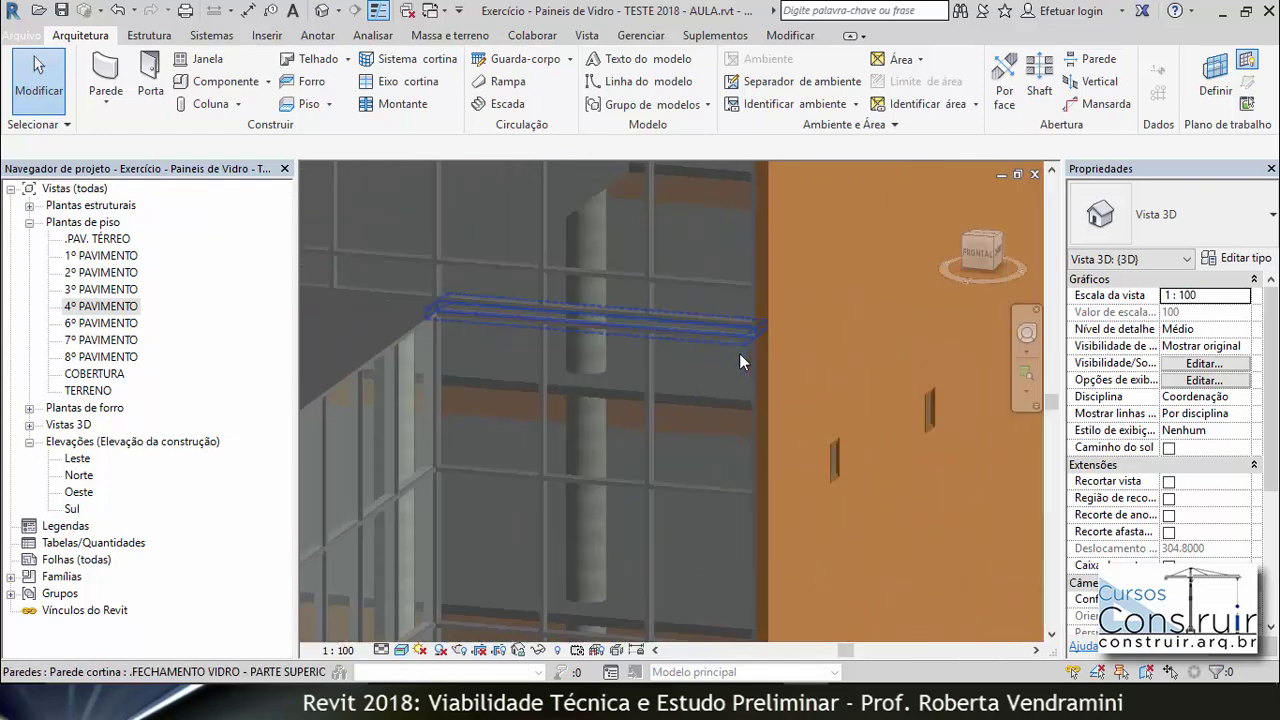
scroll(739, 353, up, 1)
scroll(764, 284, up, 1)
scroll(765, 260, up, 1)
scroll(765, 311, up, 1)
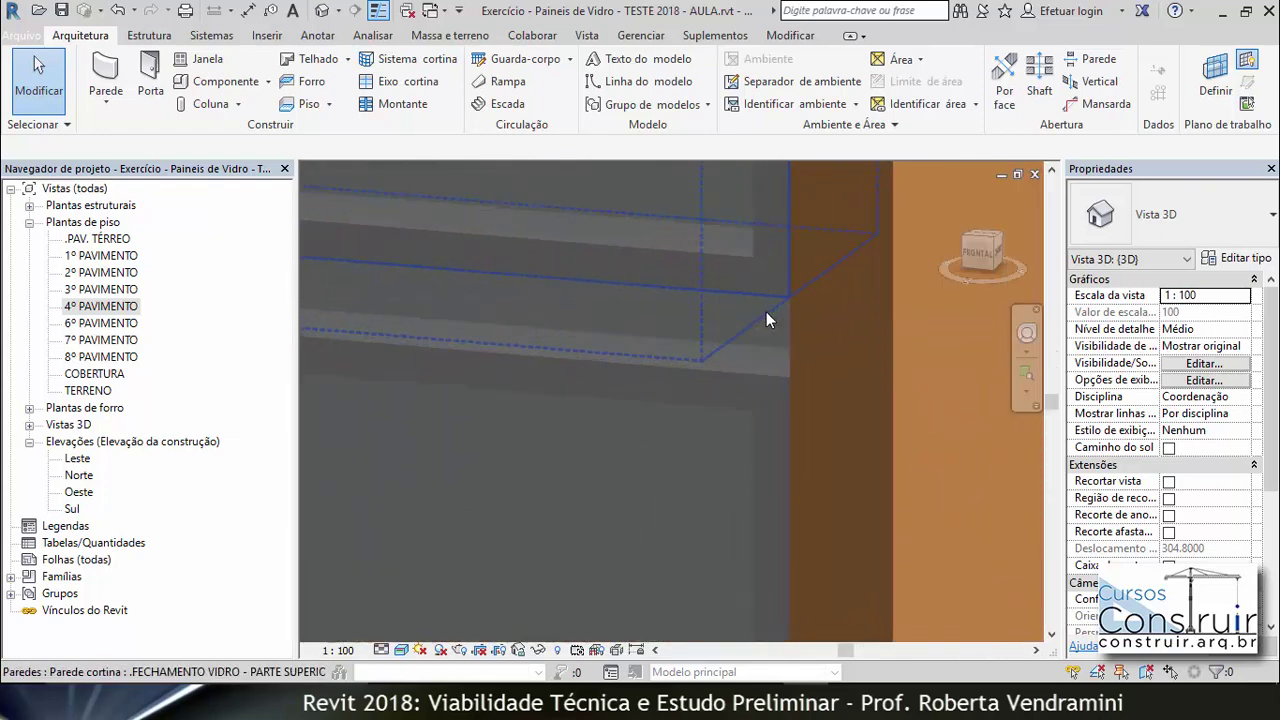
Step: Set the 3D view's visual style to Cores consistentes
click(401, 649)
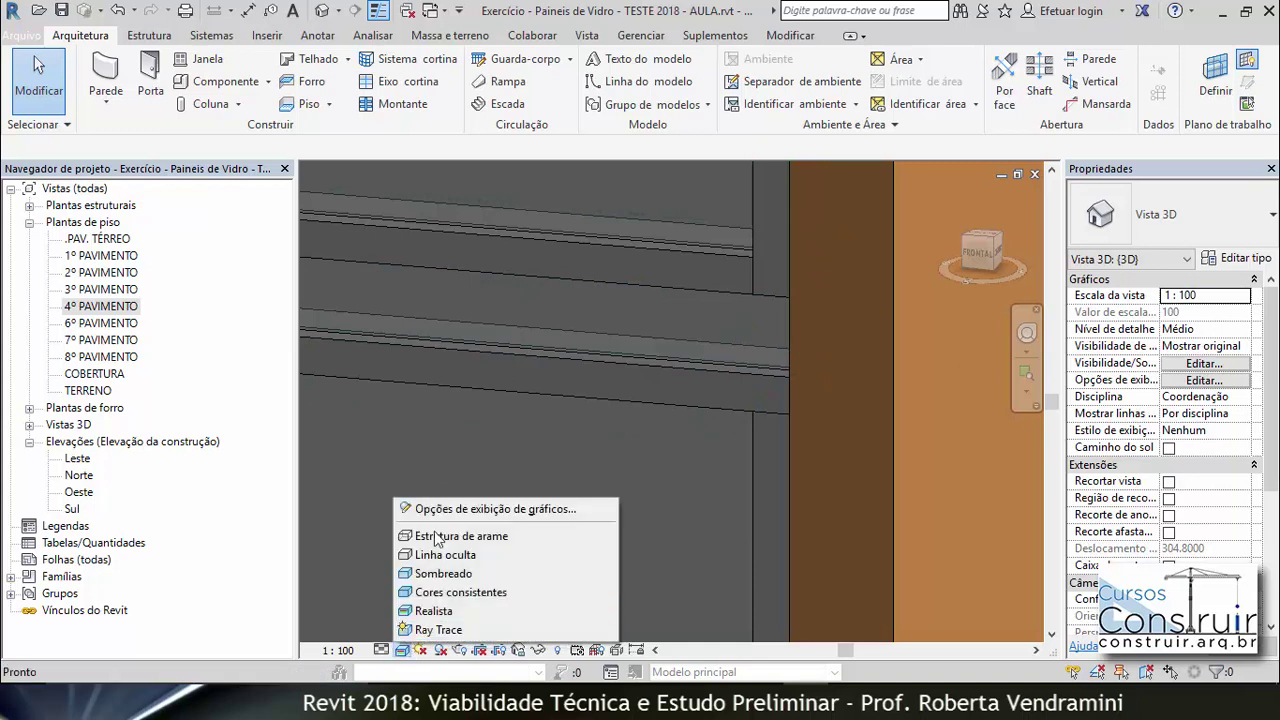
click(455, 592)
scroll(750, 340, down, 1)
scroll(774, 317, down, 2)
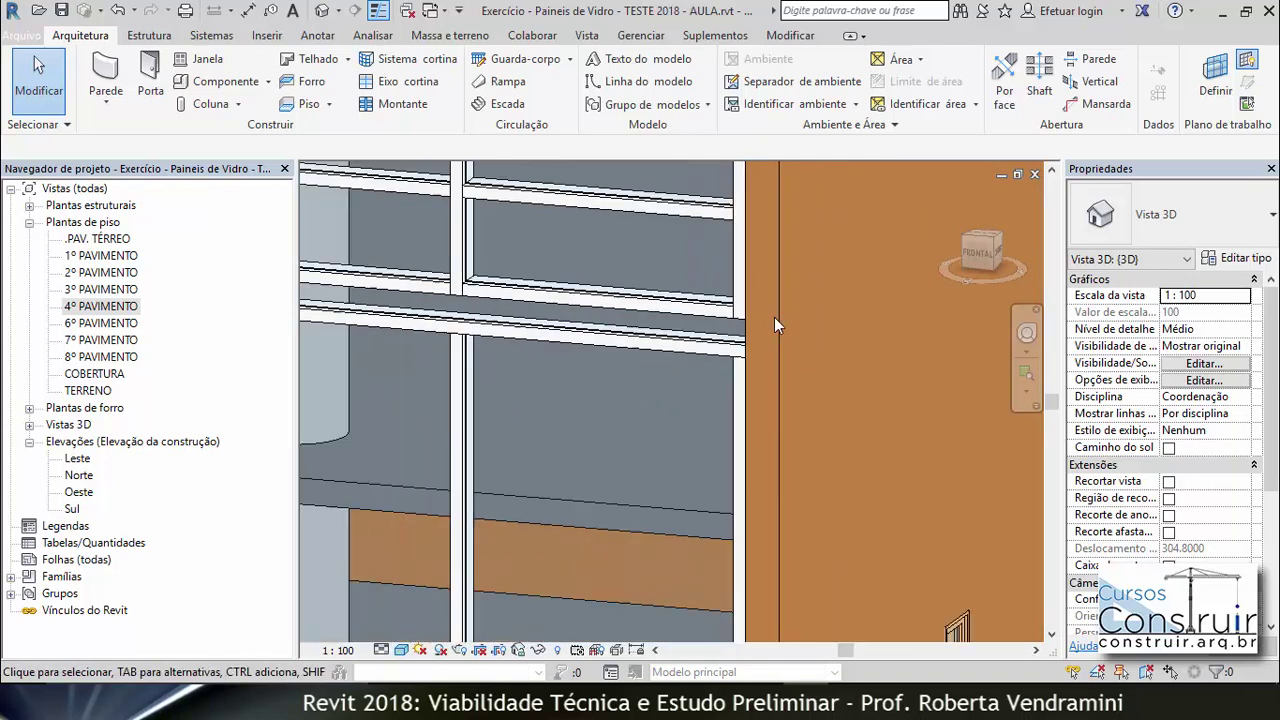
scroll(776, 320, down, 2)
Step: Orbit and zoom around the curtain-wall corner to inspect the glass band above the entrance block
mouse_move(784, 326)
shift+middle_down()
mouse_move(795, 370)
mouse_move(751, 342)
shift+middle_up()
scroll(902, 276, up, 1)
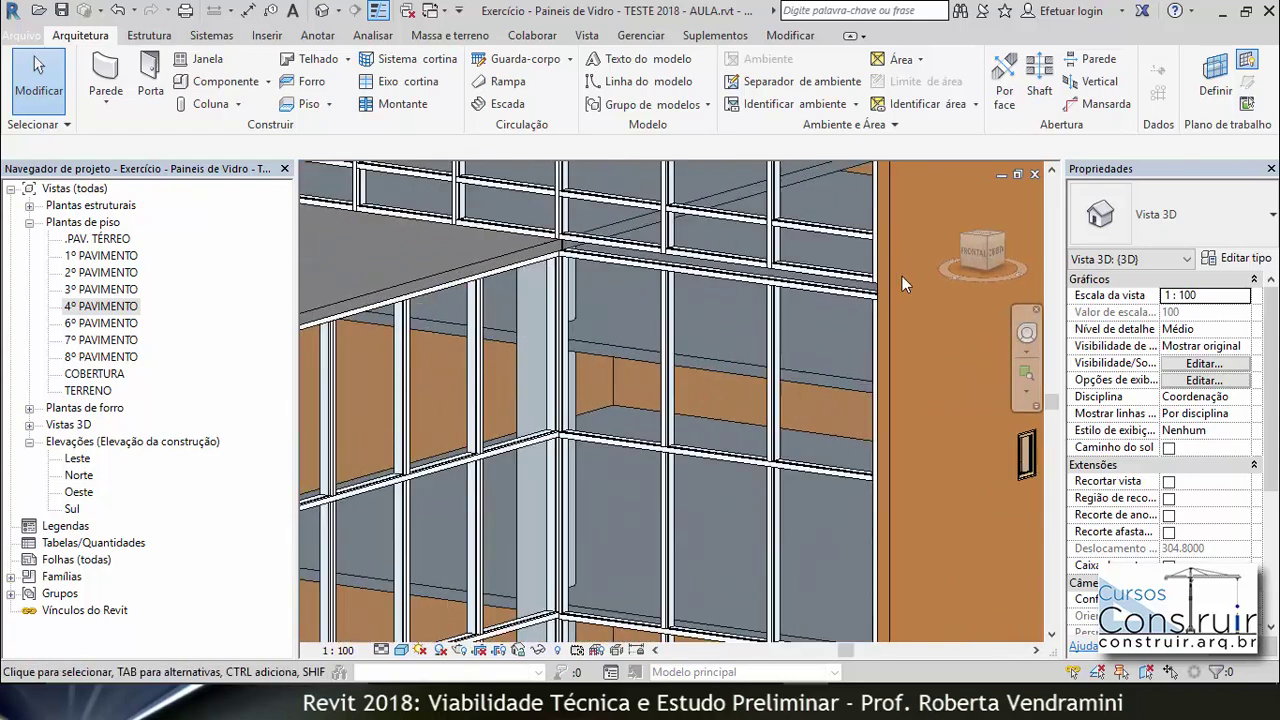
scroll(886, 278, up, 1)
scroll(868, 288, up, 2)
scroll(832, 303, up, 1)
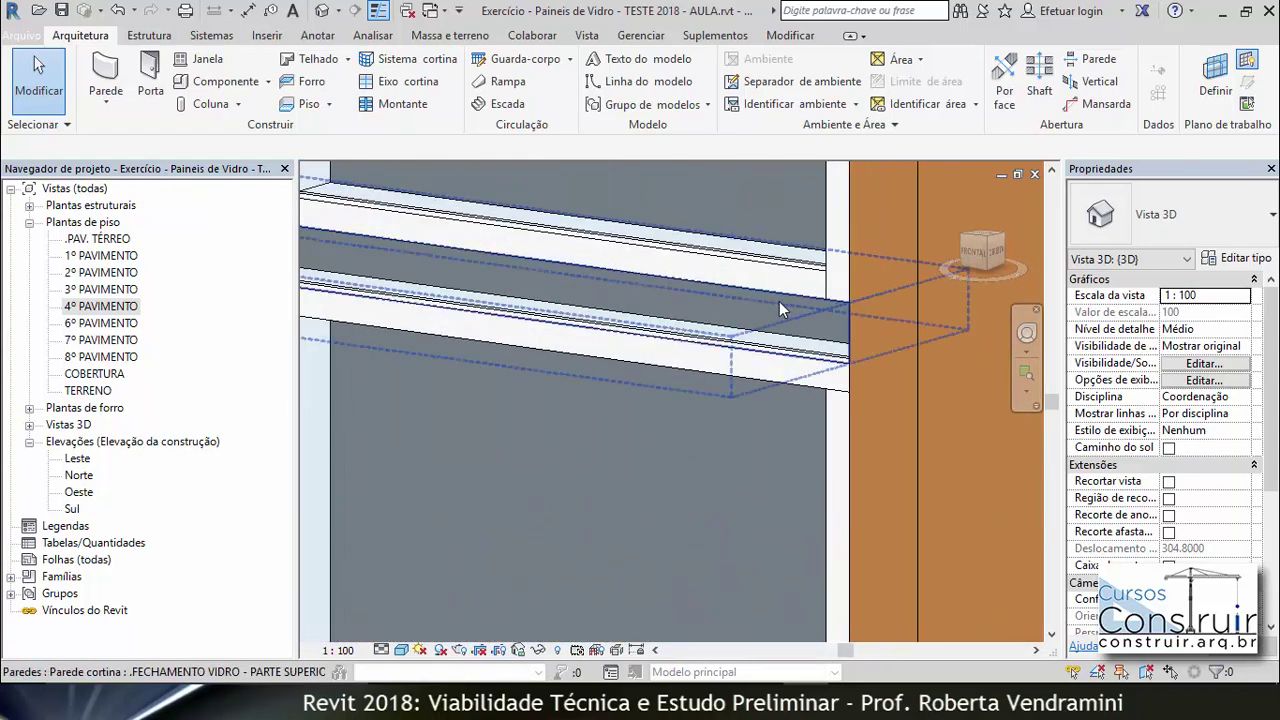
scroll(779, 301, down, 2)
scroll(765, 325, down, 2)
scroll(750, 350, down, 2)
shift+middle_drag(740, 365, 740, 204)
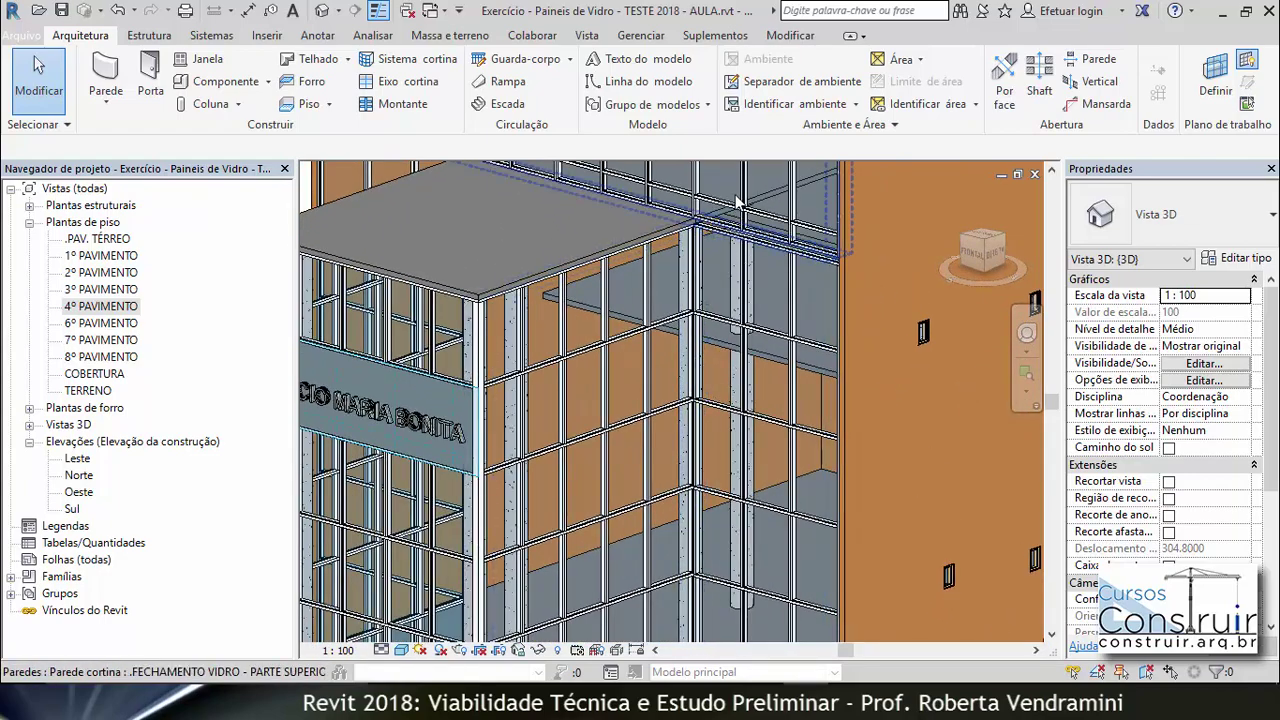
scroll(738, 203, up, 2)
scroll(700, 225, up, 2)
scroll(660, 250, up, 2)
scroll(620, 270, up, 1)
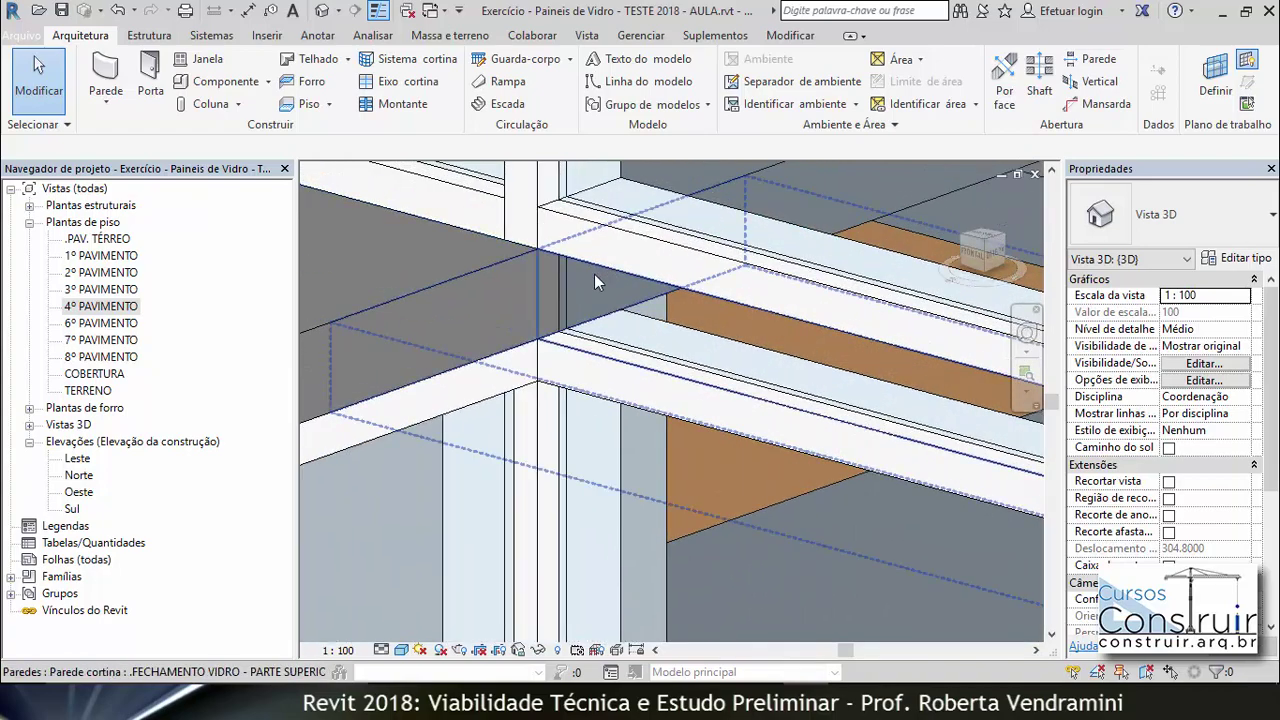
scroll(572, 313, down, 2)
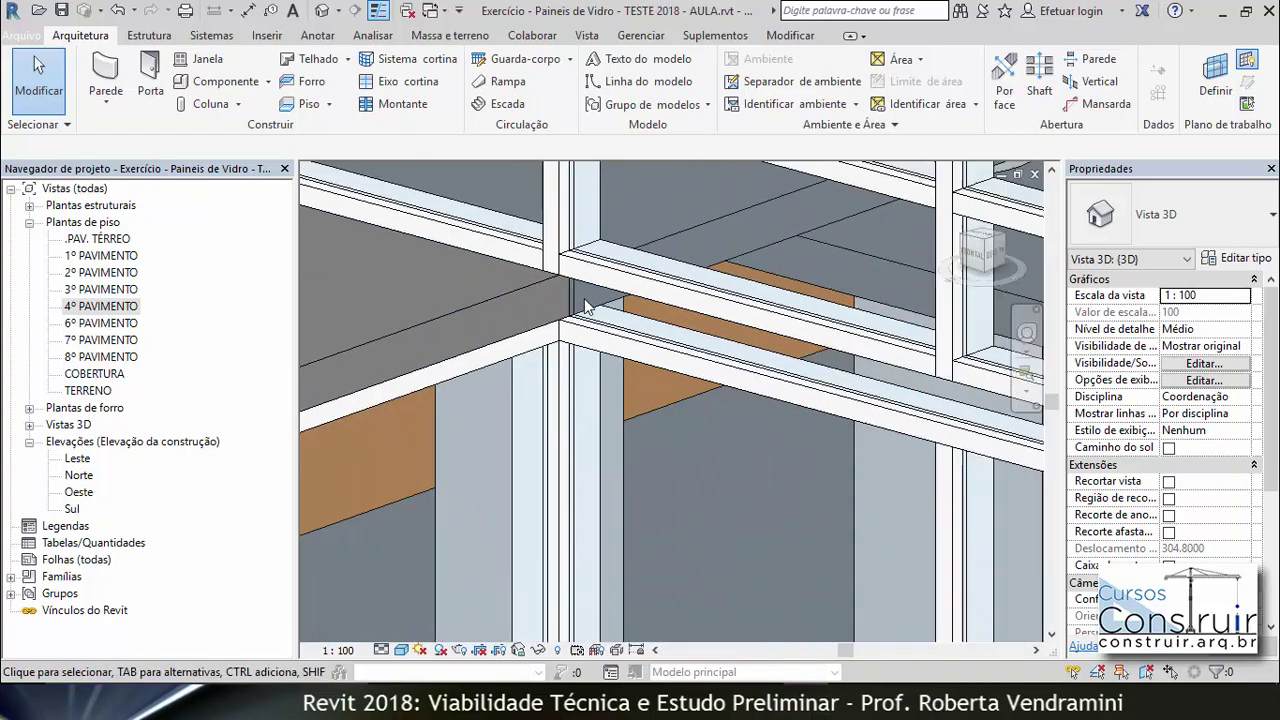
scroll(578, 310, down, 2)
scroll(585, 305, up, 1)
scroll(585, 305, down, 2)
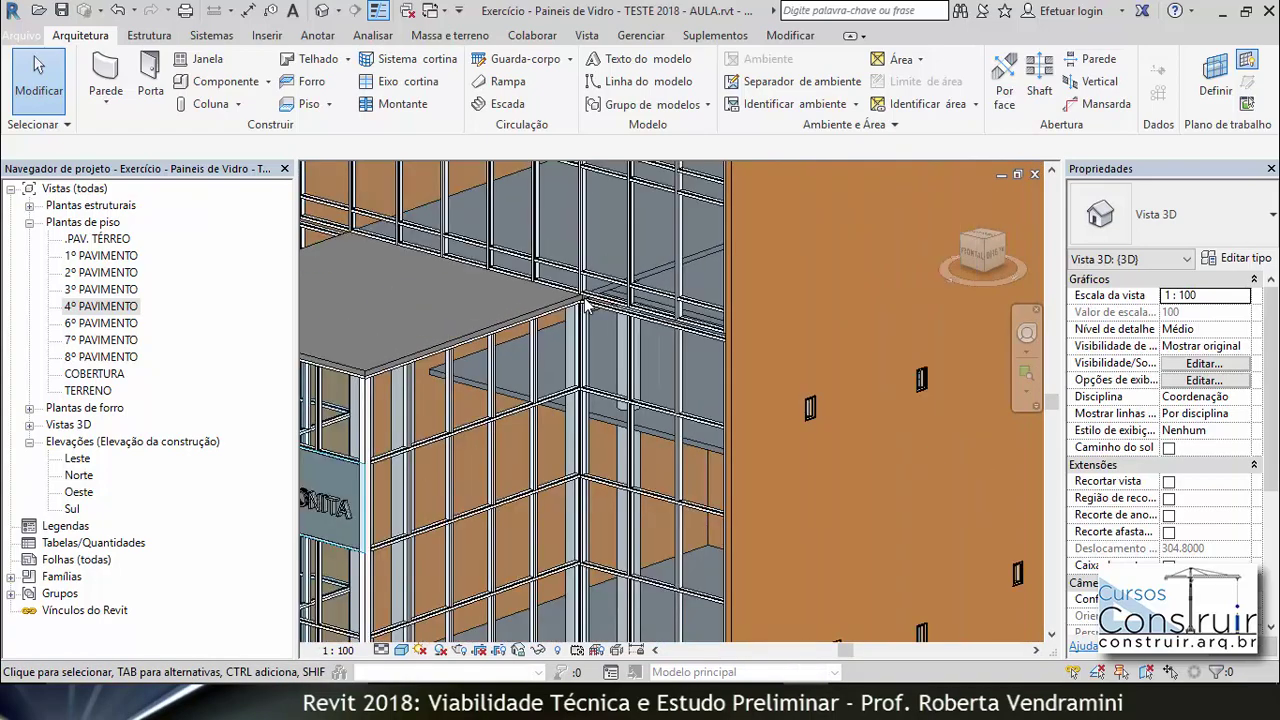
scroll(500, 350, down, 3)
scroll(367, 400, up, 4)
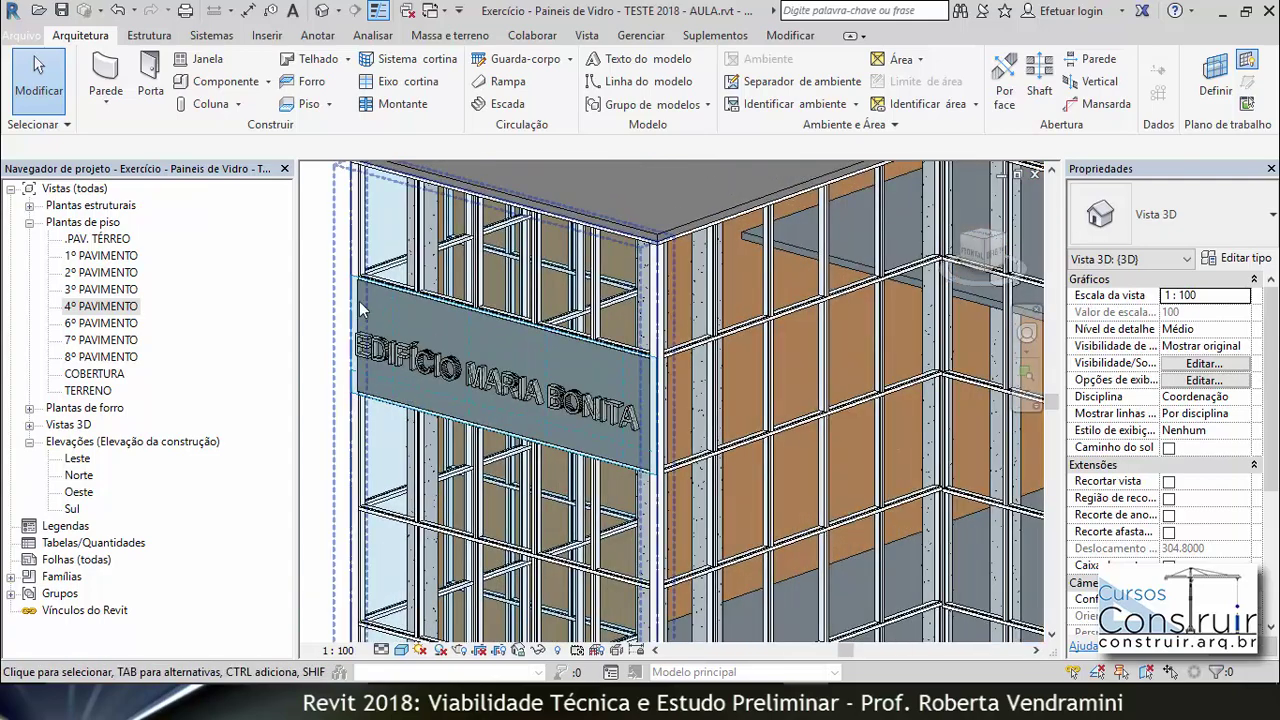
scroll(507, 350, down, 3)
scroll(470, 415, down, 2)
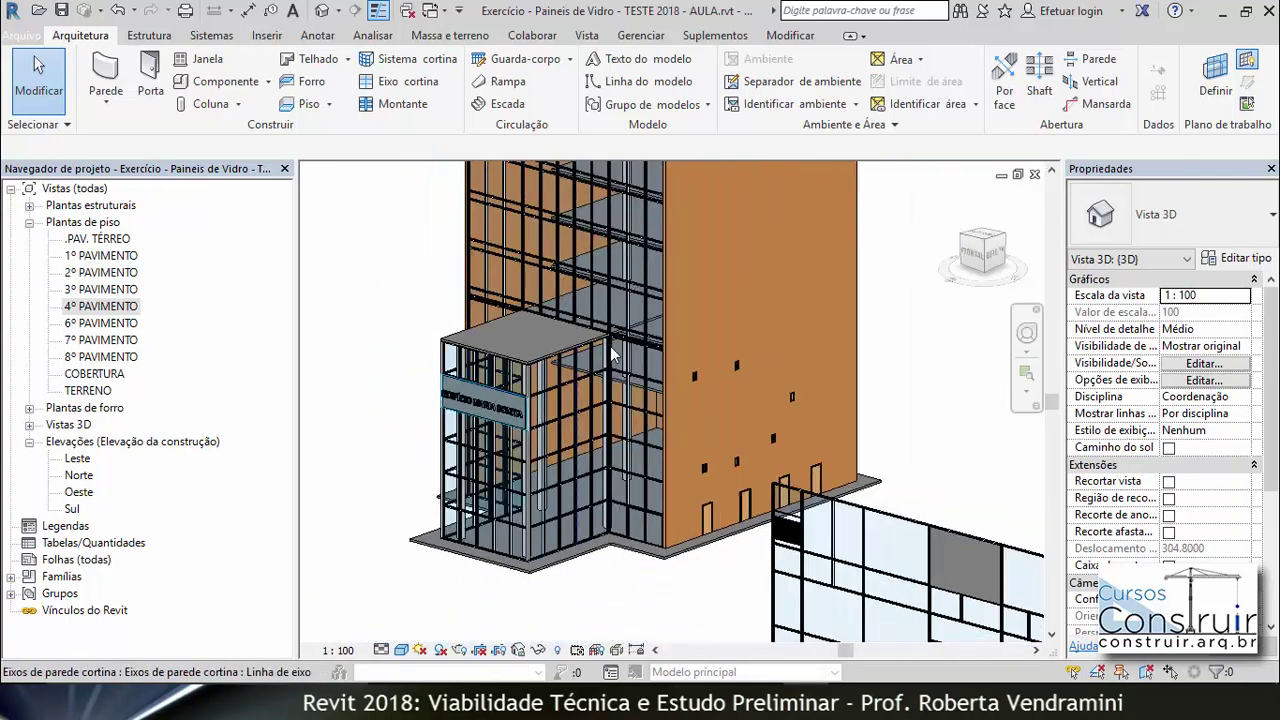
scroll(560, 345, up, 3)
scroll(572, 340, up, 2)
scroll(500, 310, up, 2)
scroll(440, 283, up, 1)
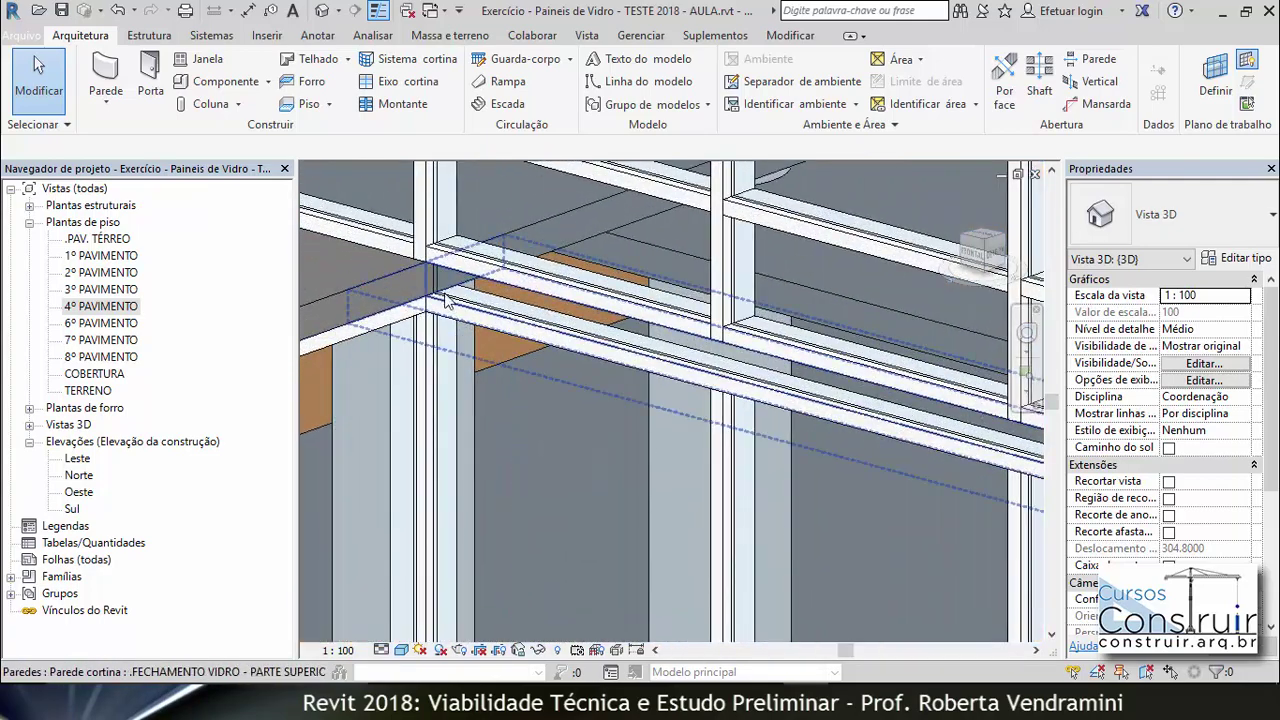
scroll(440, 280, up, 2)
scroll(427, 278, up, 1)
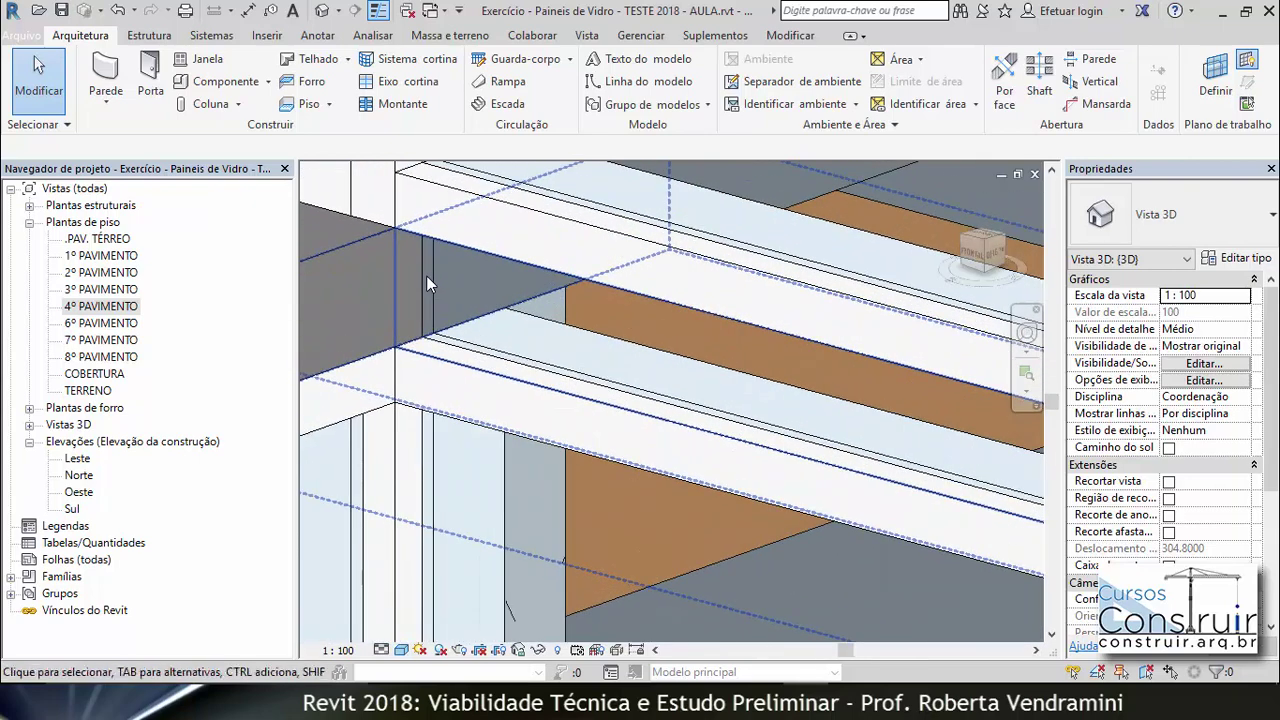
Step: Change the 0.1500-high band panel from PAINEL VIDRO E=2cm to Painel do sistema: Sólido
key(Tab)
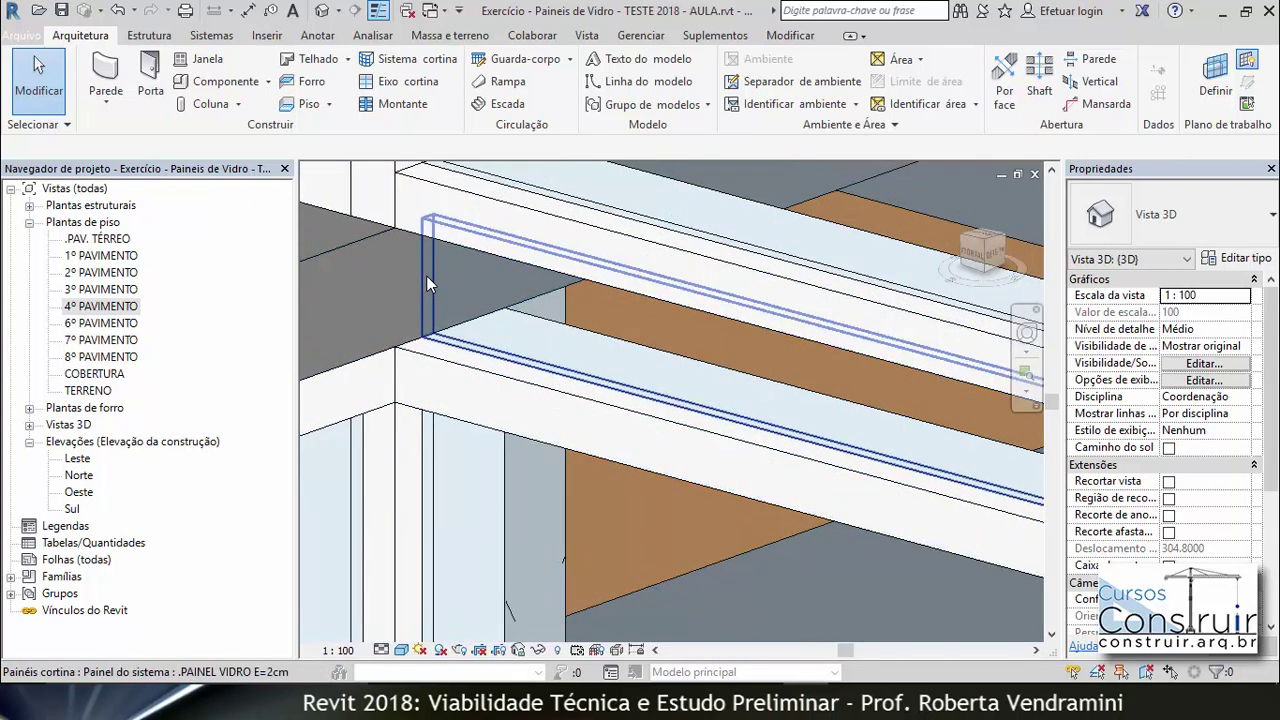
click(426, 275)
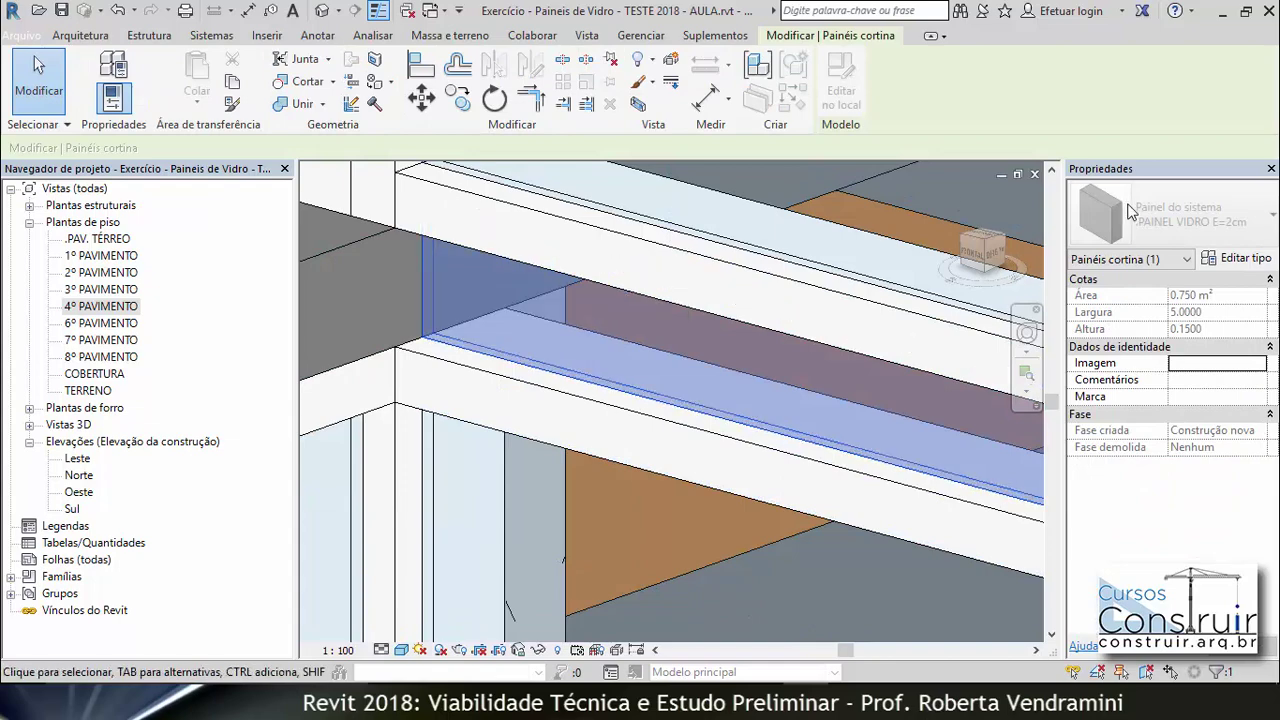
scroll(474, 310, down, 1)
scroll(474, 310, down, 2)
scroll(474, 310, down, 2)
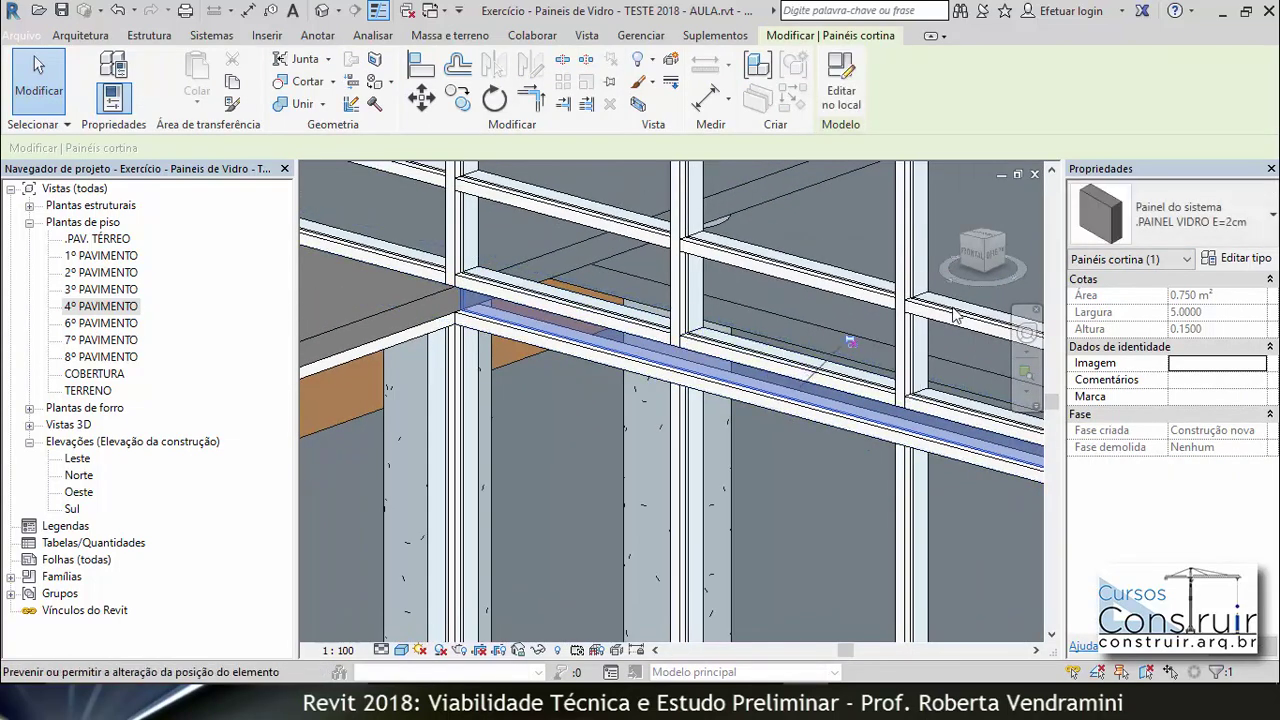
click(1265, 221)
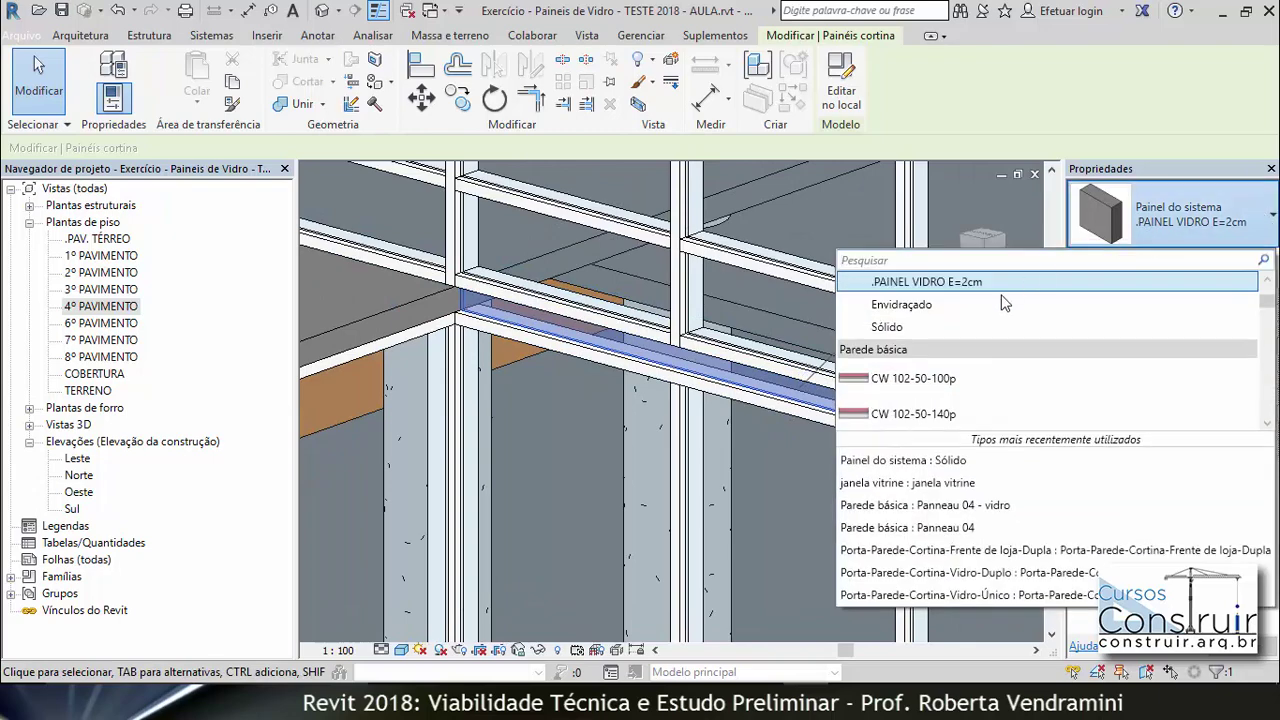
key(Escape)
scroll(640, 370, down, 2)
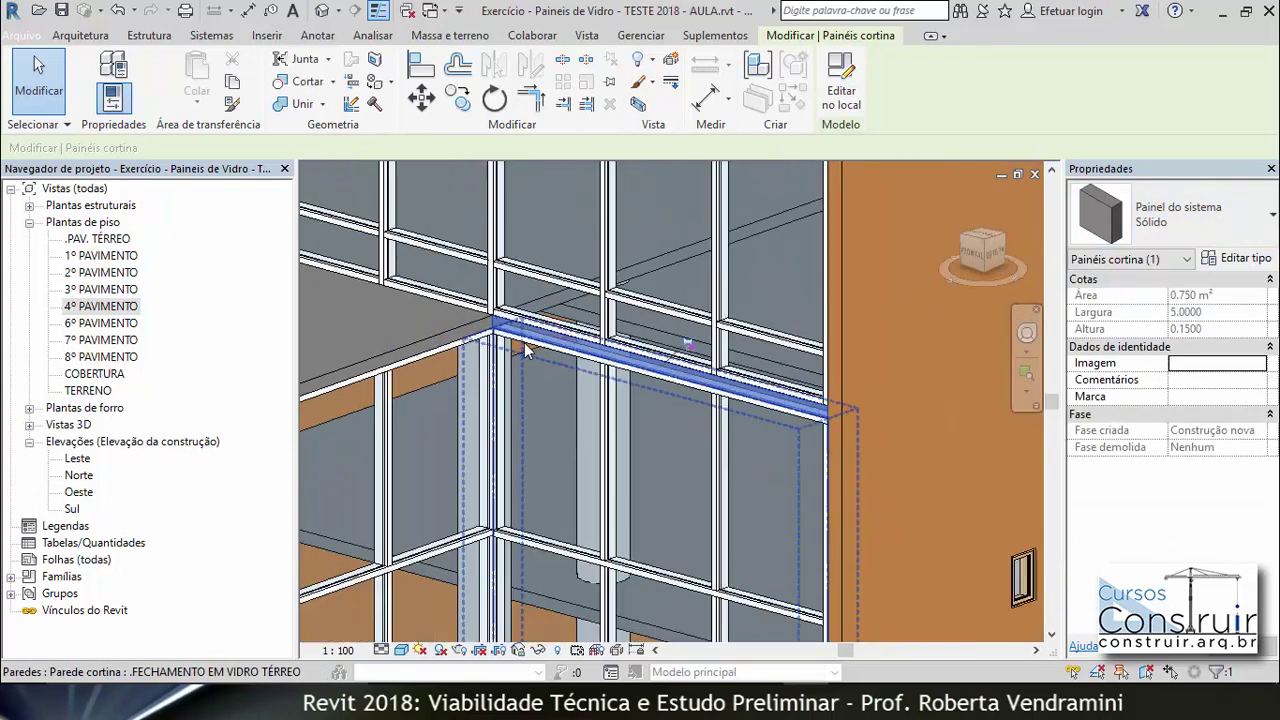
scroll(640, 370, down, 2)
scroll(640, 370, down, 2)
key(Escape)
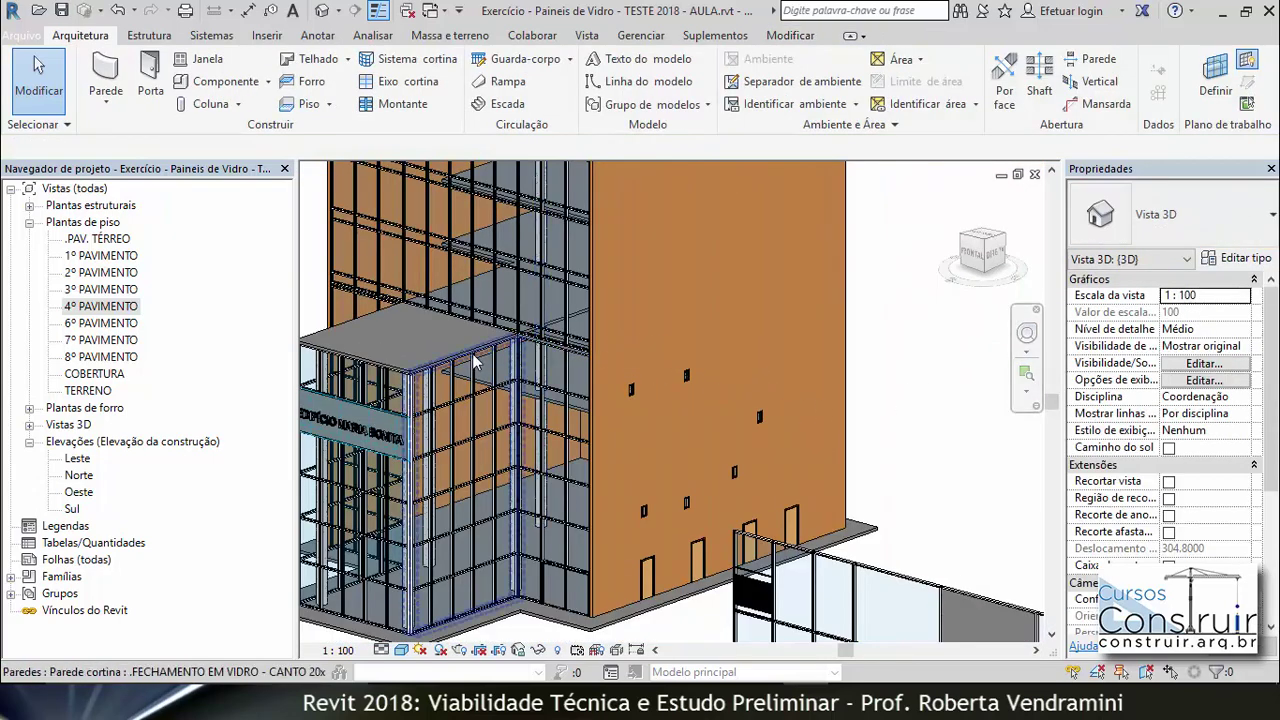
scroll(600, 345, up, 3)
scroll(590, 338, up, 2)
scroll(590, 338, up, 3)
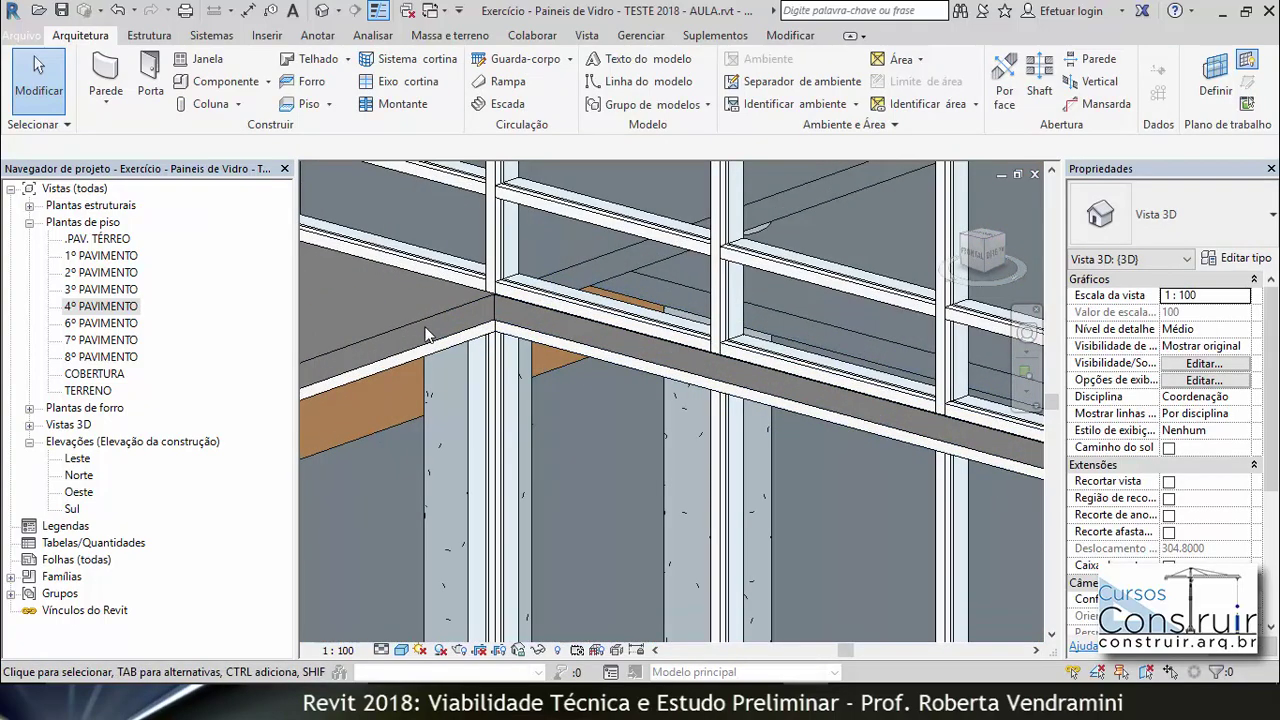
scroll(425, 335, down, 3)
scroll(557, 427, down, 2)
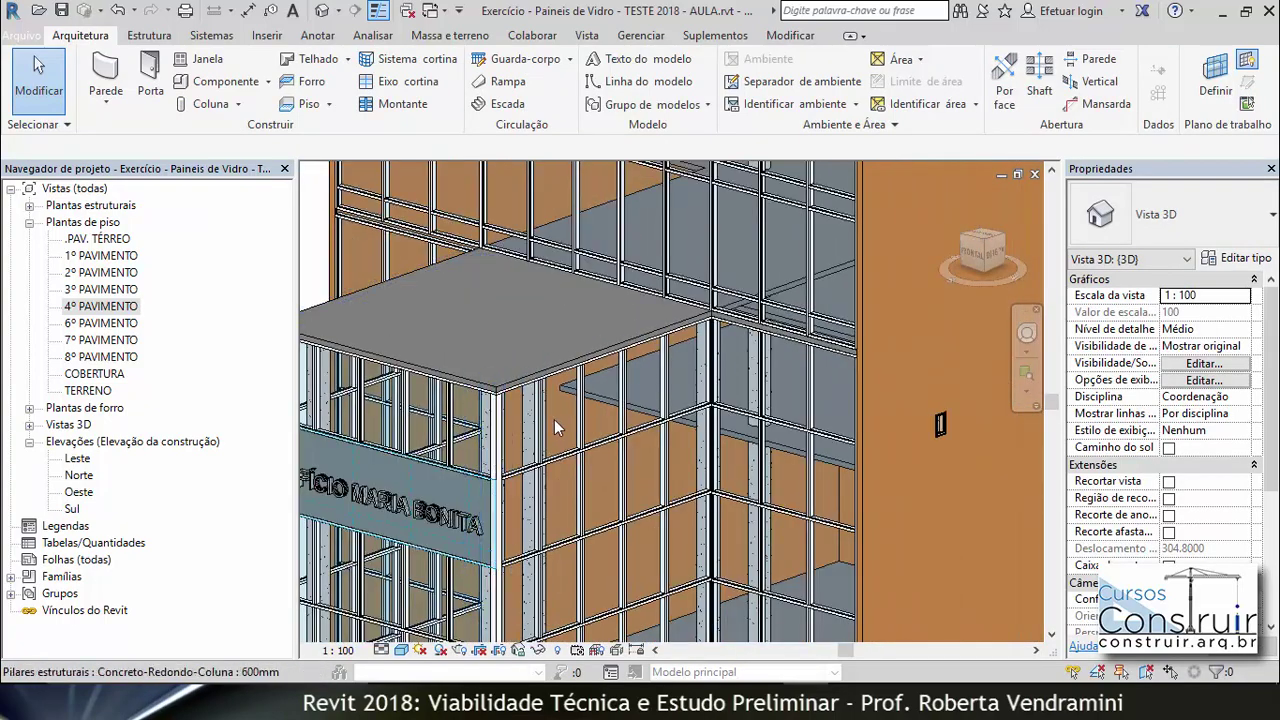
scroll(557, 427, up, 1)
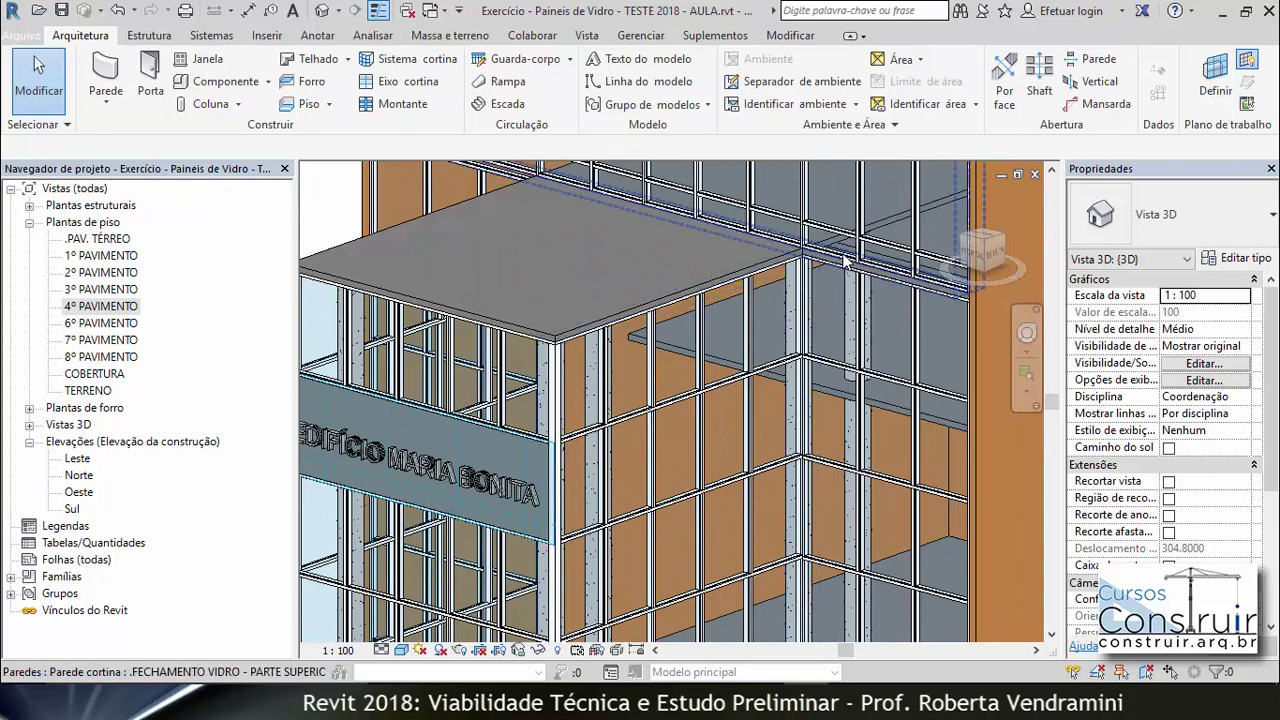
scroll(845, 262, up, 2)
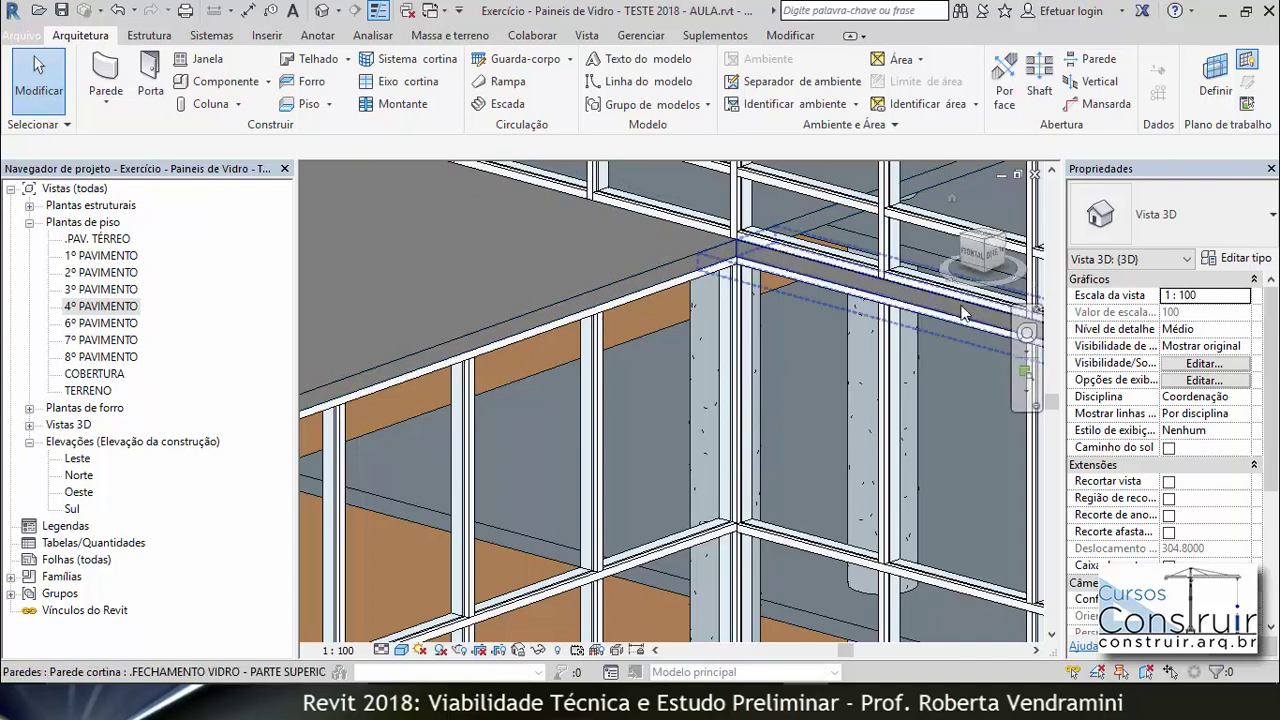
shift+middle_drag(960, 312, 807, 298)
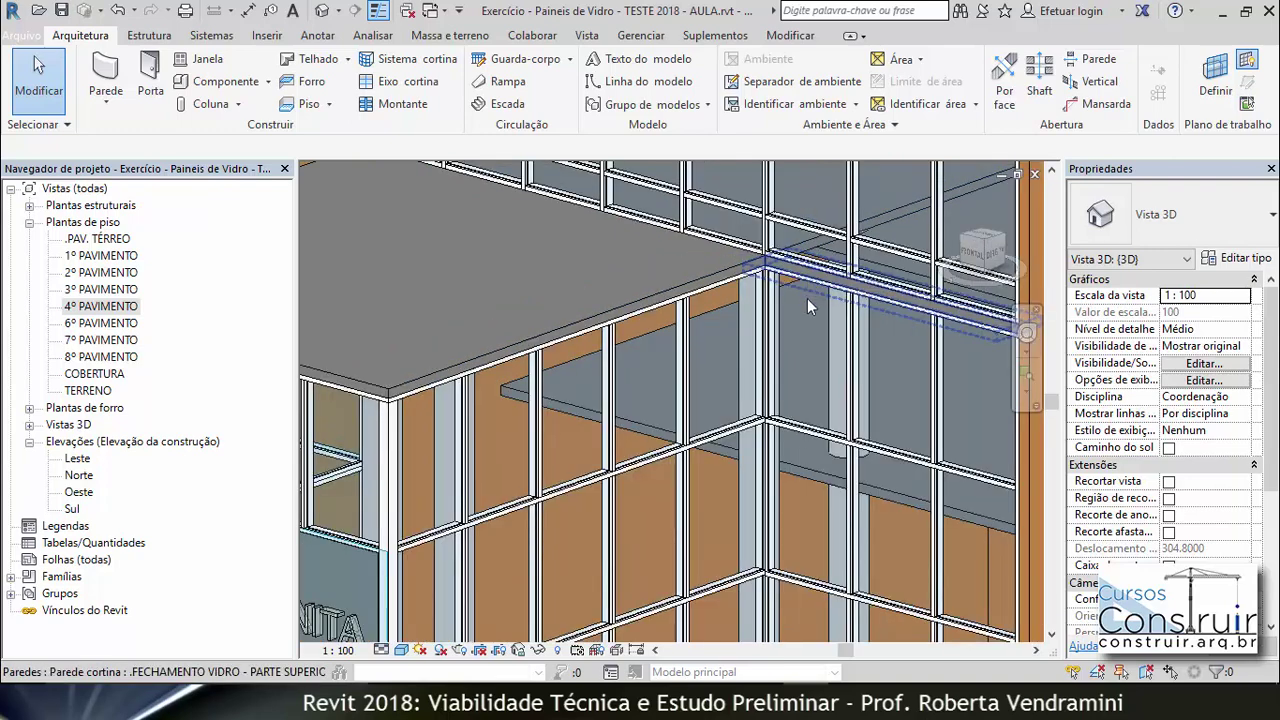
scroll(807, 298, down, 5)
scroll(563, 221, up, 3)
scroll(577, 214, up, 3)
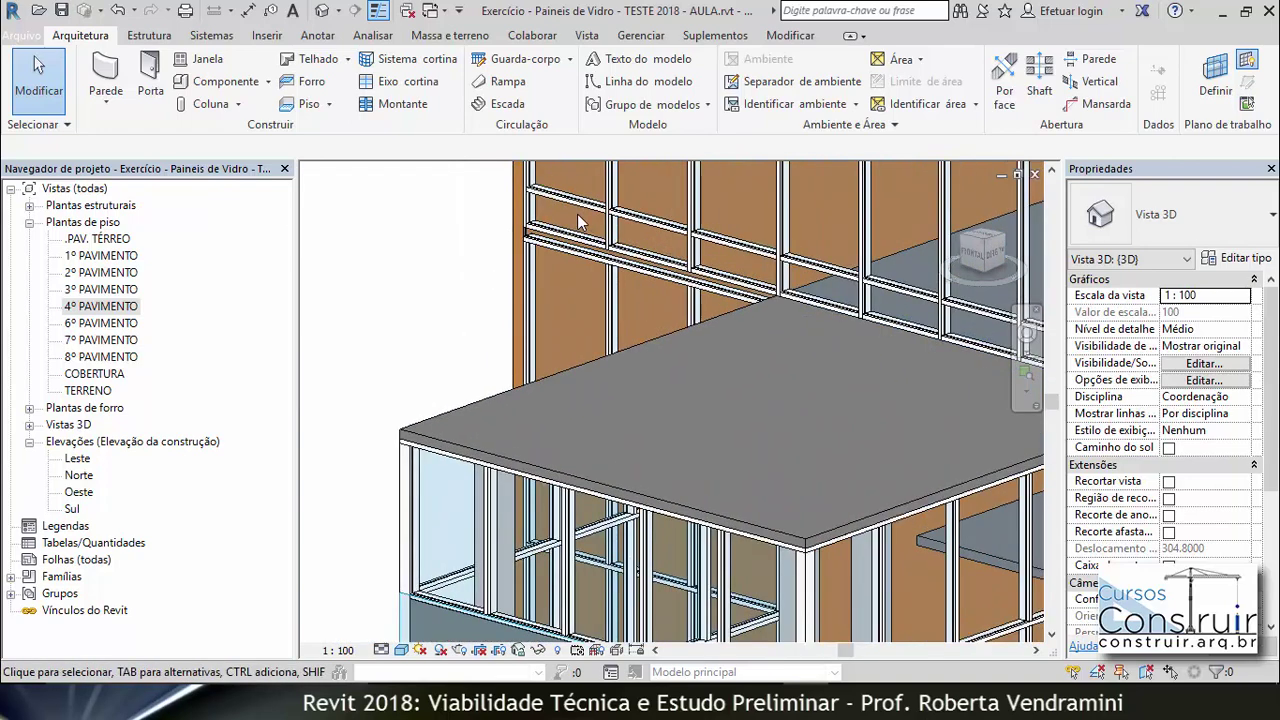
scroll(577, 214, up, 2)
scroll(494, 258, up, 2)
scroll(474, 273, up, 1)
scroll(443, 283, up, 1)
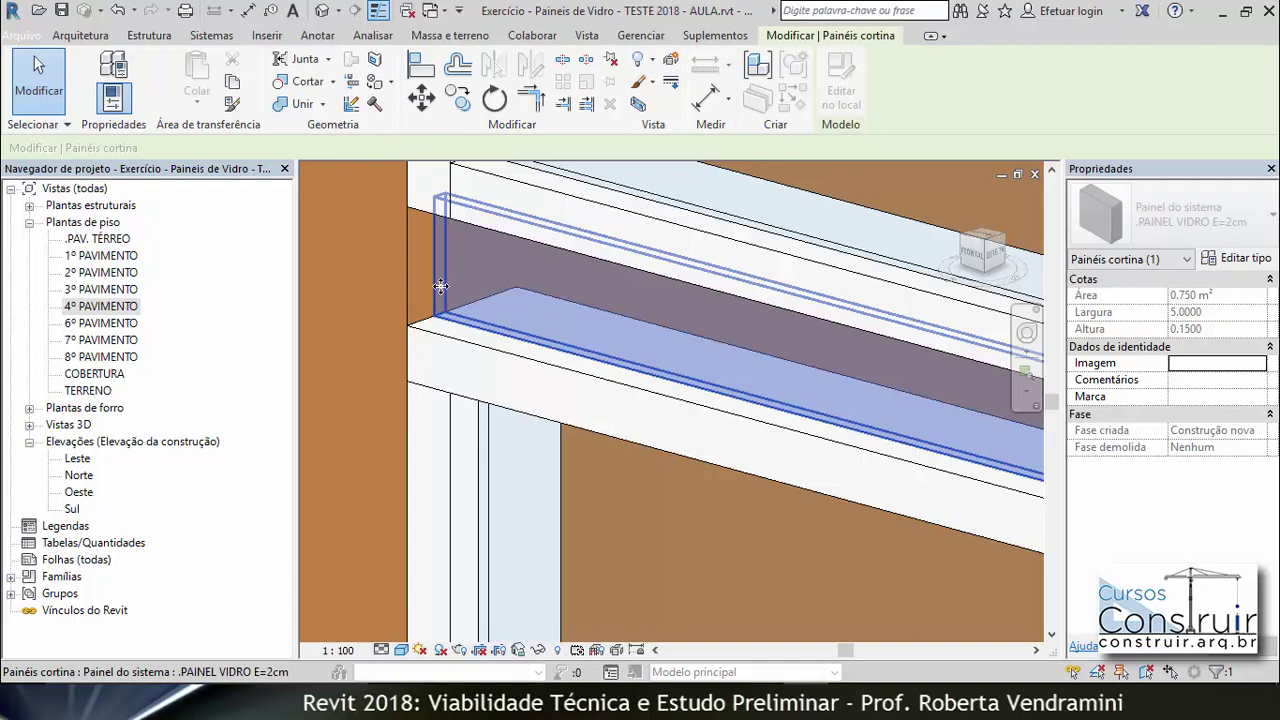
Step: Change the adjoining 5.0000-wide band panel to the Sólido type, then deselect it
scroll(698, 277, down, 2)
scroll(720, 300, down, 2)
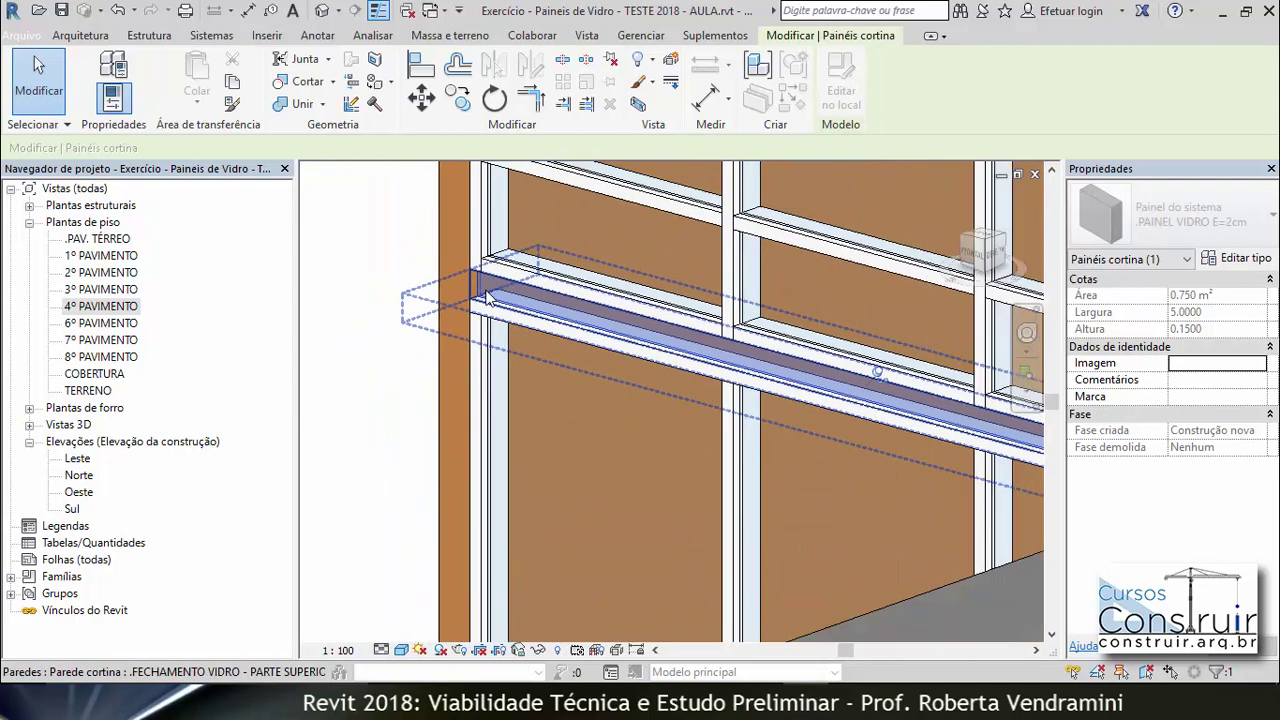
scroll(750, 330, down, 1)
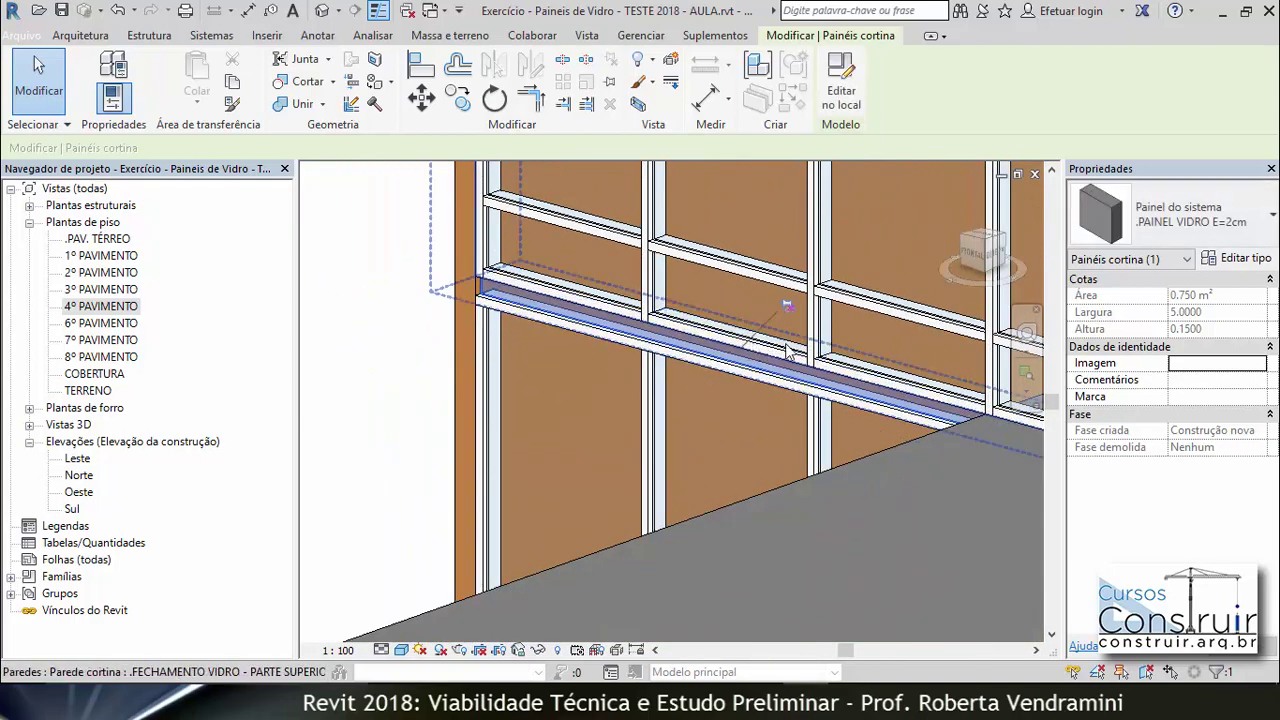
click(1273, 216)
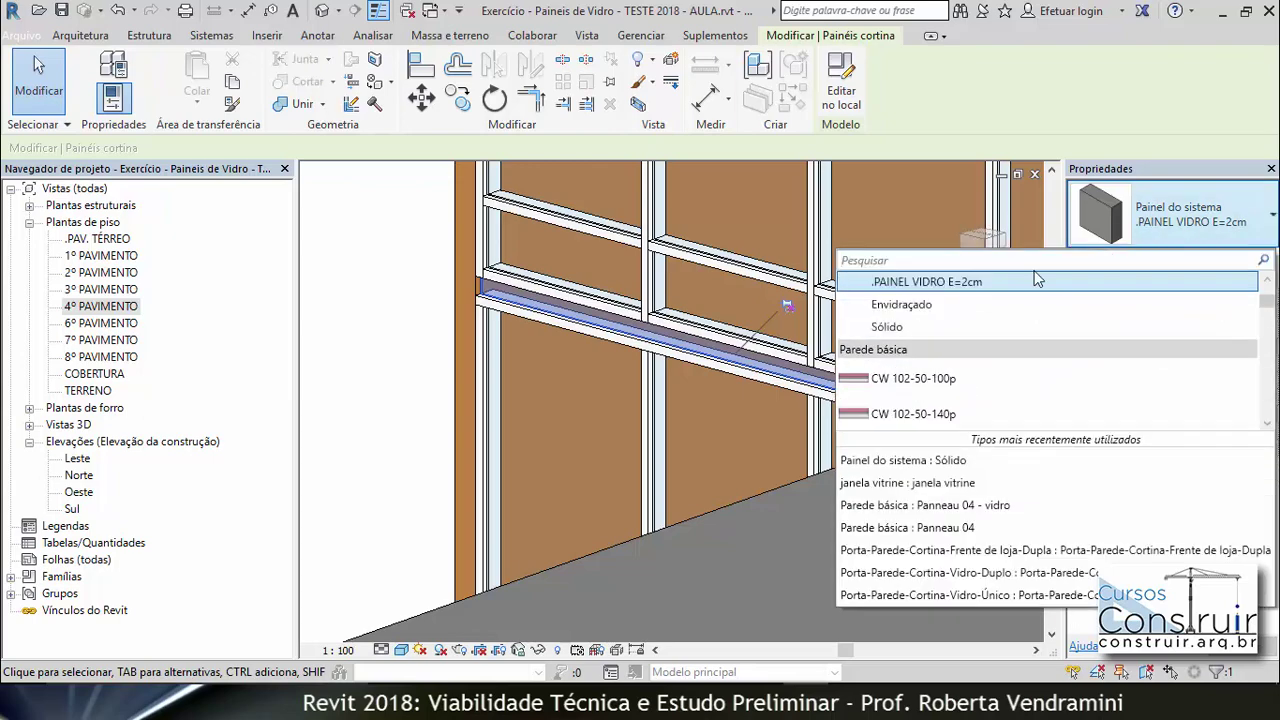
click(936, 328)
click(352, 287)
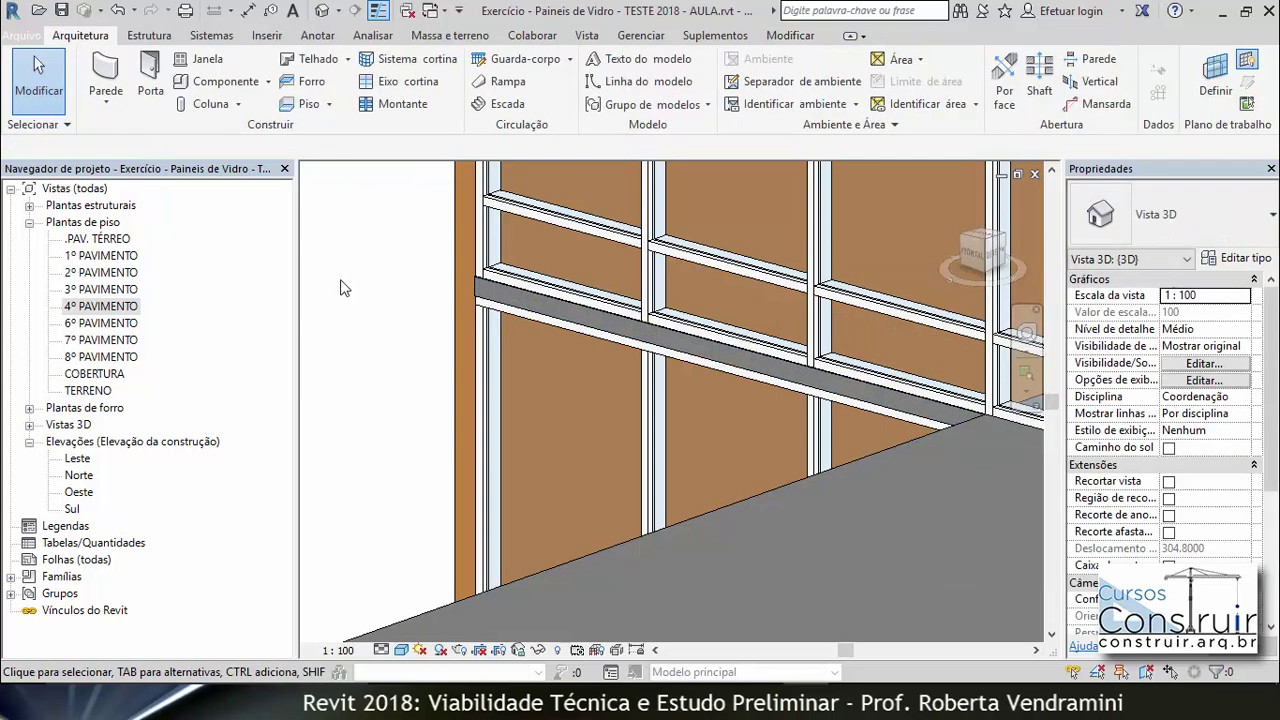
scroll(400, 305, up, 2)
scroll(400, 305, down, 3)
scroll(400, 305, down, 2)
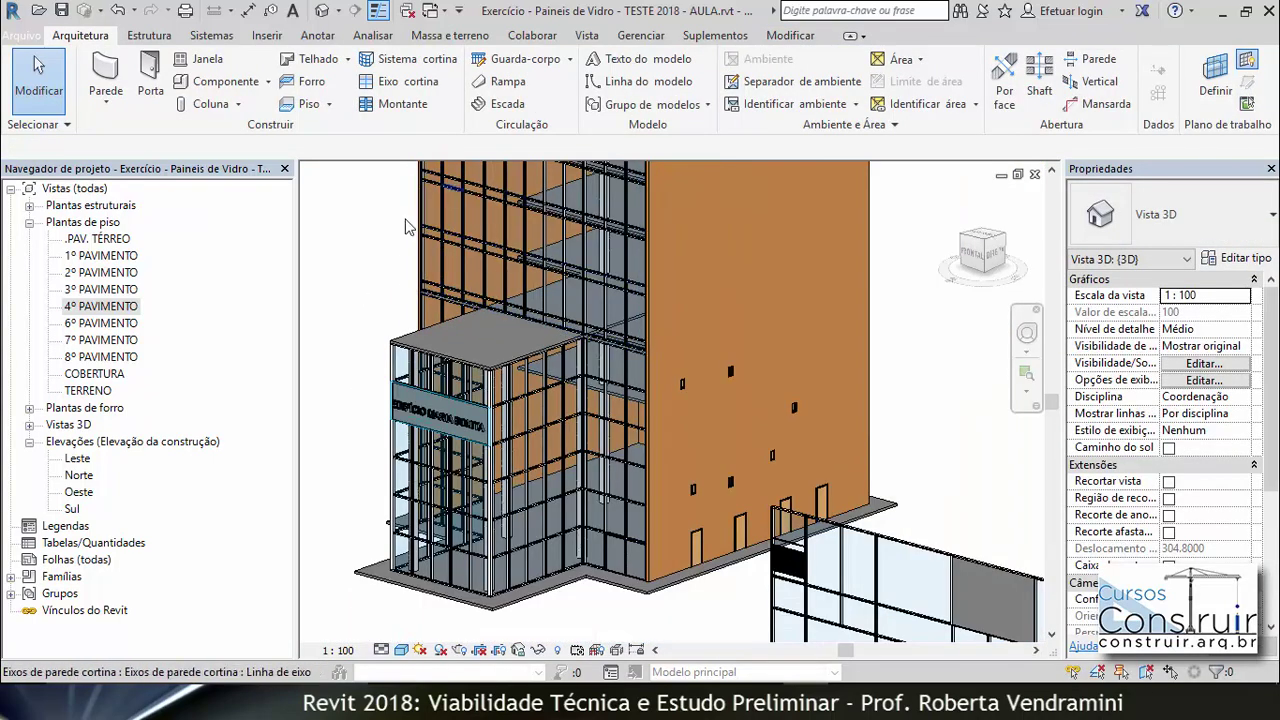
shift+middle_drag(540, 466, 640, 445)
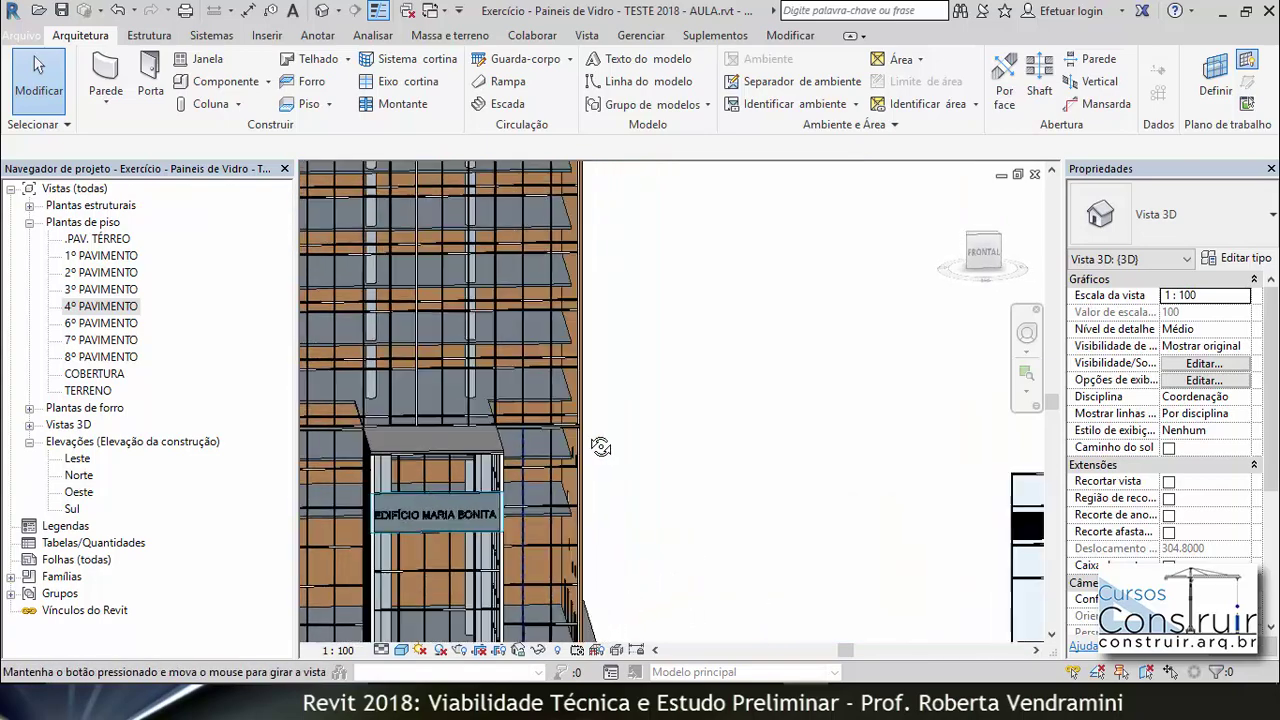
scroll(730, 404, down, 3)
shift+middle_drag(730, 404, 515, 563)
scroll(515, 563, up, 3)
scroll(515, 556, up, 2)
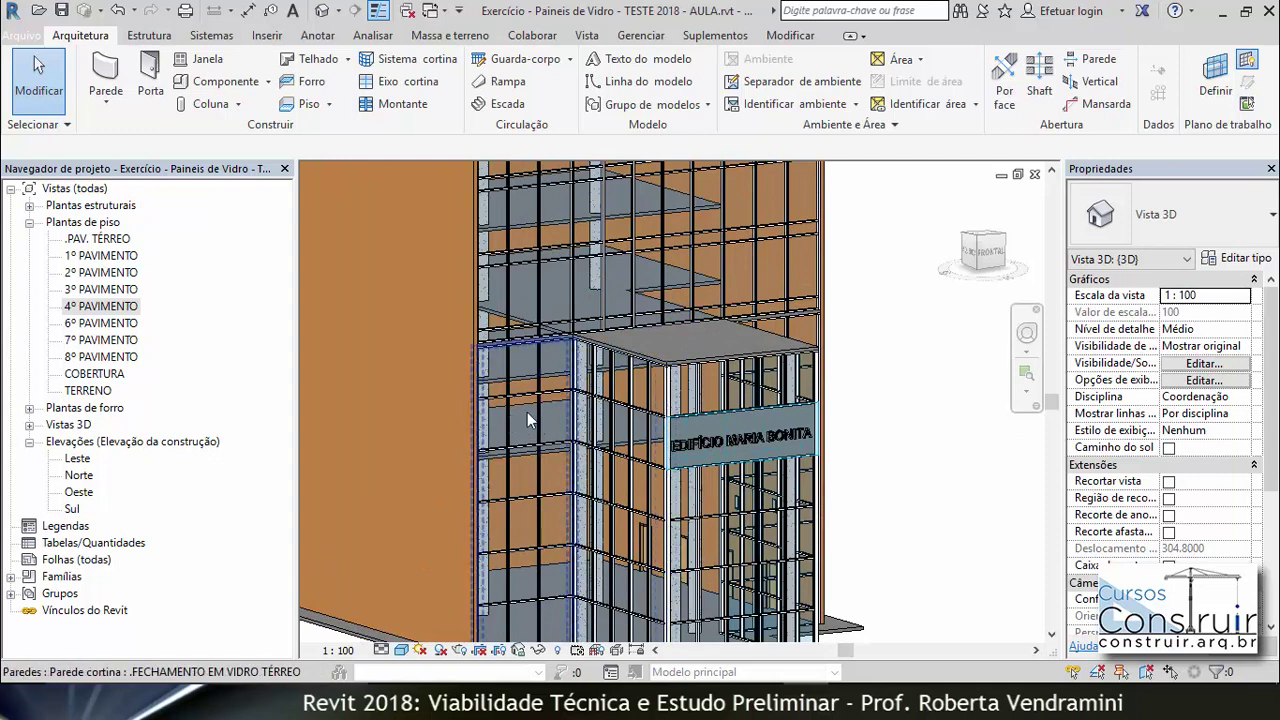
scroll(545, 388, up, 5)
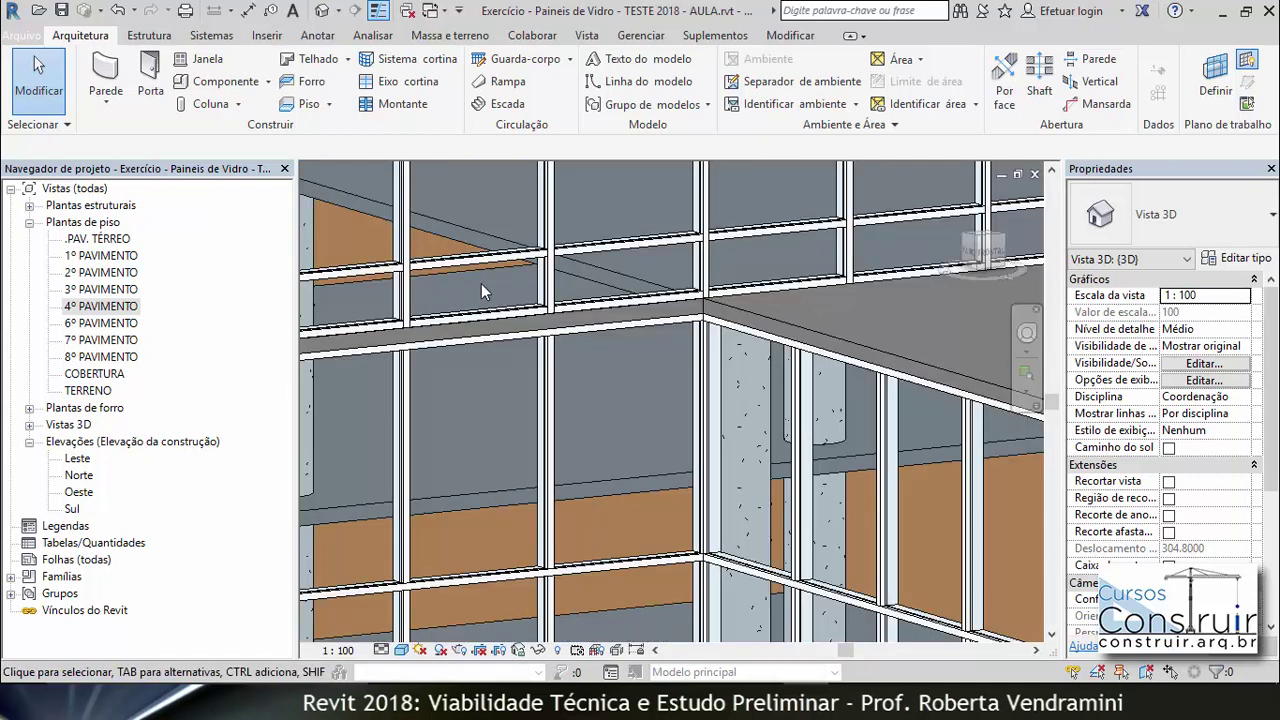
scroll(481, 283, down, 1)
scroll(481, 283, down, 1)
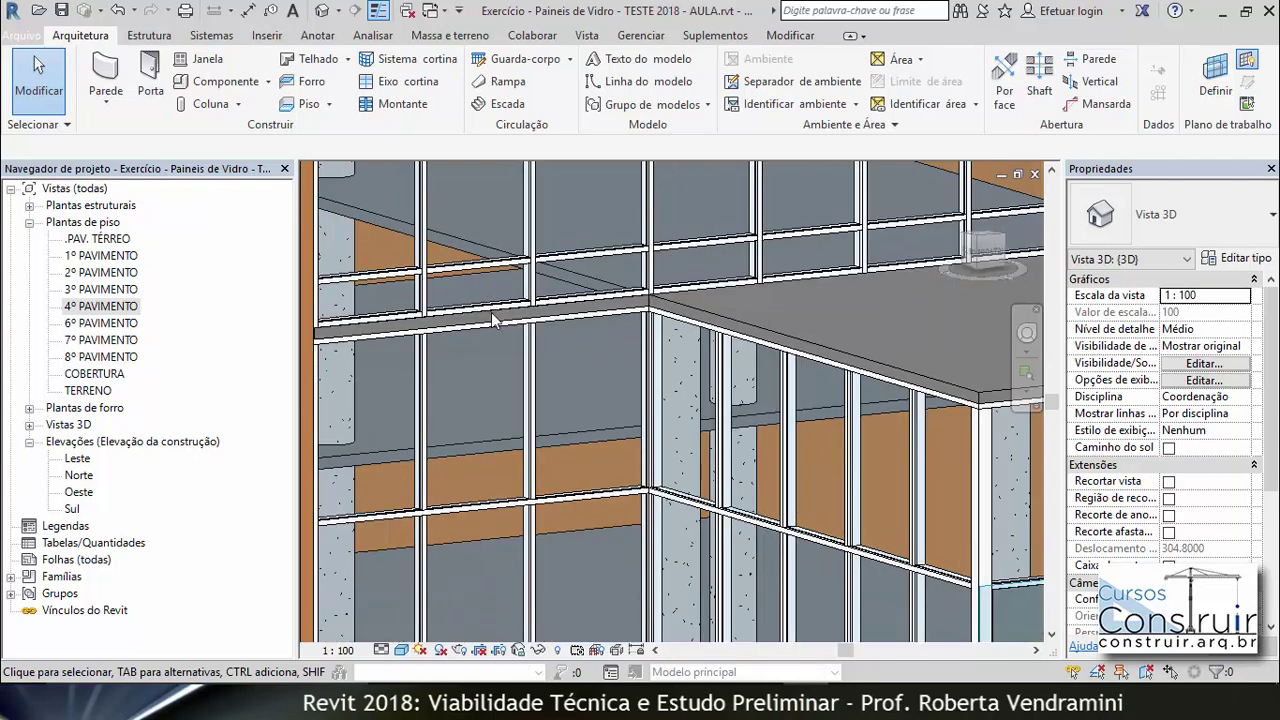
scroll(508, 408, down, 2)
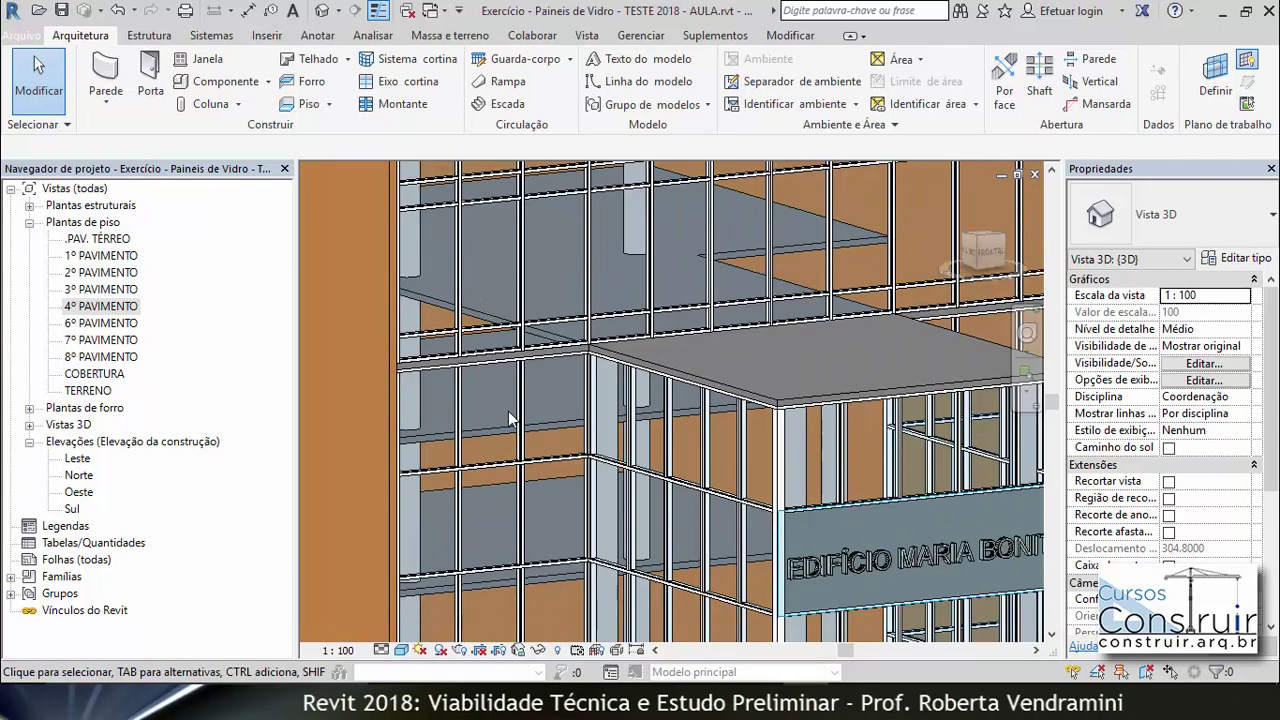
scroll(508, 411, down, 2)
scroll(588, 478, down, 2)
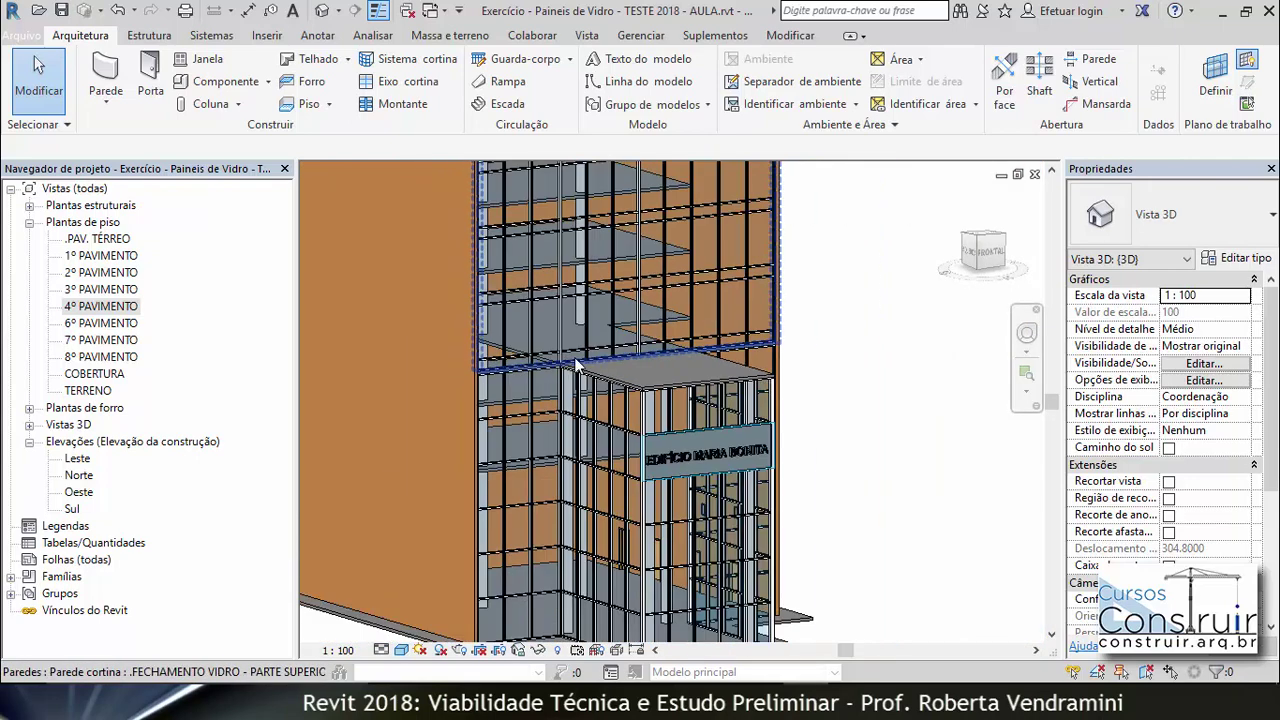
scroll(700, 460, down, 2)
scroll(754, 447, down, 1)
shift+middle_drag(754, 447, 595, 469)
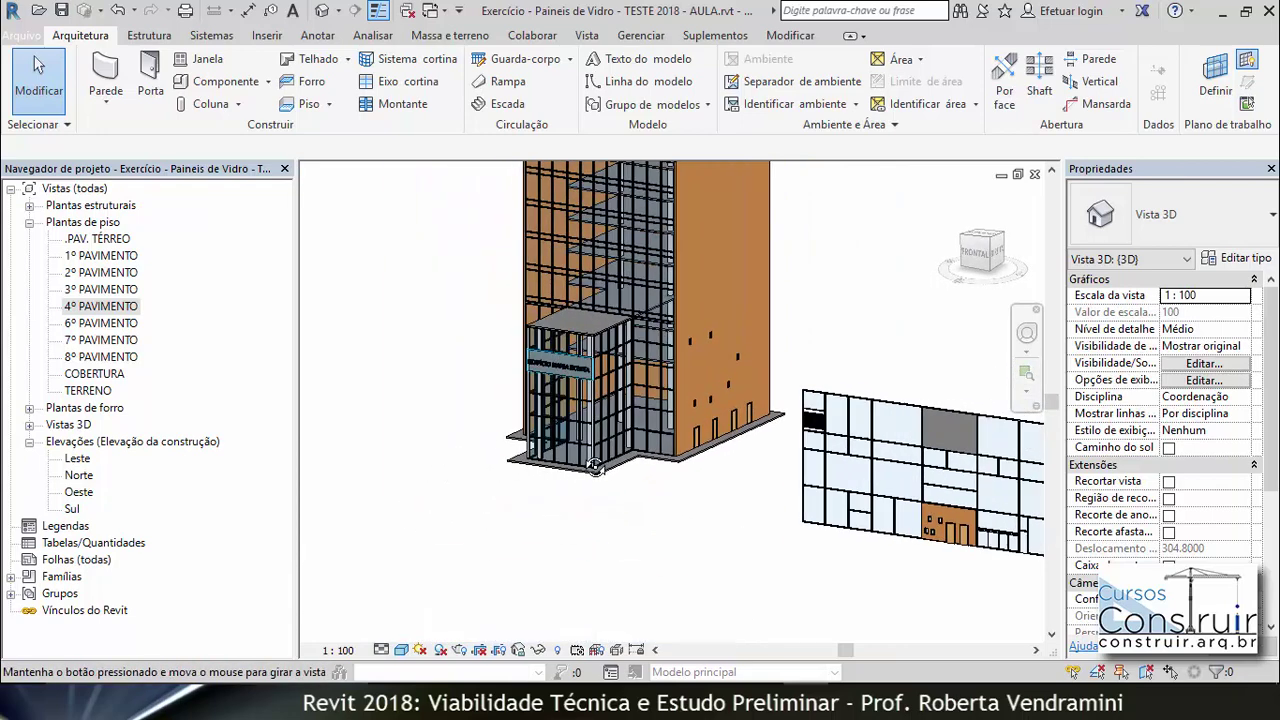
scroll(600, 490, down, 2)
scroll(625, 460, up, 1)
scroll(637, 439, up, 2)
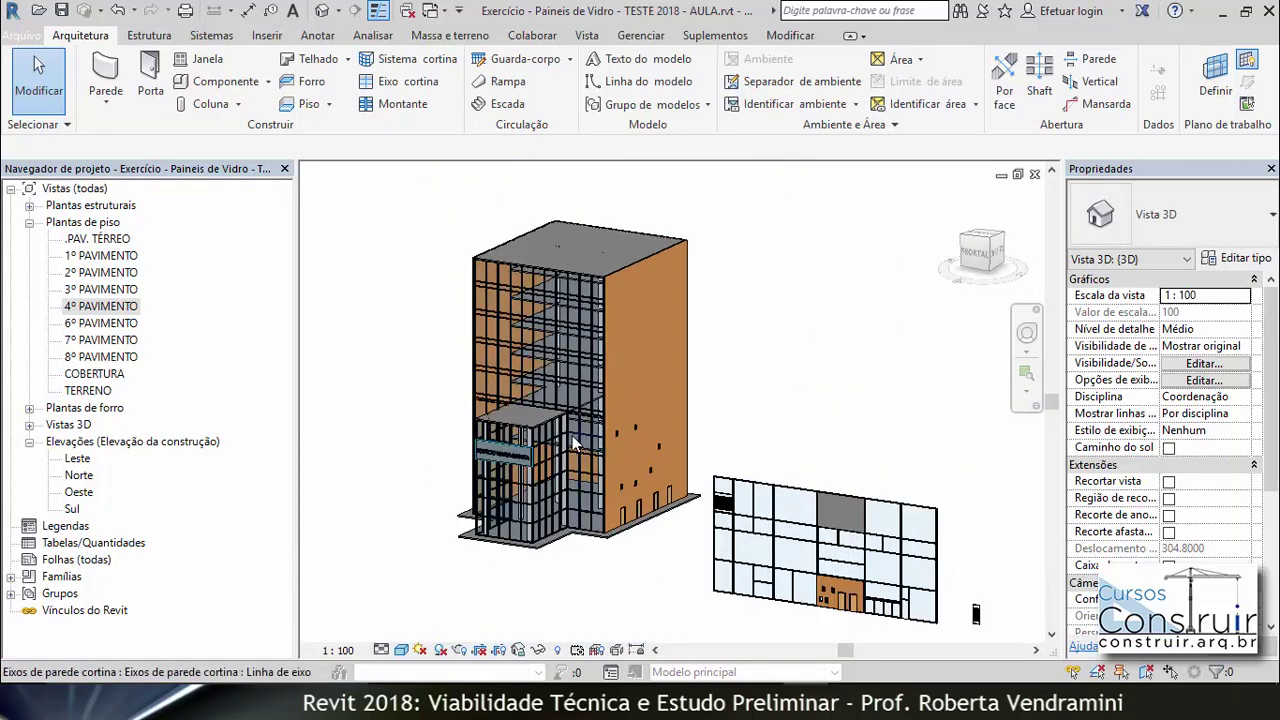
scroll(630, 432, up, 1)
scroll(358, 400, up, 1)
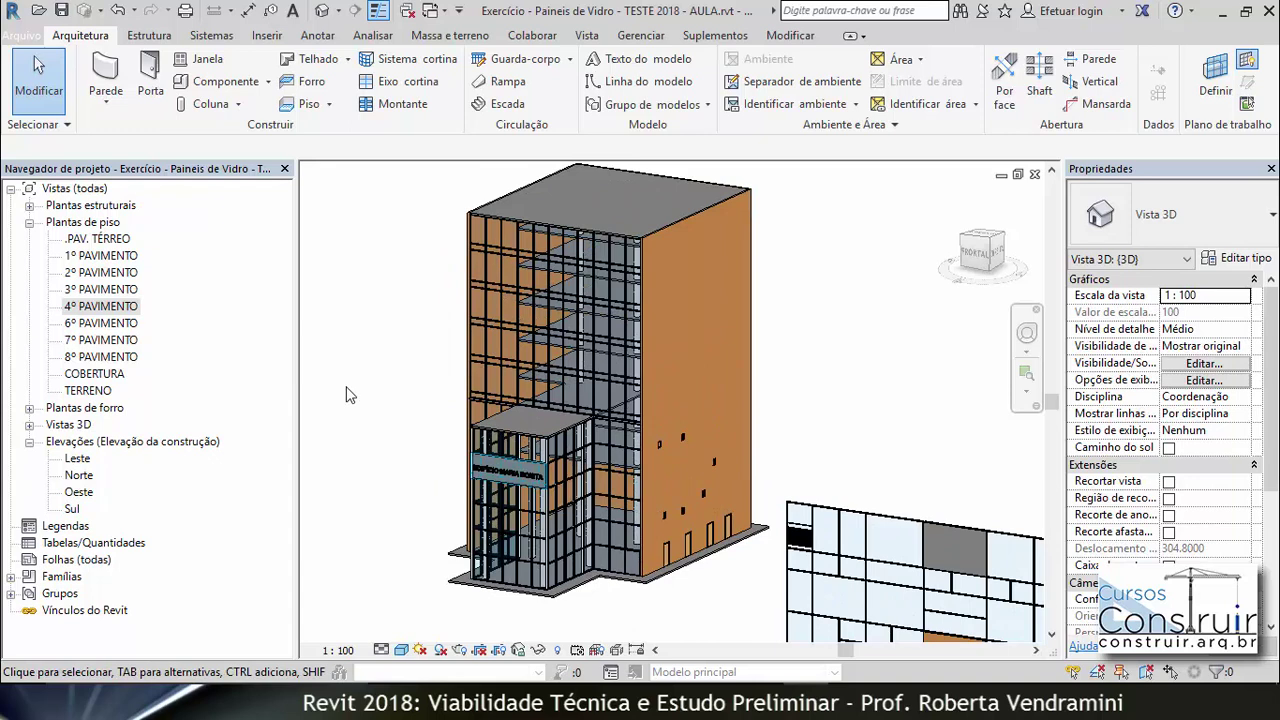